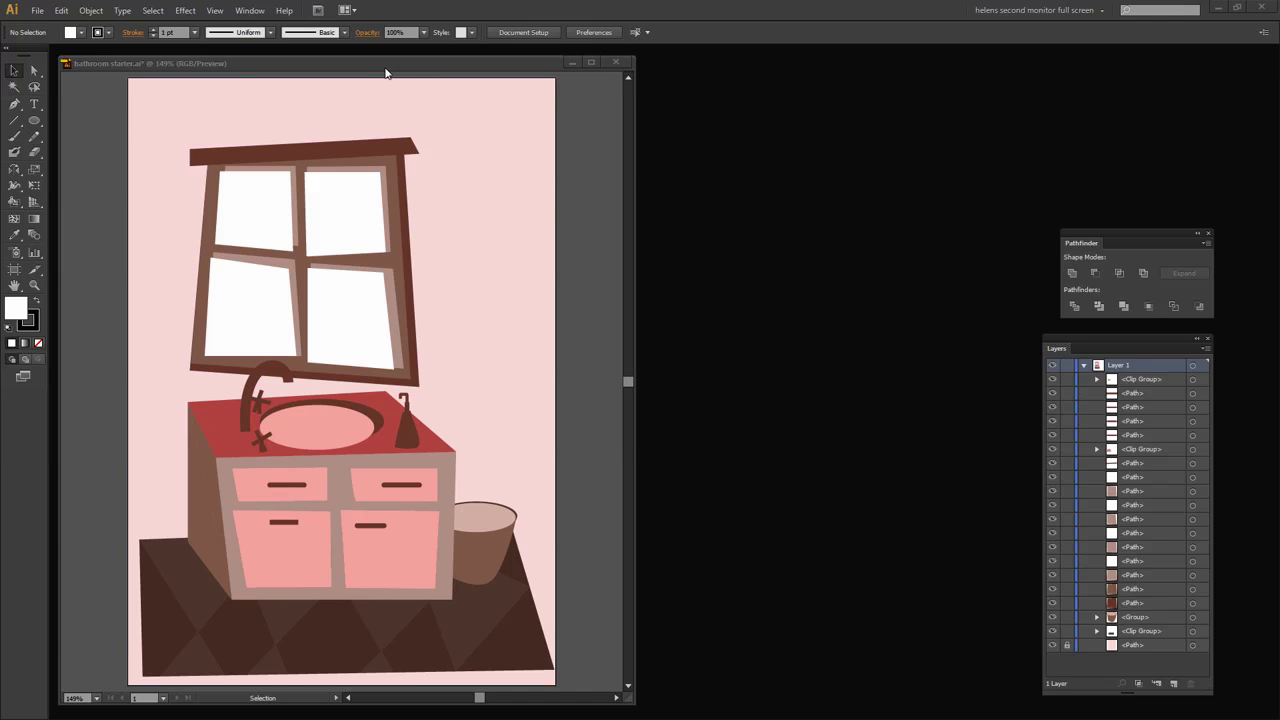
Move the bathroom starter drawing out of view and create a new 288 by 288 pt RGB document
{"action": "left_click_drag", "start_coordinate": [385, 70], "coordinate": [0, 72]}
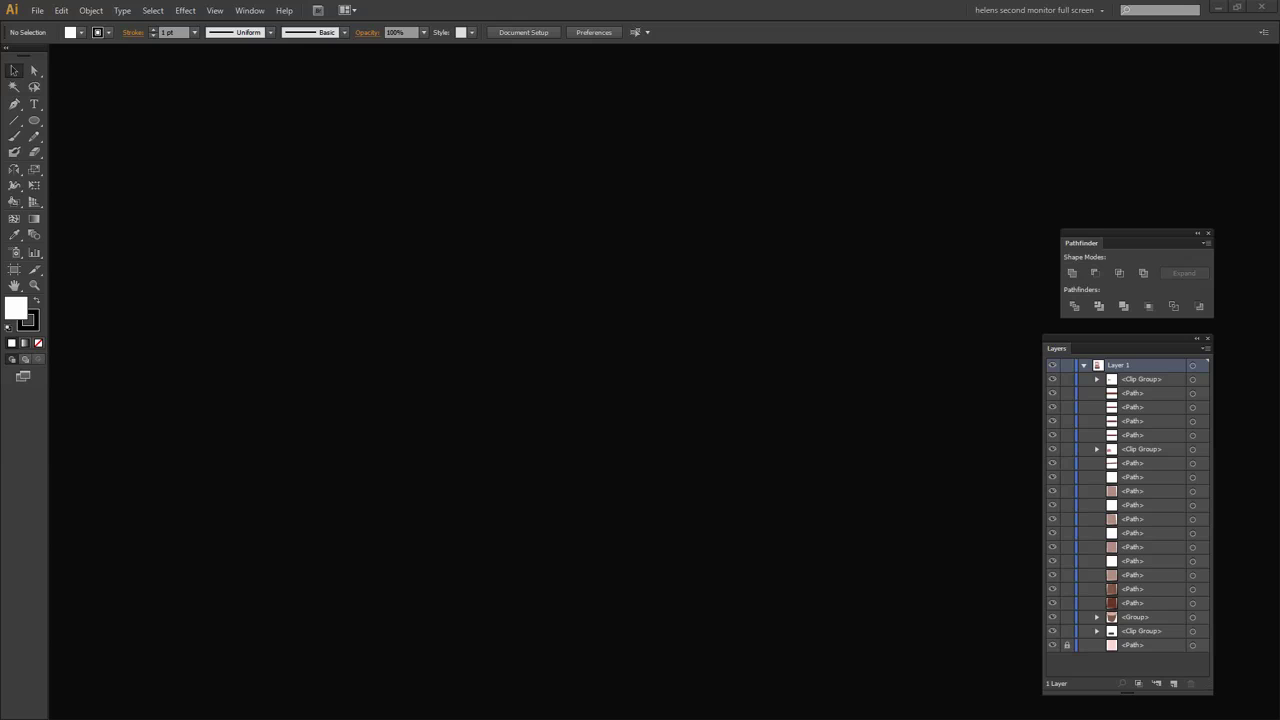
{"action": "left_click", "coordinate": [37, 10]}
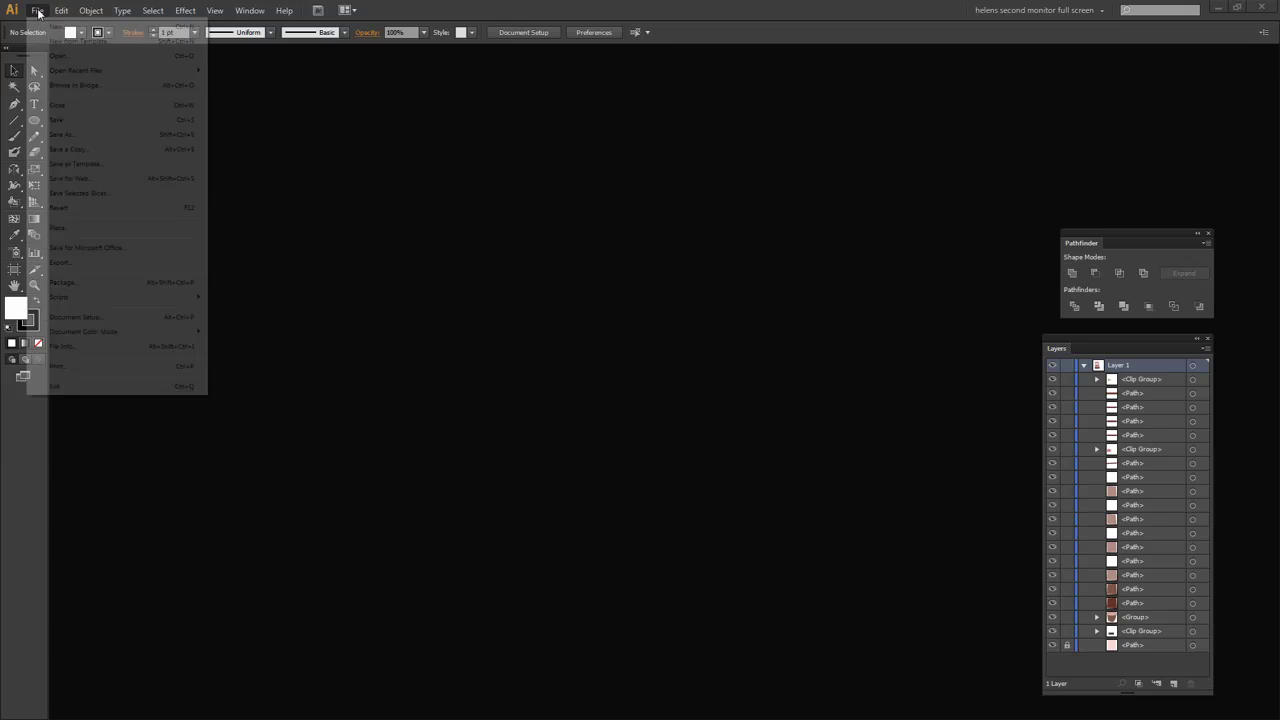
{"action": "left_click", "coordinate": [57, 27]}
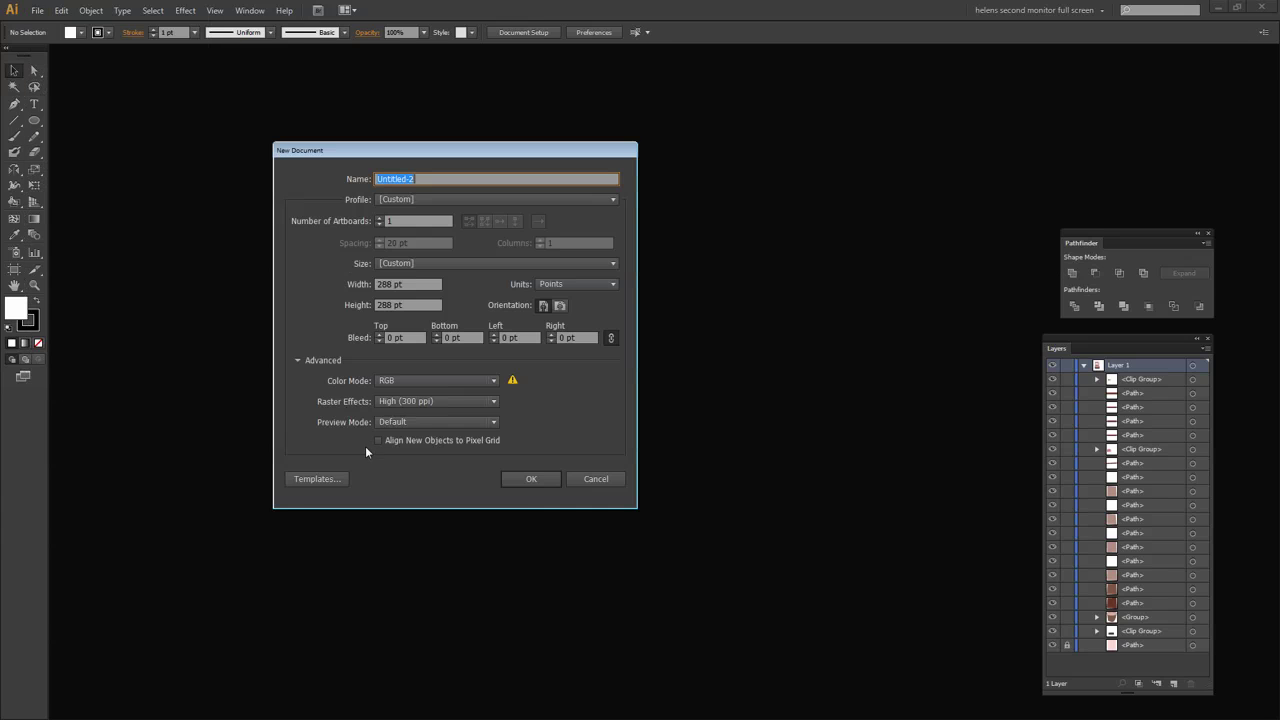
{"action": "left_click", "coordinate": [533, 477]}
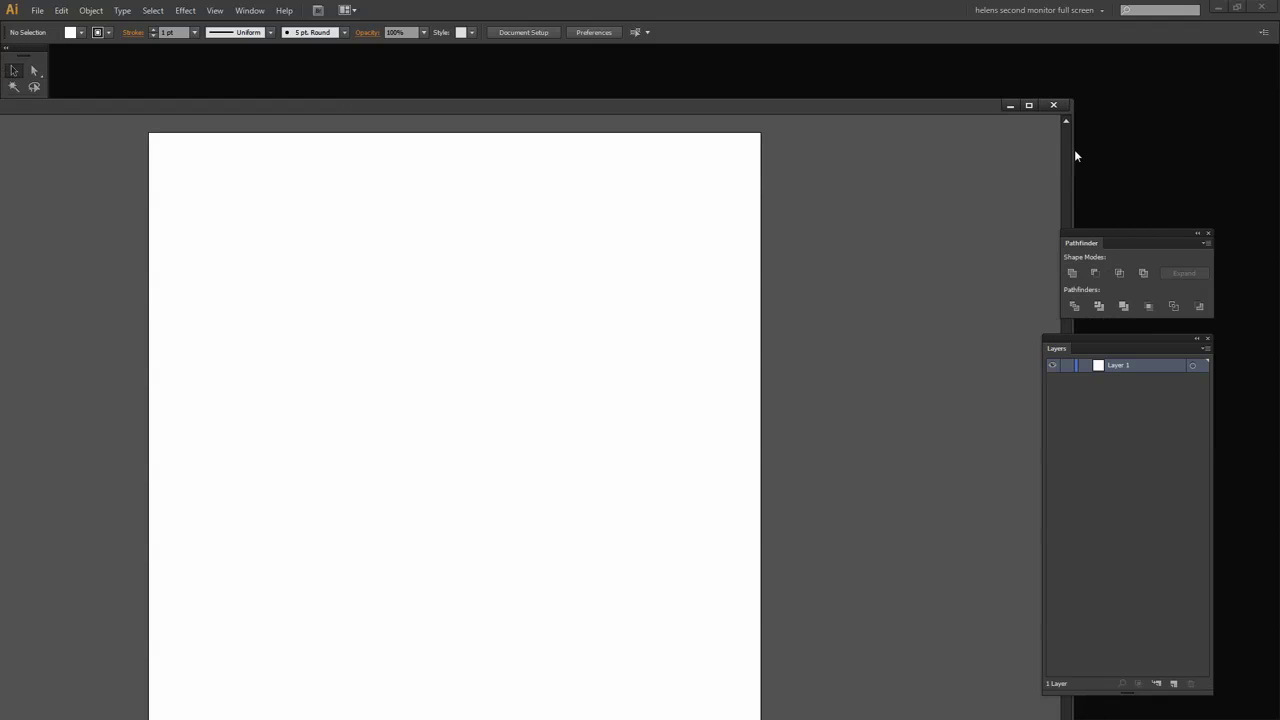
Narrow and reposition the new document window, and fit the whole artboard inside it
{"action": "left_click_drag", "start_coordinate": [1070, 155], "coordinate": [488, 260]}
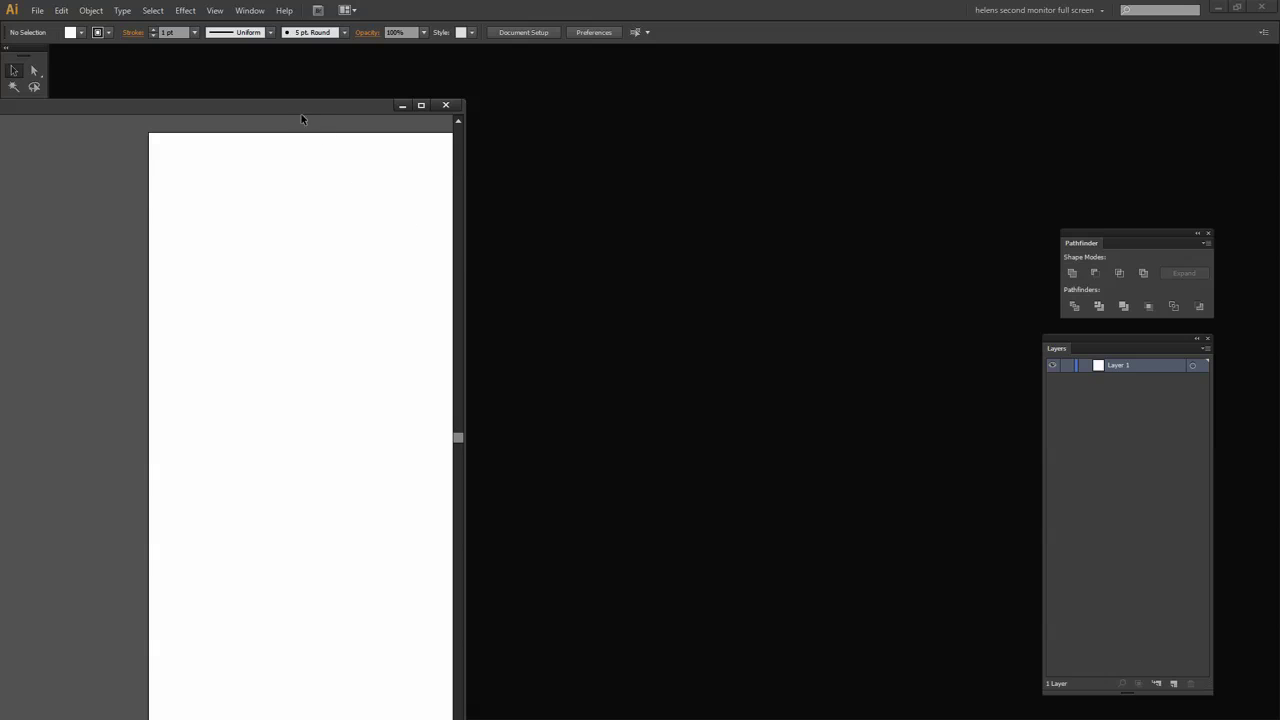
{"action": "left_click_drag", "start_coordinate": [310, 100], "coordinate": [547, 91]}
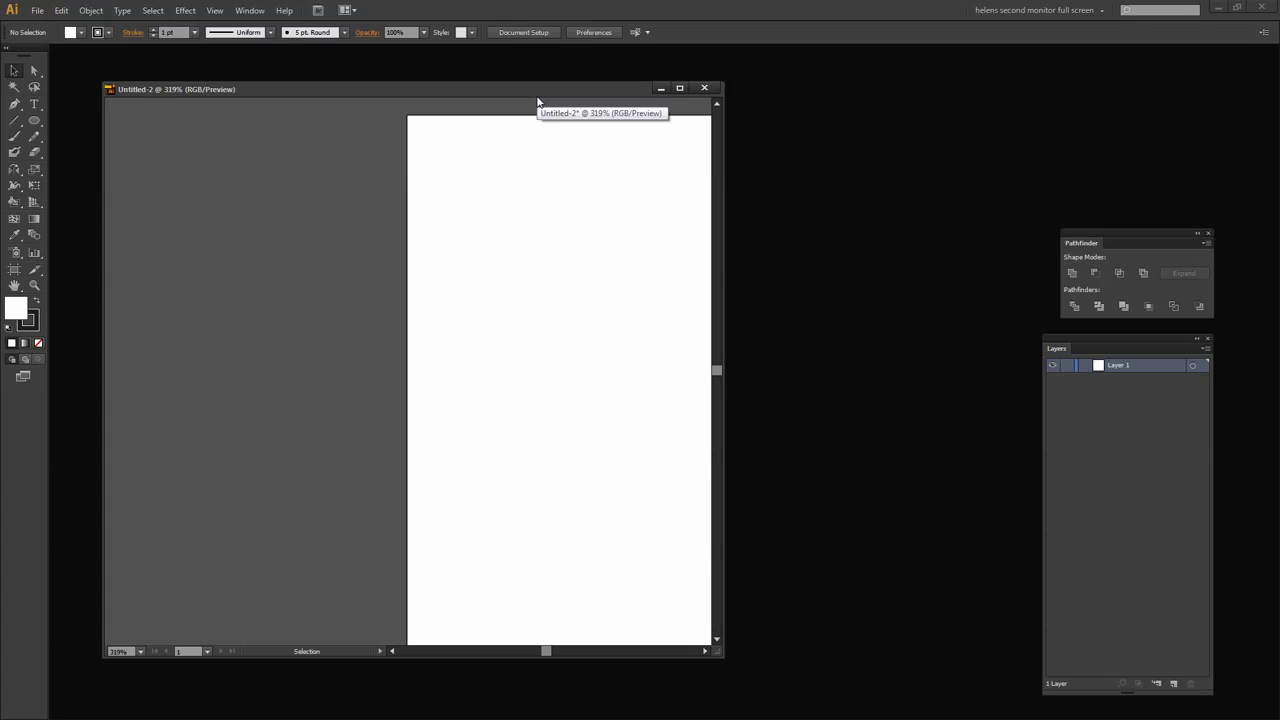
{"action": "key", "text": "ctrl+0"}
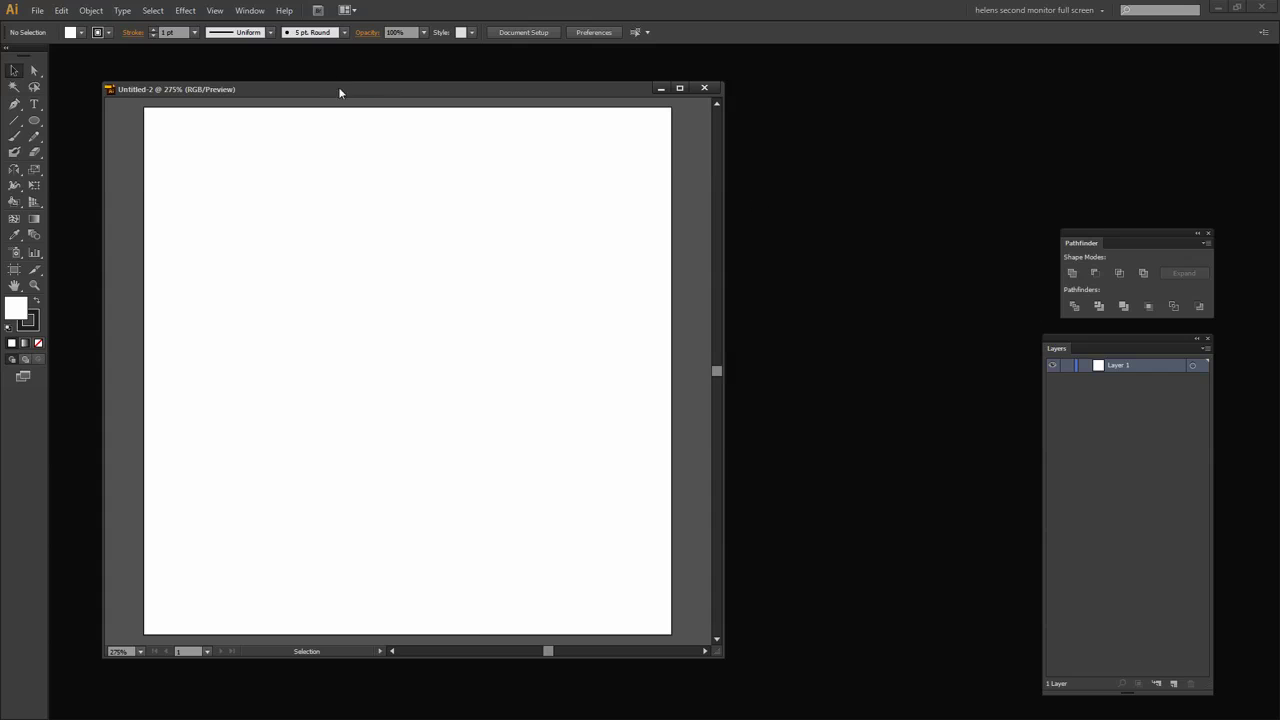
Show the document swatches and open the user-defined "bathroom pinks" swatch library, placing it just below them
{"action": "left_click", "coordinate": [250, 12]}
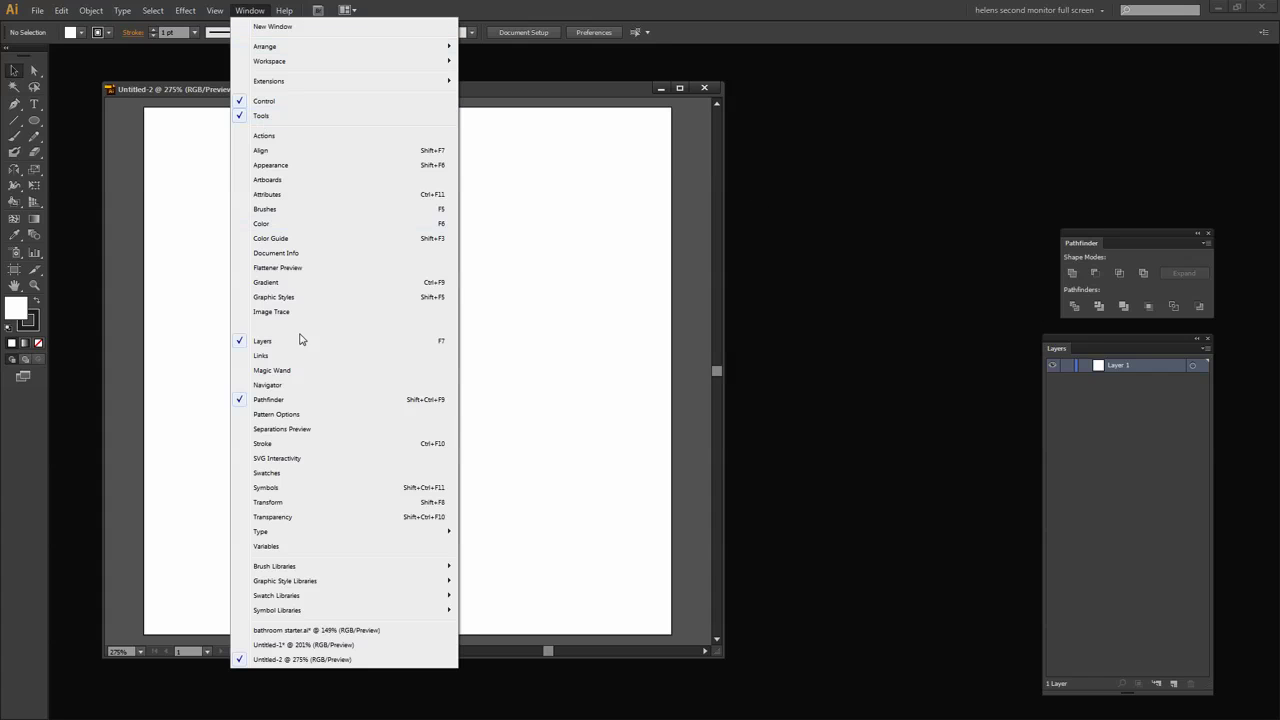
{"action": "left_click", "coordinate": [296, 474]}
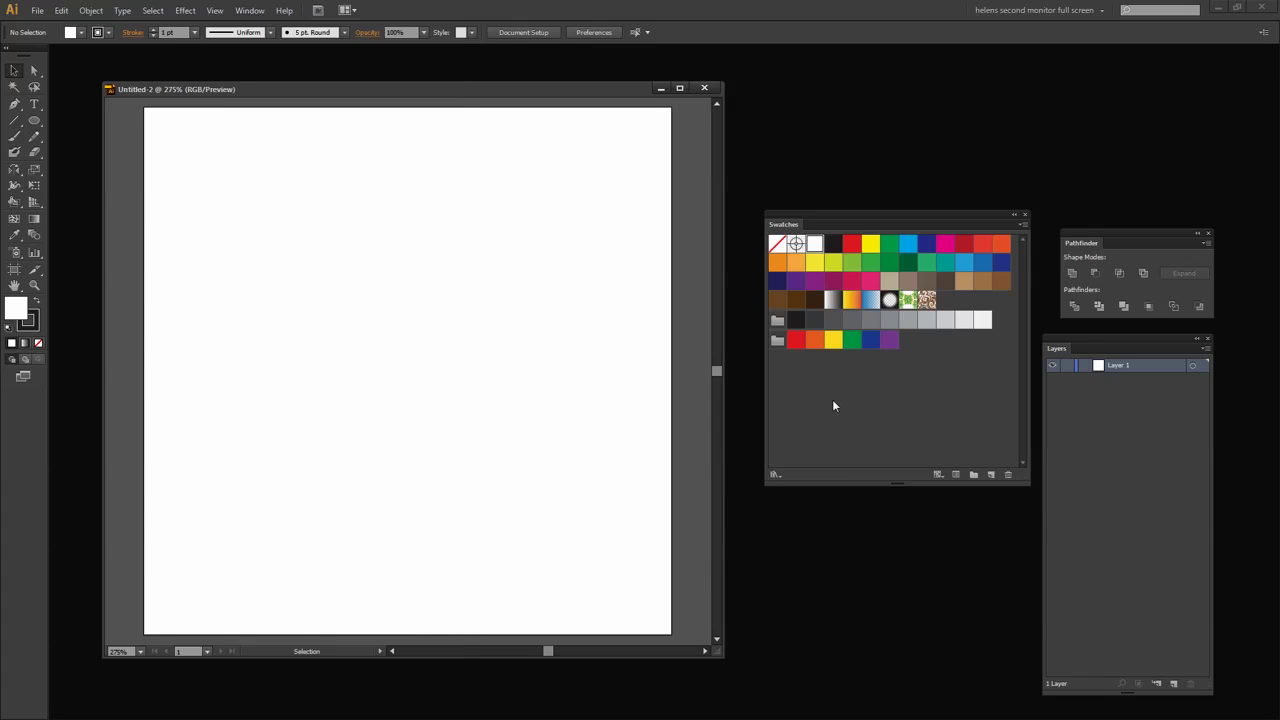
{"action": "left_click", "coordinate": [1021, 227]}
{"action": "mouse_move", "coordinate": [1088, 522]}
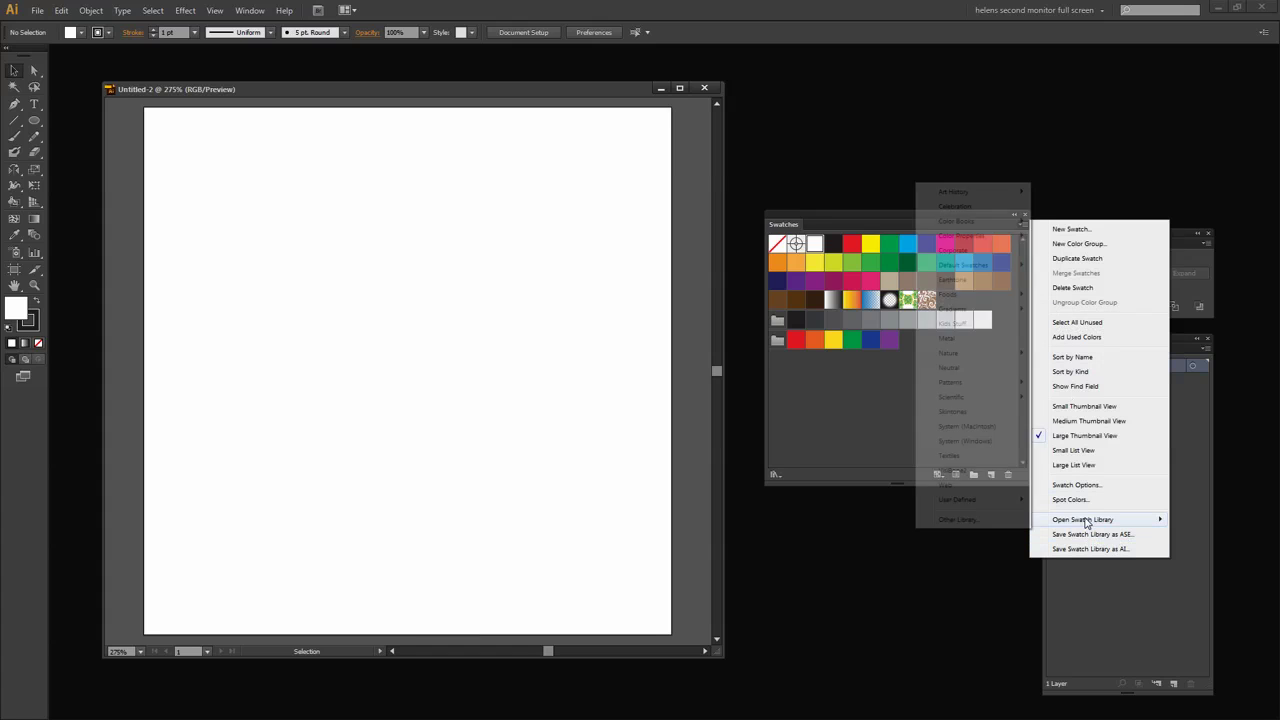
{"action": "mouse_move", "coordinate": [968, 501]}
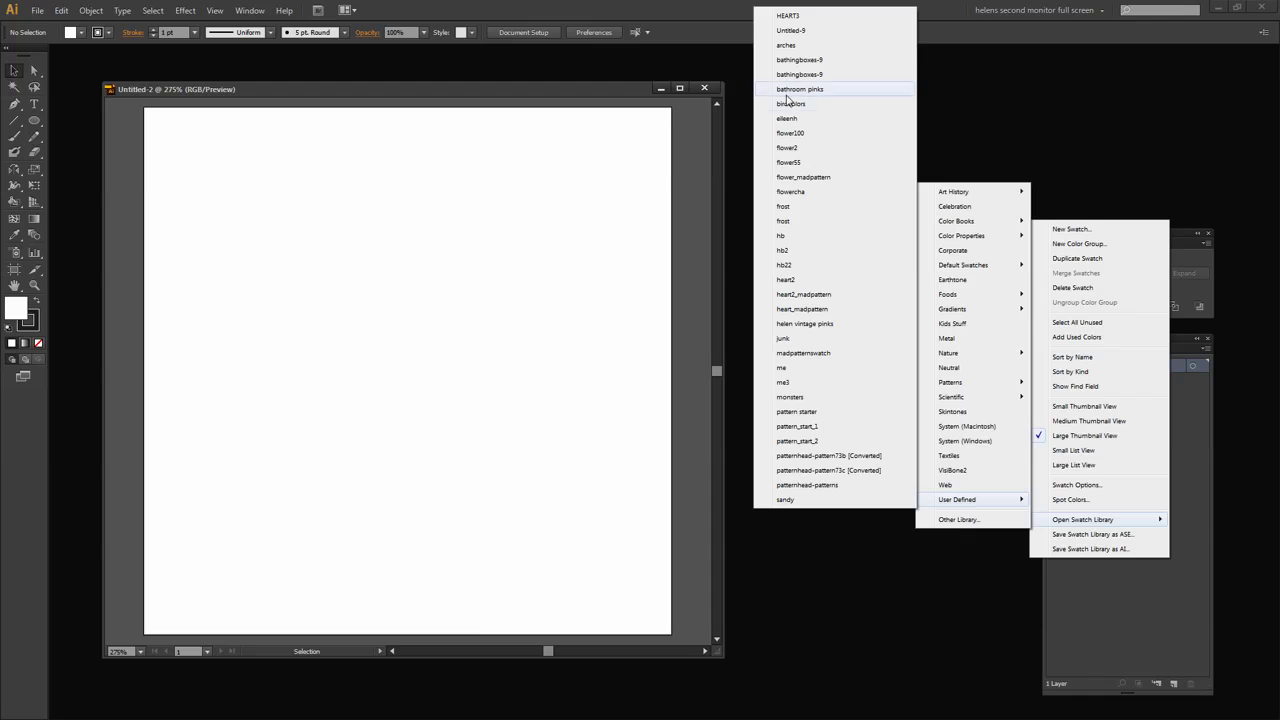
{"action": "left_click", "coordinate": [790, 89]}
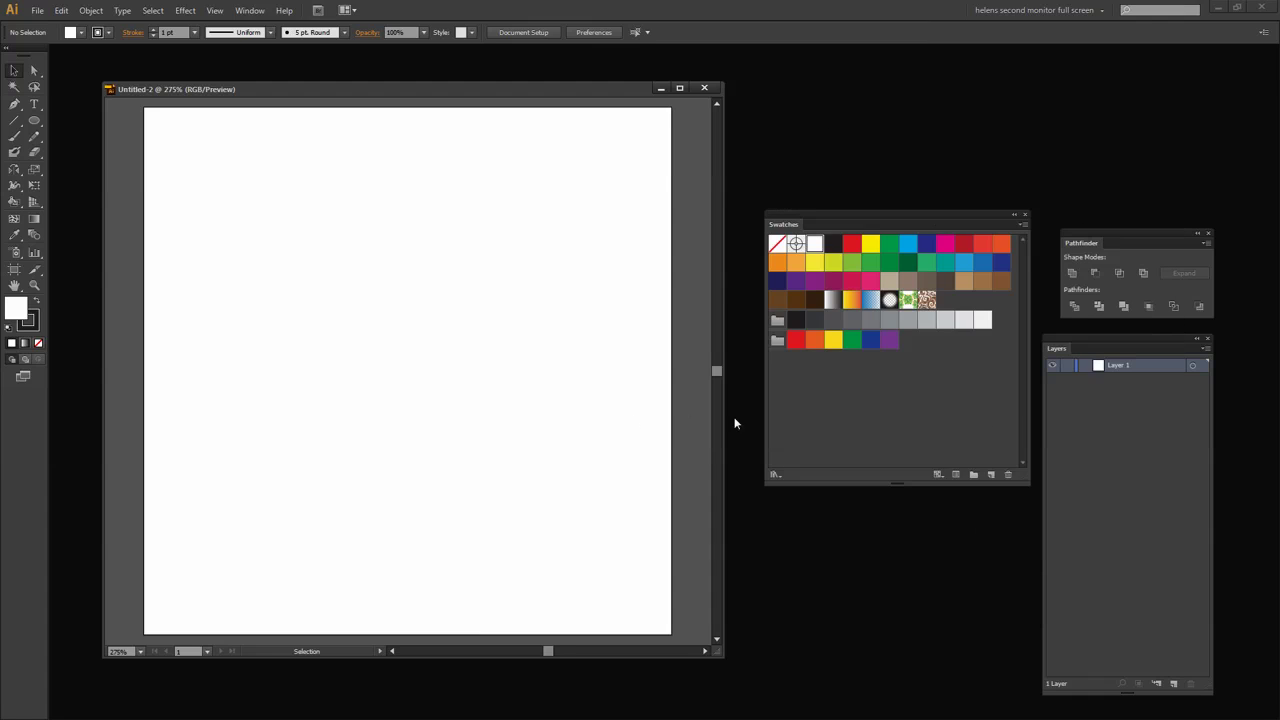
{"action": "left_click_drag", "start_coordinate": [561, 382], "coordinate": [864, 399]}
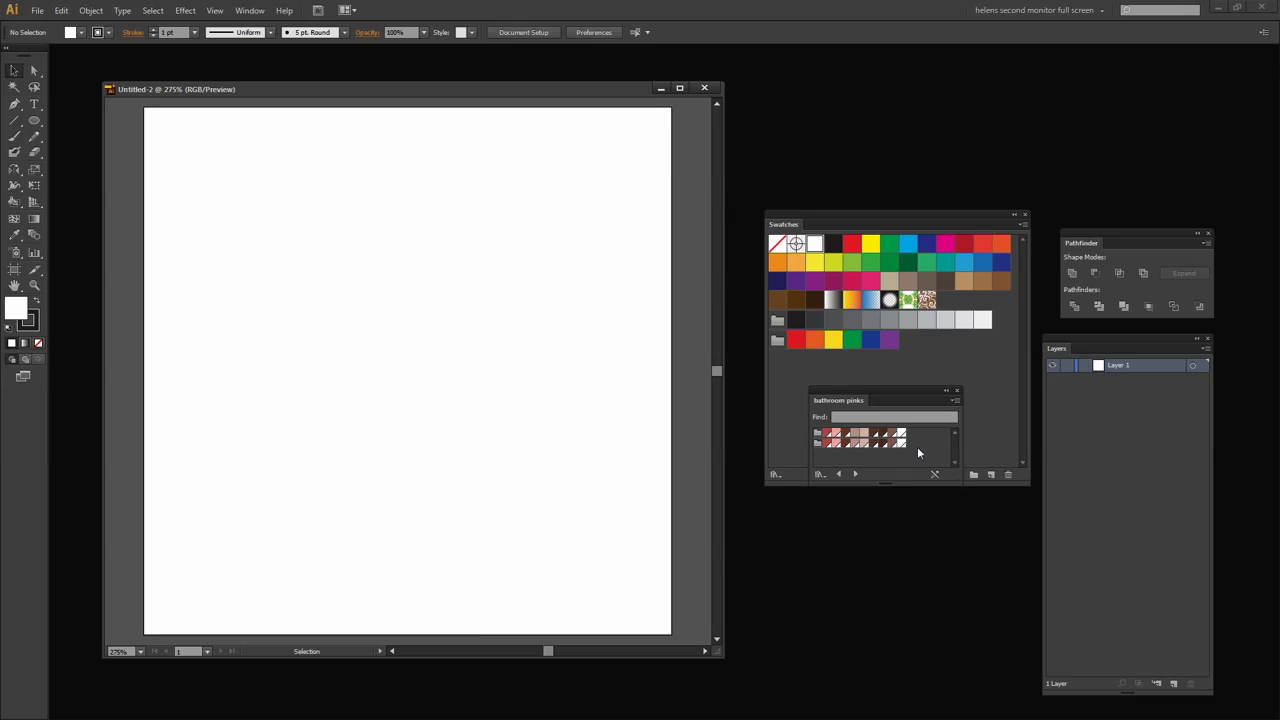
{"action": "left_click_drag", "start_coordinate": [860, 399], "coordinate": [844, 549]}
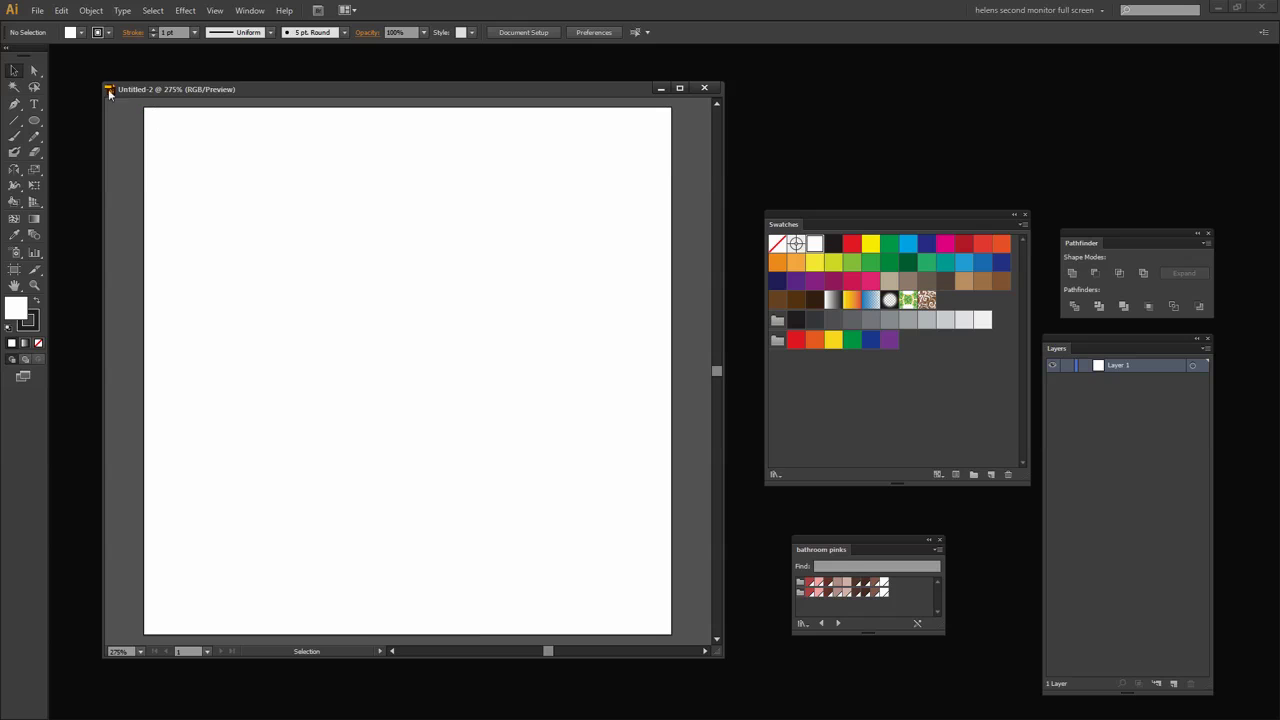
Run the "download rectangle artboard size" script to add an artboard-sized rectangle, and expand Layer 1 to list it
{"action": "left_click", "coordinate": [37, 10]}
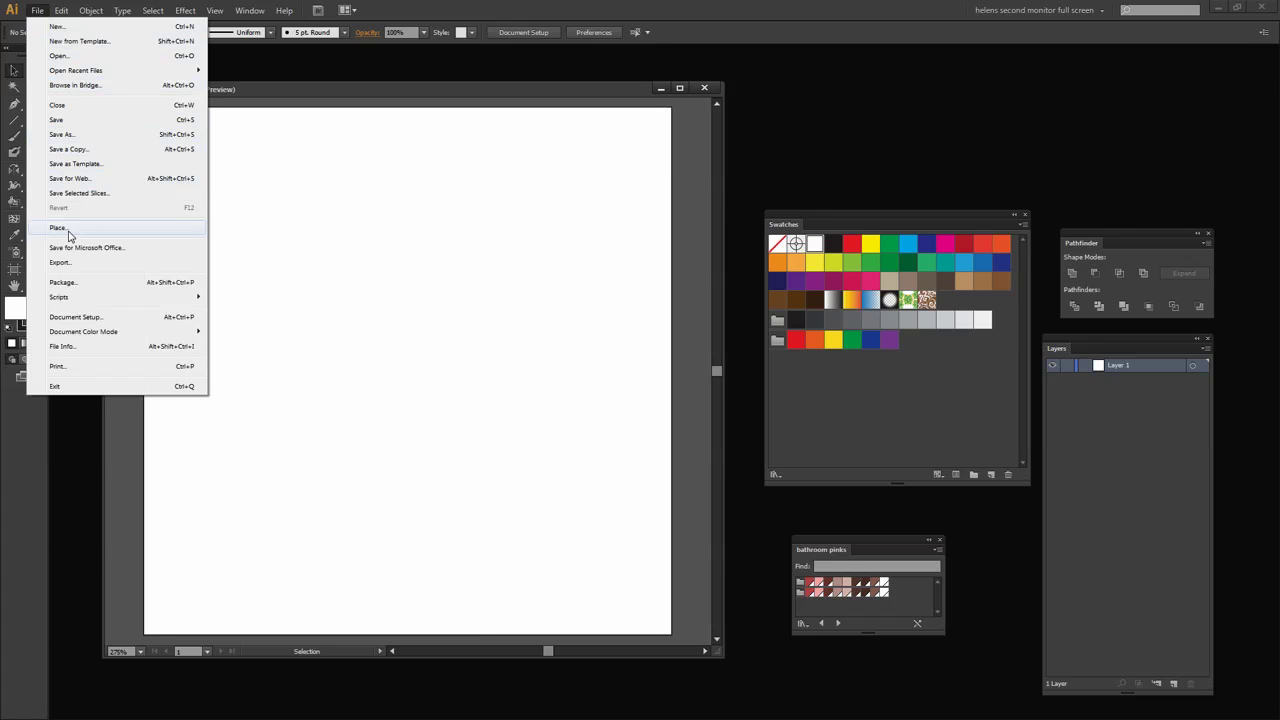
{"action": "mouse_move", "coordinate": [66, 300]}
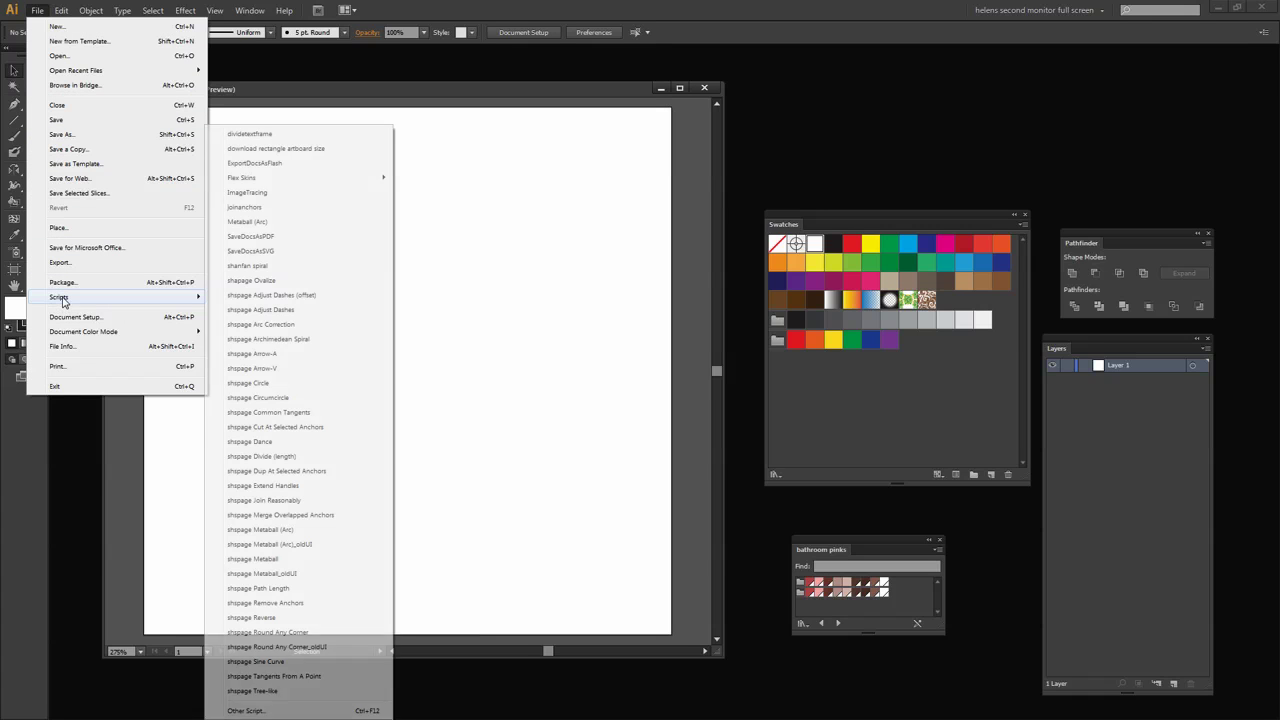
{"action": "left_click", "coordinate": [285, 149]}
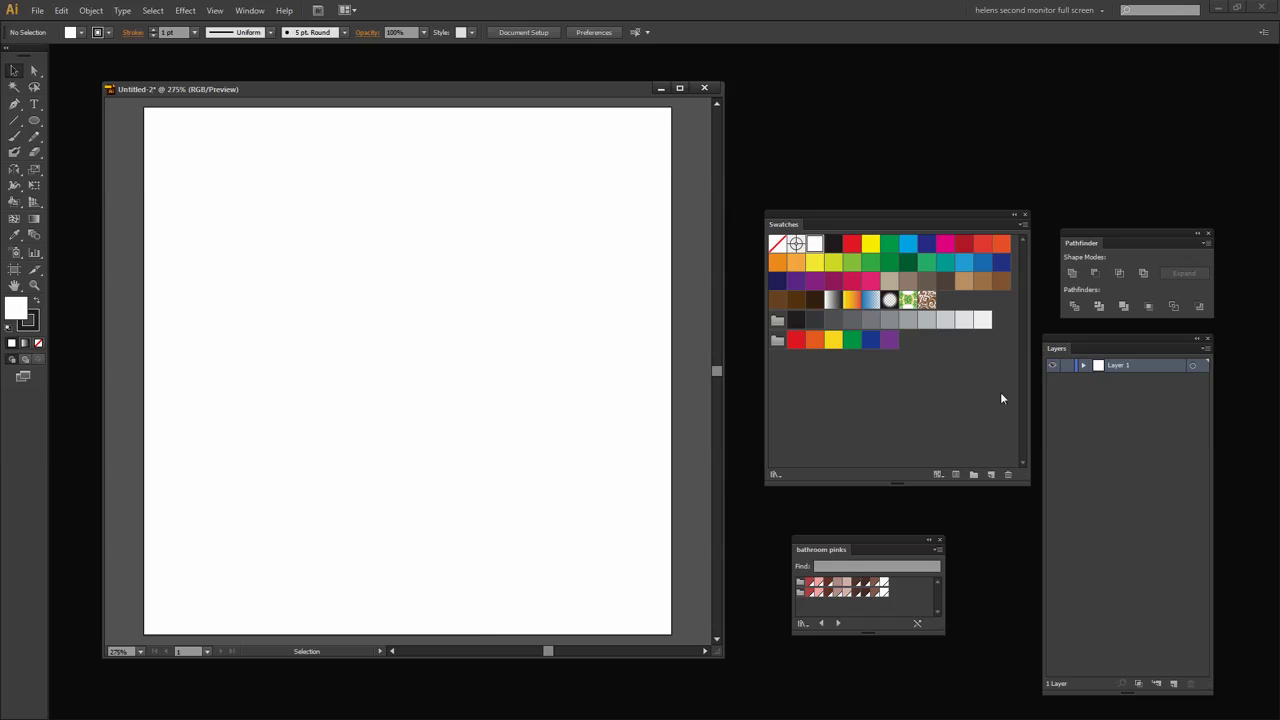
{"action": "left_click", "coordinate": [1084, 366]}
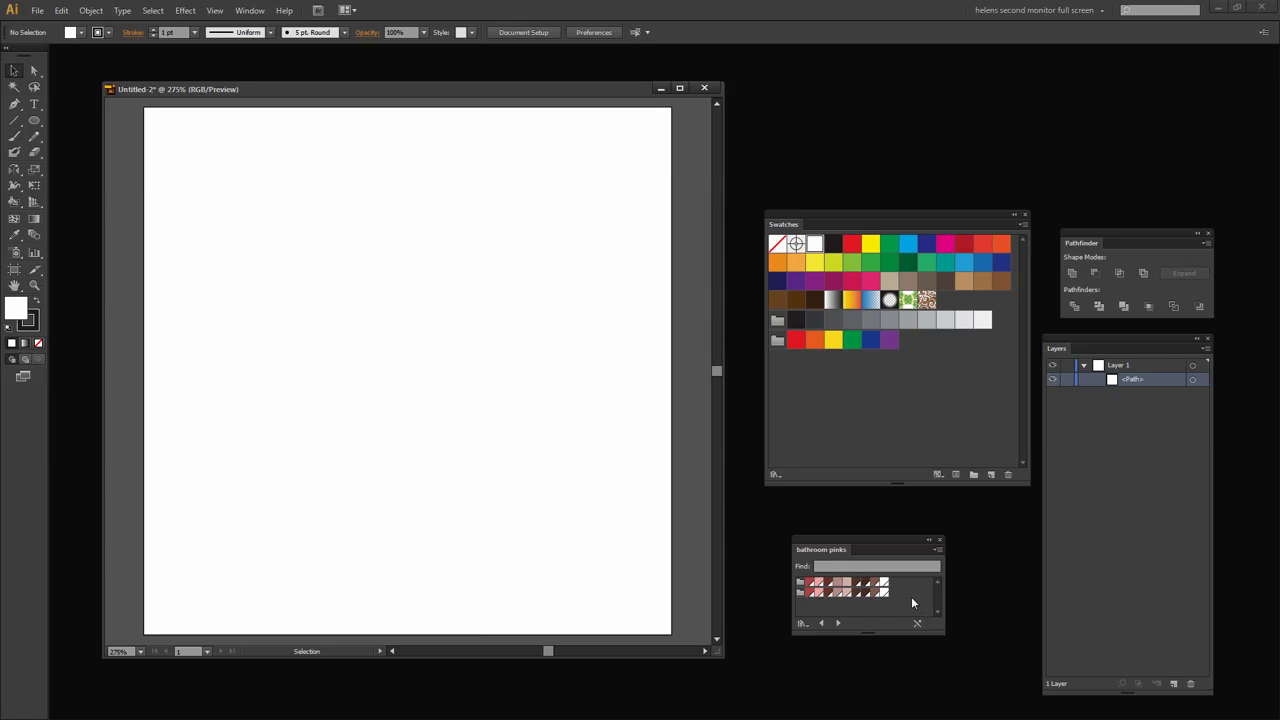
Fill the artboard-sized rectangle with the pale dusty pink from the bathroom pinks swatches
{"action": "left_click", "coordinate": [848, 594]}
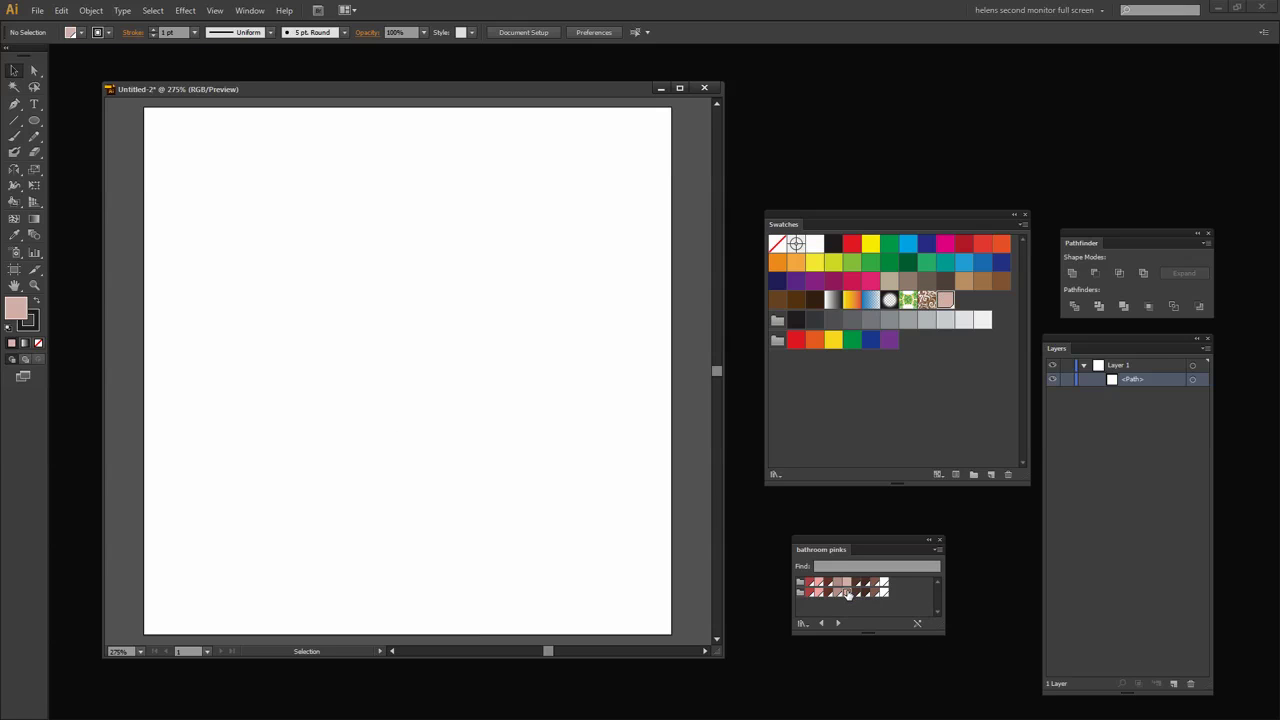
{"action": "left_click", "coordinate": [1196, 380]}
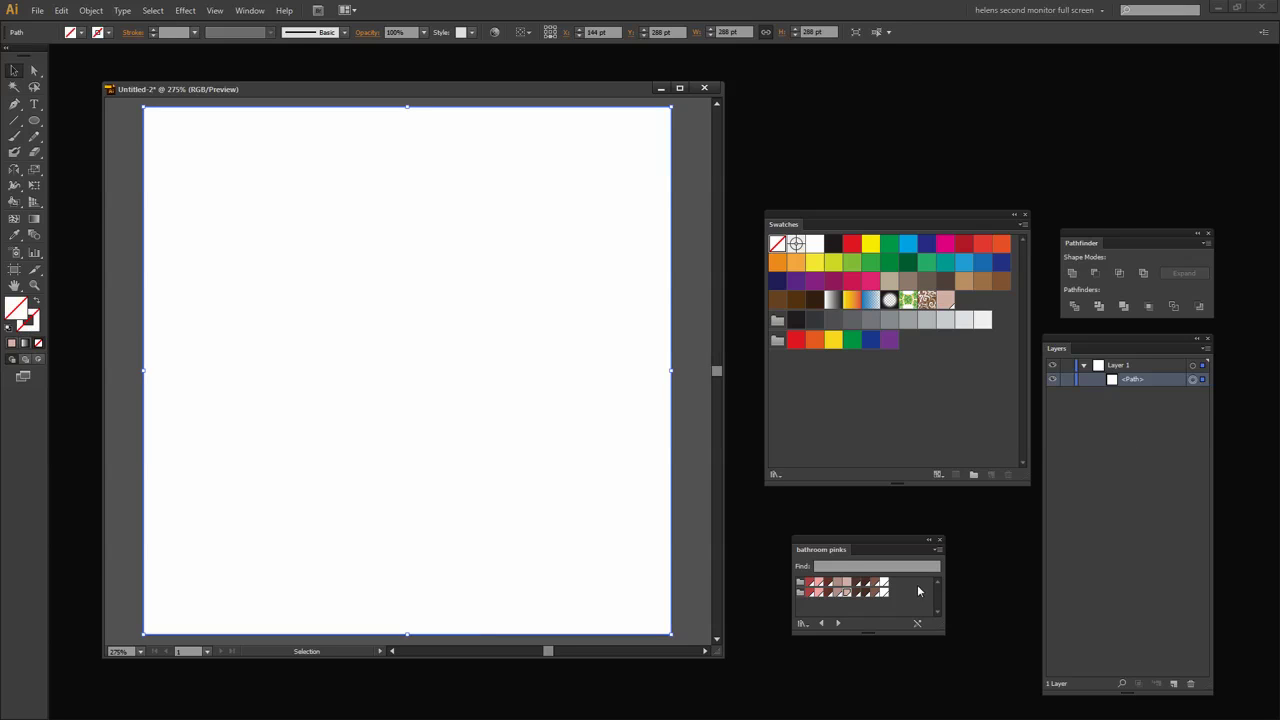
{"action": "left_click", "coordinate": [845, 594]}
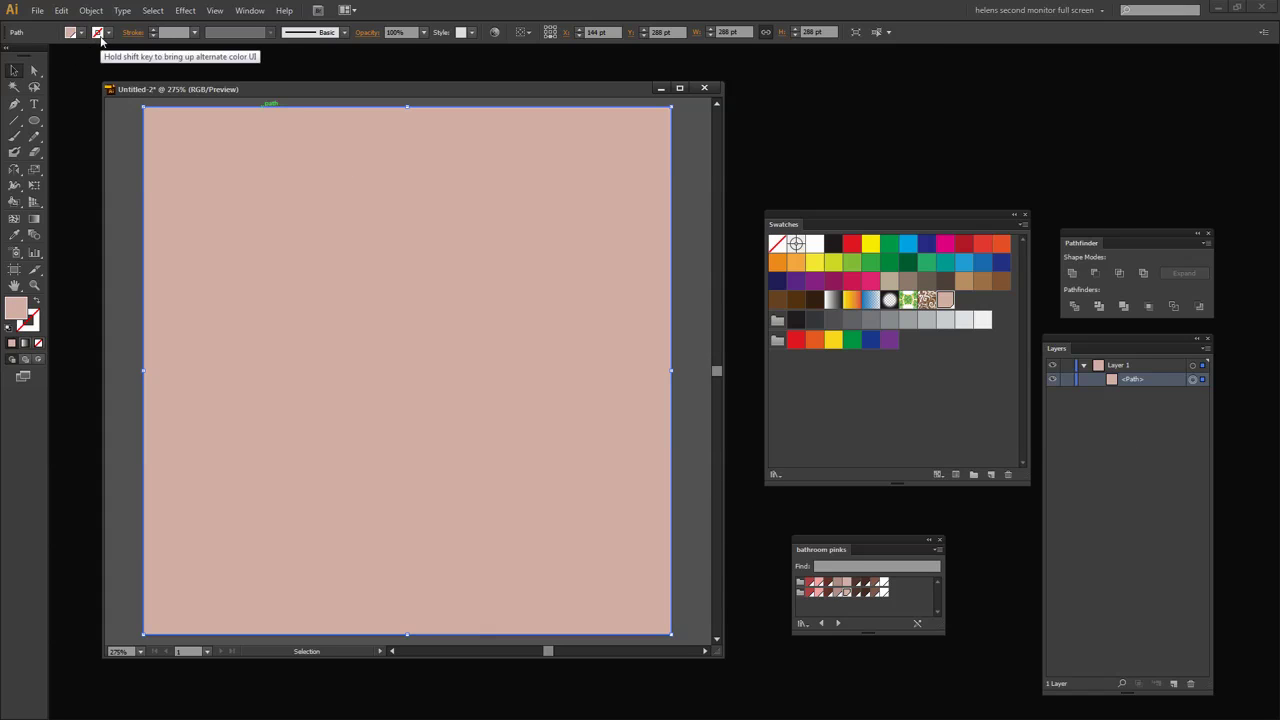
Lock Layer 1 with the background rectangle and add a new layer above it
{"action": "left_click", "coordinate": [1067, 366]}
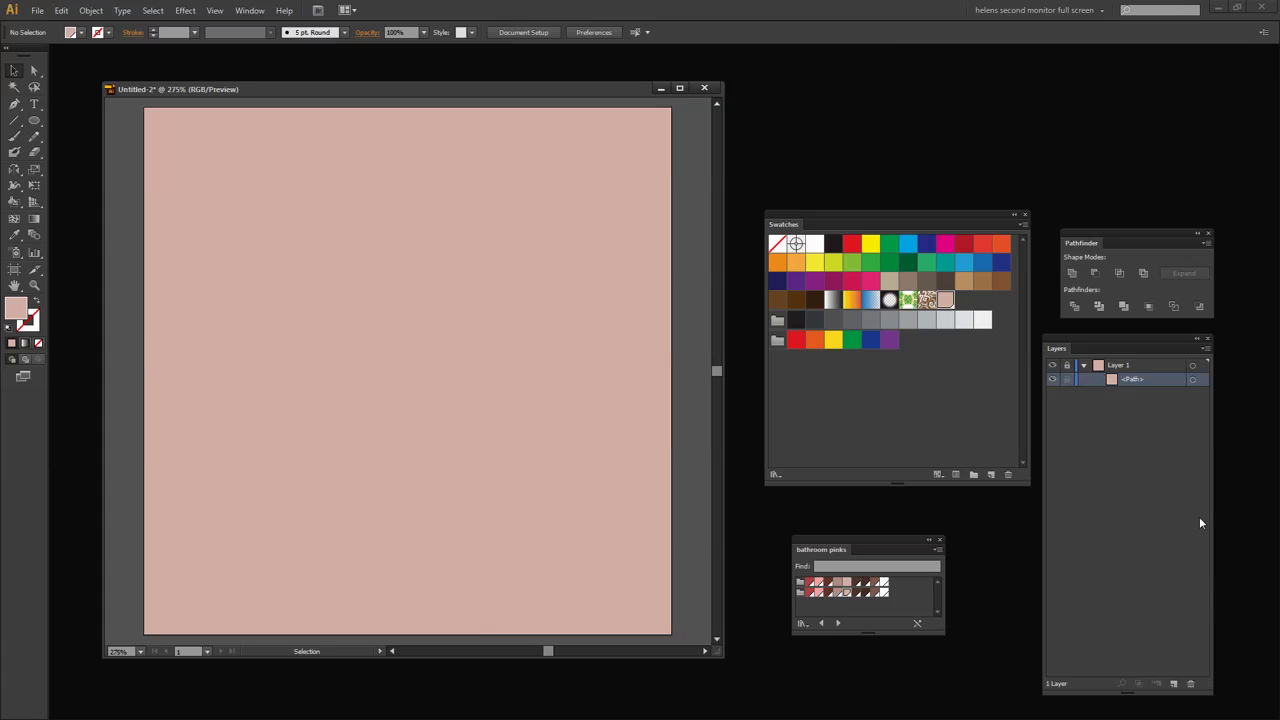
{"action": "left_click", "coordinate": [1175, 682]}
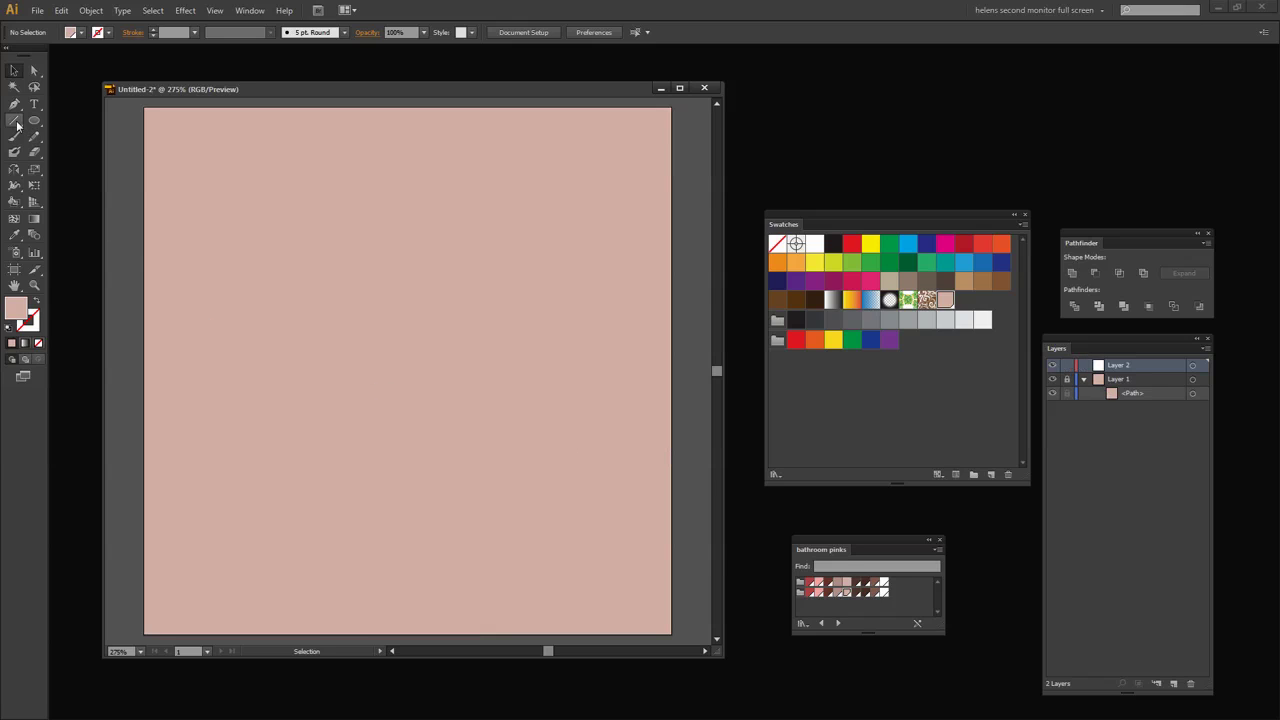
Draw a closed trapezoid cabinet front with the Pen tool in the artboard's lower half, about 130 pt wide at its base and 90 pt tall
{"action": "left_click", "coordinate": [15, 106]}
{"action": "left_click", "coordinate": [263, 385]}
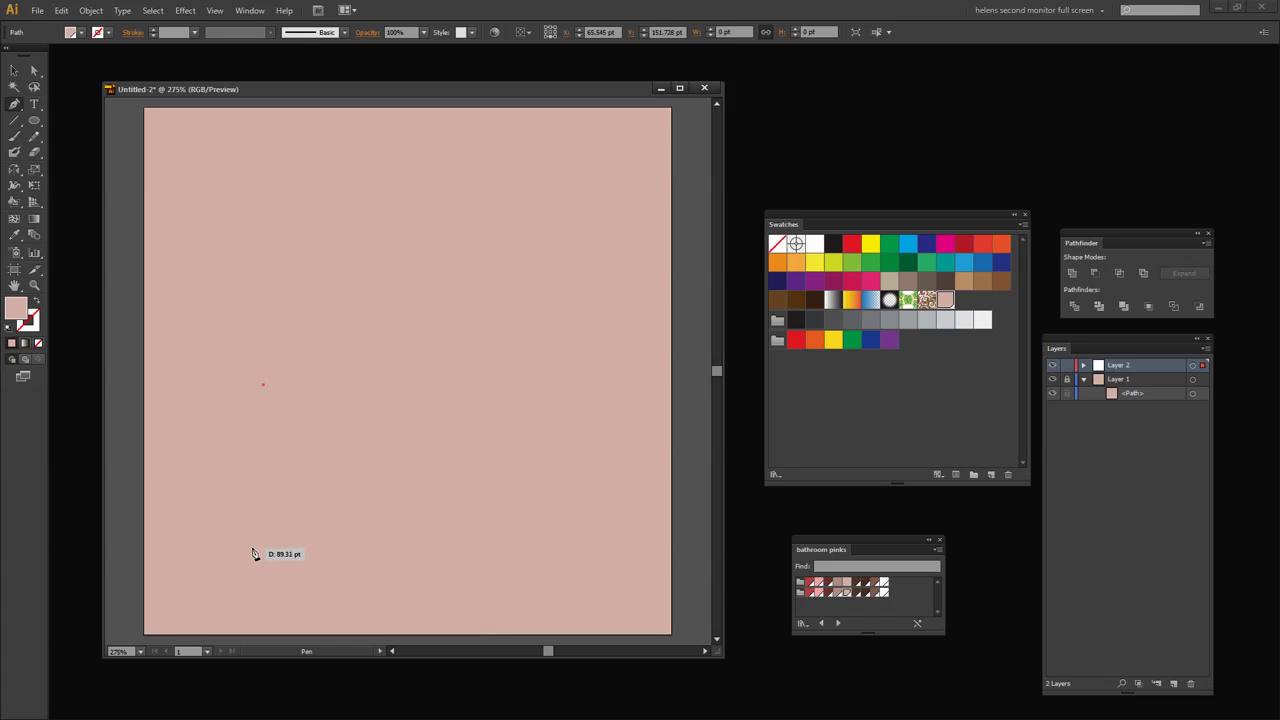
{"action": "left_click", "coordinate": [252, 547]}
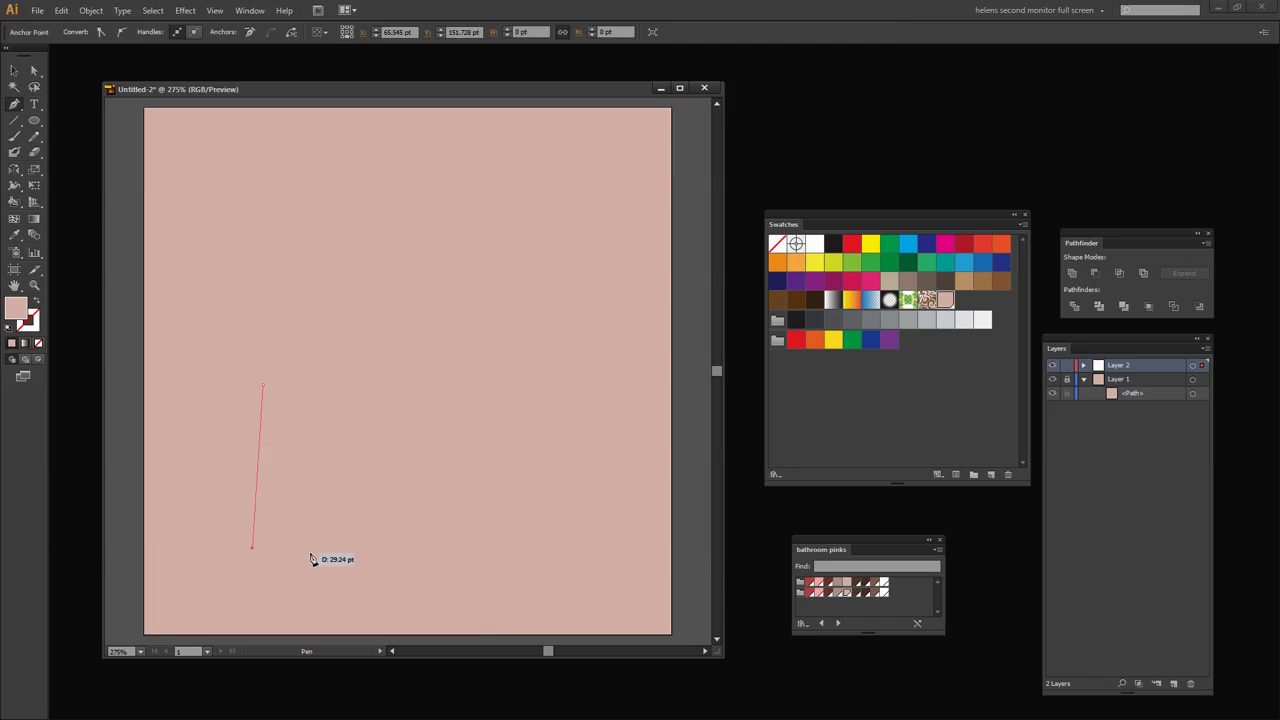
{"action": "left_click", "coordinate": [489, 551]}
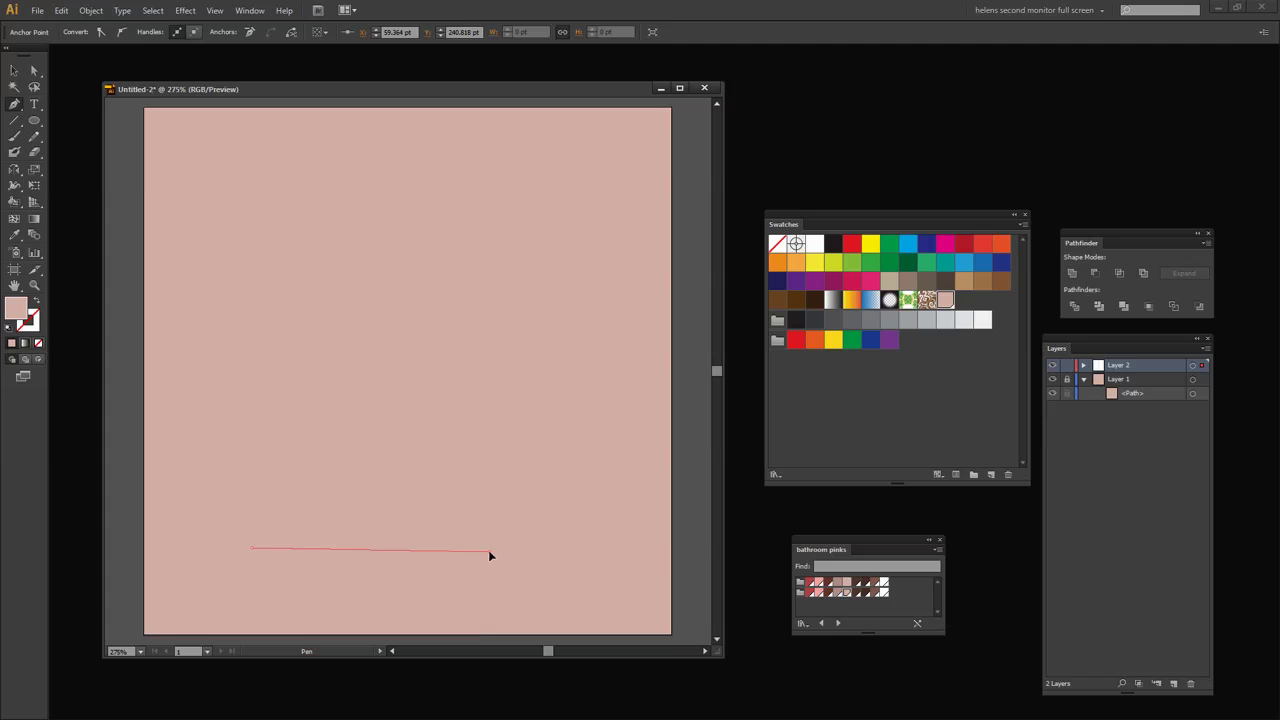
{"action": "left_click", "coordinate": [476, 386]}
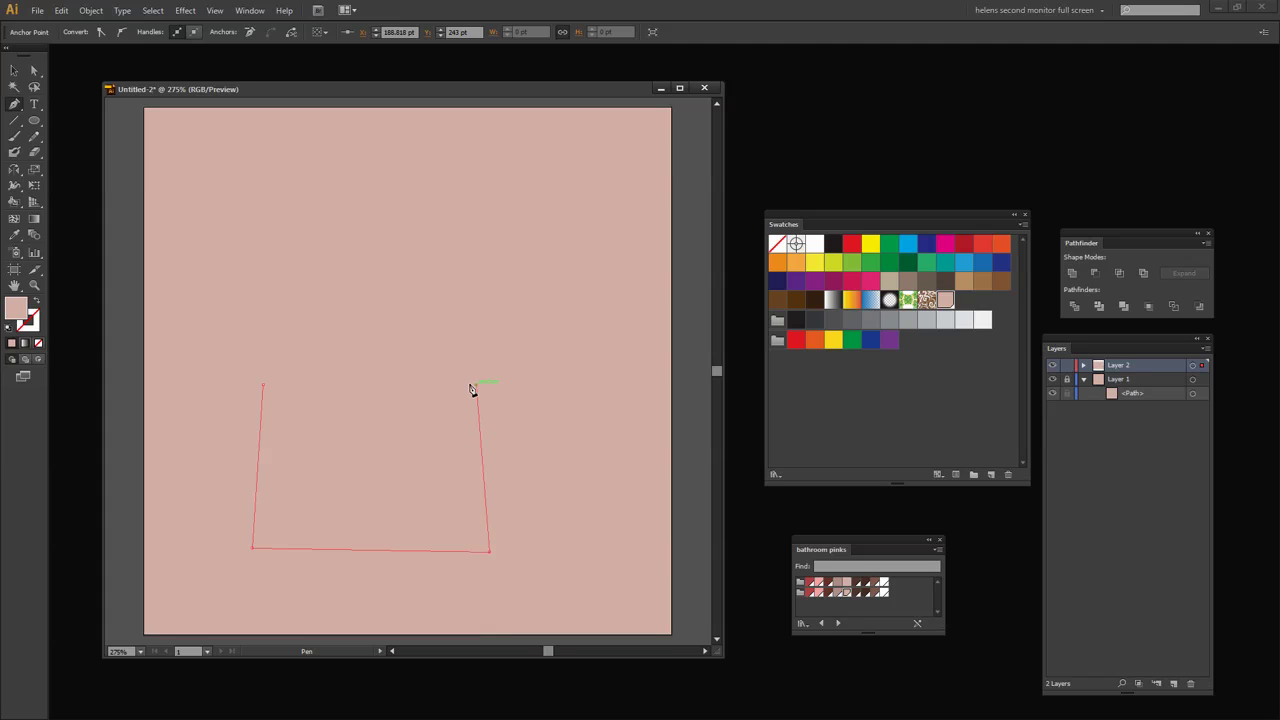
{"action": "left_click", "coordinate": [264, 387]}
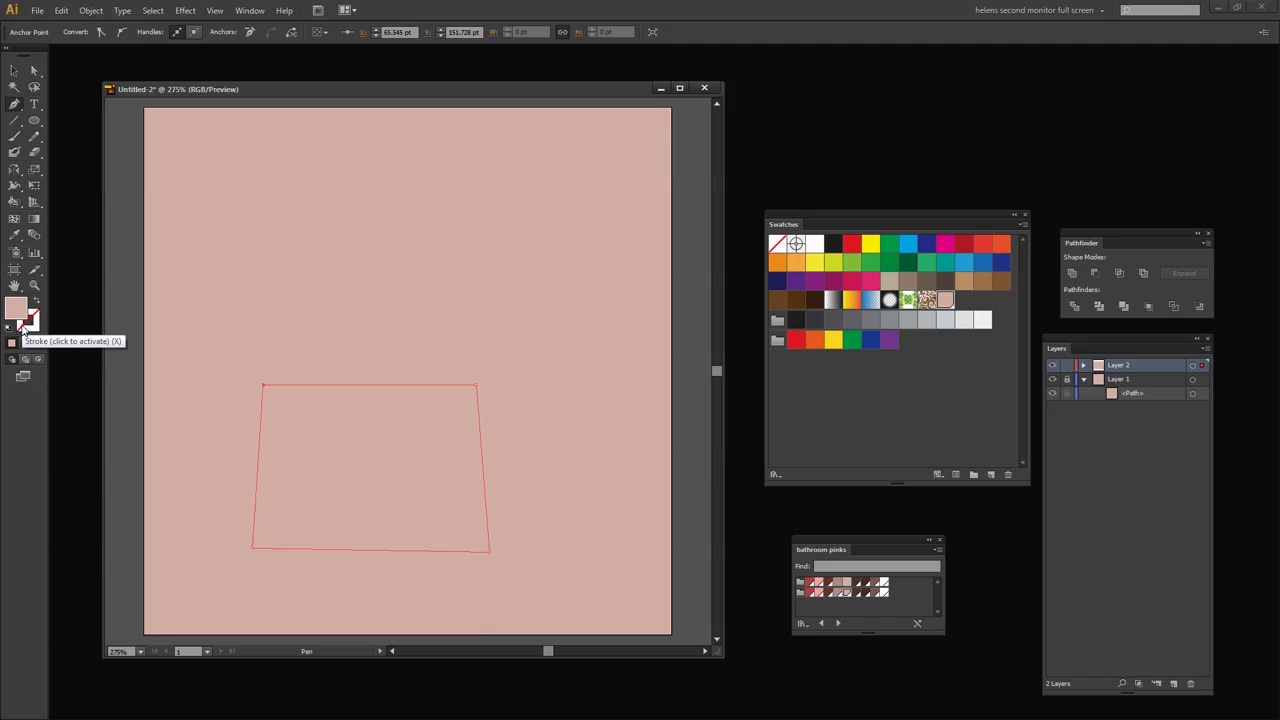
Give the cabinet front the default white fill and black stroke
{"action": "key", "text": "d"}
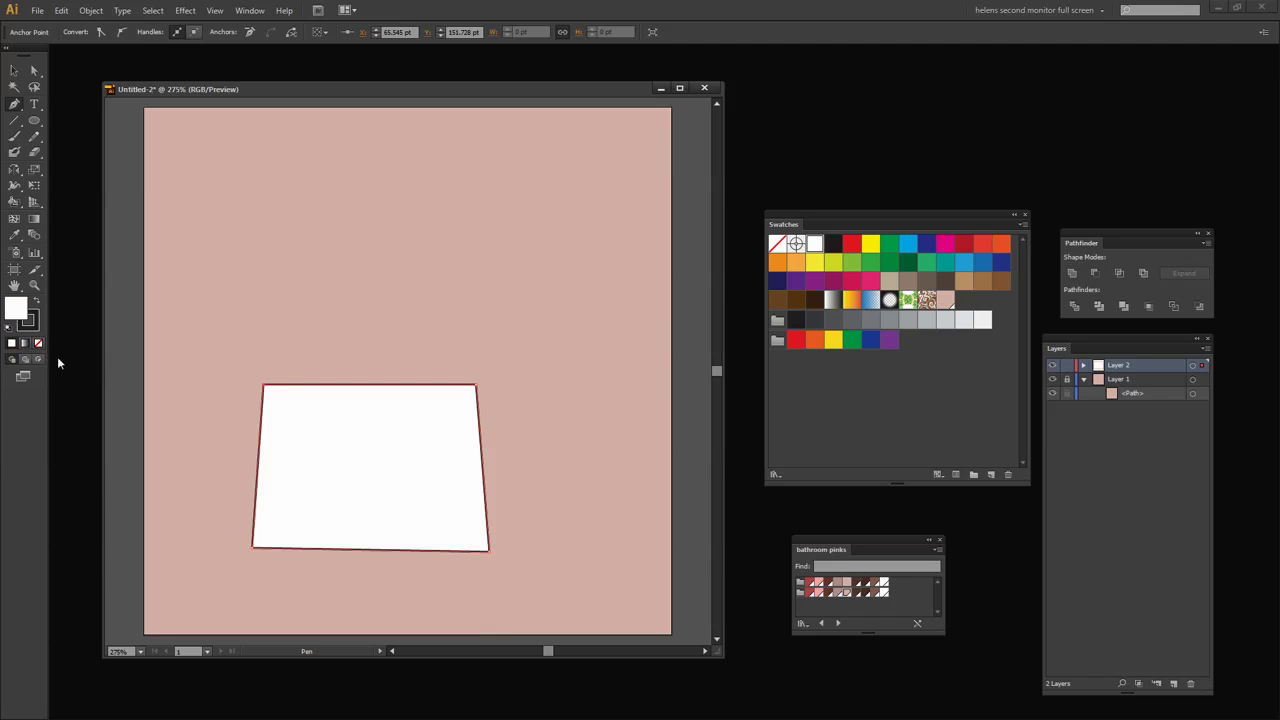
{"action": "key", "text": "x"}
{"action": "key", "text": "v"}
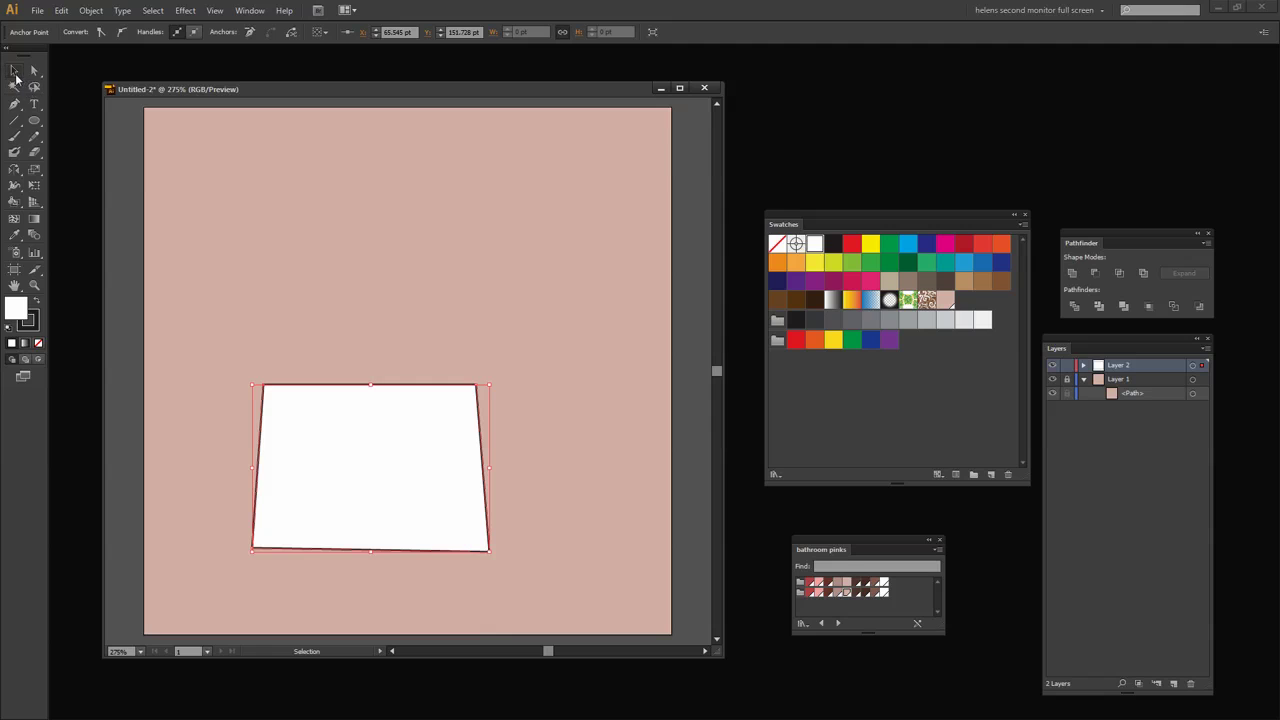
Draw a closed, slightly irregular drawer shape about 48 by 23 pt inside the cabinet front's upper left corner with the Pen tool
{"action": "key", "text": "p"}
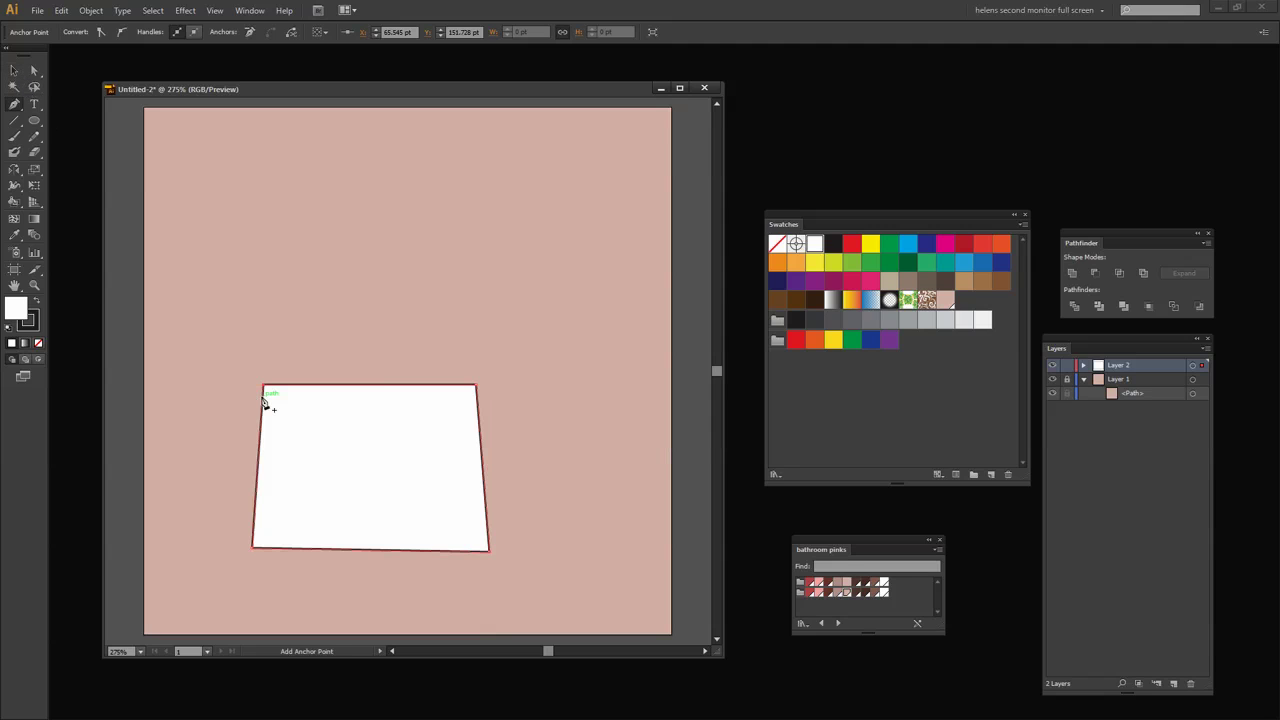
{"action": "left_click", "coordinate": [273, 396]}
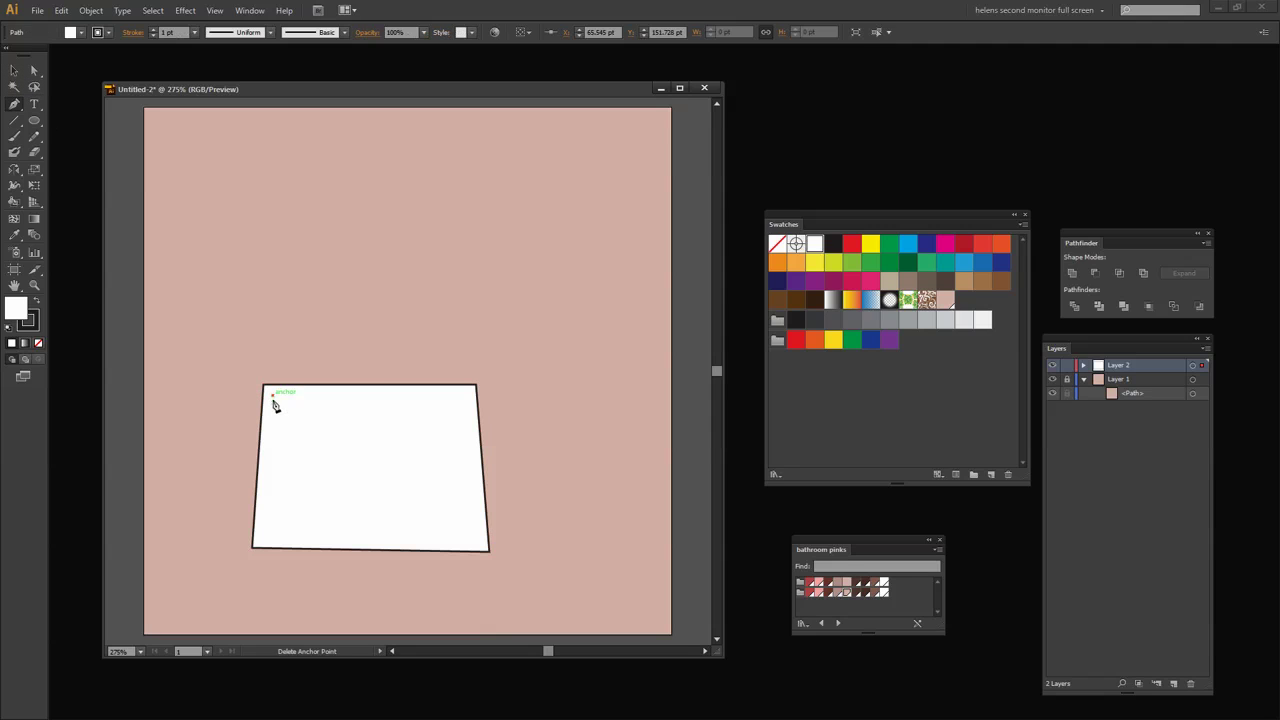
{"action": "left_click", "coordinate": [272, 437]}
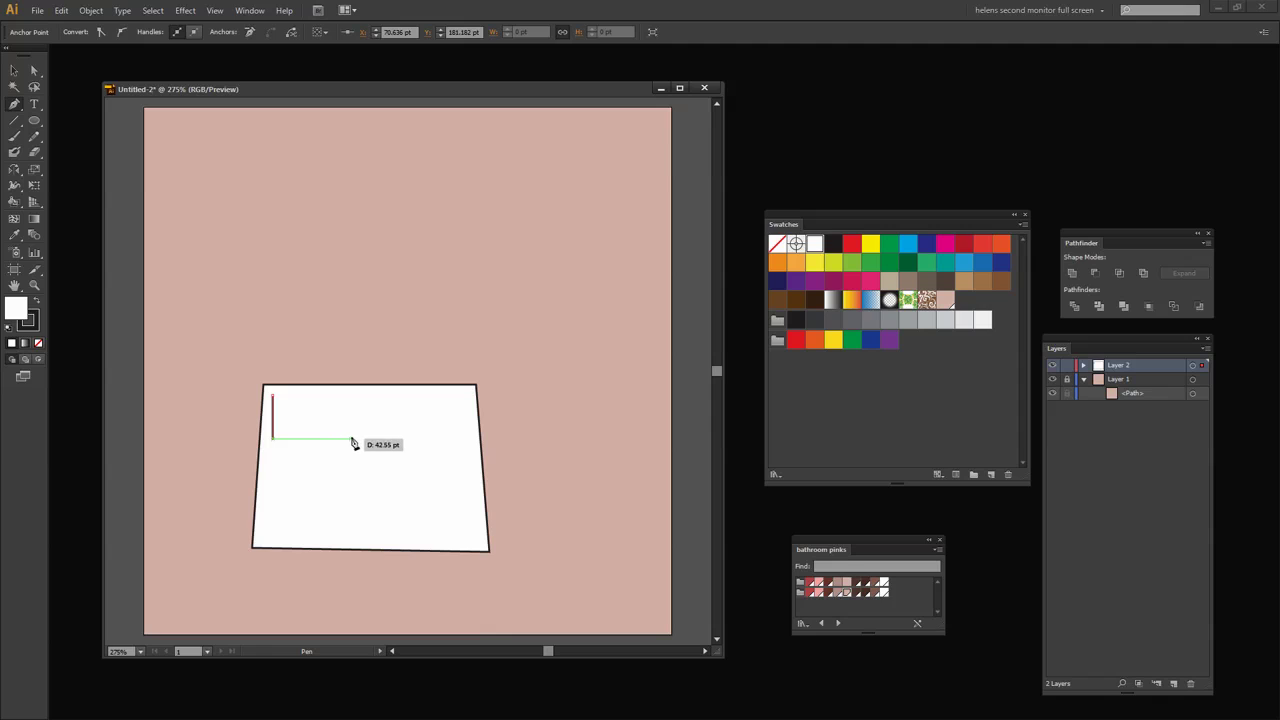
{"action": "left_click", "coordinate": [358, 437]}
{"action": "left_click", "coordinate": [361, 399]}
{"action": "left_click", "coordinate": [274, 397]}
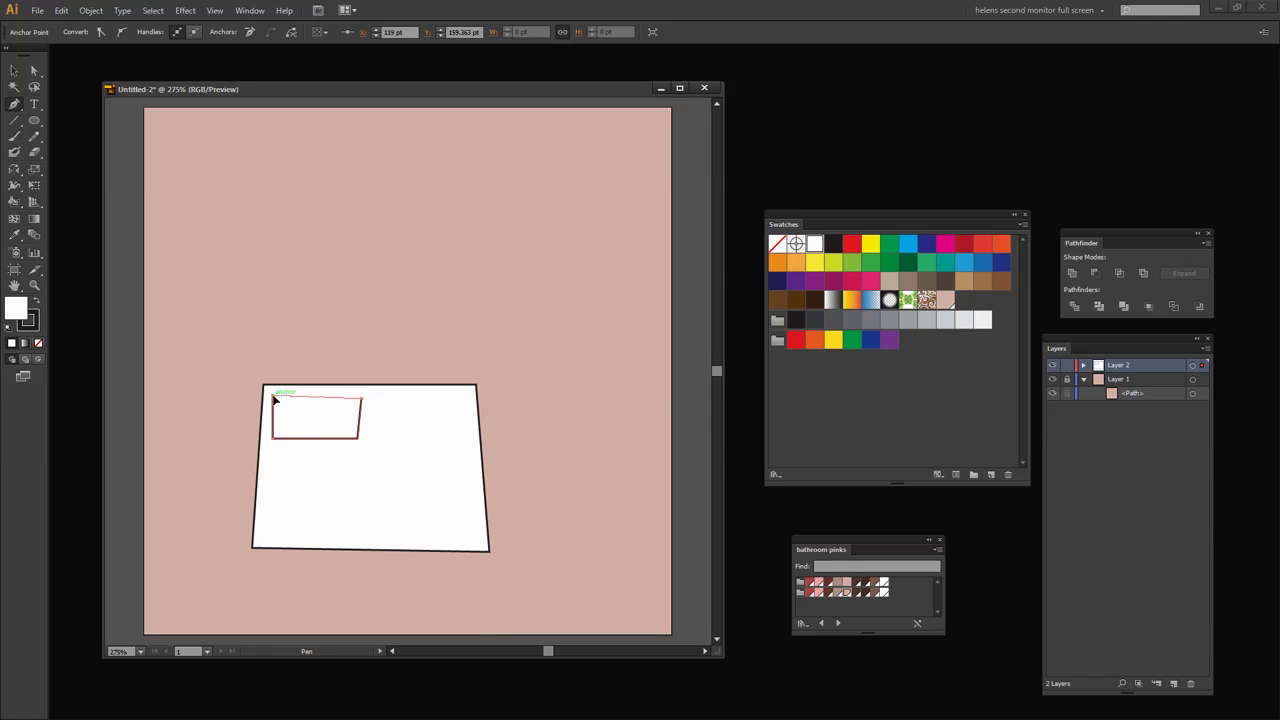
Draw a closed, slightly irregular drawer shape about 48 by 22 pt inside the cabinet front's upper right corner with the Pen tool
{"action": "left_click", "coordinate": [376, 397]}
{"action": "left_click", "coordinate": [377, 435]}
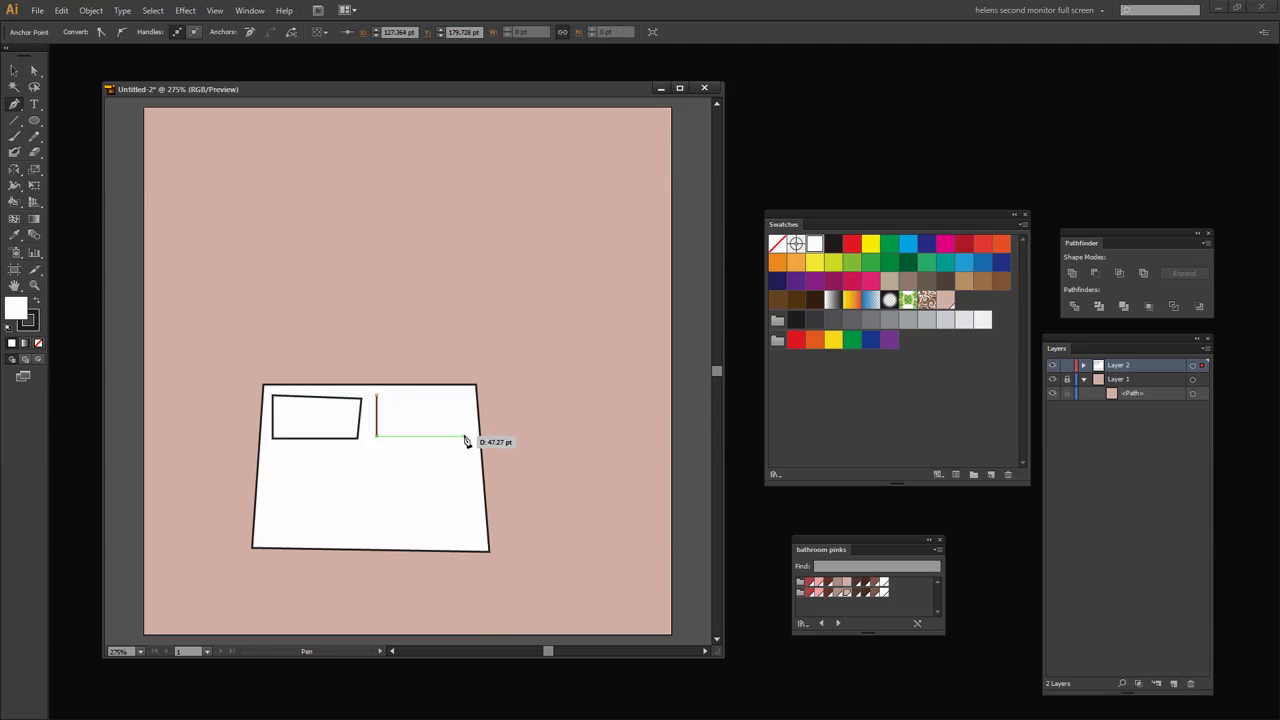
{"action": "left_click", "coordinate": [465, 435]}
{"action": "left_click", "coordinate": [462, 401]}
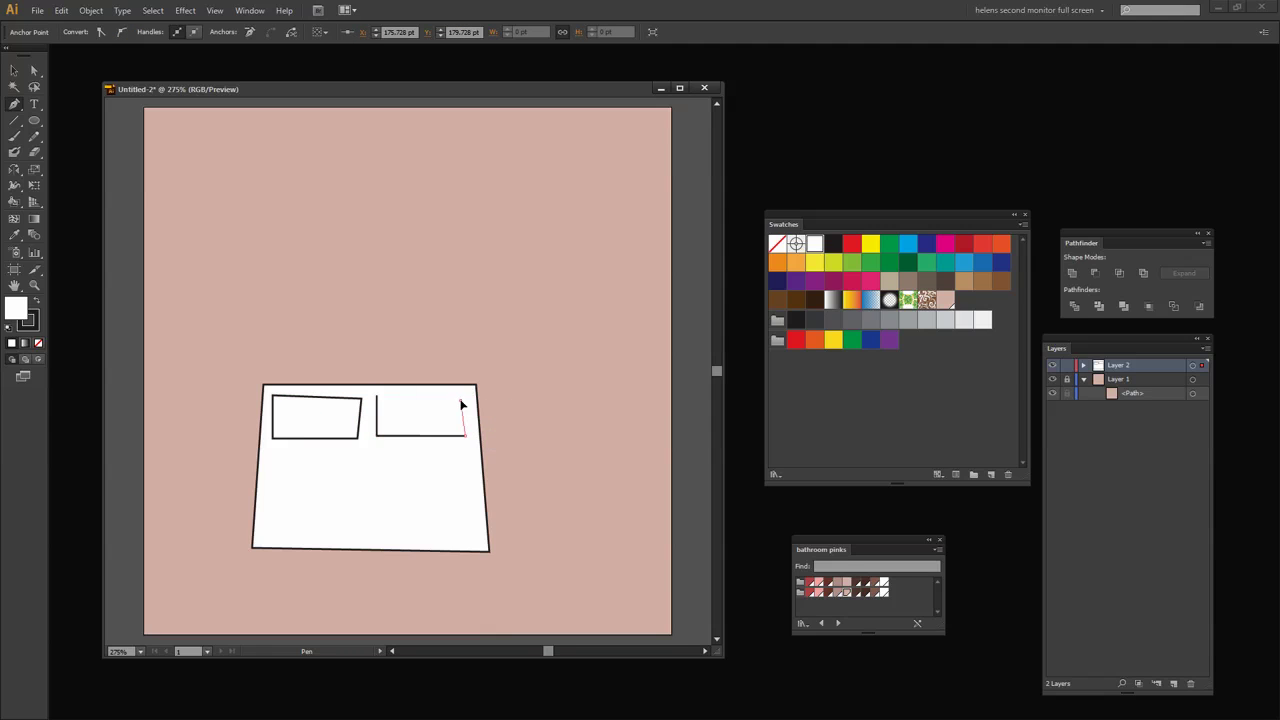
{"action": "left_click", "coordinate": [377, 397]}
Draw a closed, slightly flared door shape about 53 by 49 pt below the left drawer with the Pen tool
{"action": "left_click", "coordinate": [272, 449]}
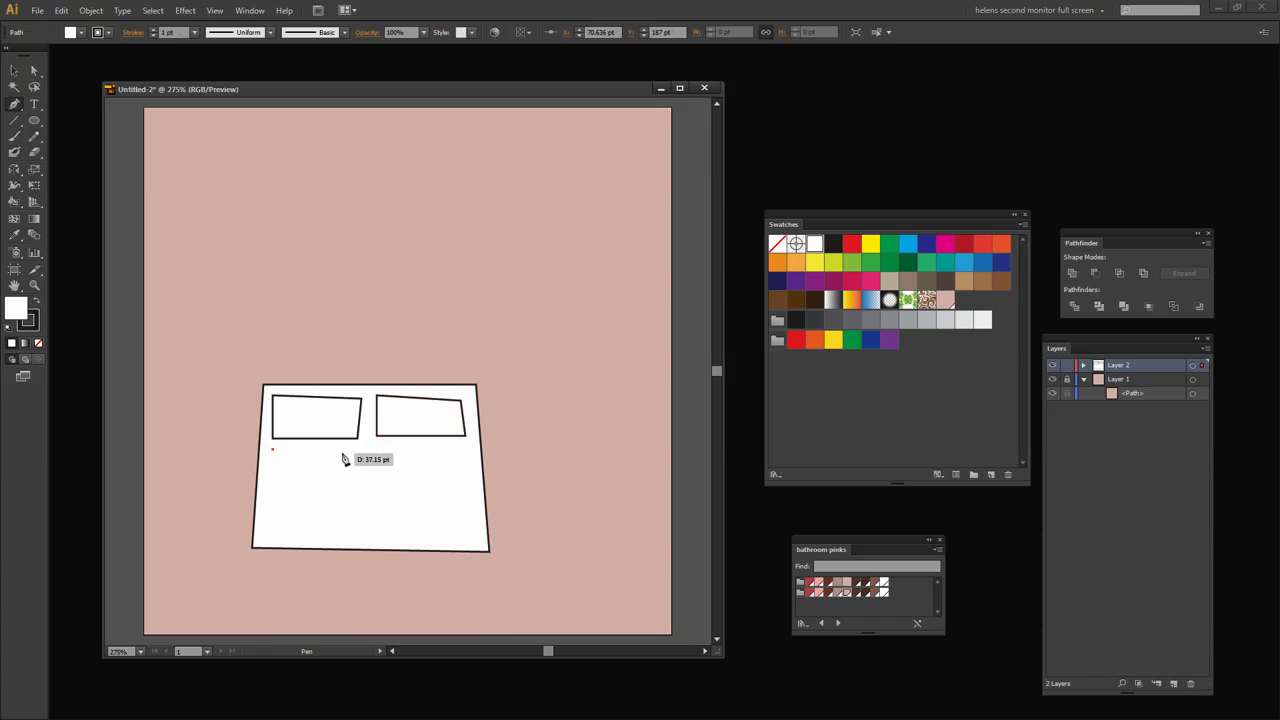
{"action": "left_click", "coordinate": [358, 452]}
{"action": "left_click", "coordinate": [361, 536]}
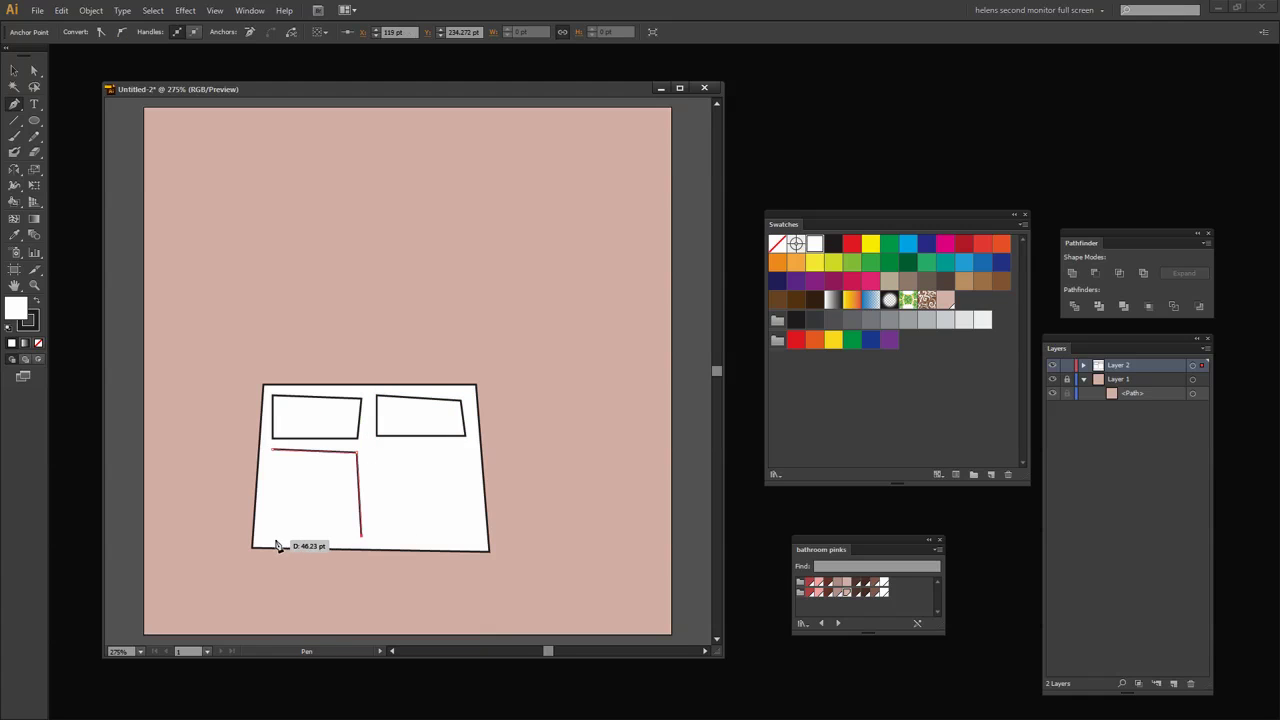
{"action": "left_click", "coordinate": [265, 538]}
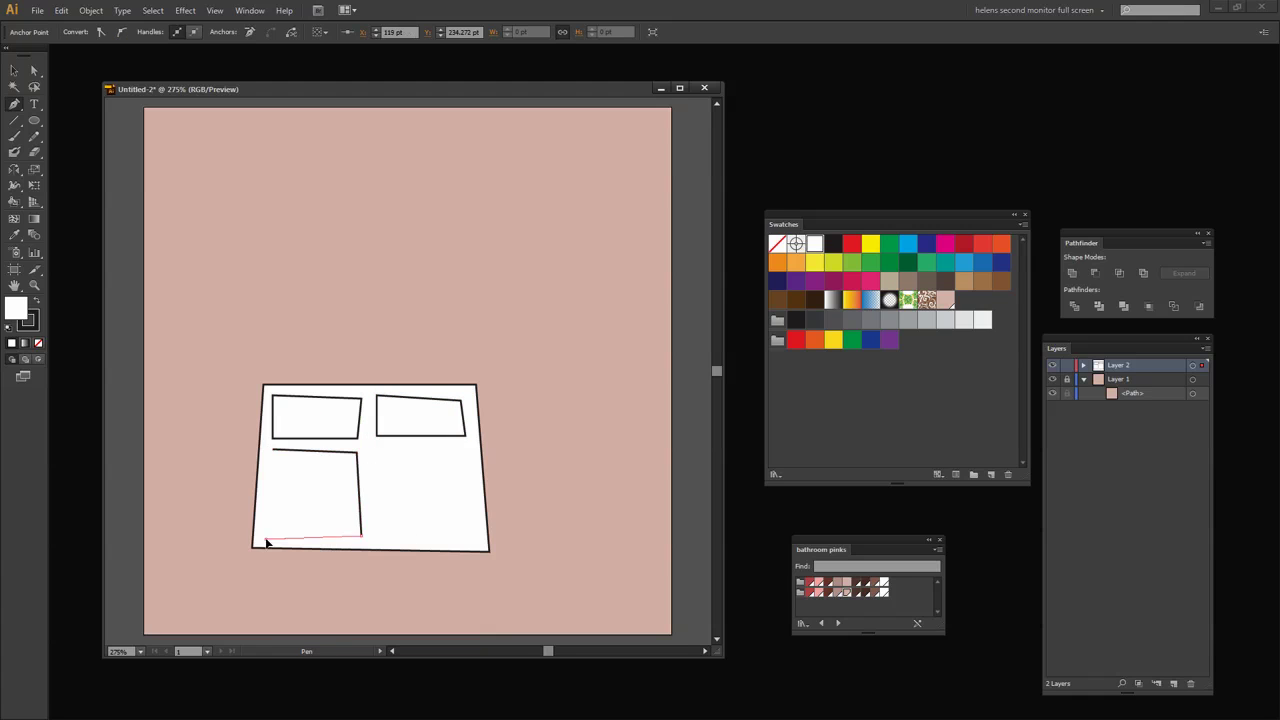
{"action": "left_click", "coordinate": [273, 451]}
Draw a closed, irregular door shape about 52 by 47 pt below the right drawer with the Pen tool
{"action": "left_click", "coordinate": [380, 455]}
{"action": "left_click_drag", "start_coordinate": [378, 533], "coordinate": [396, 540]}
{"action": "left_click", "coordinate": [472, 539]}
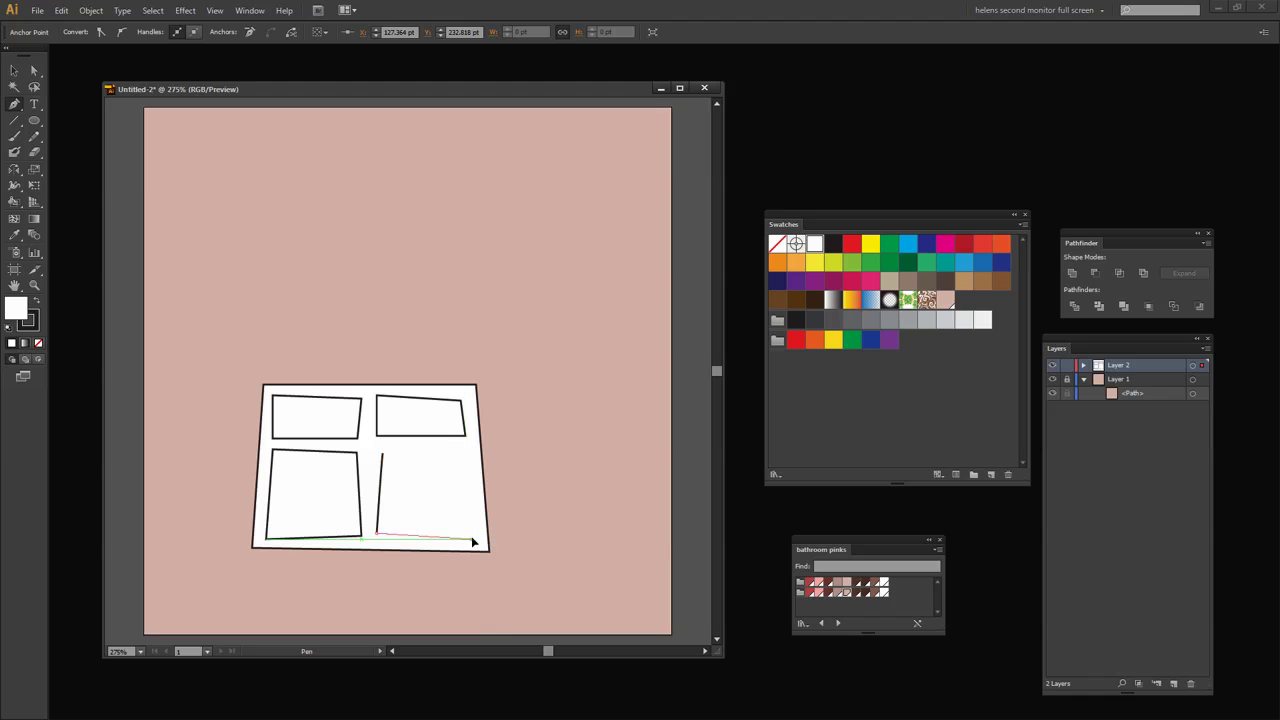
{"action": "left_click", "coordinate": [385, 457]}
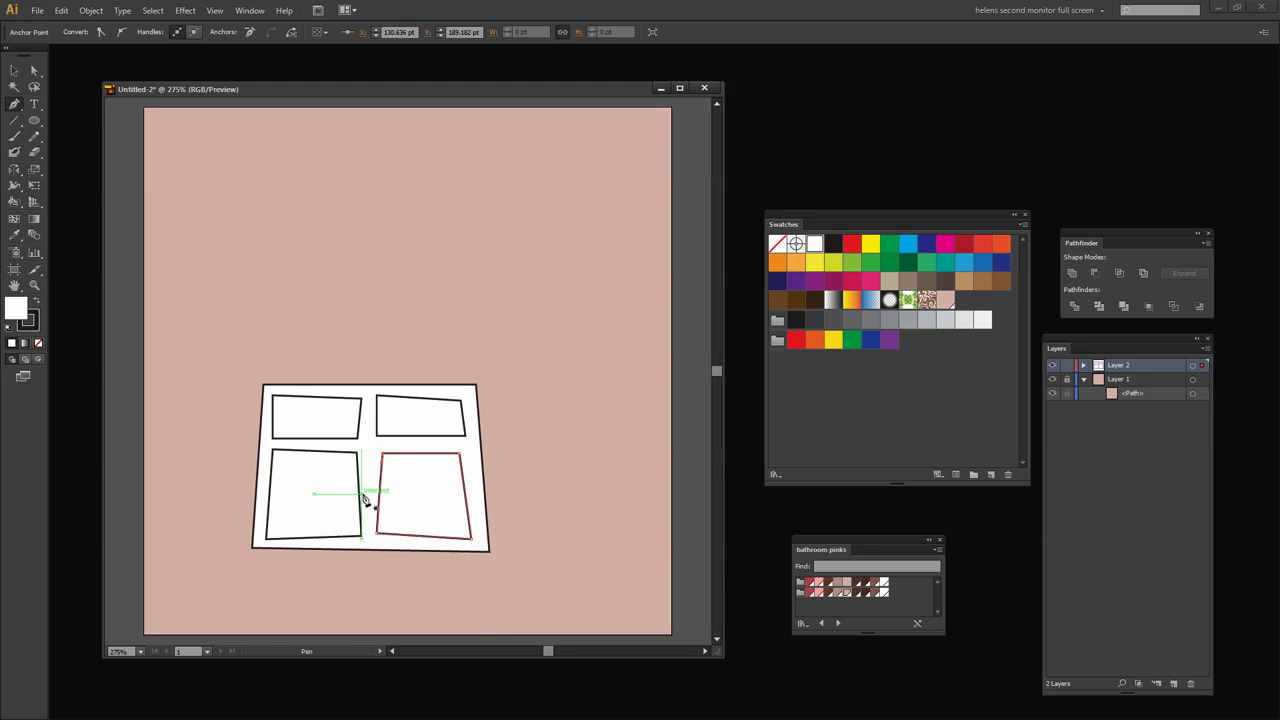
Draw a nearly horizontal handle line about 26 pt long across the middle of the left drawer
{"action": "left_click", "coordinate": [287, 416]}
{"action": "left_click", "coordinate": [336, 416]}
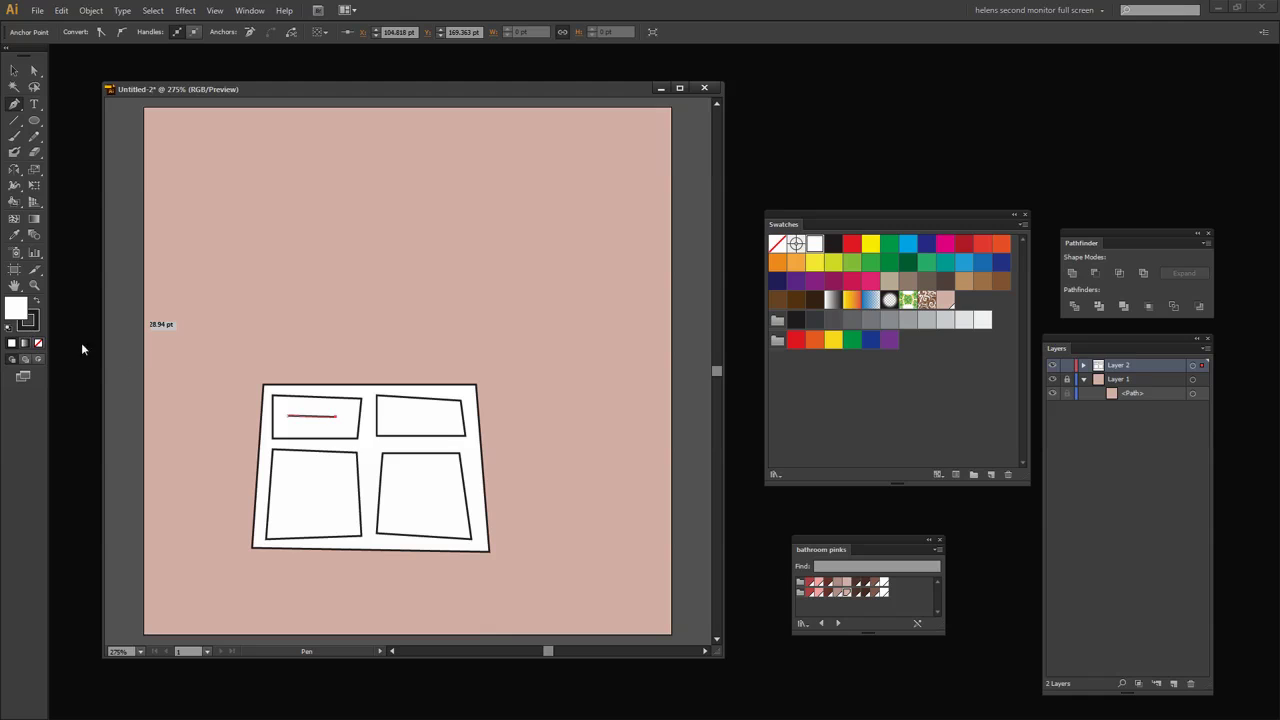
{"action": "left_click_drag", "start_coordinate": [400, 420], "coordinate": [440, 424]}
{"action": "key", "text": "ctrl"}
{"action": "key", "text": "ctrl+z"}
Draw a separate, slightly rising handle line about 25 pt long on the right drawer and end the path
{"action": "key", "text": "ctrl"}
{"action": "left_click", "coordinate": [397, 417]}
{"action": "left_click", "coordinate": [443, 412]}
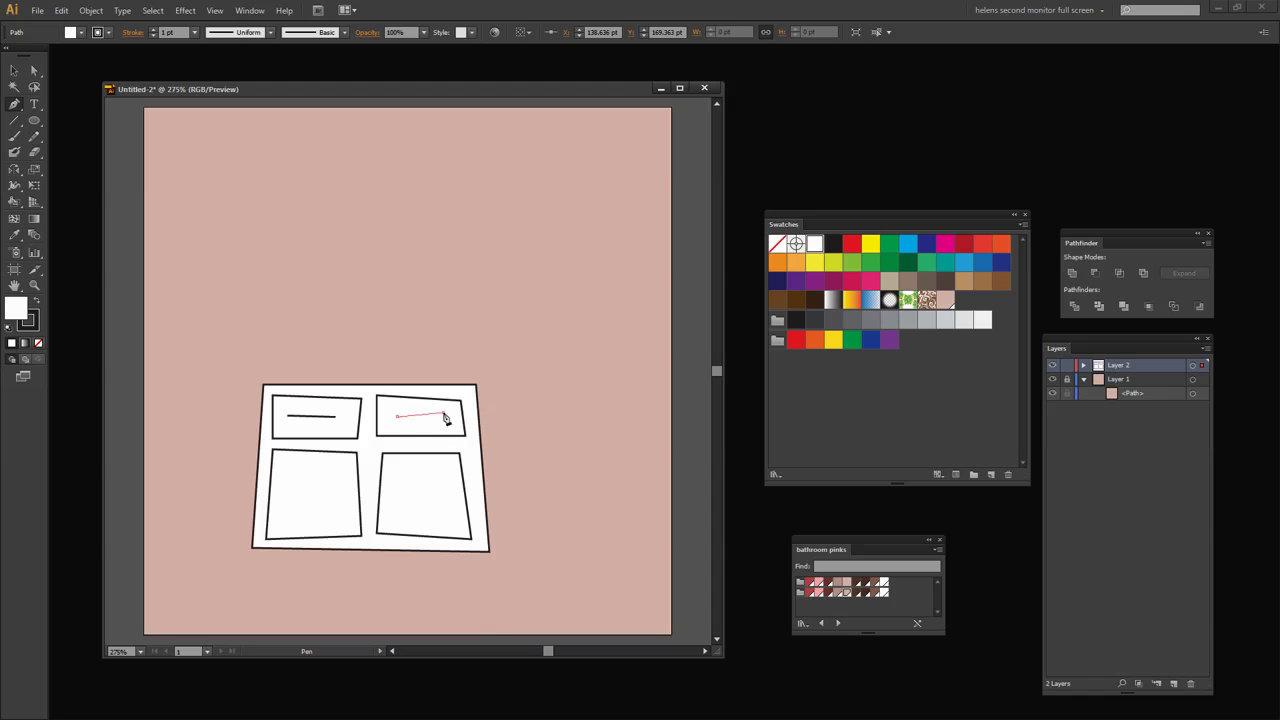
{"action": "left_click", "coordinate": [433, 456], "text": "ctrl"}
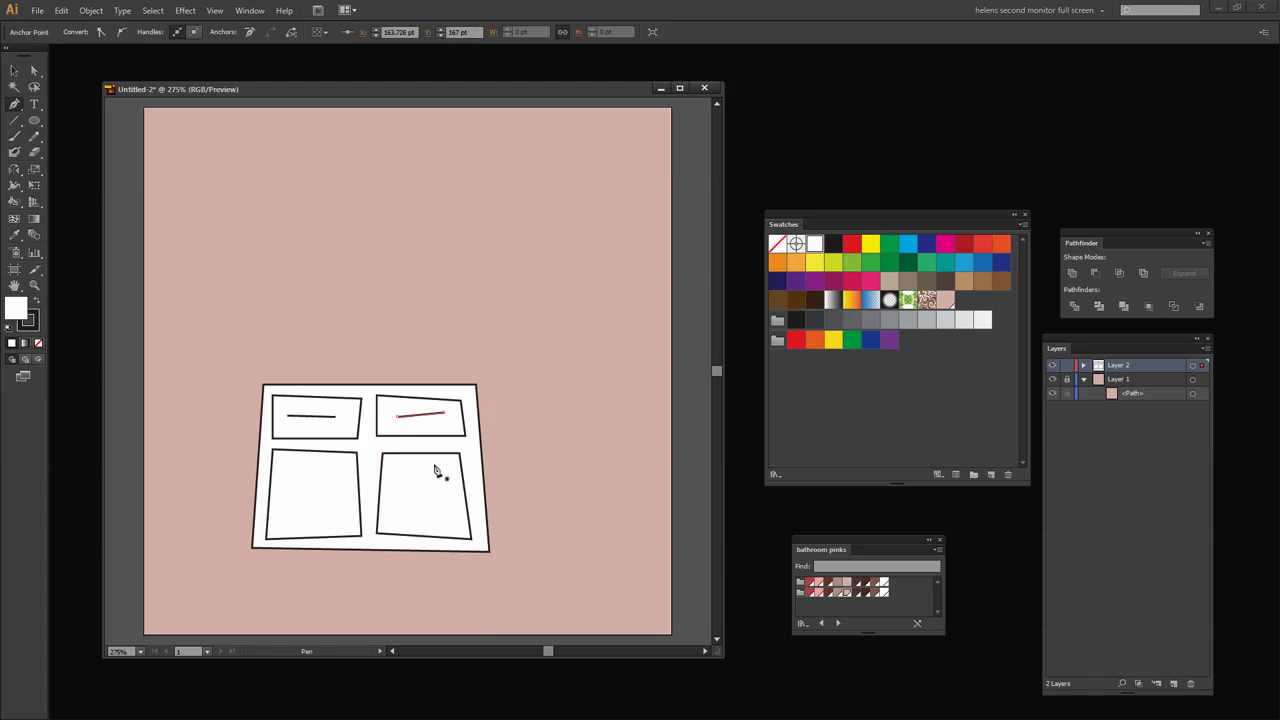
Draw separate handle lines near the tops of both doors, about 24 pt long on the right and 23 pt on the left
{"action": "left_click", "coordinate": [393, 466]}
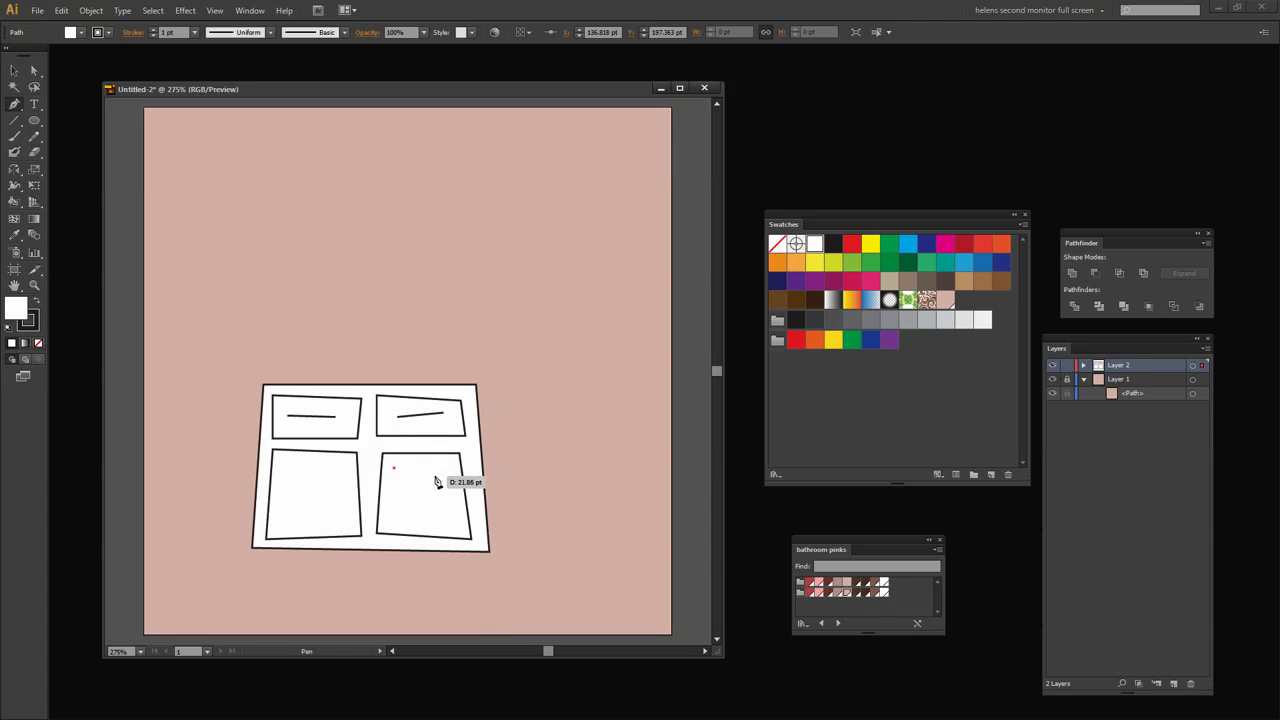
{"action": "left_click", "coordinate": [438, 474]}
{"action": "key", "text": "ctrl"}
{"action": "left_click", "coordinate": [314, 458], "text": "ctrl"}
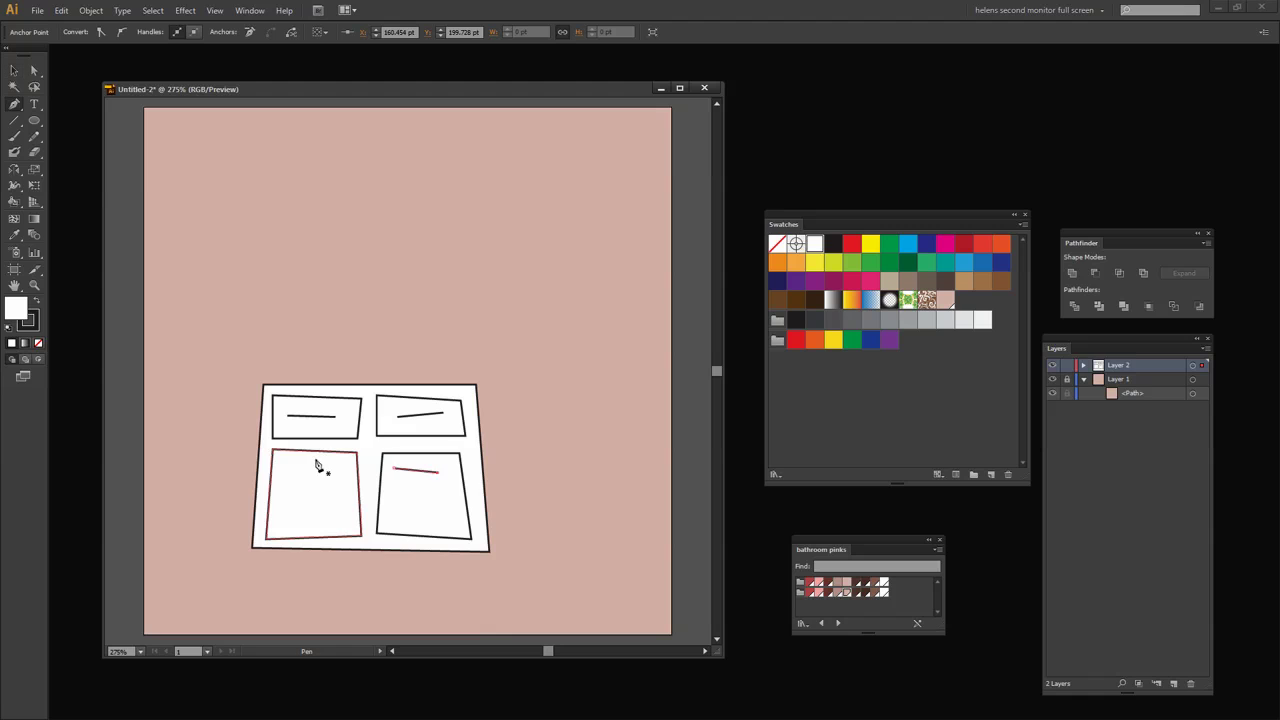
{"action": "left_click", "coordinate": [302, 467]}
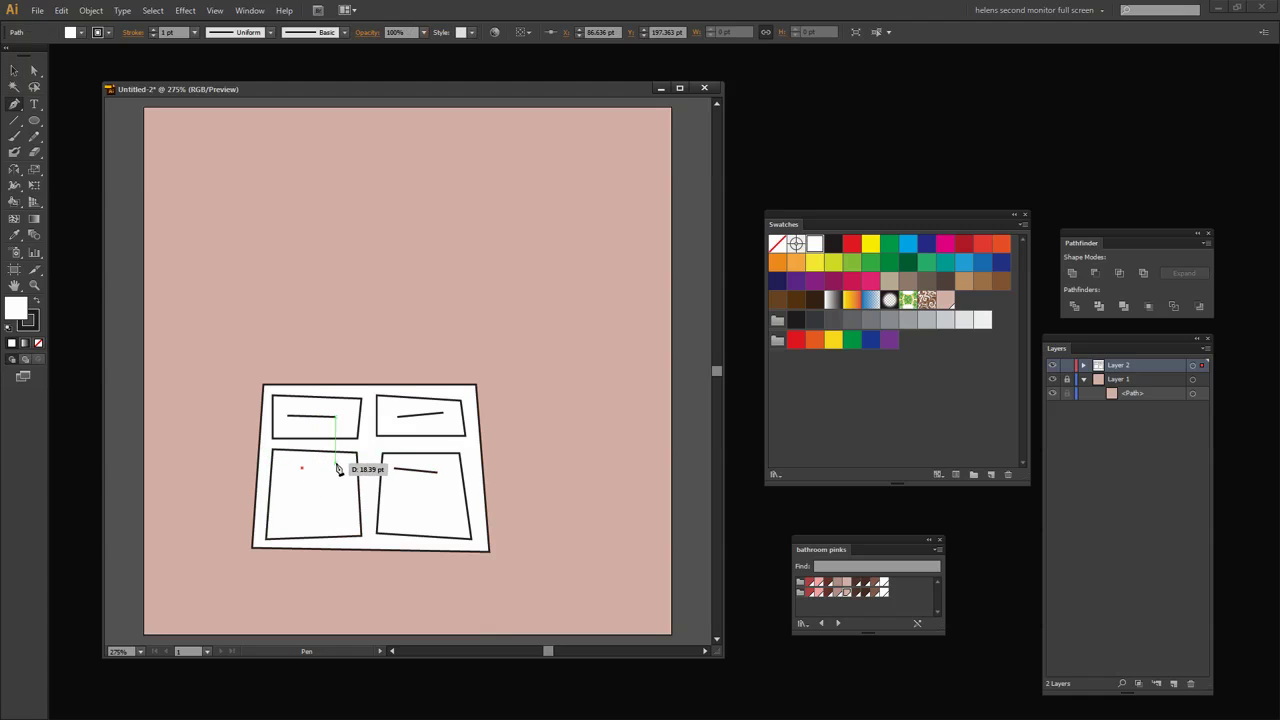
{"action": "left_click", "coordinate": [345, 467]}
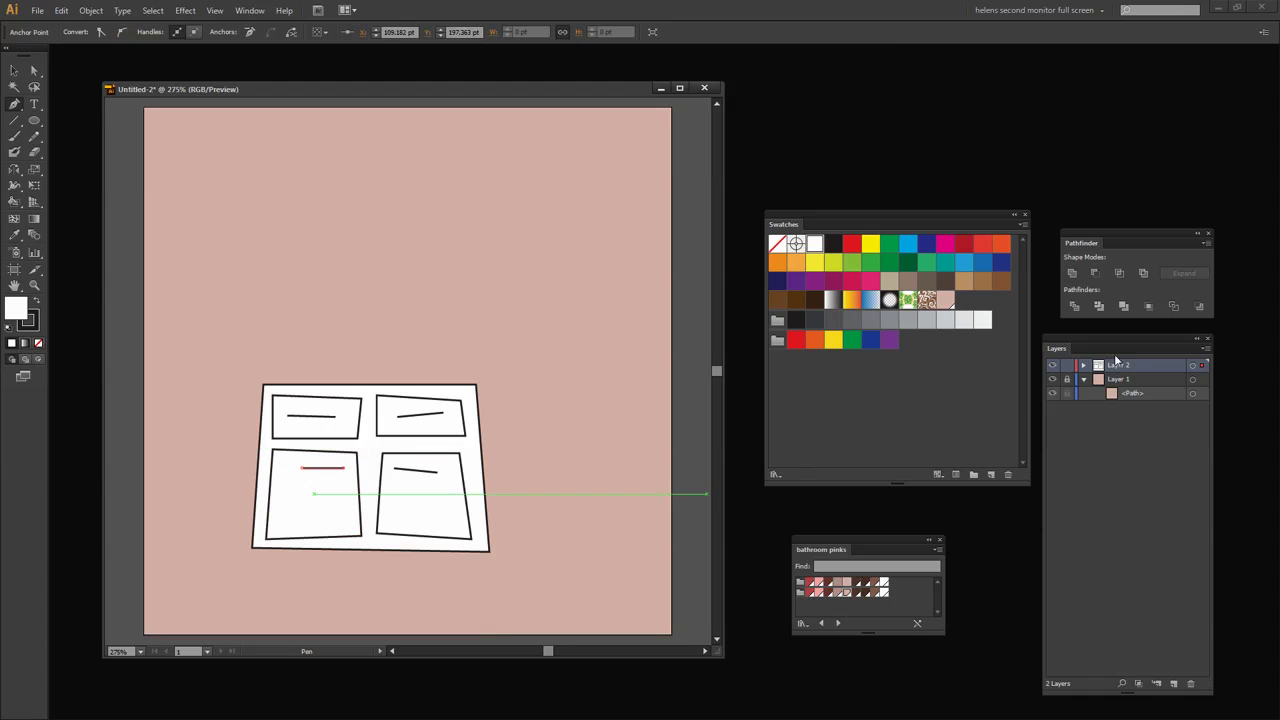
Expand Layer 2 to list its paths, select the four handle lines together and make the stroke colour active
{"action": "left_click", "coordinate": [1084, 366]}
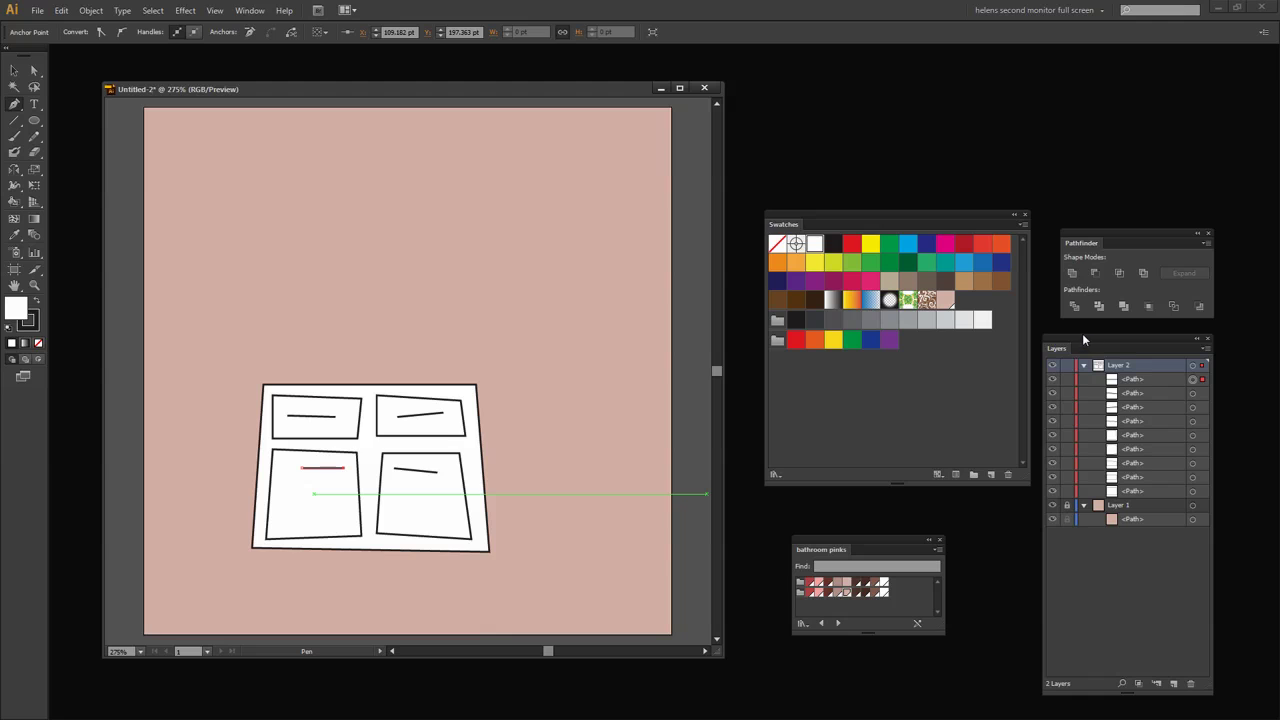
{"action": "left_click_drag", "start_coordinate": [1088, 345], "coordinate": [898, 335]}
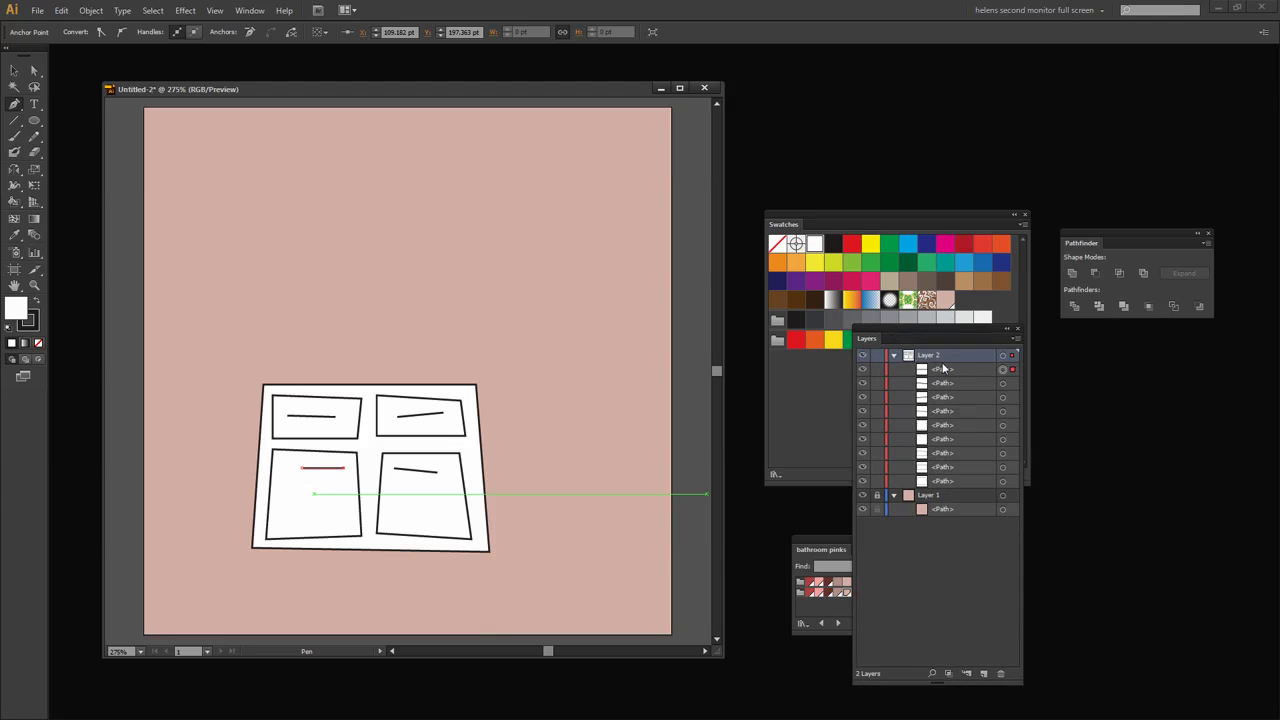
{"action": "left_click", "coordinate": [1013, 411], "text": "shift"}
{"action": "left_click", "coordinate": [1013, 397], "text": "shift"}
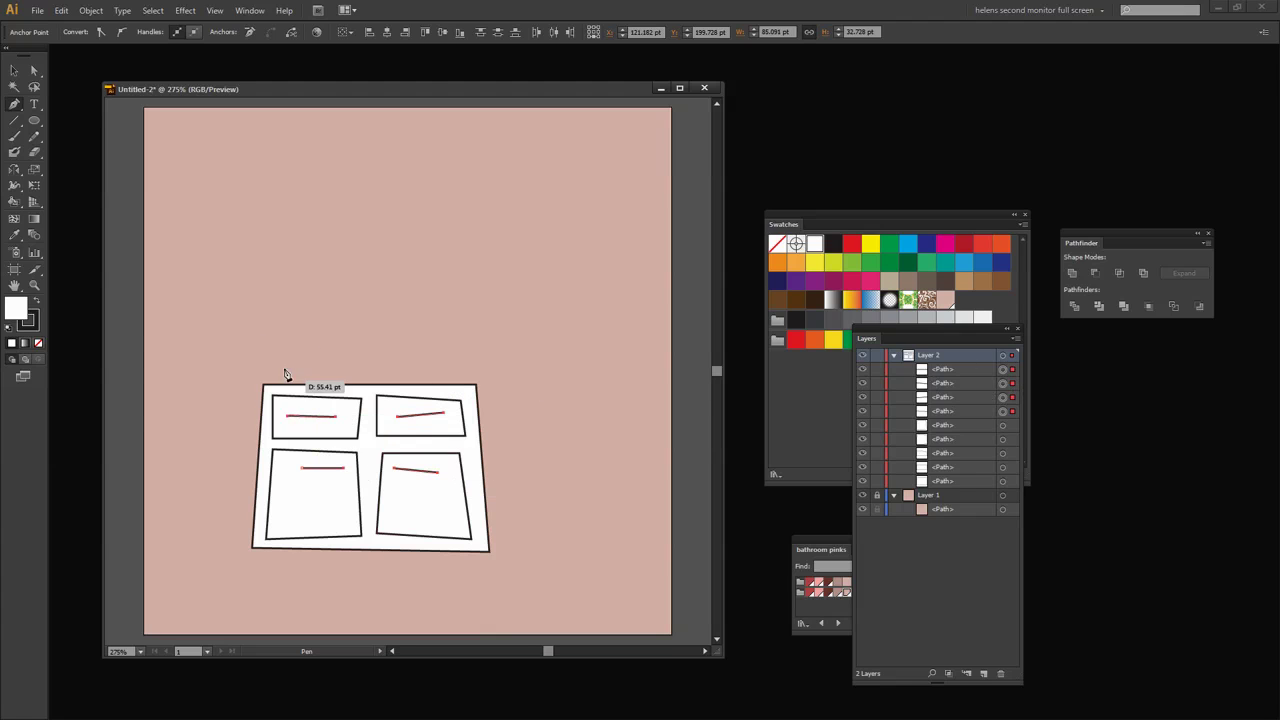
{"action": "left_click", "coordinate": [30, 323]}
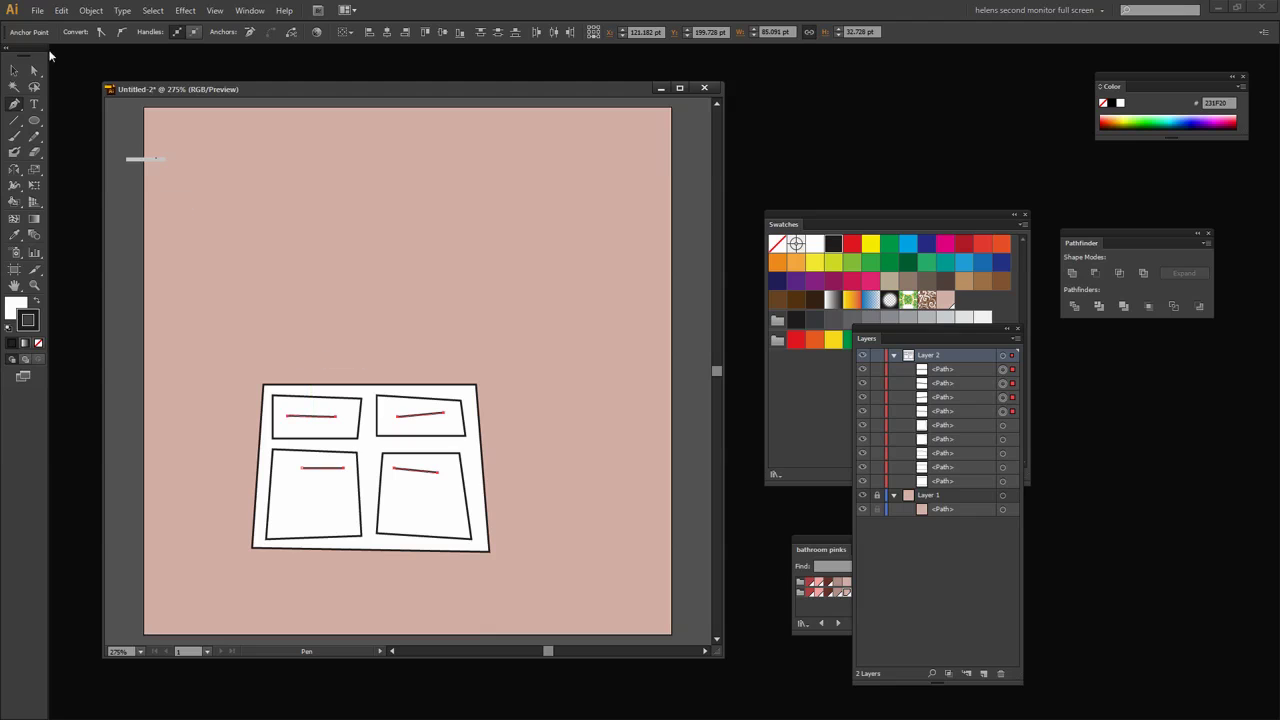
{"action": "left_click", "coordinate": [15, 72]}
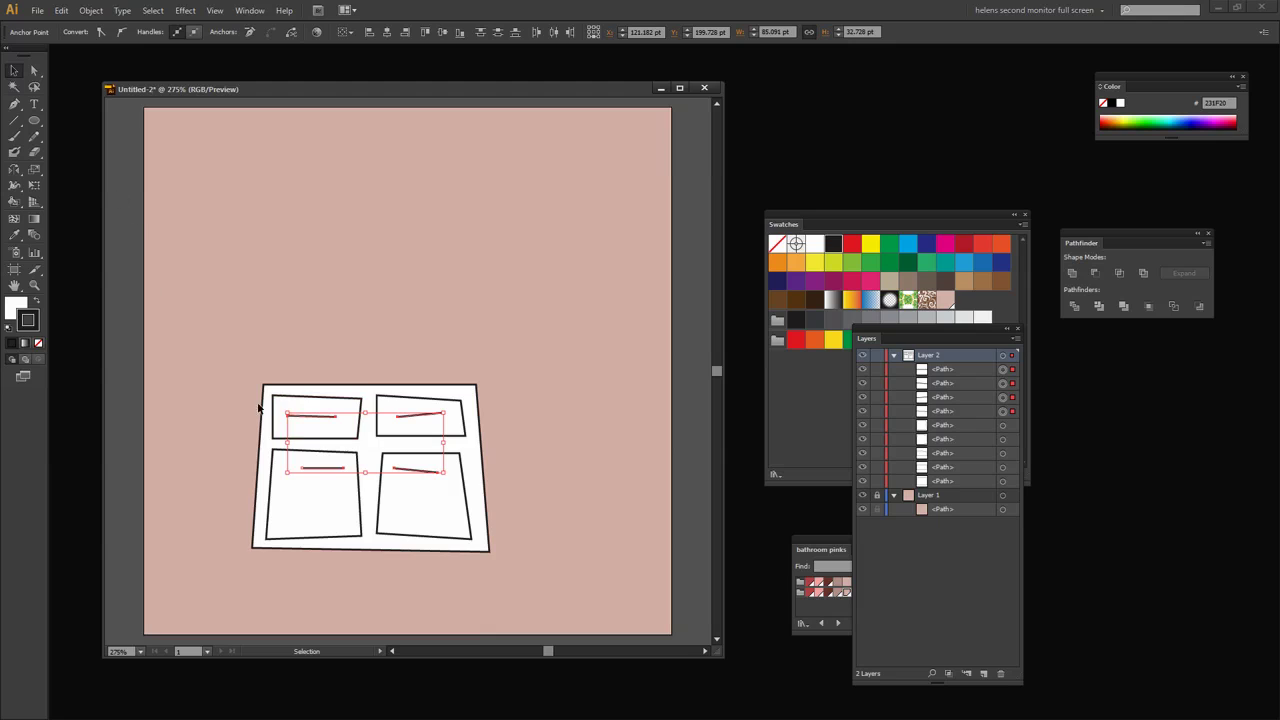
Set the stroke weight of the left drawer's handle line to 3 pt and the right drawer's to 4 pt
{"action": "left_click", "coordinate": [318, 416]}
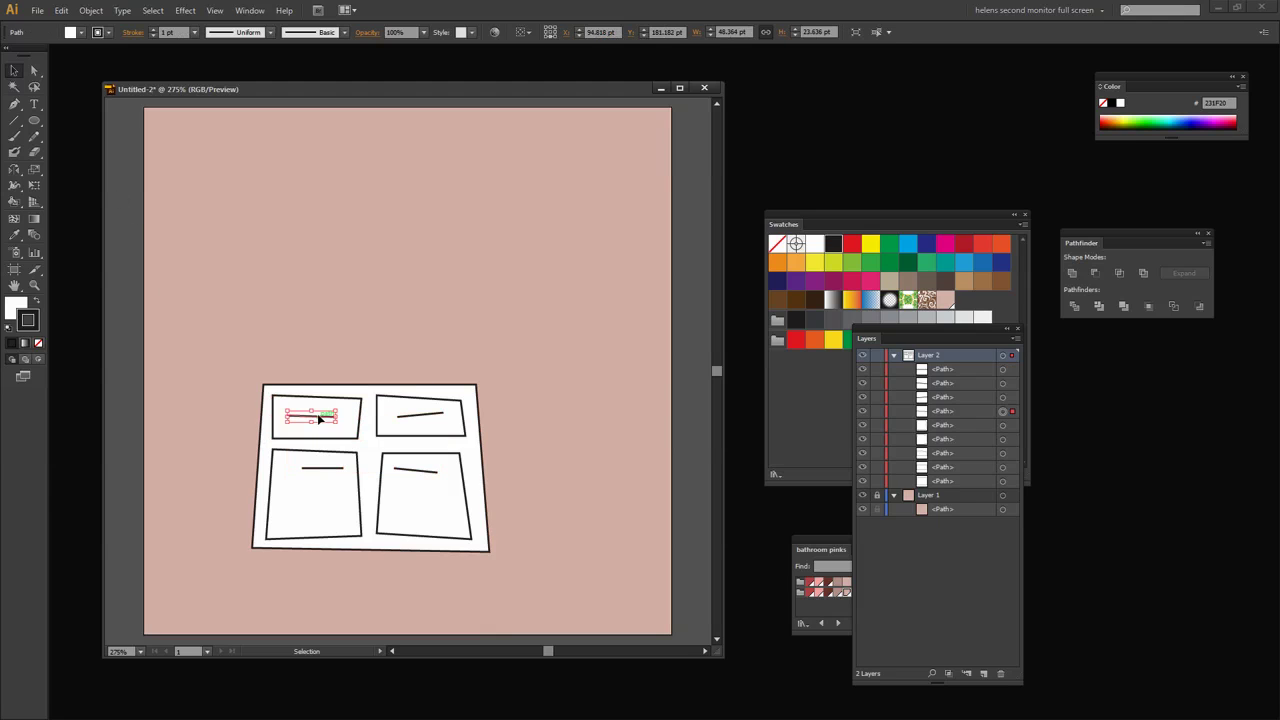
{"action": "left_click", "coordinate": [155, 30]}
{"action": "left_click", "coordinate": [154, 30]}
{"action": "left_click", "coordinate": [420, 413]}
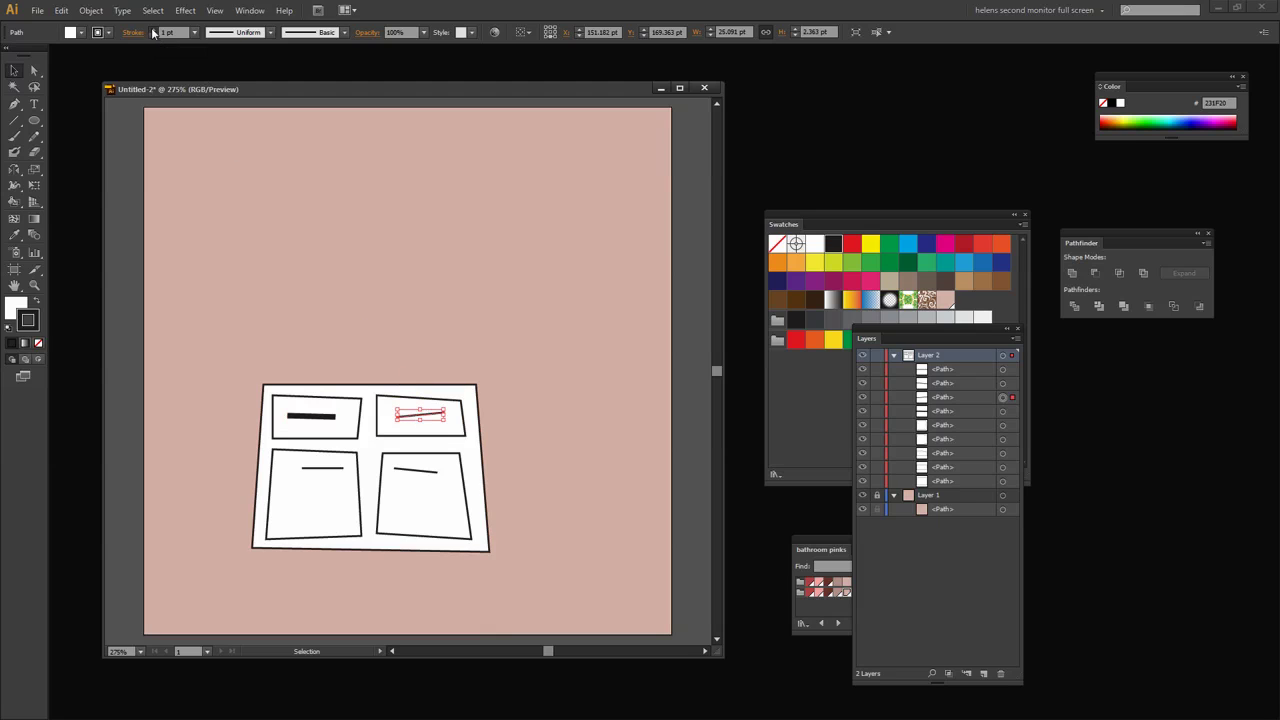
Set the stroke weight of the handle lines on both doors to 4 pt
{"action": "left_click", "coordinate": [418, 470]}
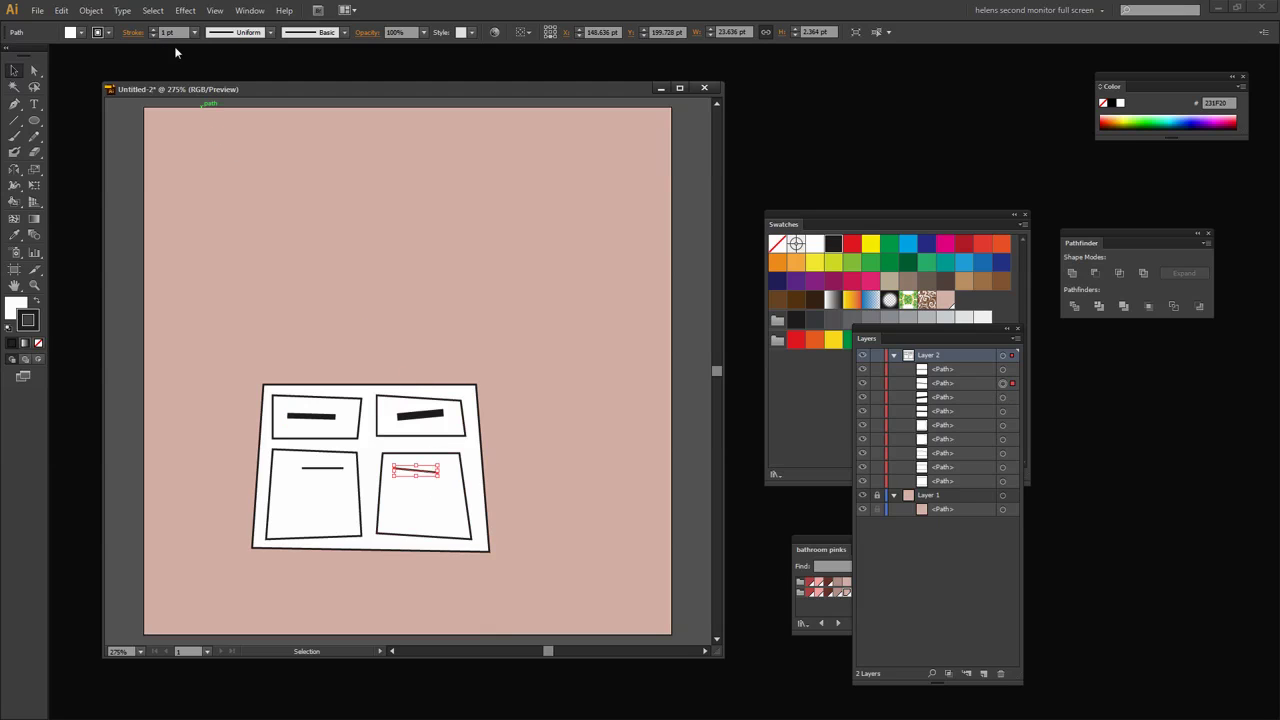
{"action": "left_click", "coordinate": [154, 29]}
{"action": "left_click", "coordinate": [154, 29]}
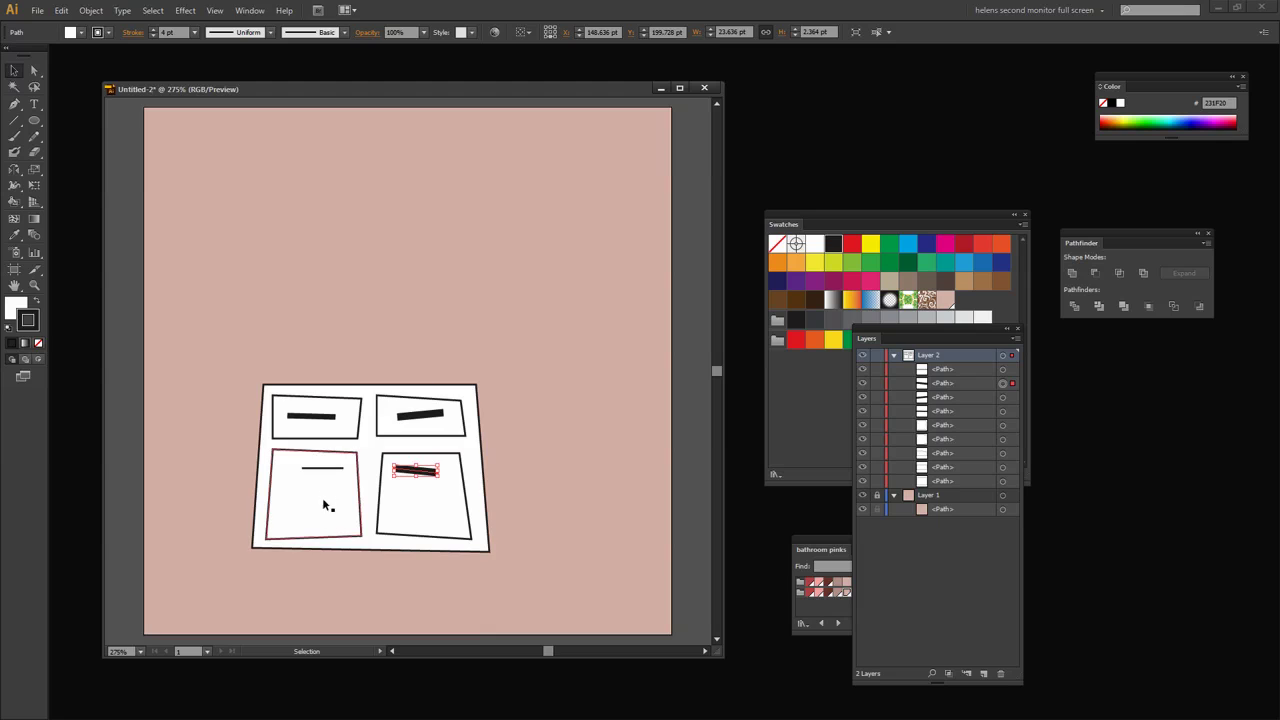
{"action": "left_click", "coordinate": [322, 467]}
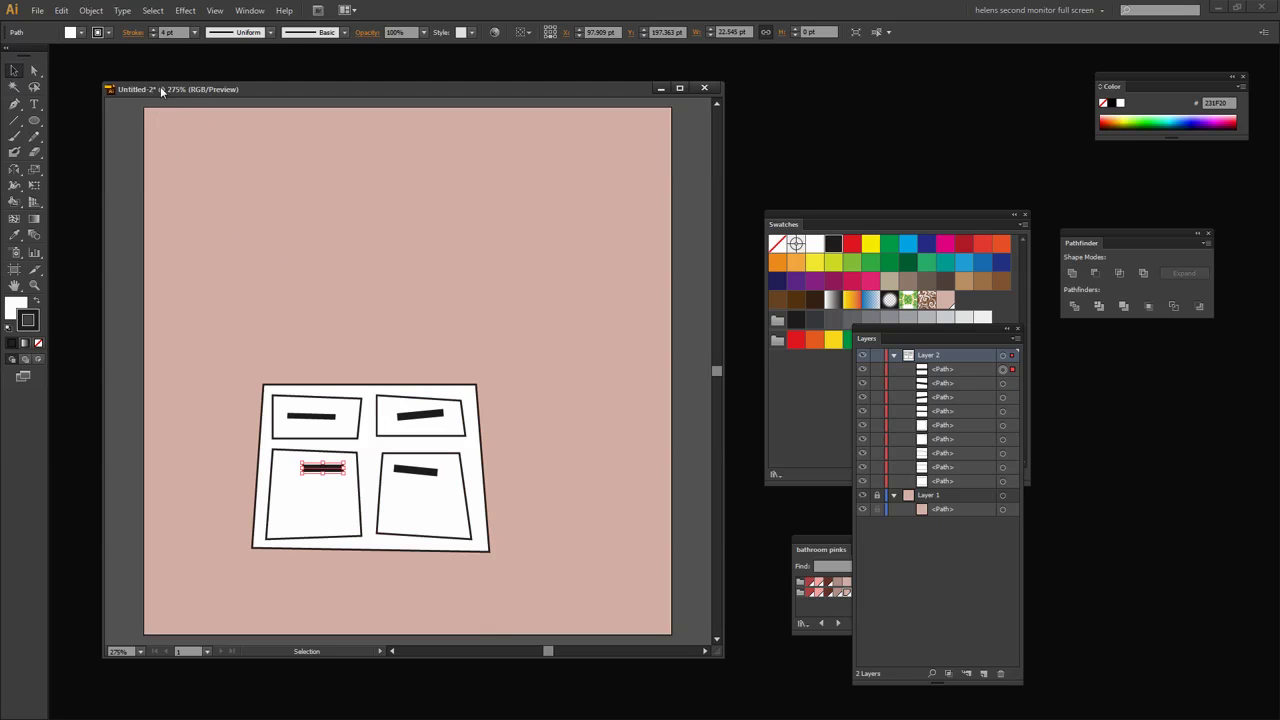
Give the handle lines on the left and right doors round stroke caps
{"action": "left_click", "coordinate": [131, 33]}
{"action": "left_click", "coordinate": [68, 65]}
{"action": "left_click", "coordinate": [121, 33]}
{"action": "left_click", "coordinate": [68, 66]}
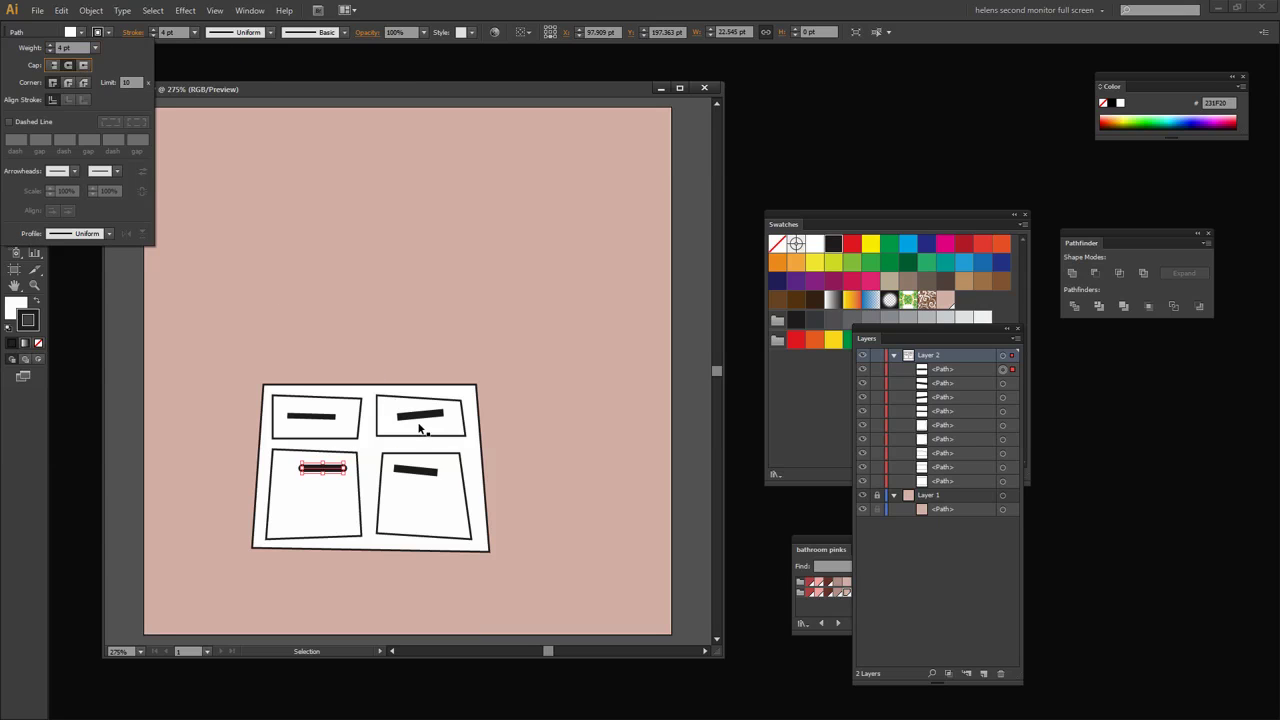
{"action": "left_click", "coordinate": [1012, 385]}
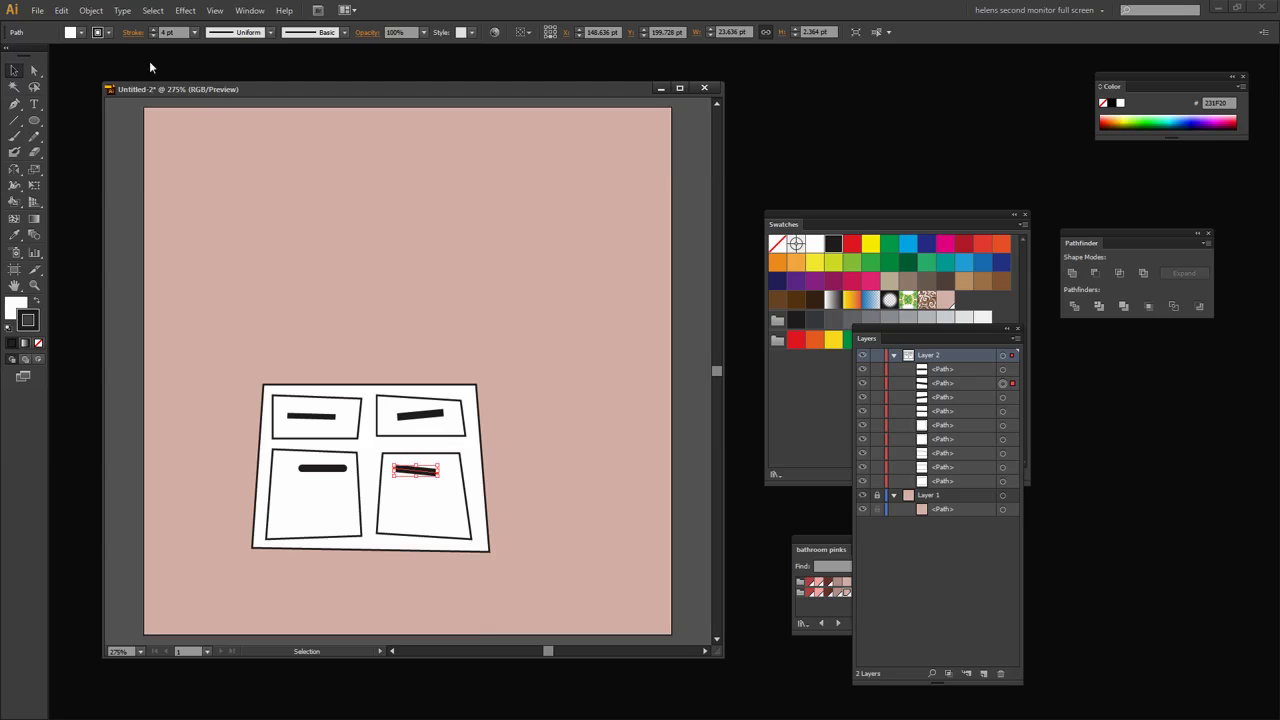
{"action": "left_click", "coordinate": [130, 33]}
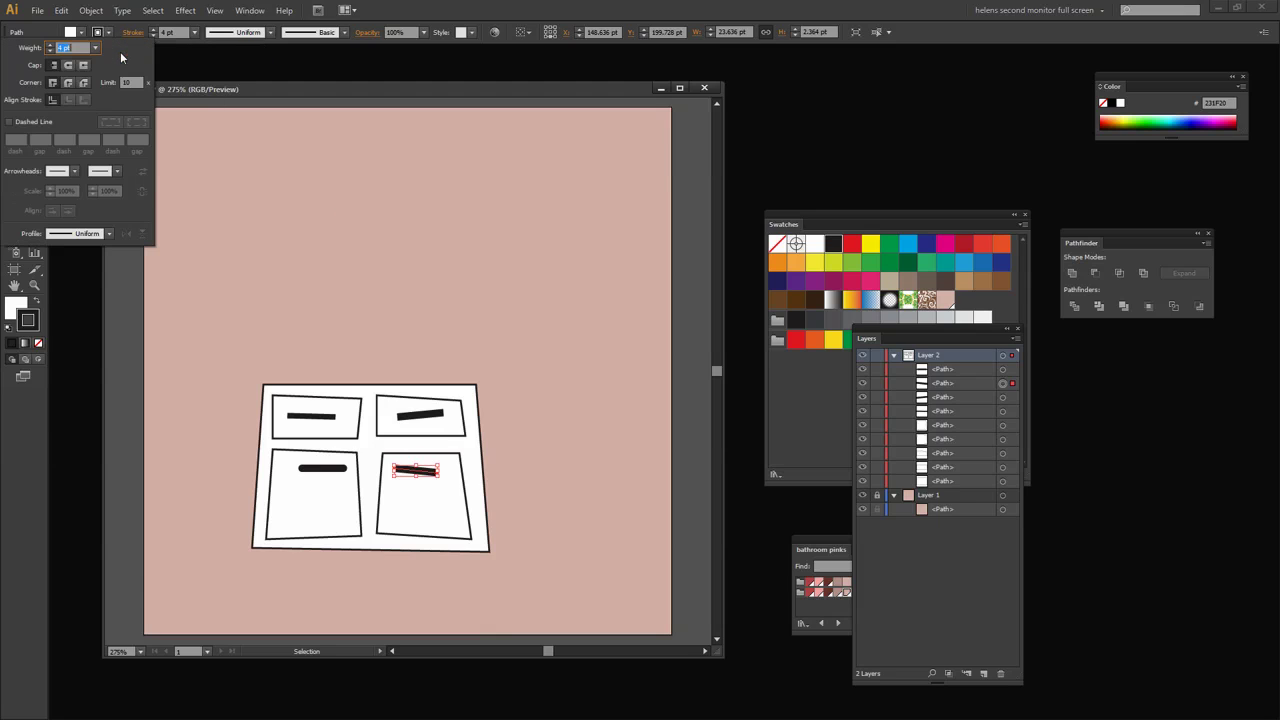
{"action": "left_click", "coordinate": [68, 65]}
Give the handle lines on the right and left drawers round stroke caps
{"action": "left_click", "coordinate": [1013, 399]}
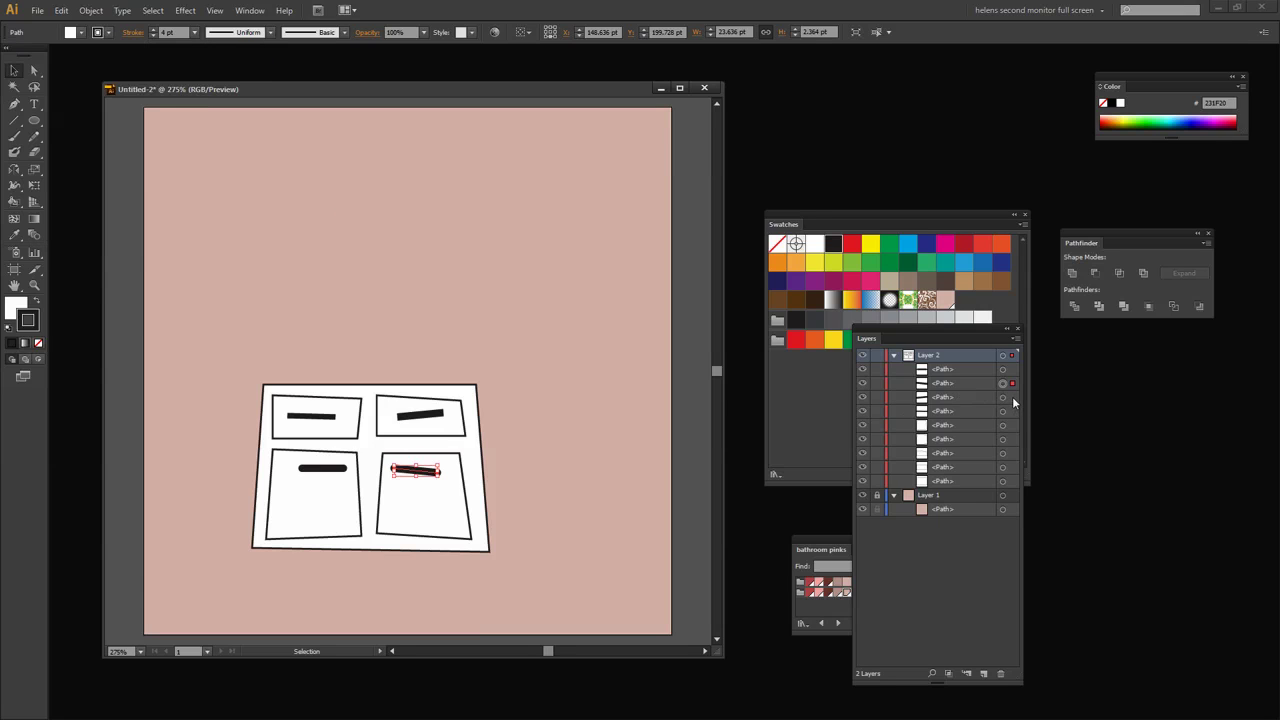
{"action": "left_click", "coordinate": [1012, 398]}
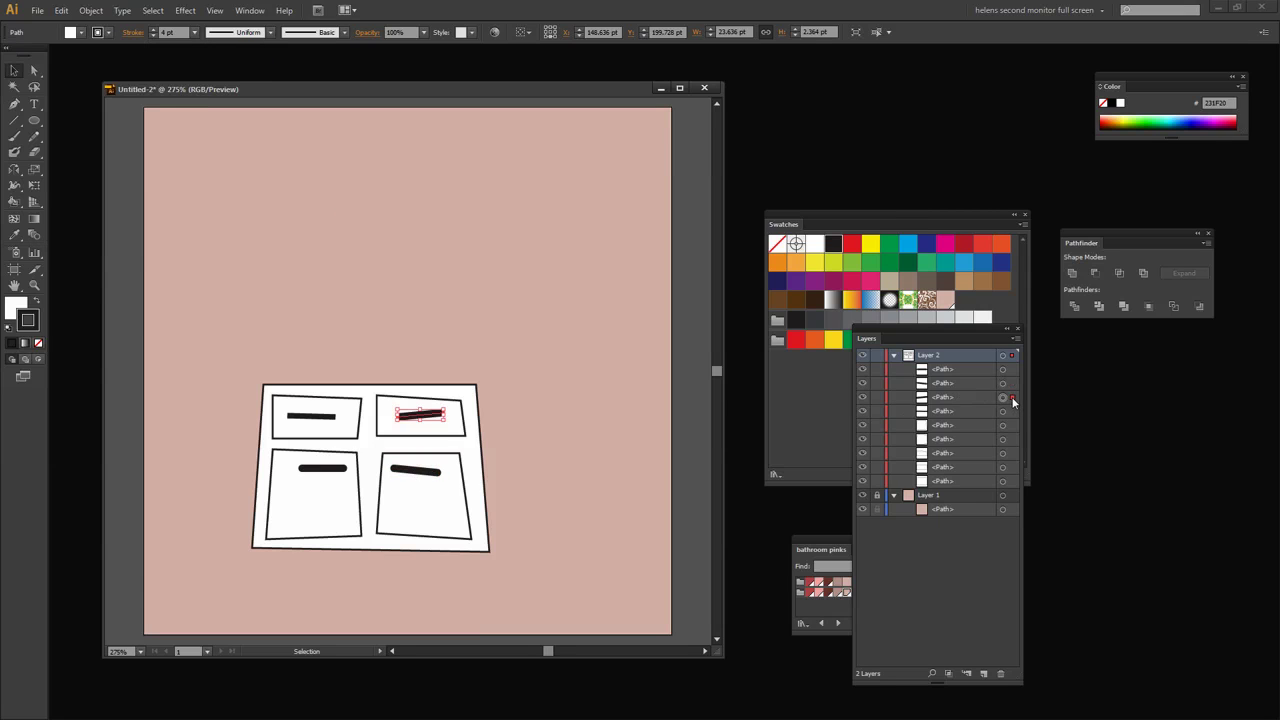
{"action": "left_click", "coordinate": [127, 34]}
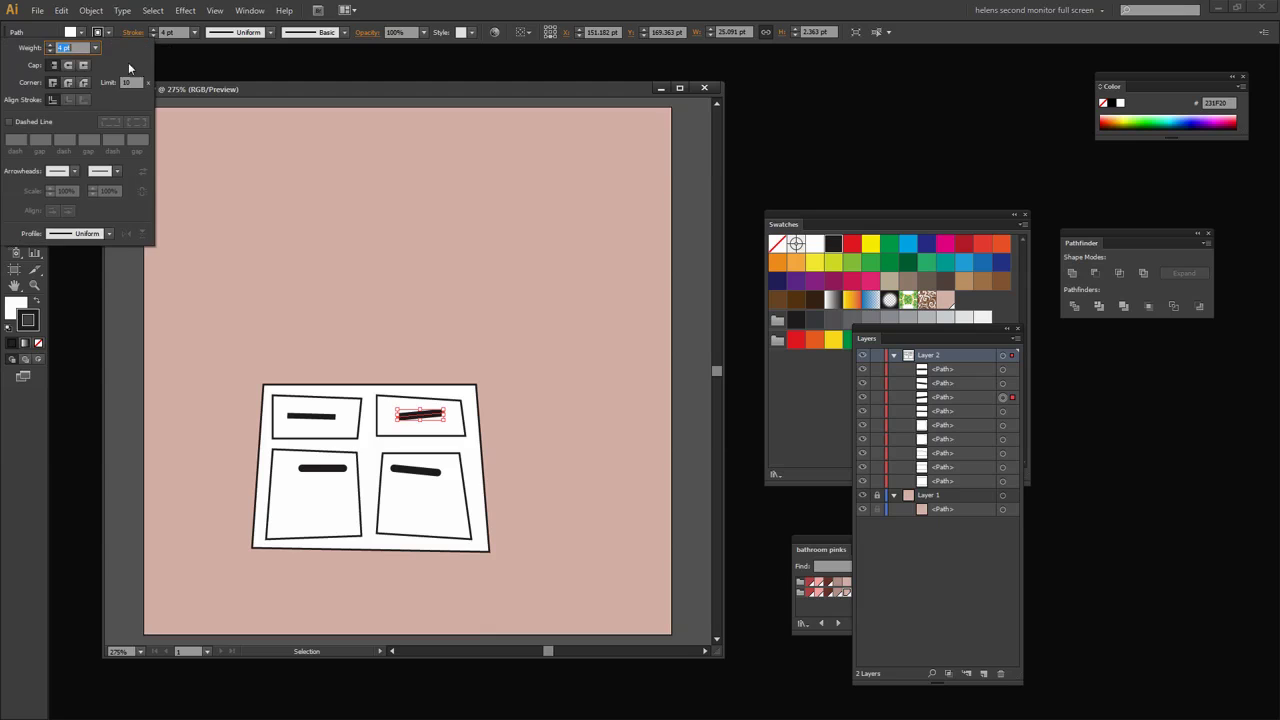
{"action": "left_click", "coordinate": [311, 416]}
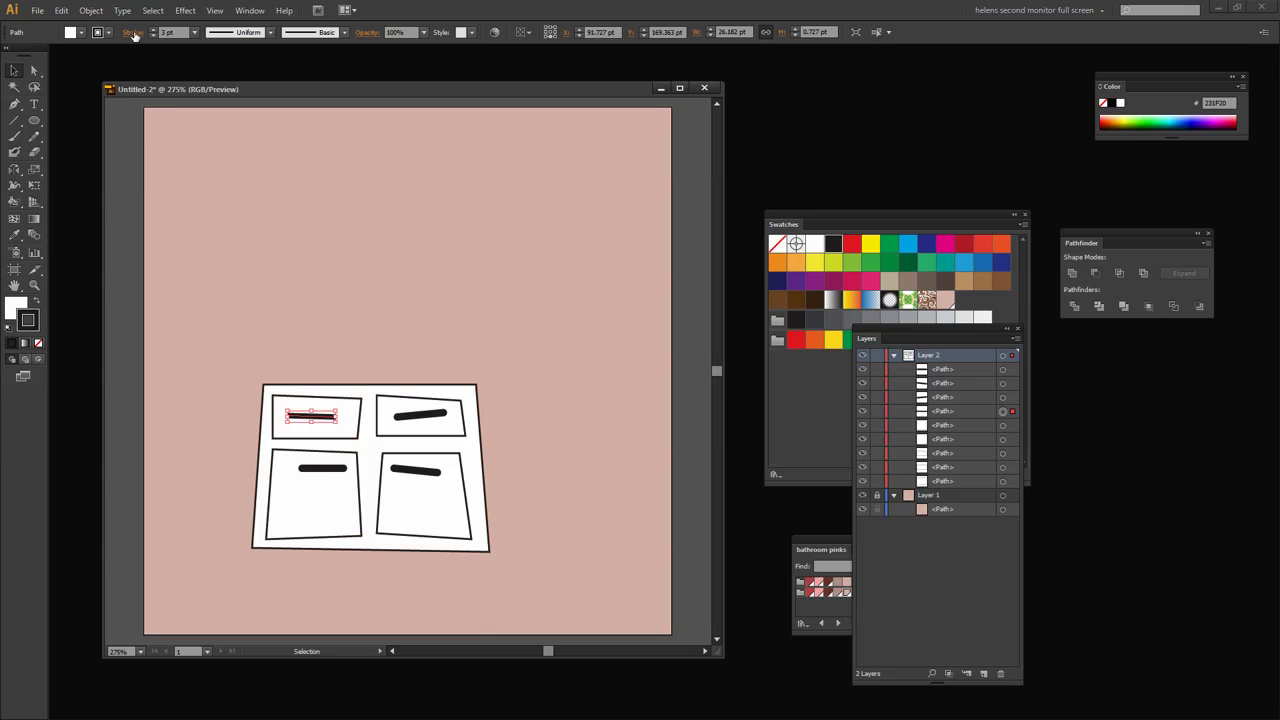
{"action": "left_click", "coordinate": [131, 33]}
{"action": "left_click", "coordinate": [67, 66]}
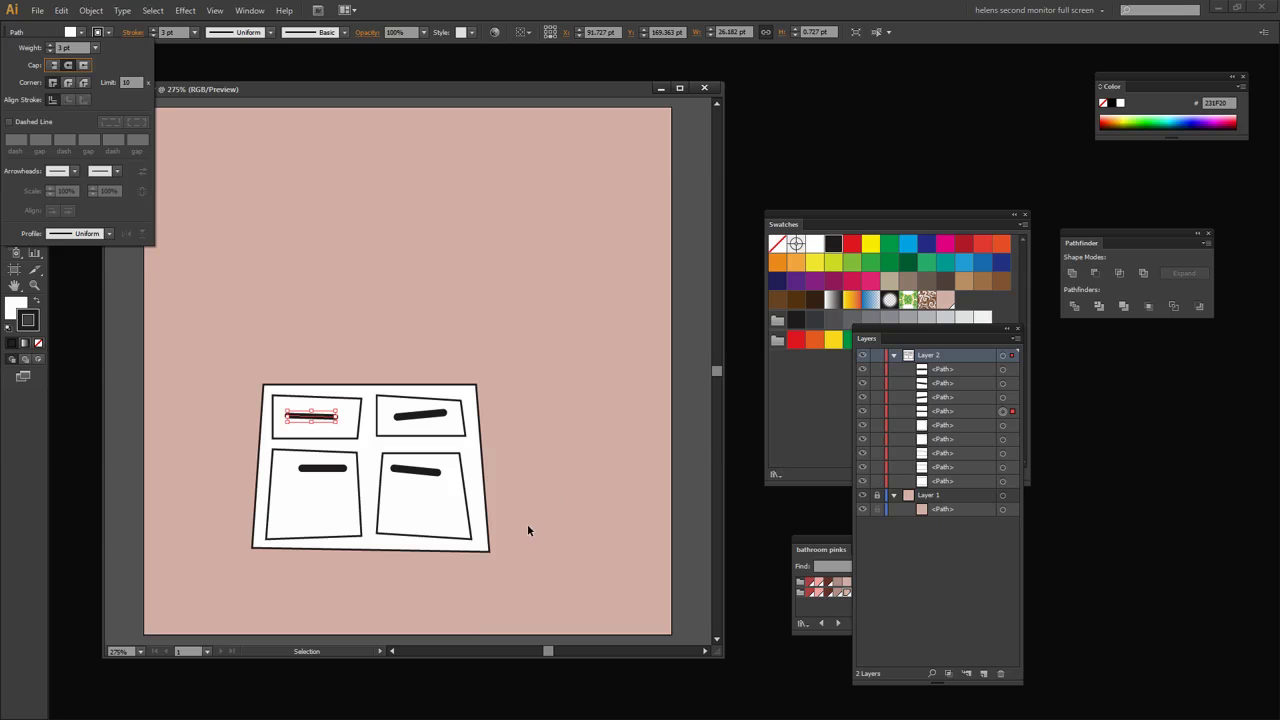
Expand the fill and stroke of all four handle lines on the drawers and doors into outlined shapes
{"action": "left_click", "coordinate": [423, 535]}
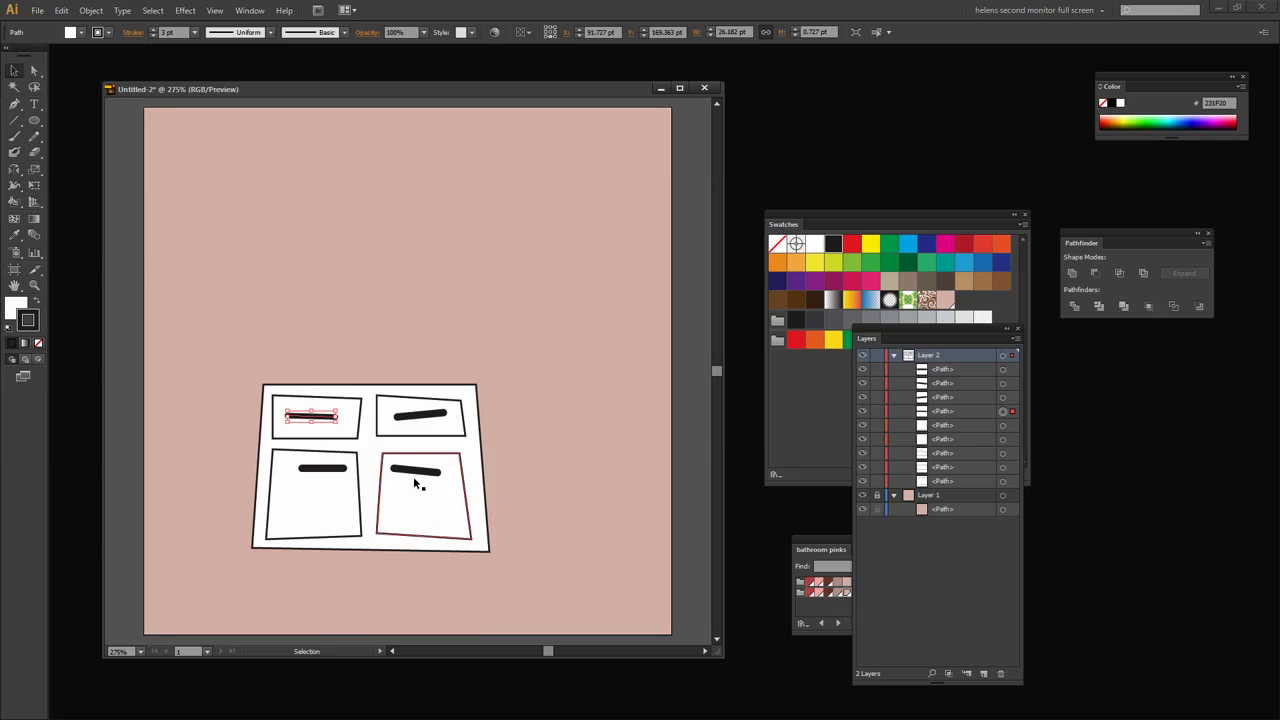
{"action": "left_click", "coordinate": [430, 415]}
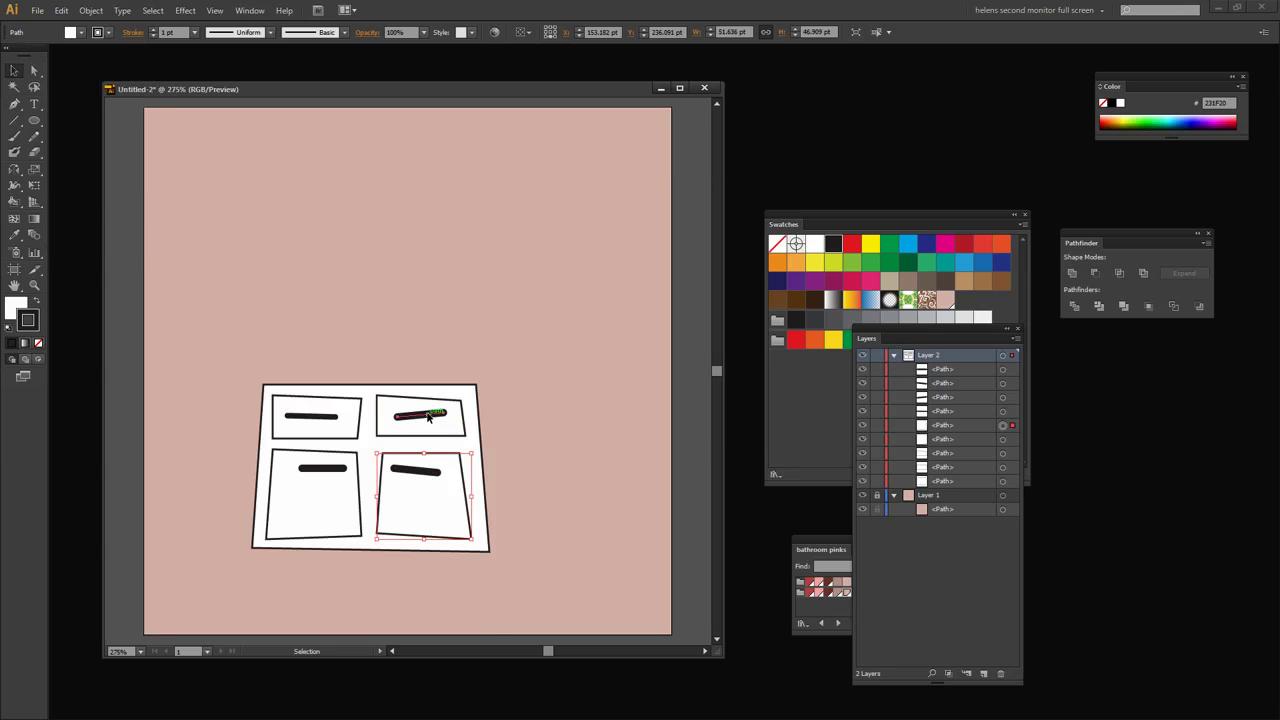
{"action": "left_click", "coordinate": [318, 418], "text": "shift"}
{"action": "left_click", "coordinate": [328, 467], "text": "shift"}
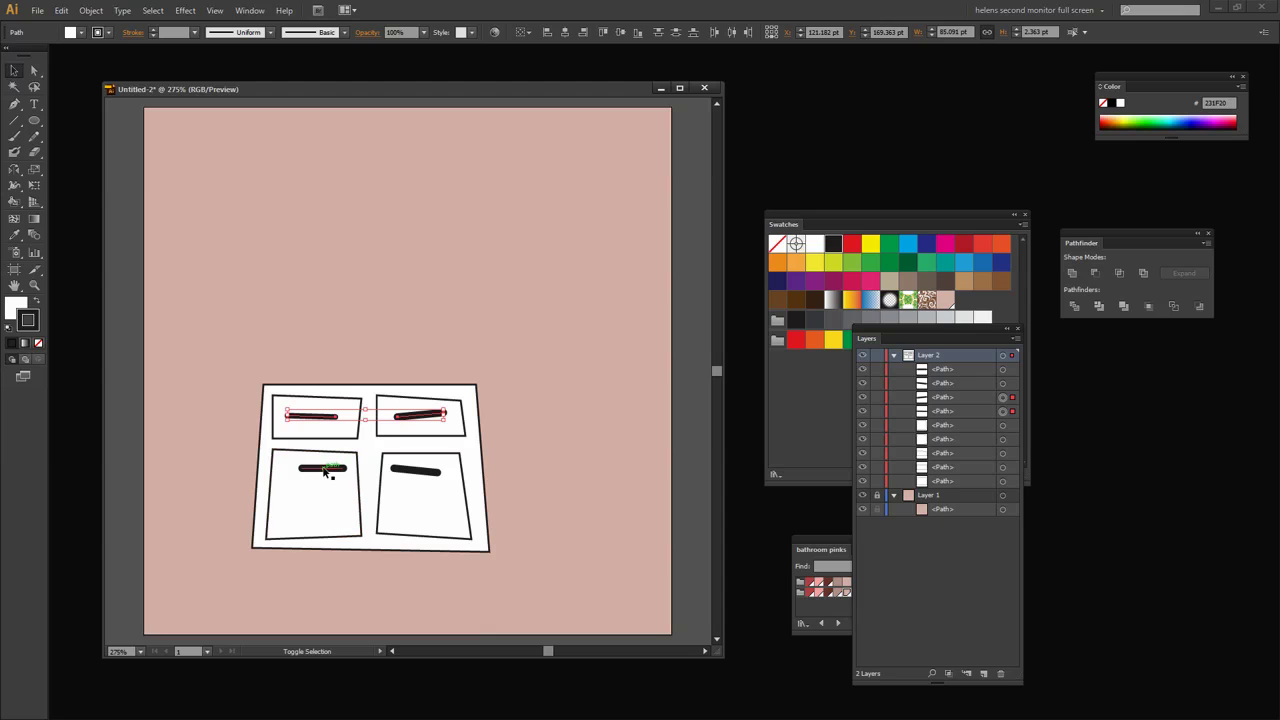
{"action": "left_click", "coordinate": [428, 470], "text": "shift"}
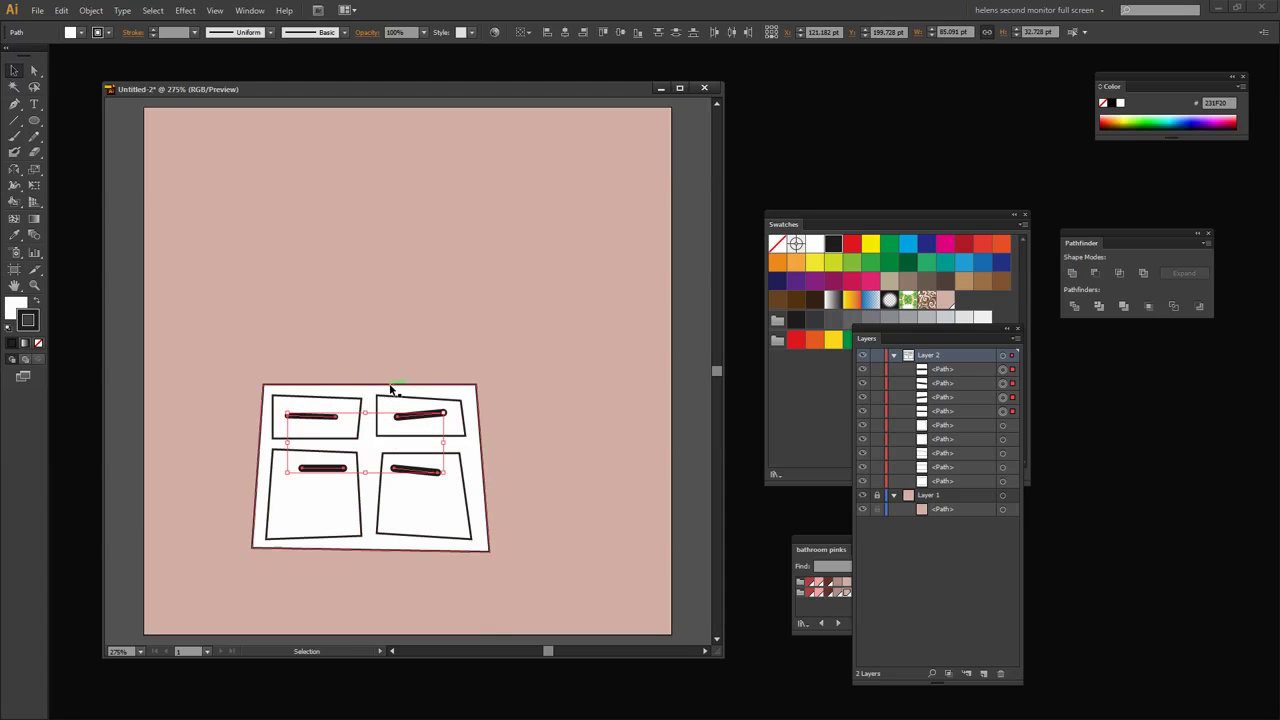
{"action": "left_click", "coordinate": [91, 10]}
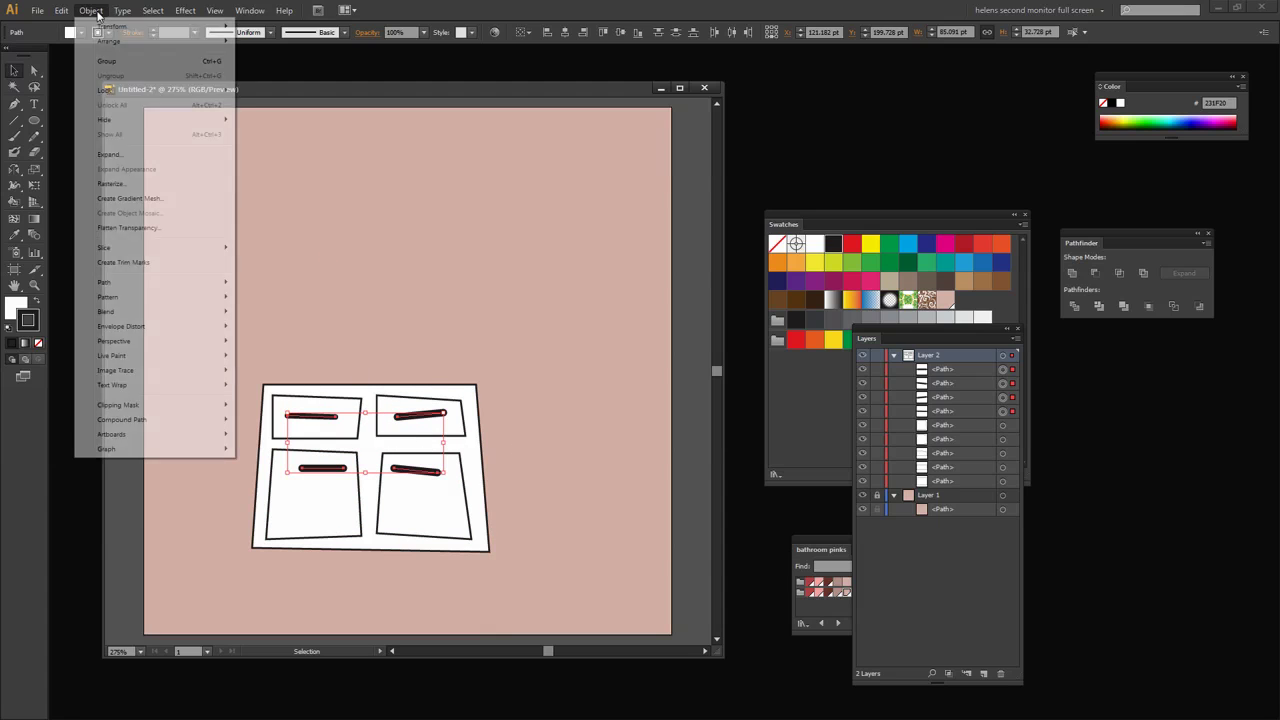
{"action": "left_click", "coordinate": [110, 153]}
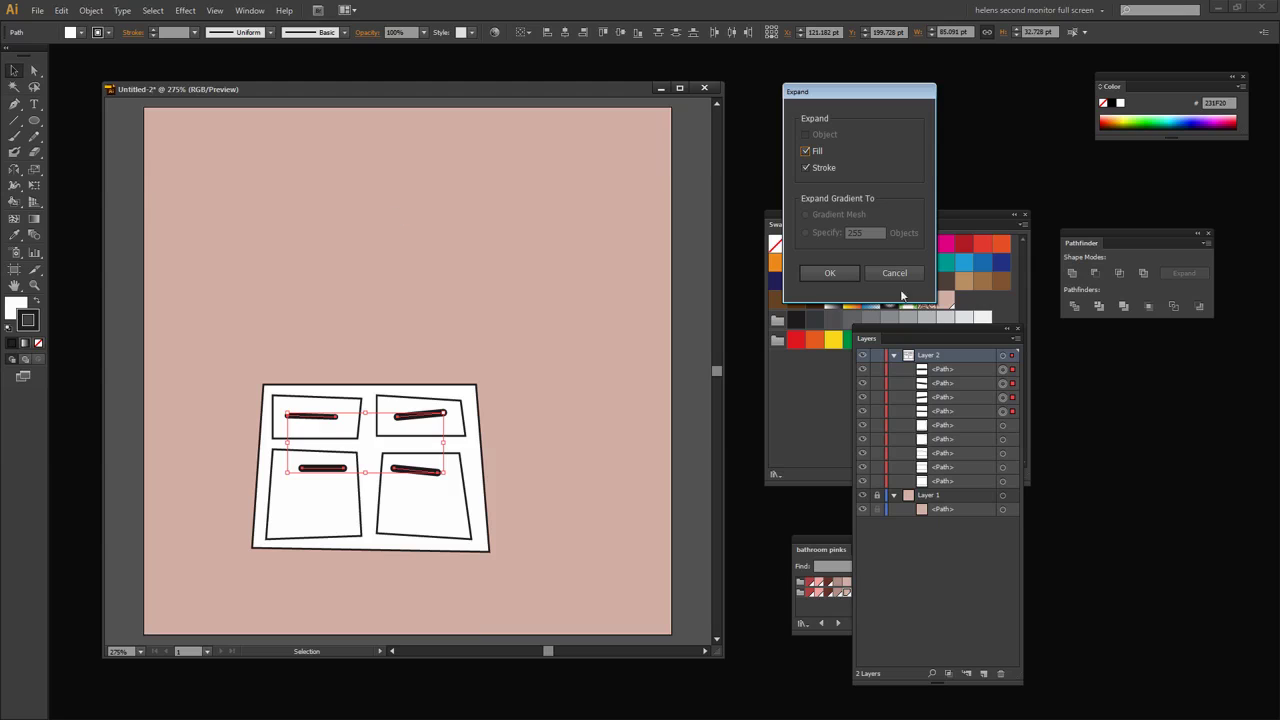
{"action": "left_click", "coordinate": [829, 272]}
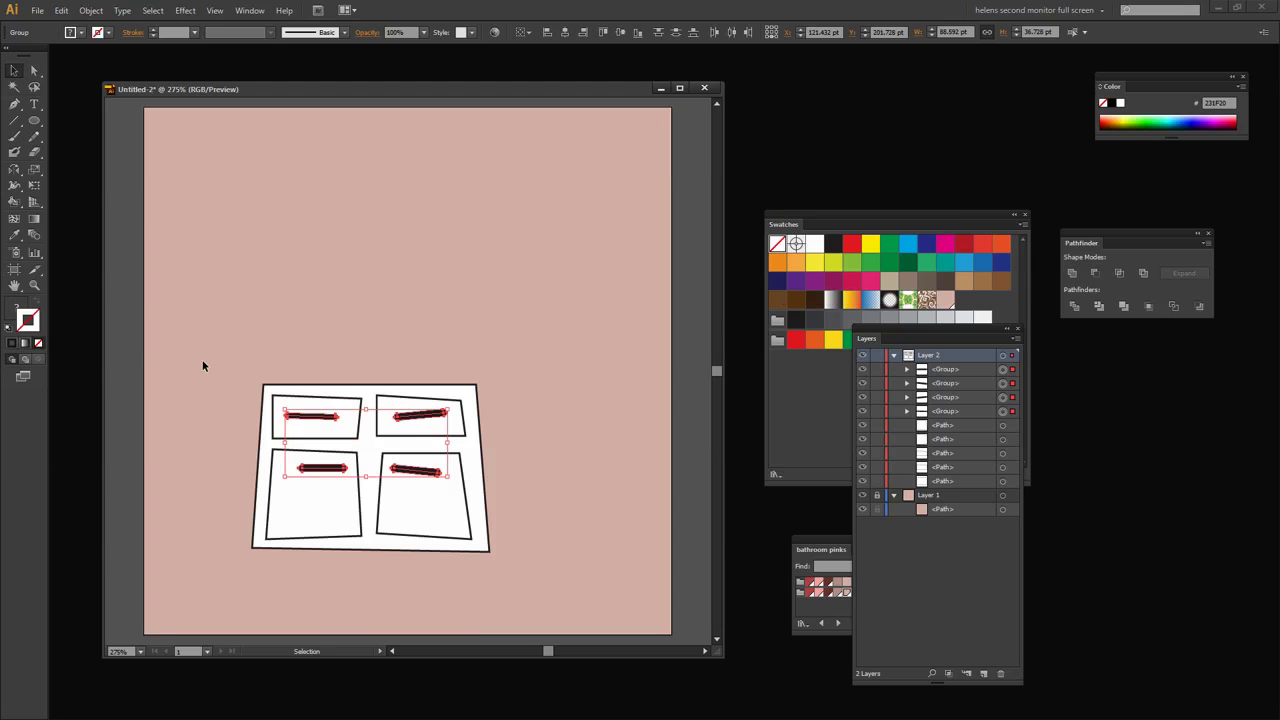
Give the four handles the default white fill and 1 pt black stroke
{"action": "left_click", "coordinate": [18, 313]}
{"action": "key", "text": "d"}
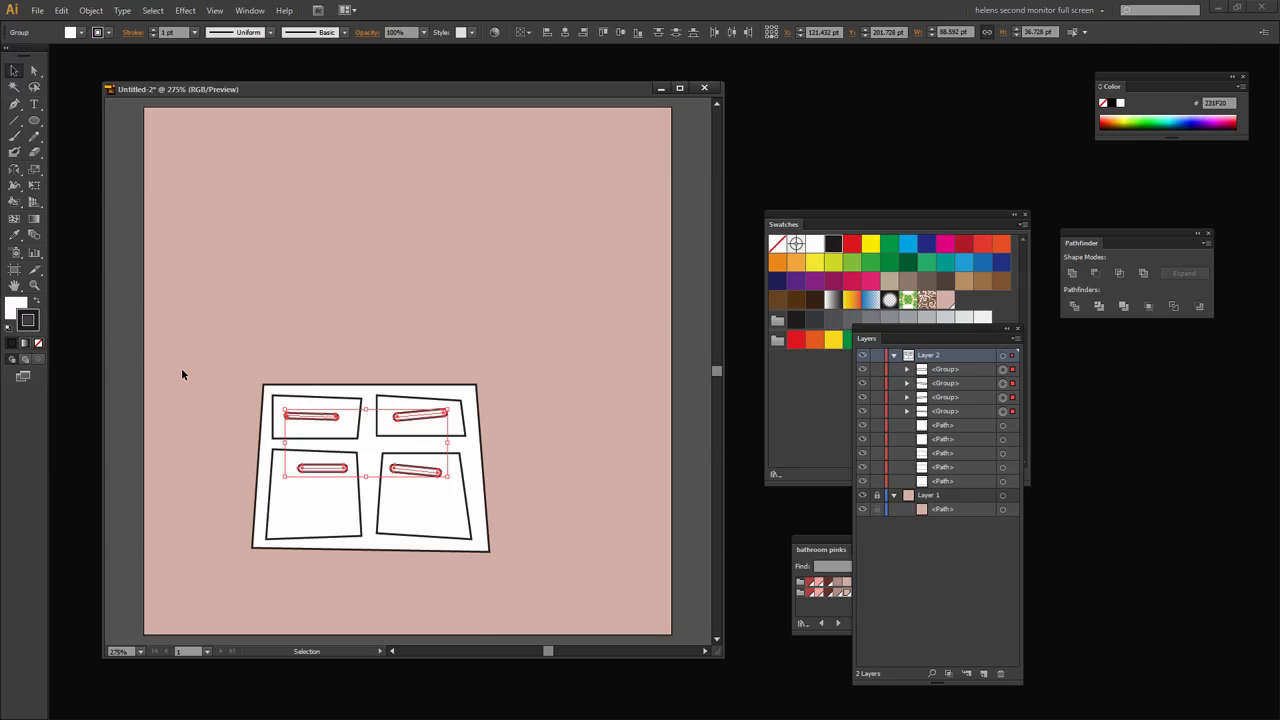
{"action": "left_click", "coordinate": [546, 544]}
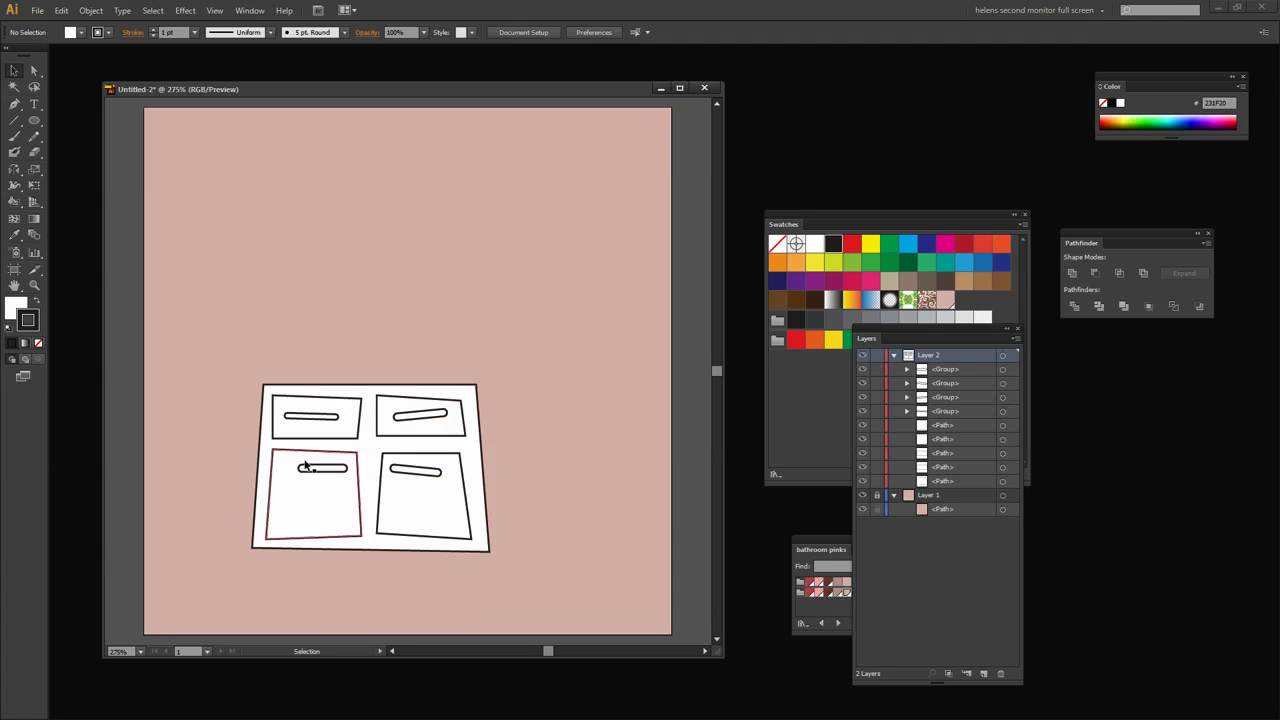
Stretch the left drawer's handle slightly upward
{"action": "left_click", "coordinate": [316, 420]}
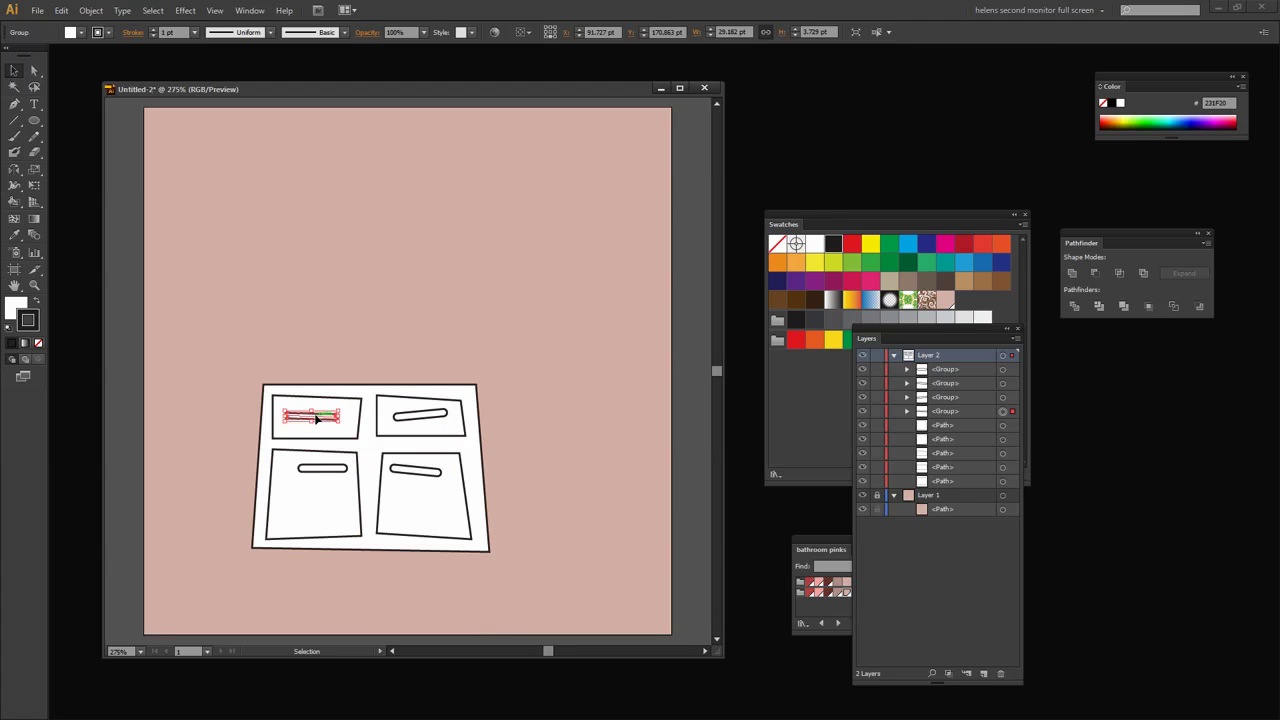
{"action": "left_click_drag", "start_coordinate": [313, 412], "coordinate": [313, 408]}
{"action": "left_click", "coordinate": [543, 466]}
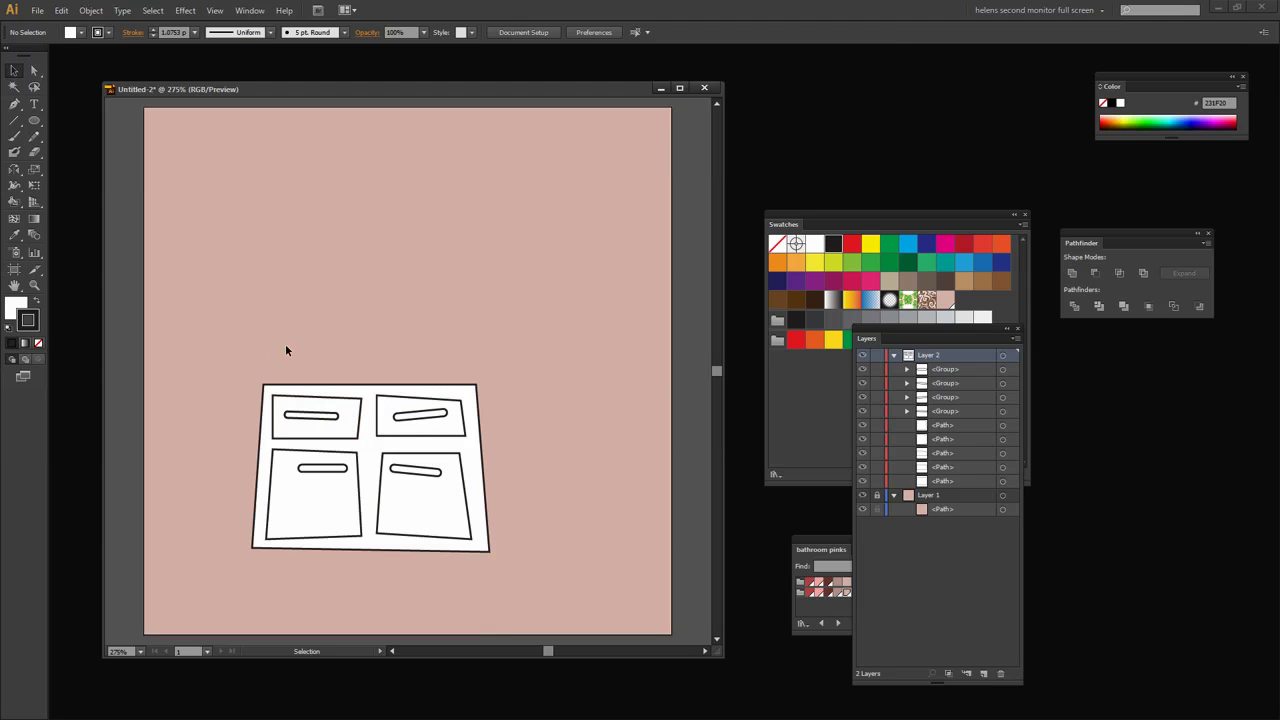
Draw a four-cornered countertop with the Pen tool, slanting back to the left from the cabinet front's two upper corners
{"action": "left_click", "coordinate": [15, 106]}
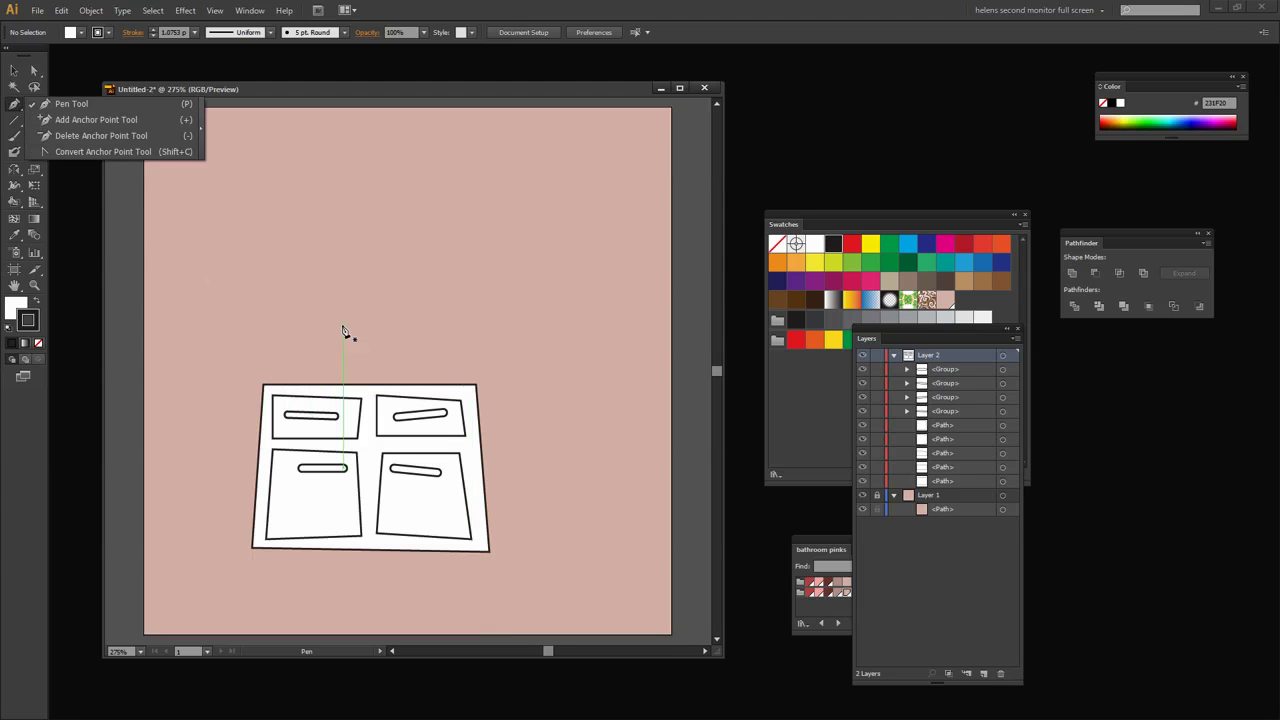
{"action": "left_click", "coordinate": [477, 384]}
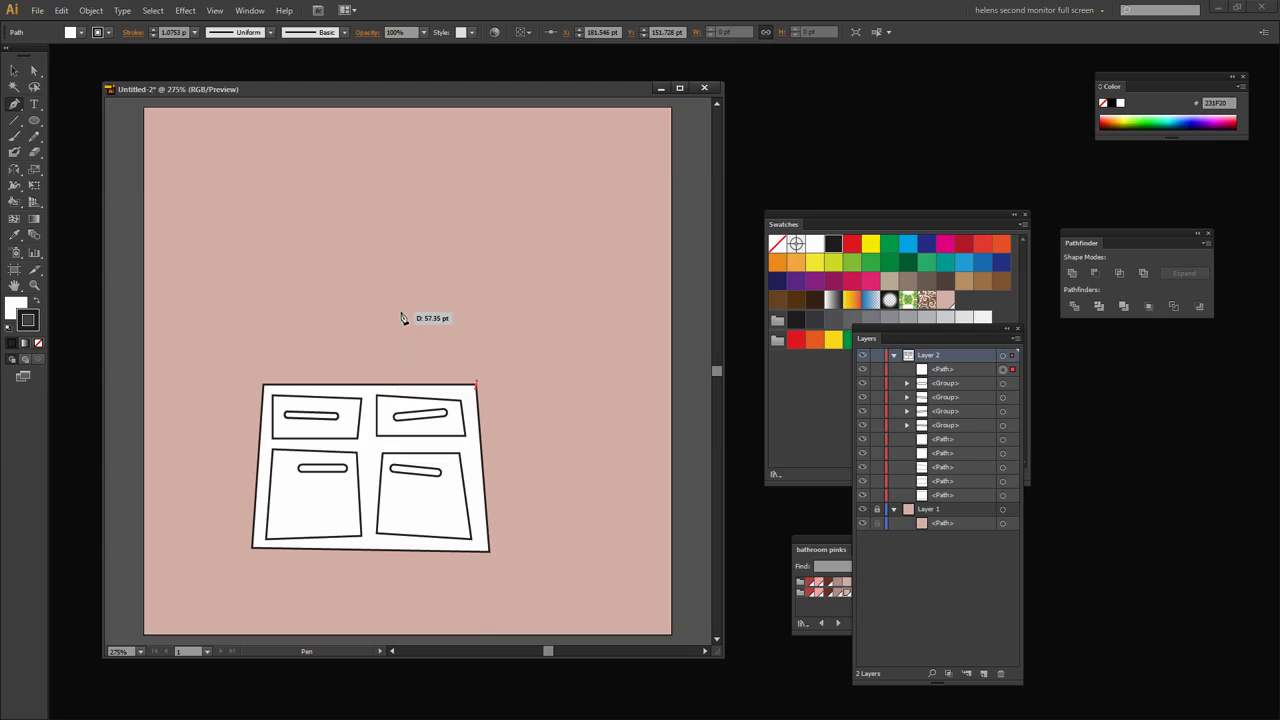
{"action": "left_click", "coordinate": [407, 300]}
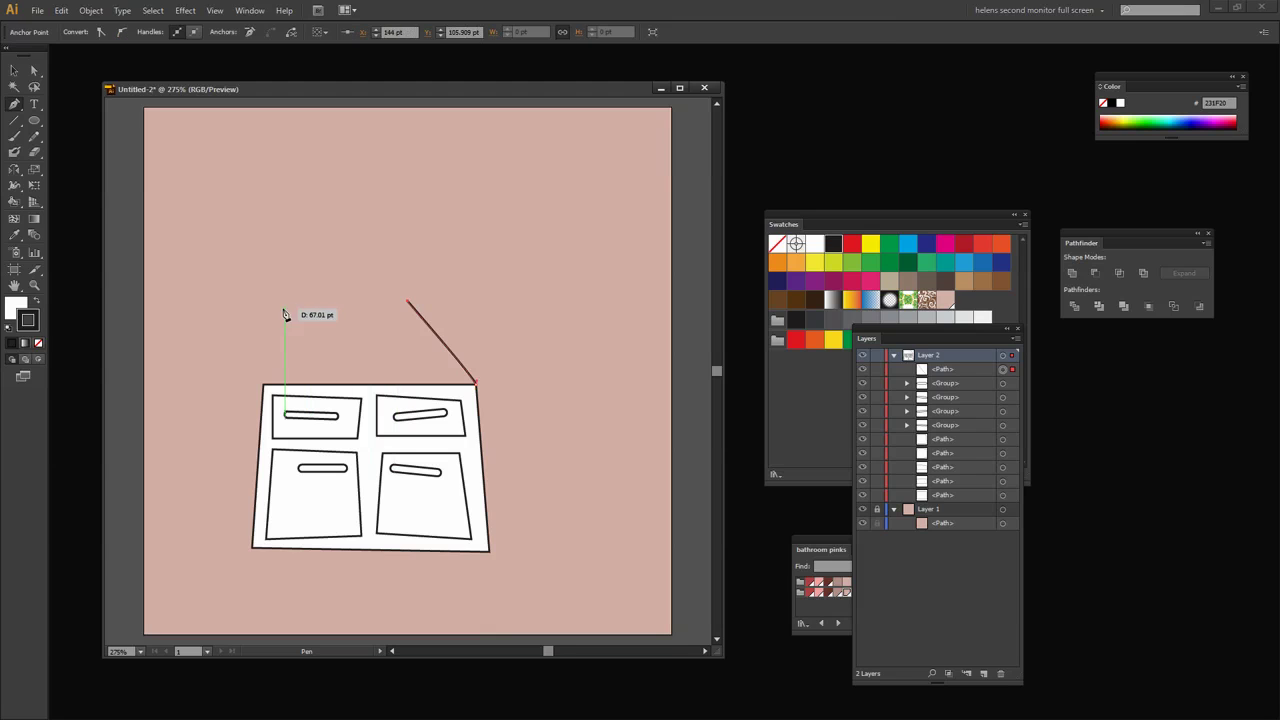
{"action": "left_click", "coordinate": [205, 288]}
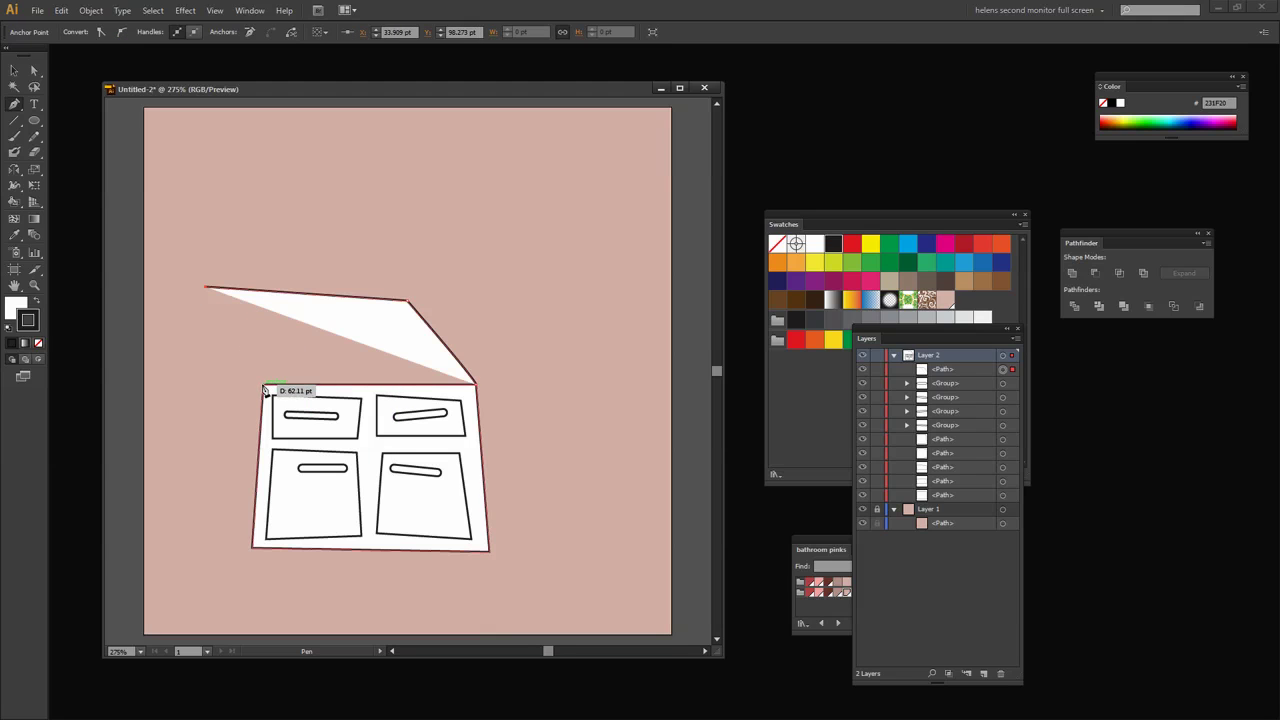
{"action": "left_click", "coordinate": [264, 385]}
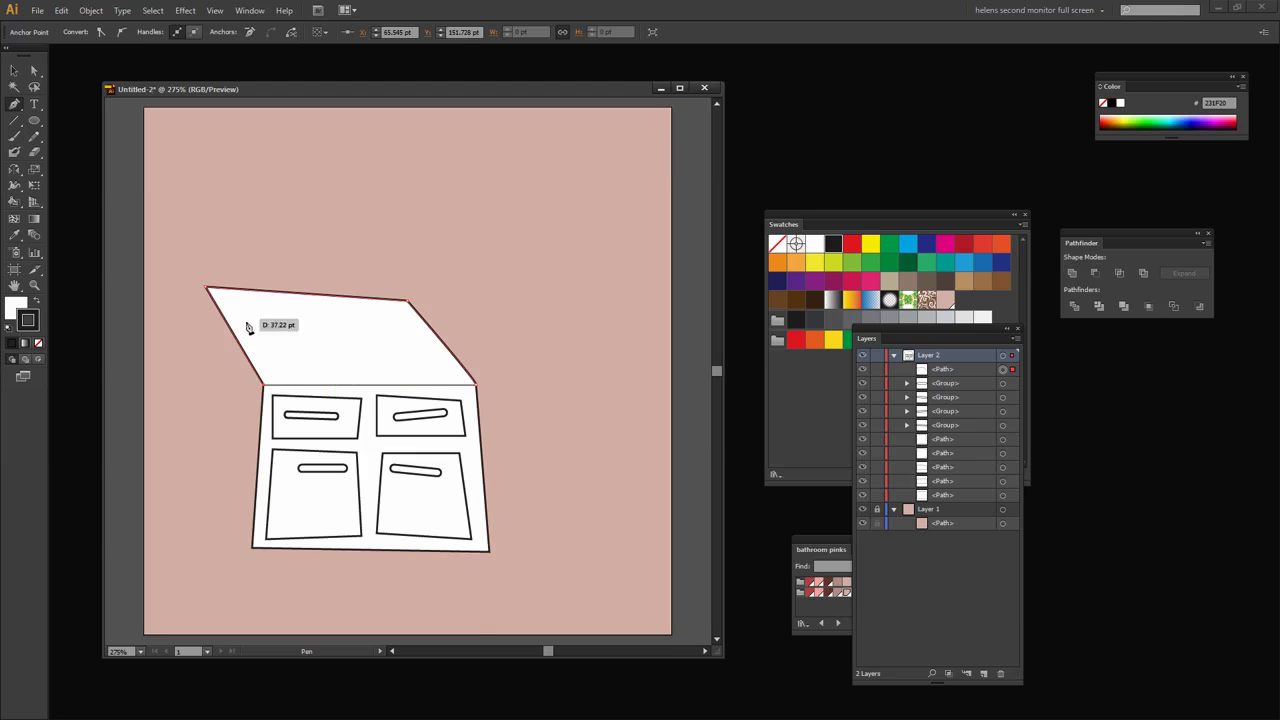
{"action": "key", "text": "v"}
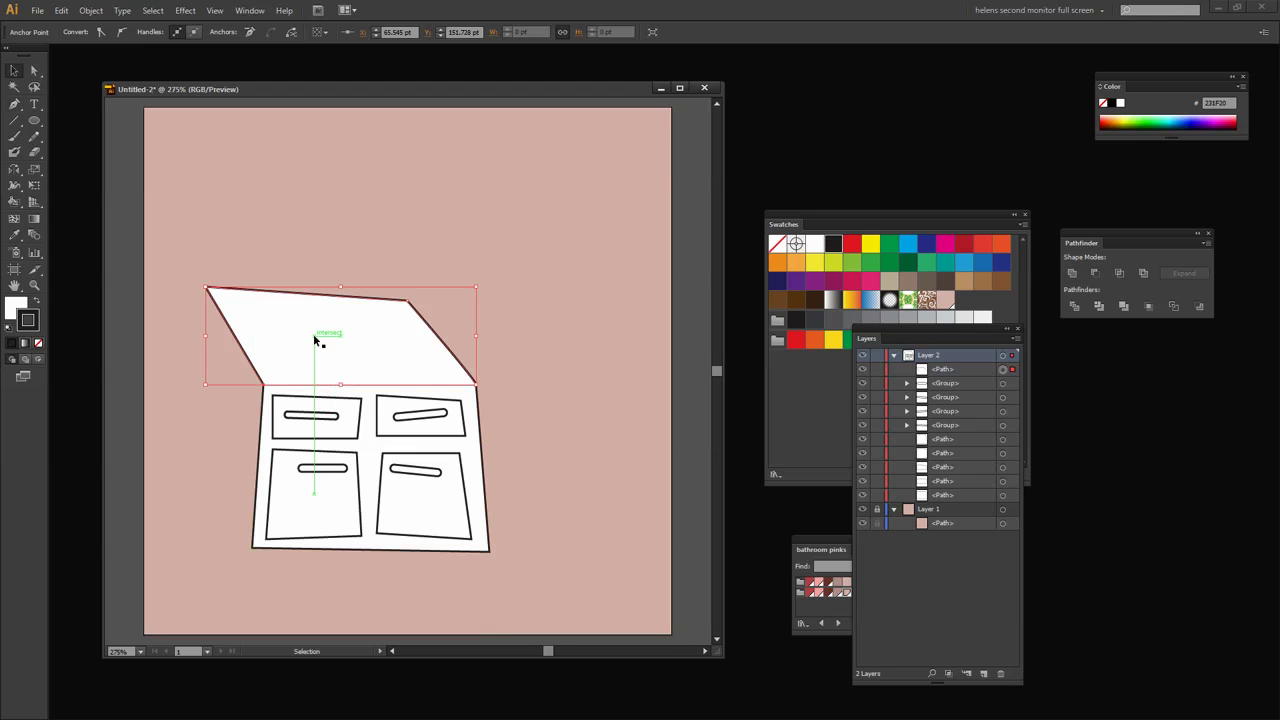
Draw the cabinet's left side with the Pen tool, from the front's lower left corner back and up to the countertop's rear corner
{"action": "key", "text": "p"}
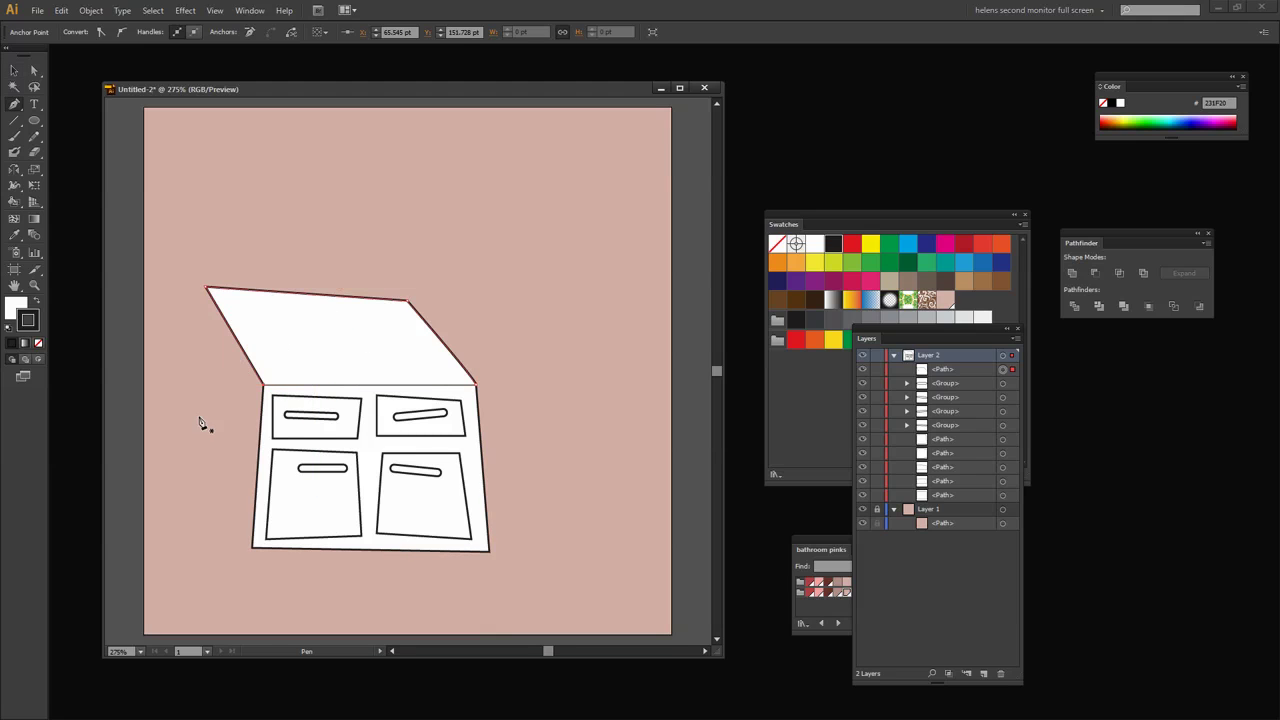
{"action": "left_click", "coordinate": [252, 548]}
{"action": "left_click", "coordinate": [173, 508]}
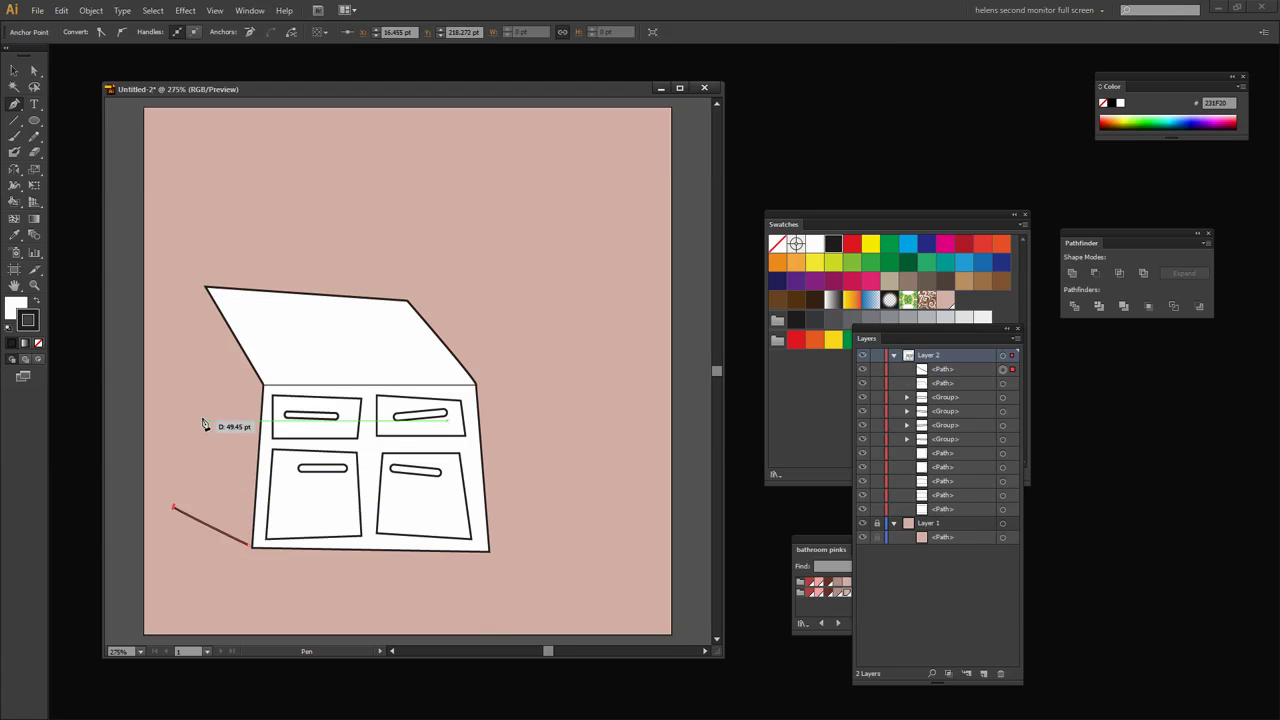
{"action": "left_click", "coordinate": [205, 292]}
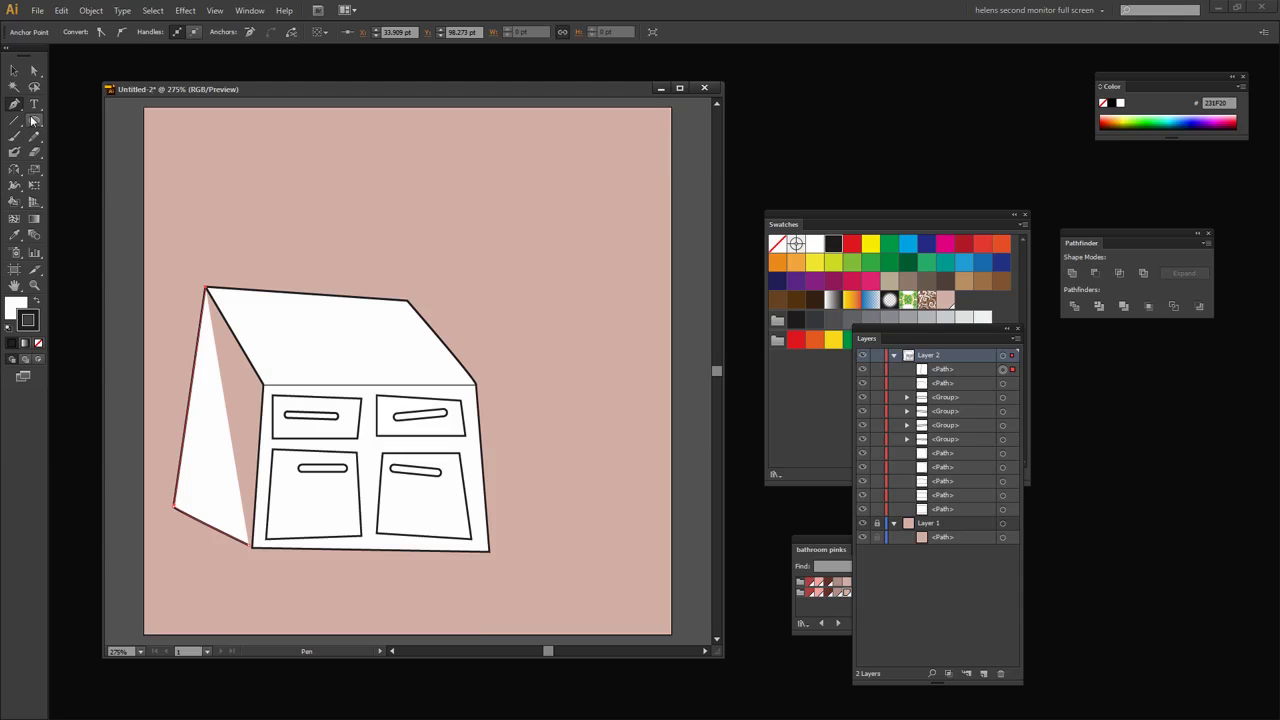
Draw an ellipse about 78 by 42 pt above the cabinet and place a copy slightly down and to the left of it
{"action": "left_click_drag", "start_coordinate": [33, 120], "coordinate": [100, 151]}
{"action": "left_click_drag", "start_coordinate": [352, 163], "coordinate": [494, 239]}
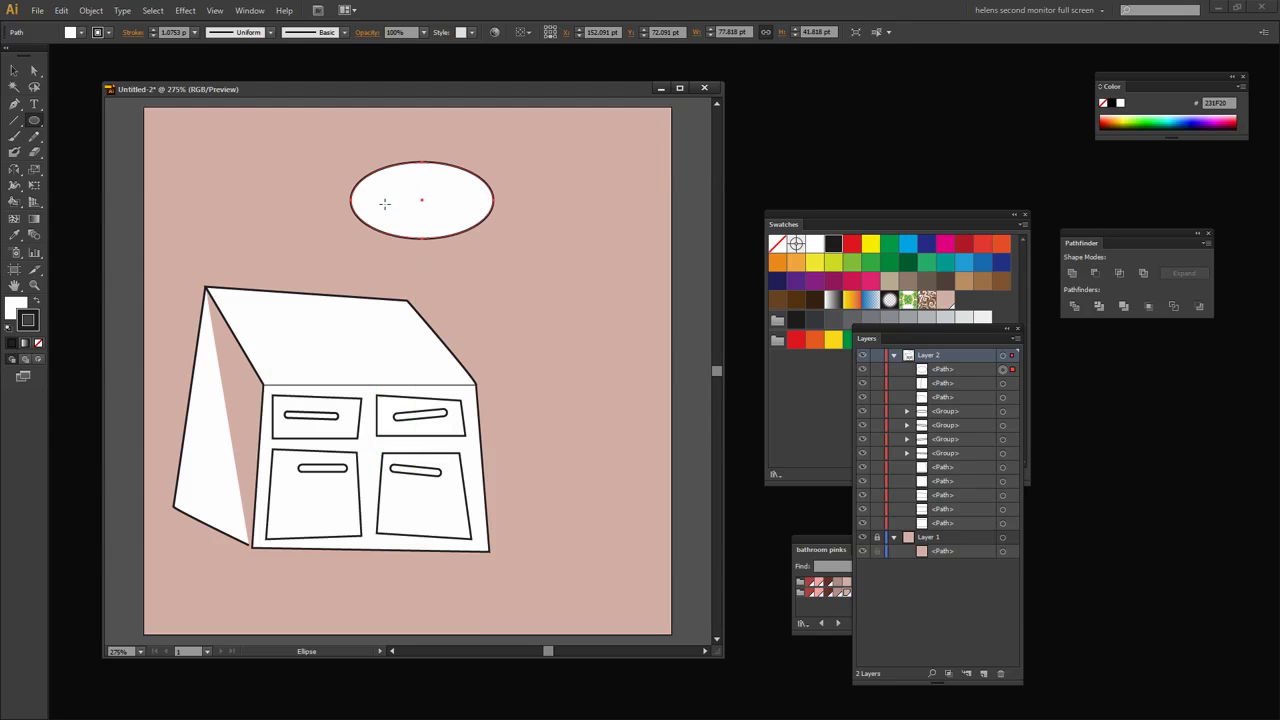
{"action": "key", "text": "alt"}
{"action": "left_click", "coordinate": [14, 70]}
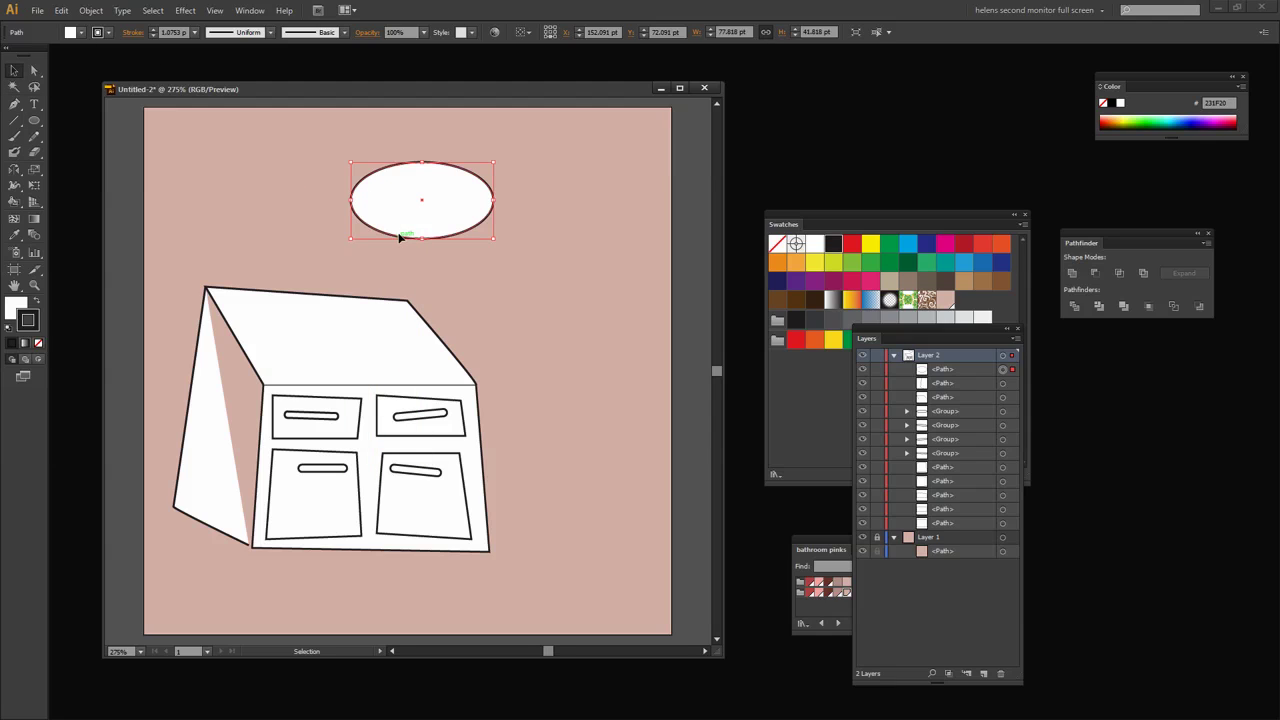
{"action": "mouse_move", "coordinate": [402, 239]}
{"action": "left_mouse_down"}
{"action": "mouse_move", "coordinate": [381, 245]}
{"action": "mouse_move", "coordinate": [396, 249]}
{"action": "left_mouse_up"}
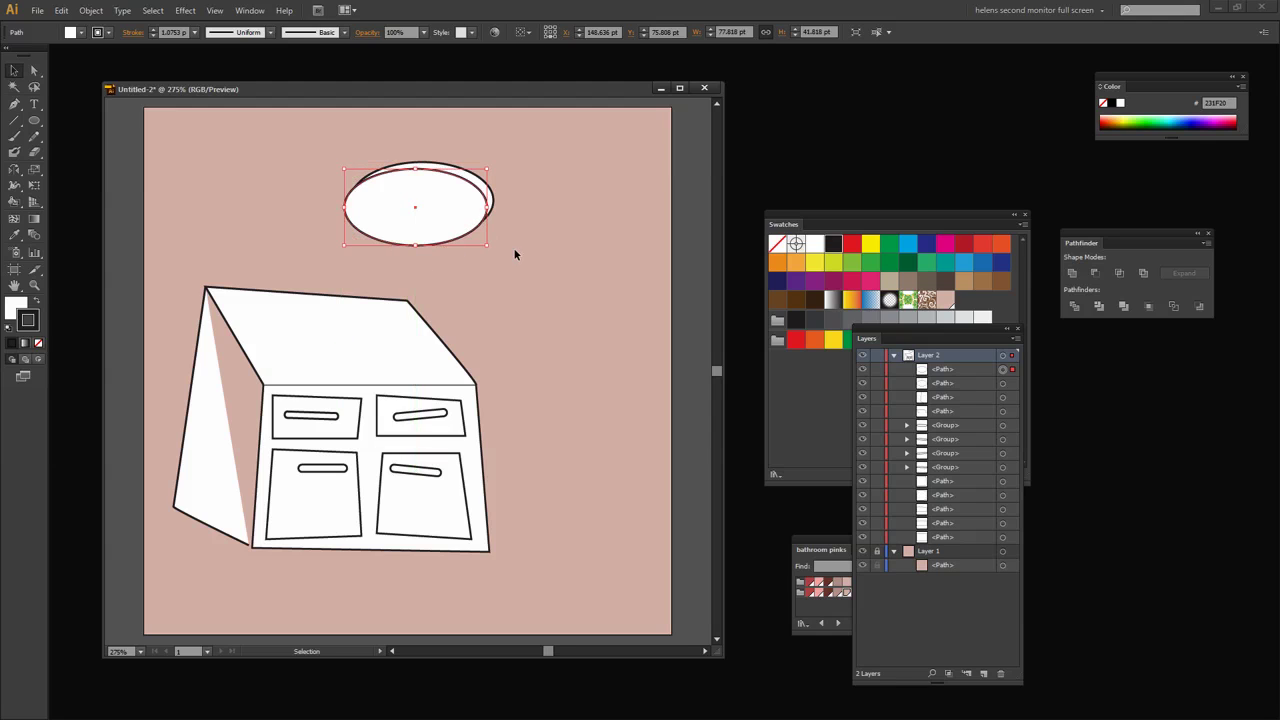
{"action": "left_click", "coordinate": [520, 243]}
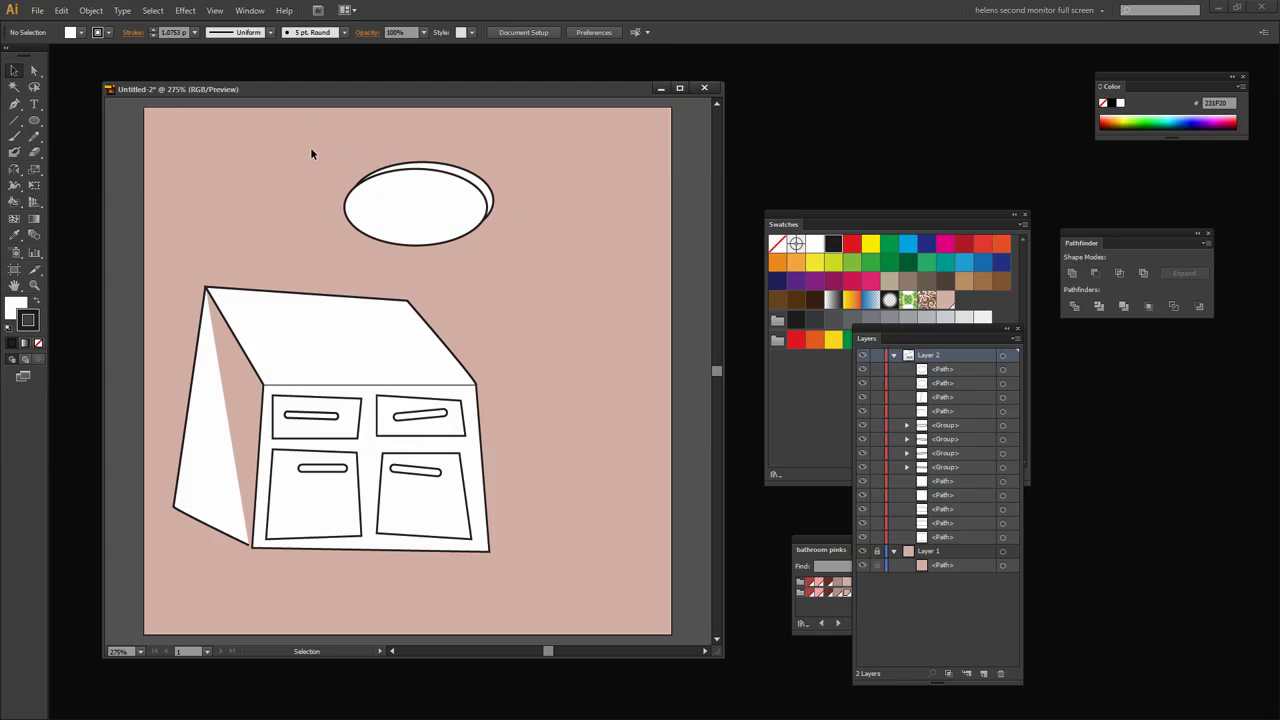
Move both ellipses onto the countertop as a sink, scale them to about 71 pt wide and centre them on the surface
{"action": "left_click_drag", "start_coordinate": [288, 136], "coordinate": [397, 361]}
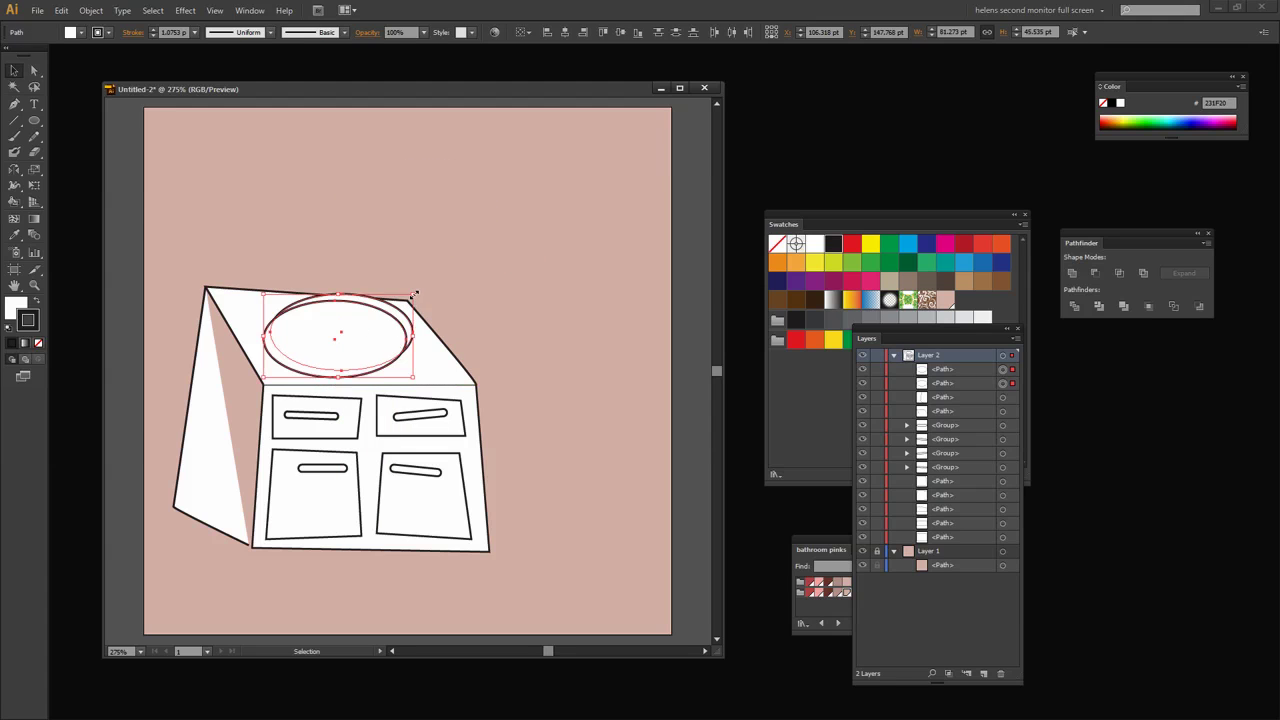
{"action": "left_click_drag", "start_coordinate": [407, 300], "coordinate": [394, 307]}
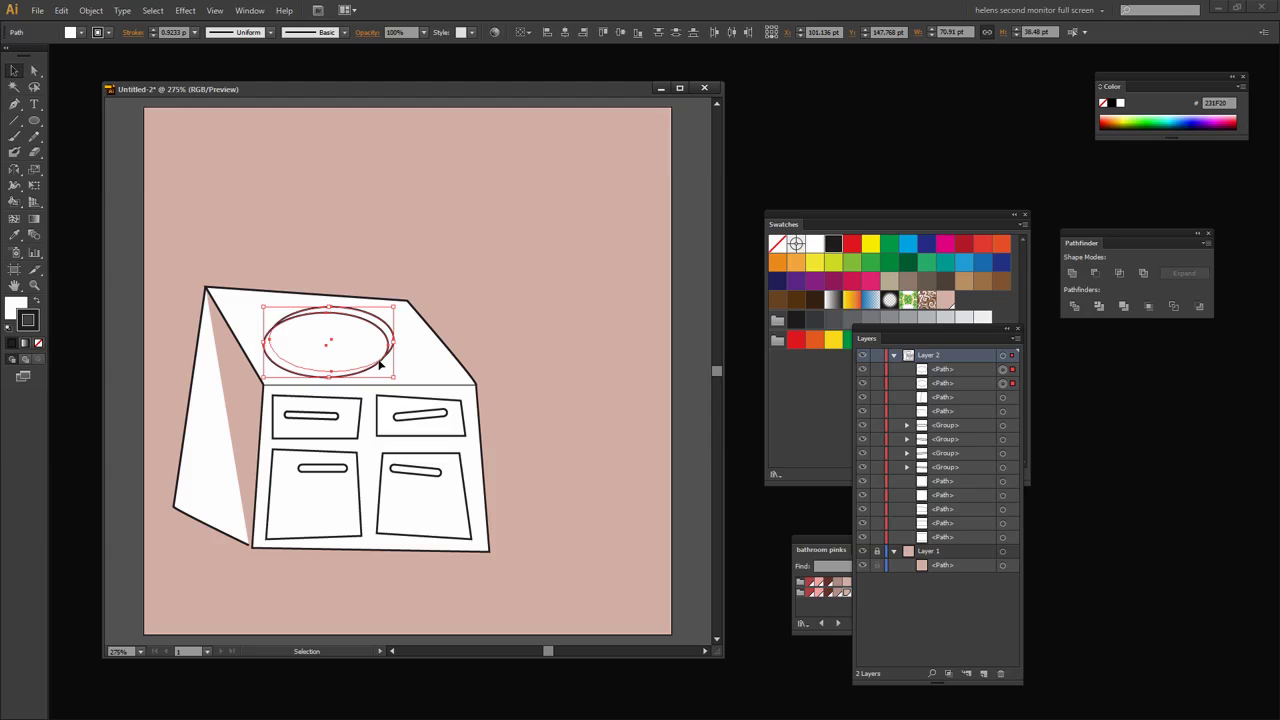
{"action": "left_click_drag", "start_coordinate": [377, 362], "coordinate": [412, 363]}
{"action": "left_click", "coordinate": [506, 326]}
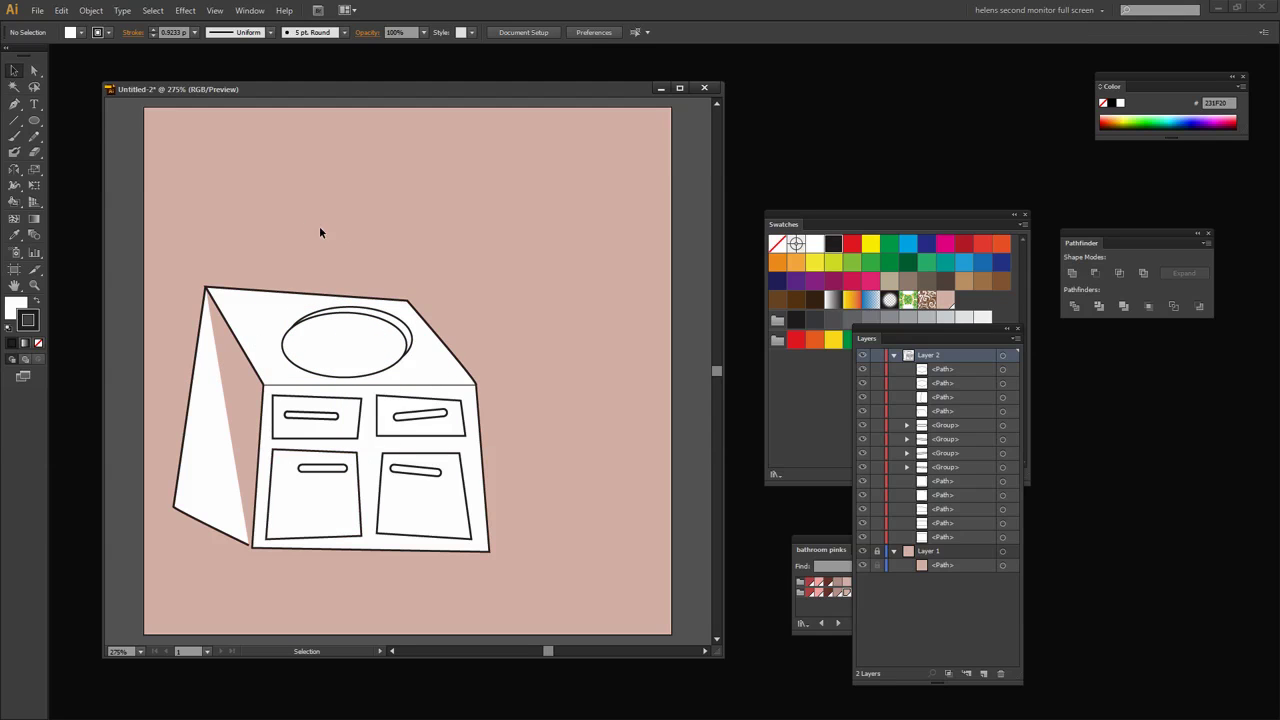
Draw an open curved tap about 25 by 40 pt with the Pen tool above the cabinet and remove its fill
{"action": "left_click", "coordinate": [14, 104]}
{"action": "left_click", "coordinate": [447, 250]}
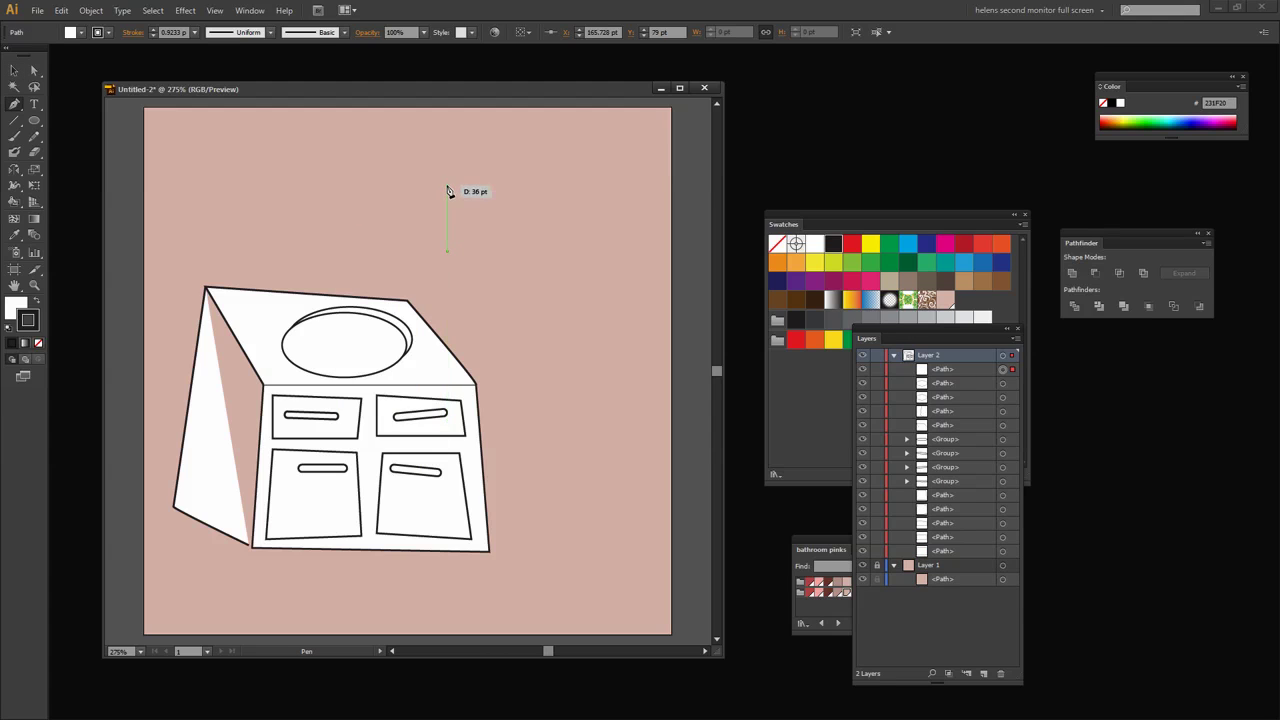
{"action": "left_click", "coordinate": [448, 185]}
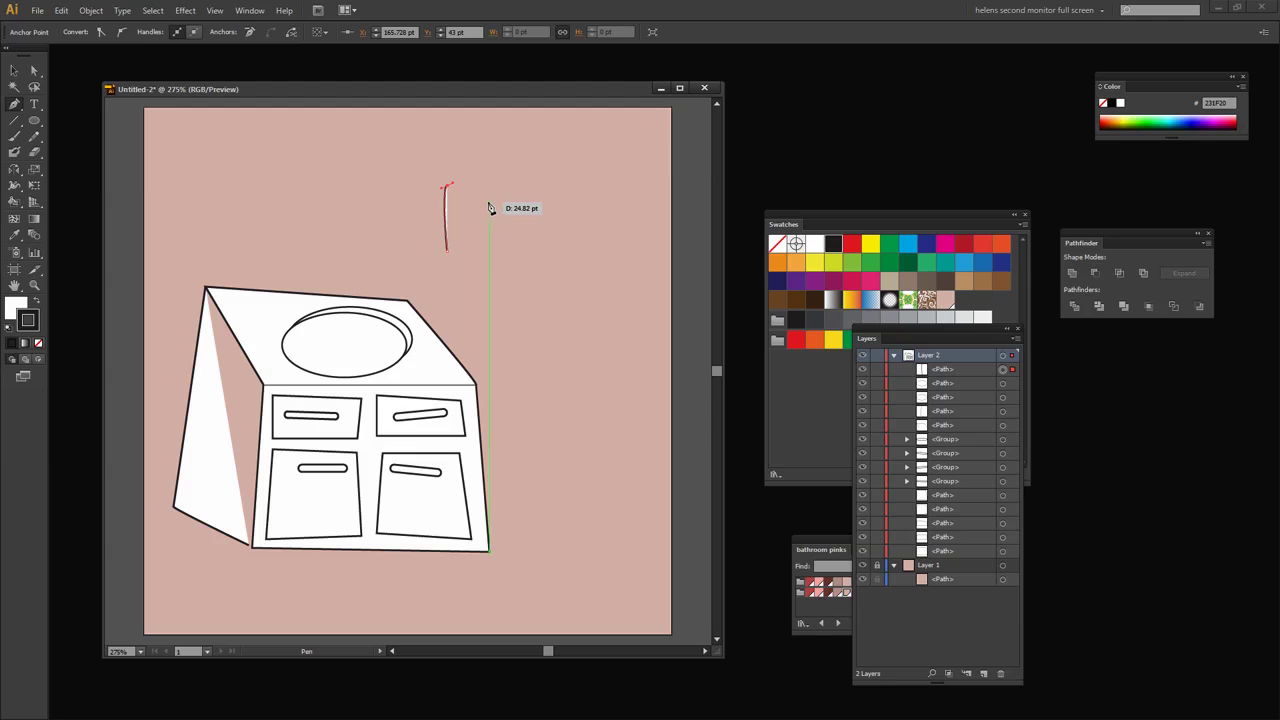
{"action": "mouse_move", "coordinate": [490, 208]}
{"action": "left_mouse_down"}
{"action": "mouse_move", "coordinate": [492, 233]}
{"action": "mouse_move", "coordinate": [477, 240]}
{"action": "mouse_move", "coordinate": [470, 204]}
{"action": "left_mouse_up"}
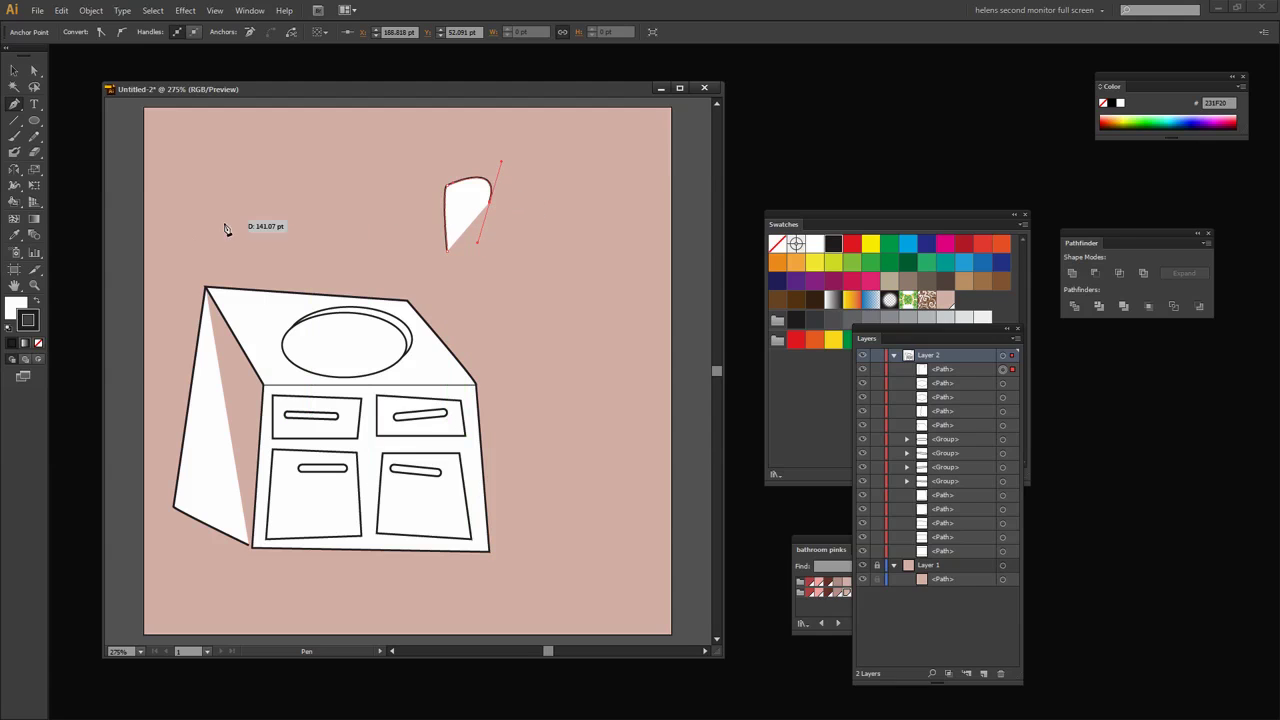
{"action": "left_click", "coordinate": [16, 310]}
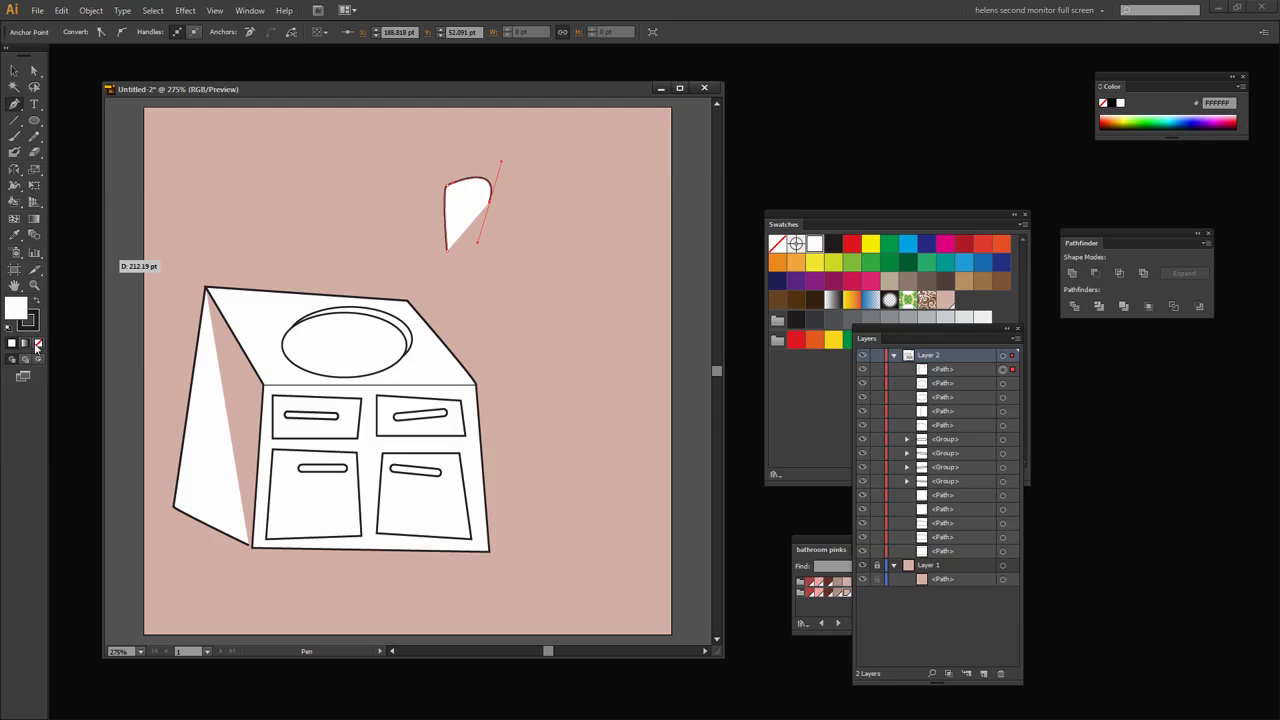
{"action": "left_click", "coordinate": [40, 344]}
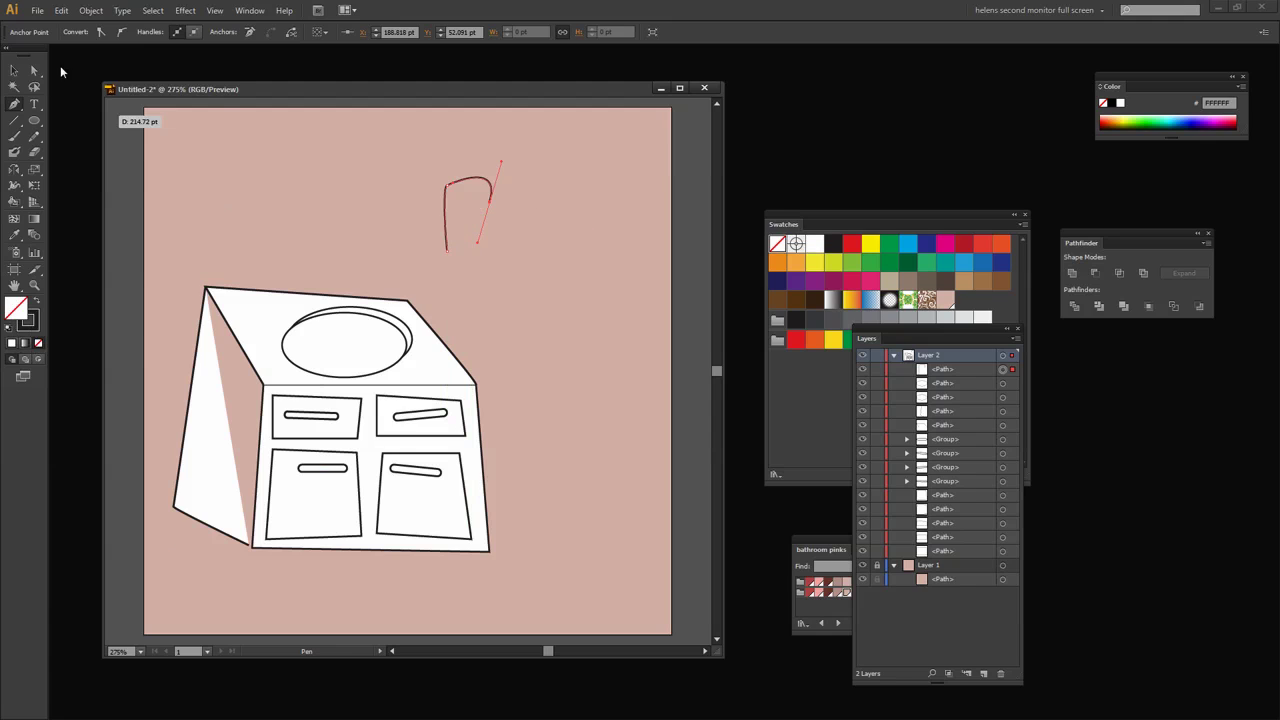
{"action": "left_click", "coordinate": [14, 70]}
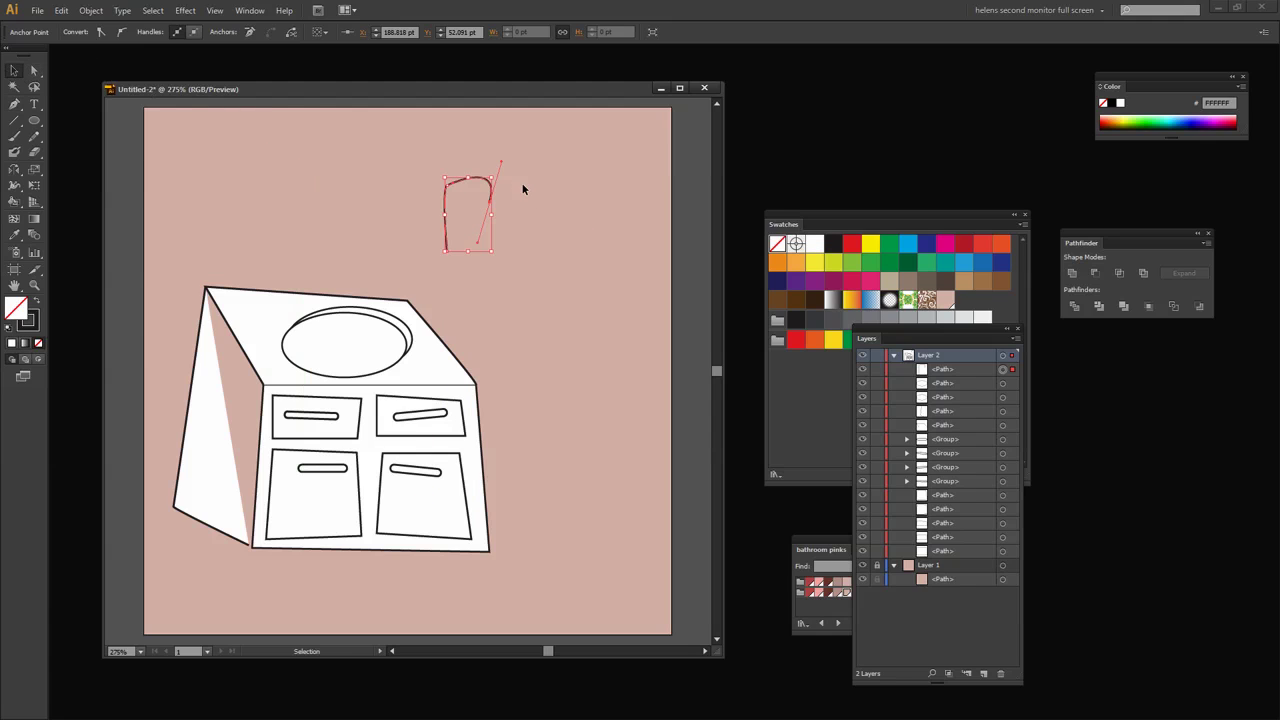
Increase the stroke weight of the curved tap line
{"action": "left_click", "coordinate": [455, 183]}
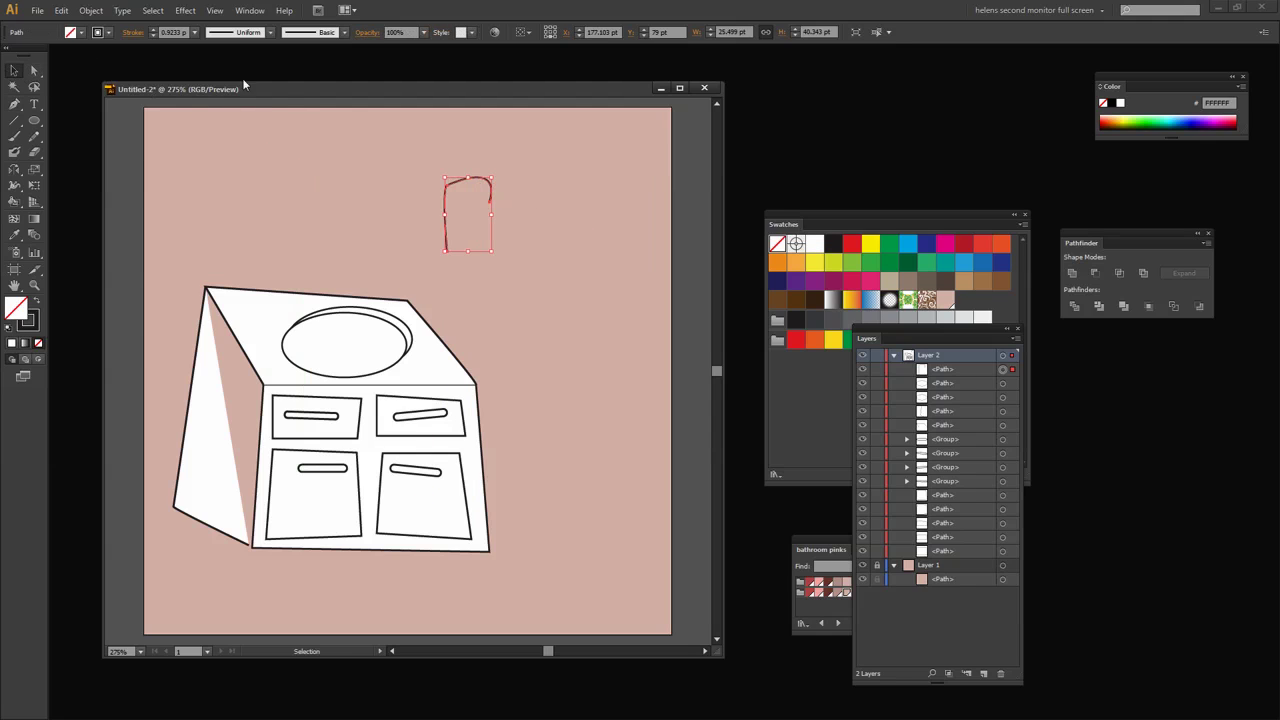
{"action": "left_click", "coordinate": [155, 30]}
{"action": "left_click", "coordinate": [155, 30]}
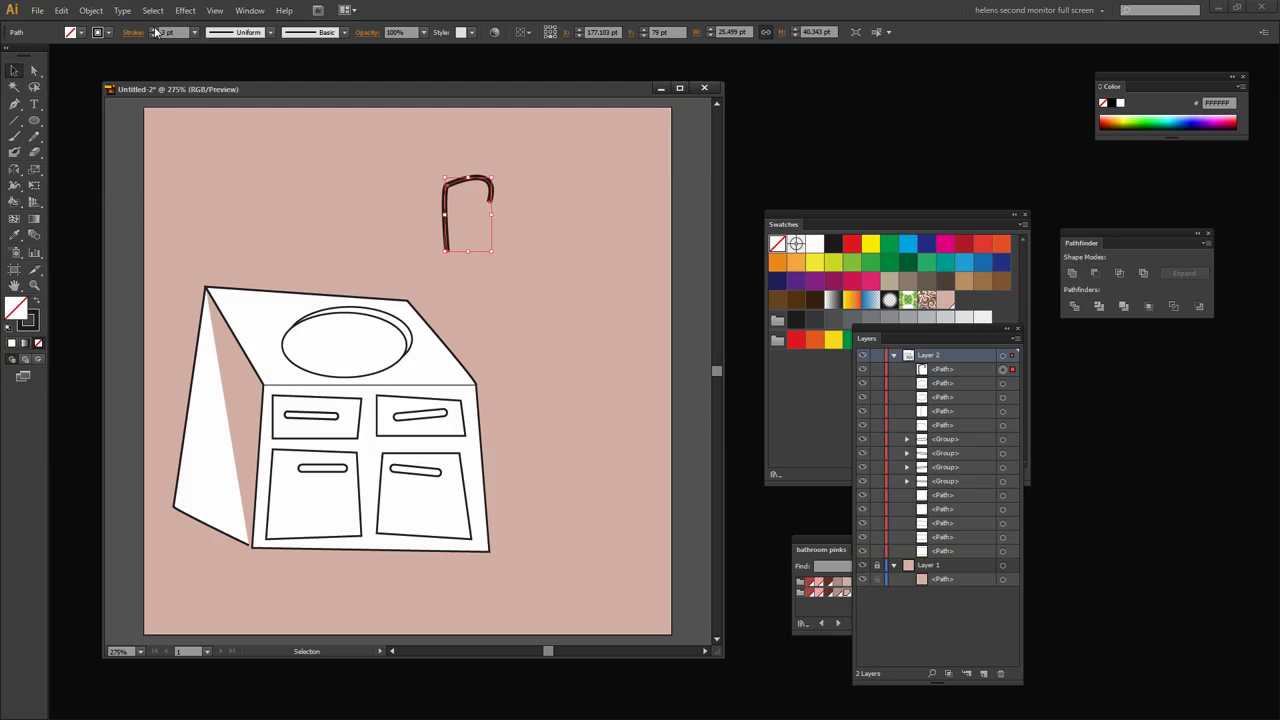
Set the tap line's stroke weight to 4 pt and pull its corner into a smooth, rounded arch
{"action": "left_click", "coordinate": [155, 30]}
{"action": "left_click", "coordinate": [33, 69]}
{"action": "left_click", "coordinate": [533, 238]}
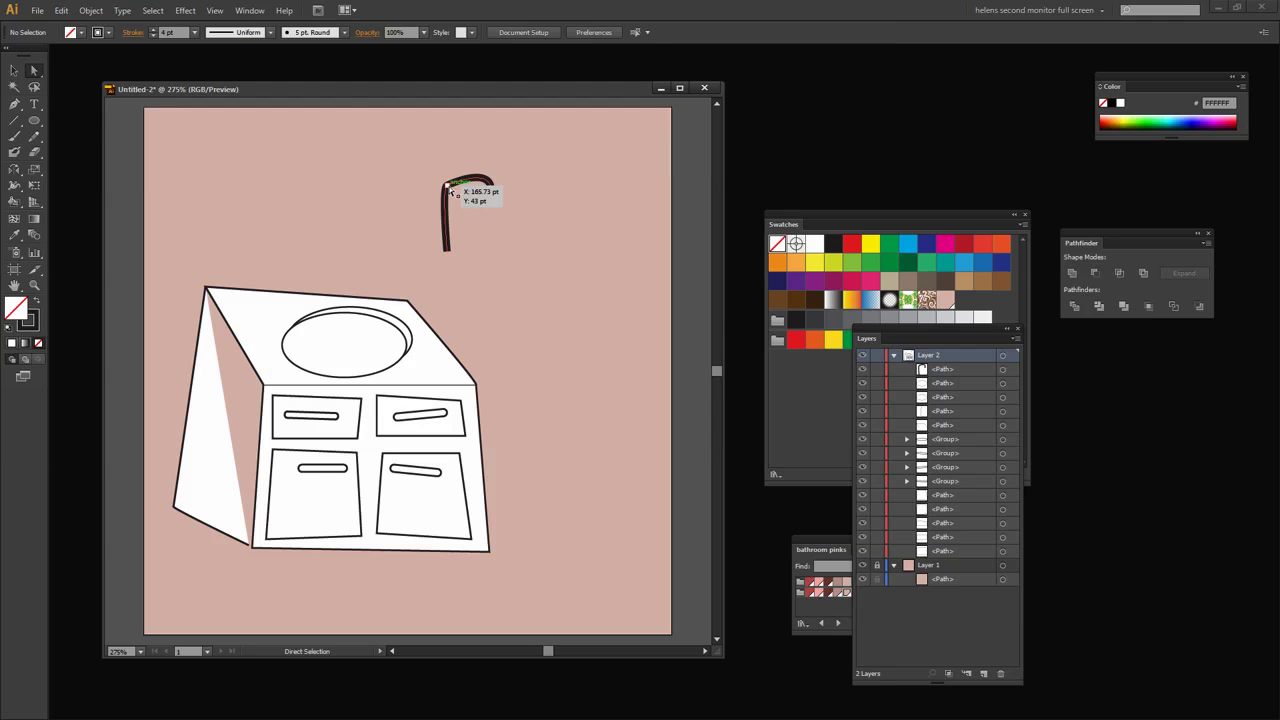
{"action": "left_click", "coordinate": [450, 186]}
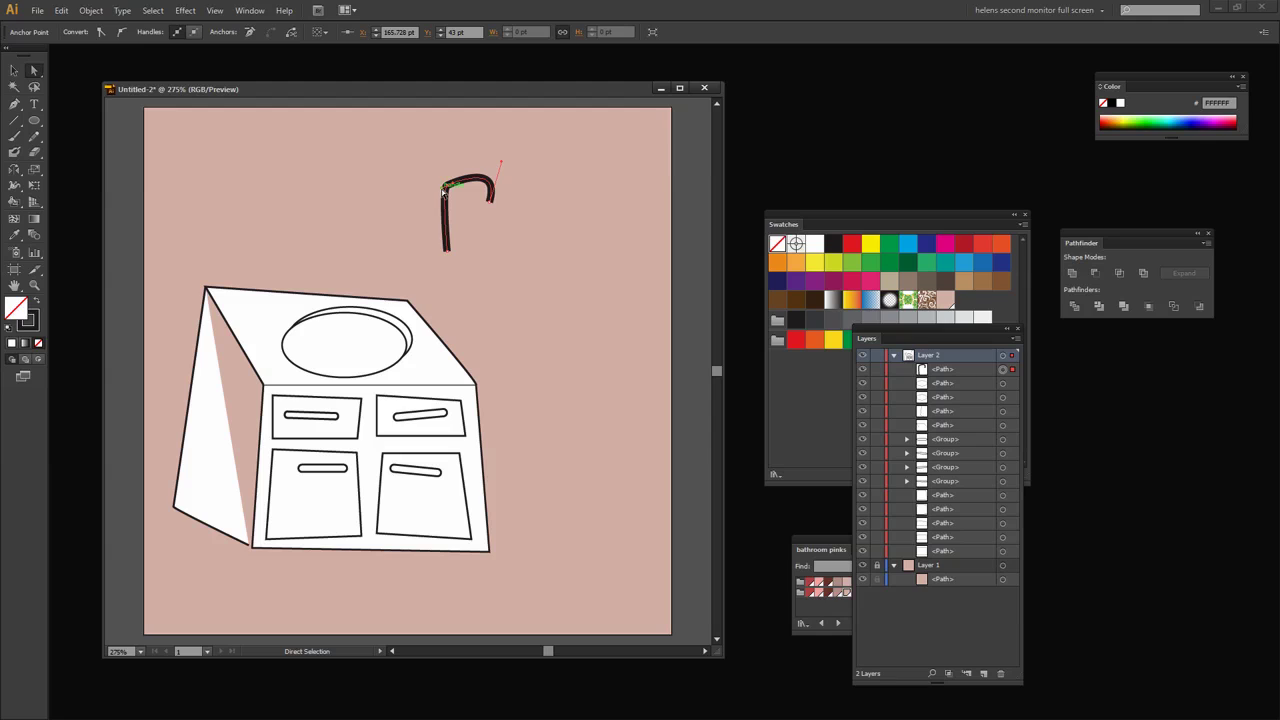
{"action": "left_click_drag", "start_coordinate": [444, 193], "coordinate": [480, 166]}
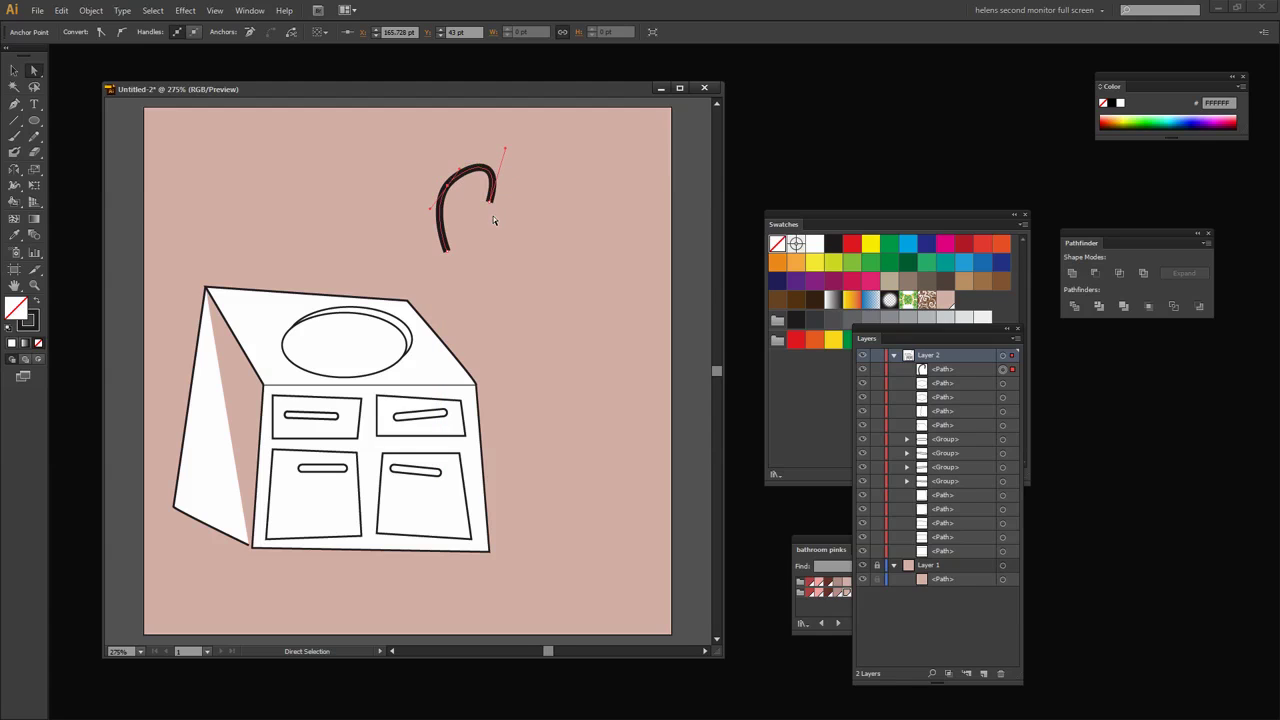
{"action": "left_click", "coordinate": [494, 219]}
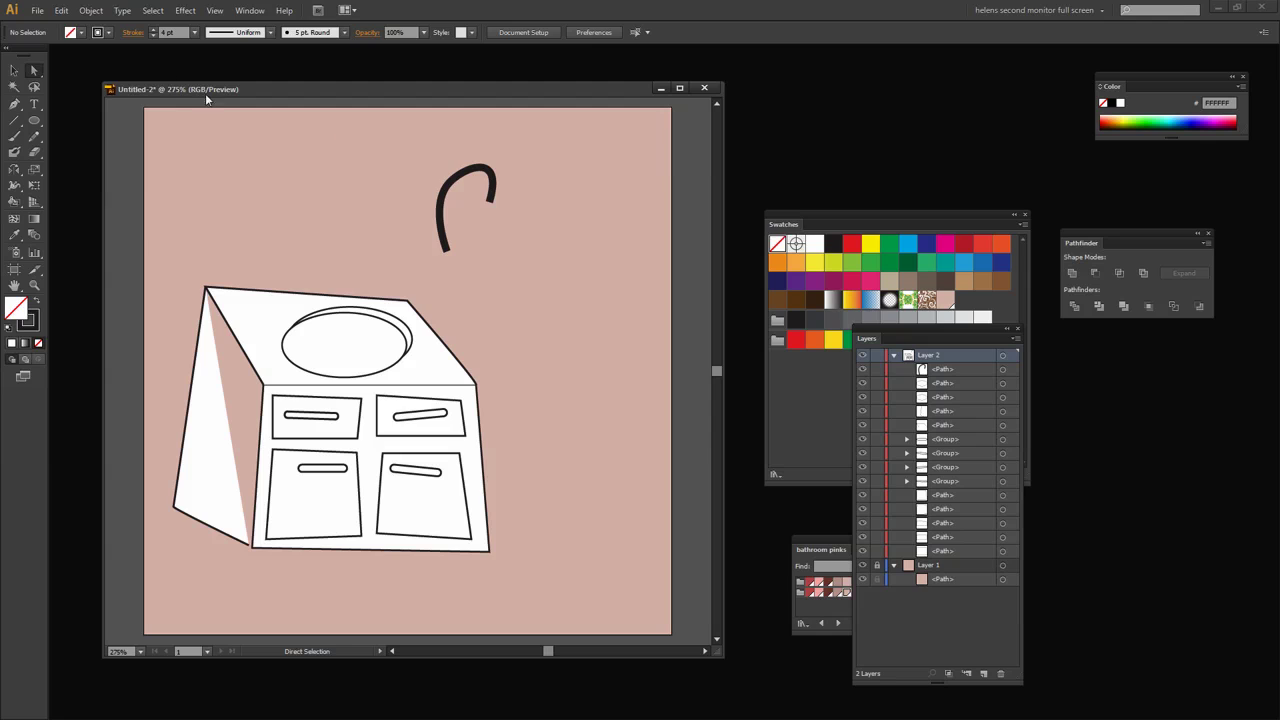
Expand the tap line's fill and stroke into a shape, and swap its colours to leave a black outline without fill
{"action": "key", "text": "v"}
{"action": "left_click_drag", "start_coordinate": [426, 157], "coordinate": [527, 268]}
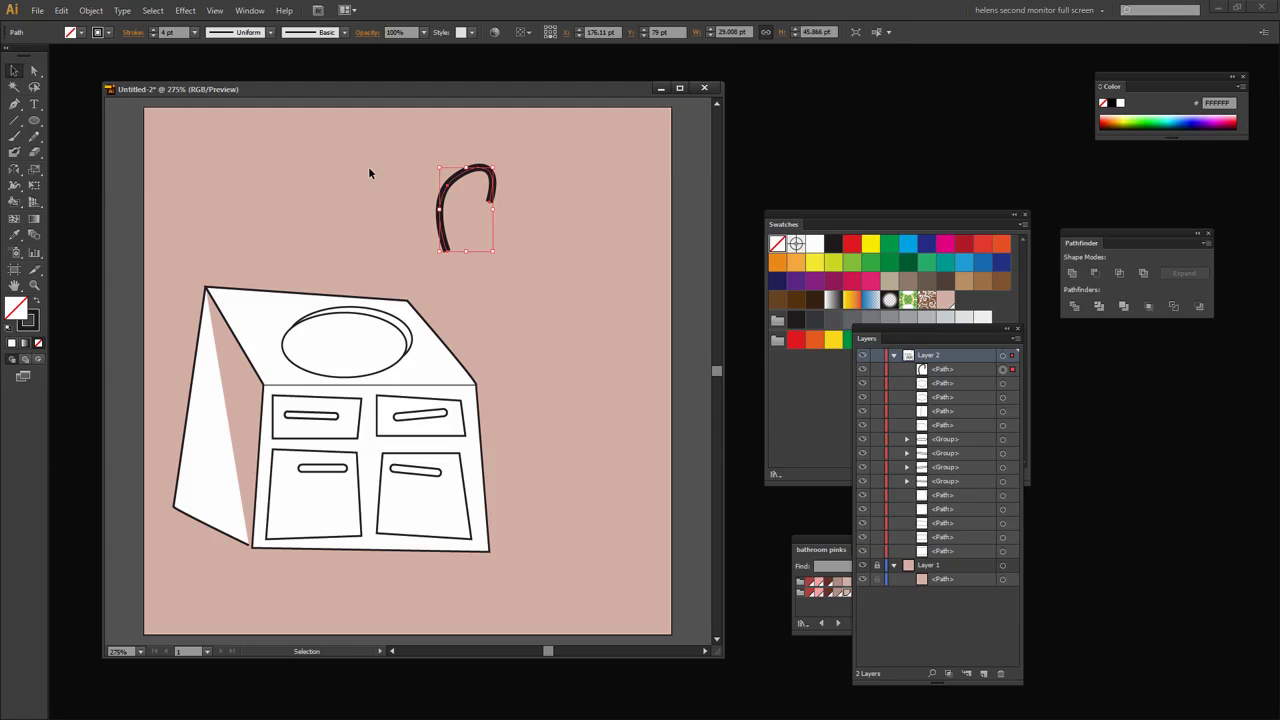
{"action": "left_click", "coordinate": [91, 10]}
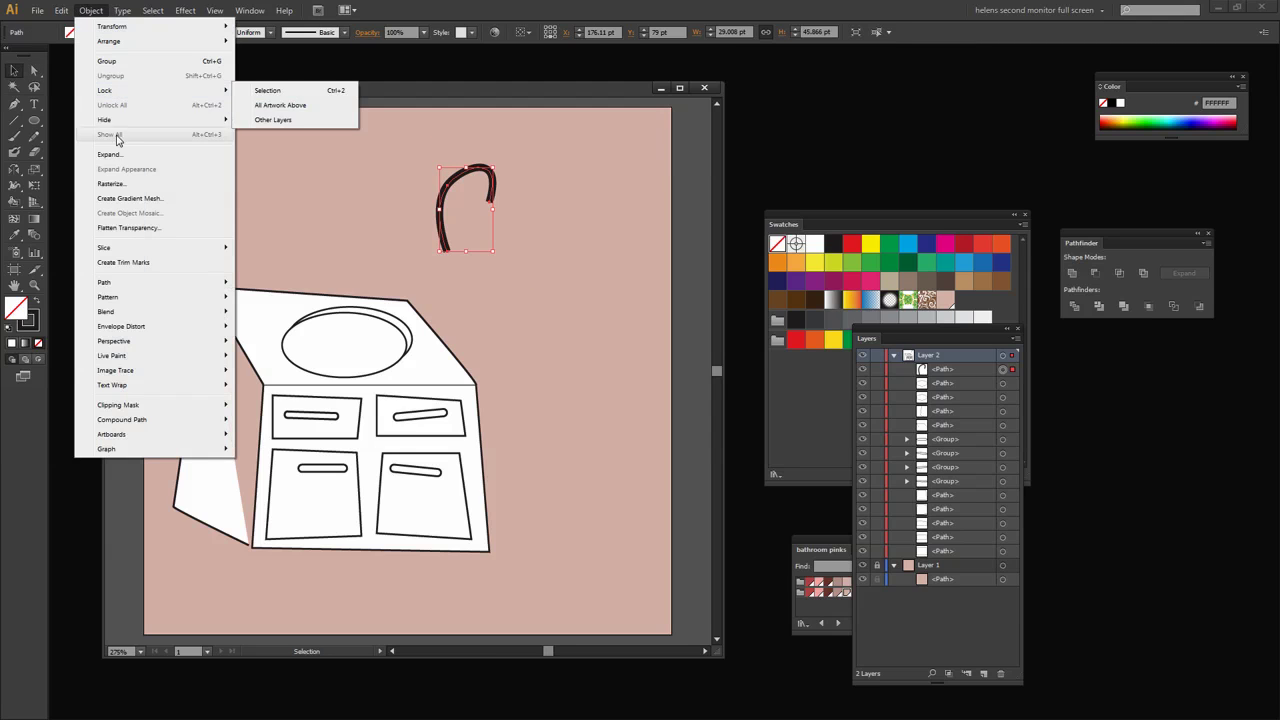
{"action": "left_click", "coordinate": [112, 154]}
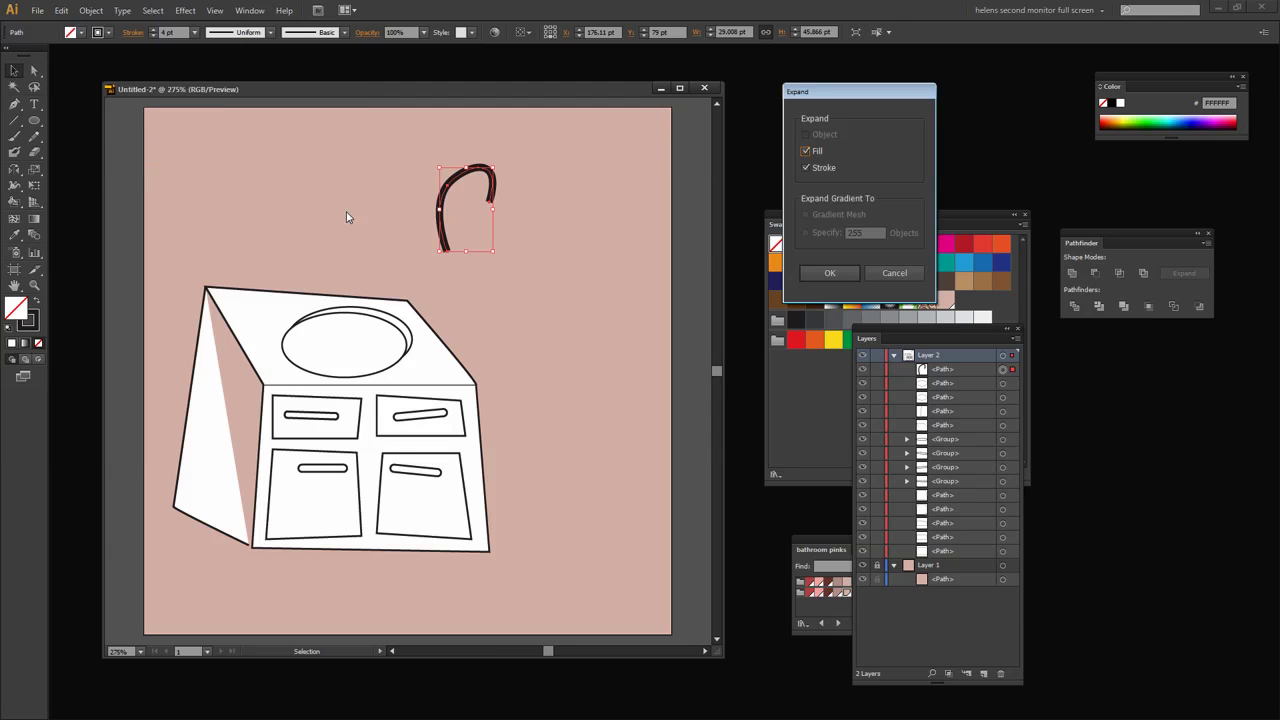
{"action": "left_click", "coordinate": [828, 273]}
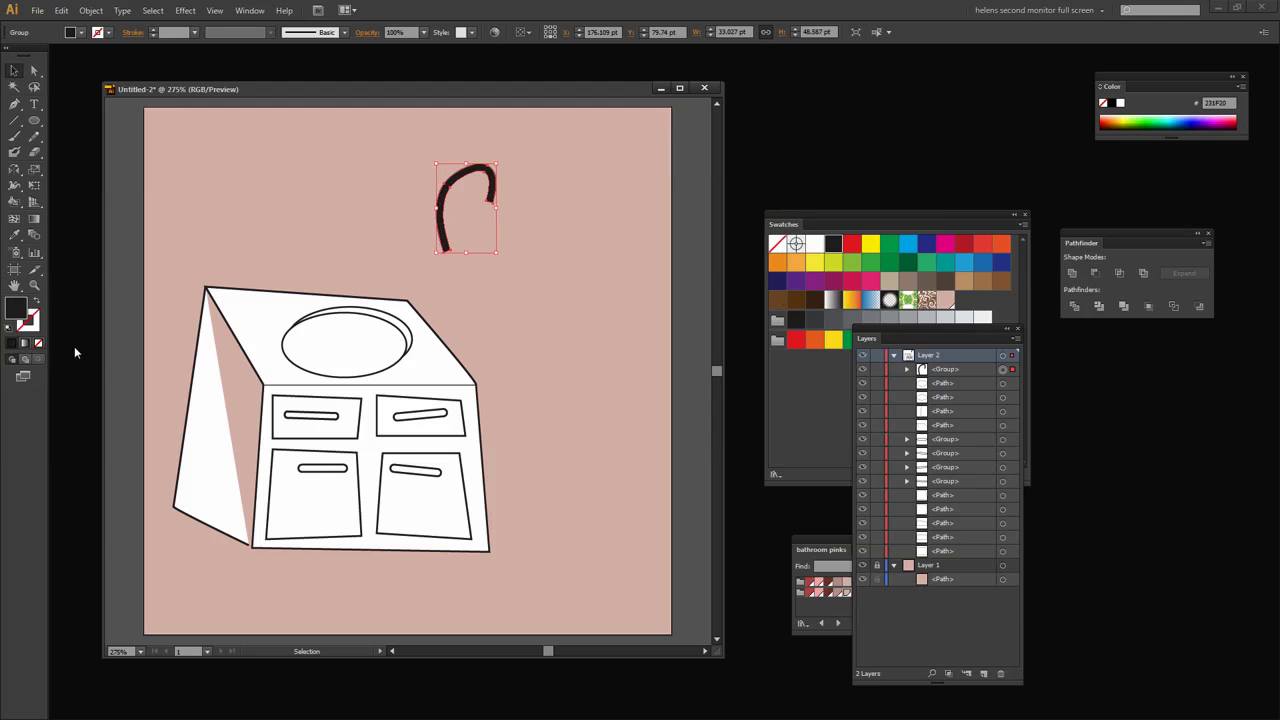
{"action": "left_click", "coordinate": [37, 302]}
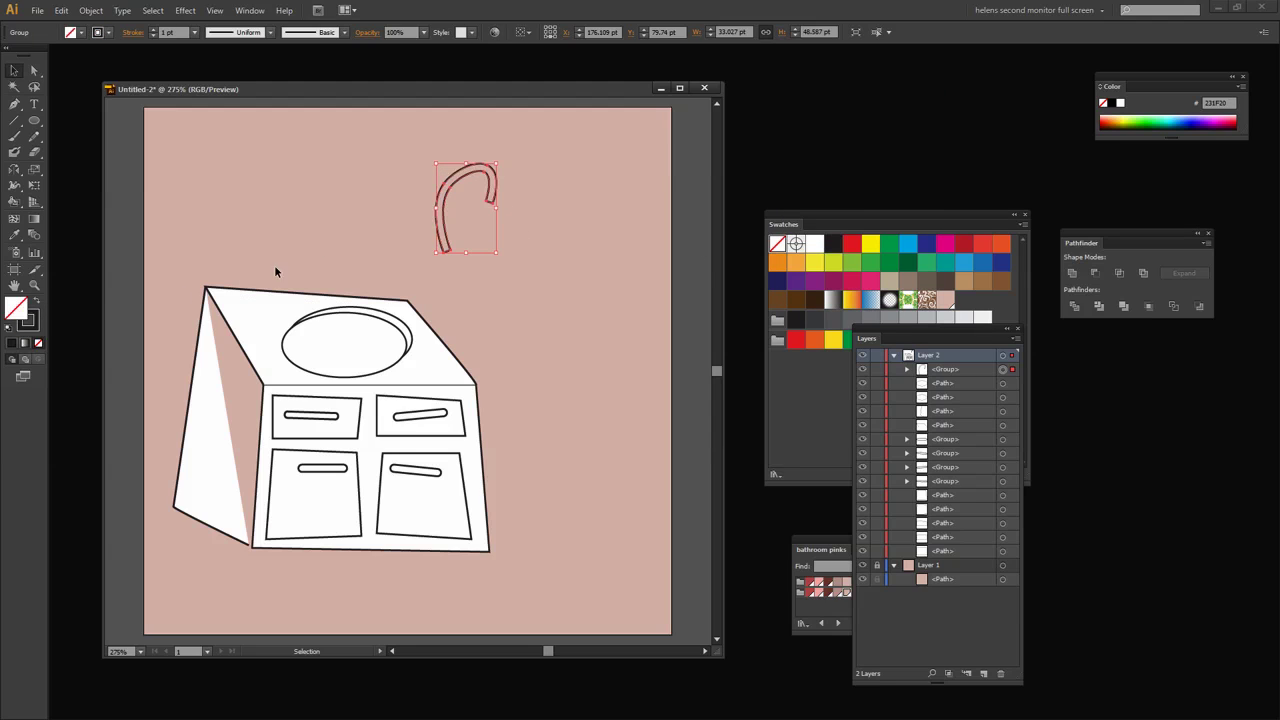
Place the outlined tap on the countertop beside the sink, rotate it slightly, and give it the default white fill and black stroke
{"action": "left_click_drag", "start_coordinate": [443, 225], "coordinate": [263, 321]}
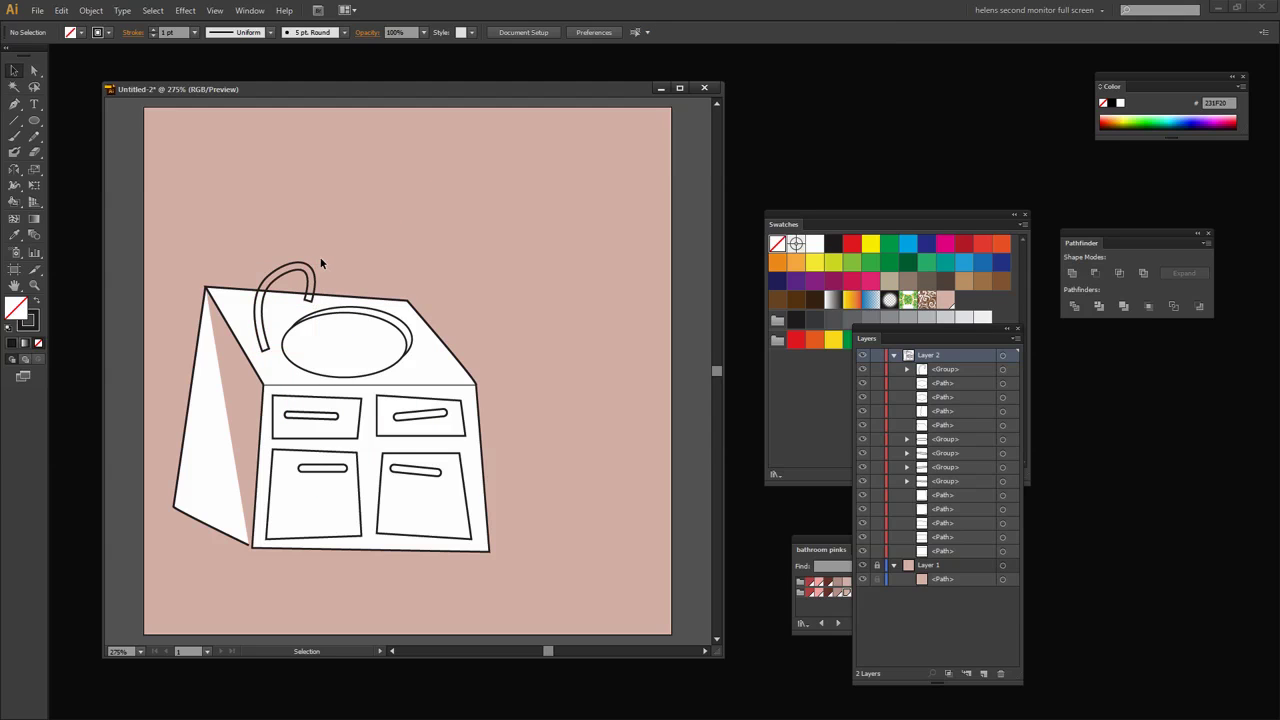
{"action": "mouse_move", "coordinate": [320, 262]}
{"action": "left_mouse_down"}
{"action": "mouse_move", "coordinate": [335, 285]}
{"action": "mouse_move", "coordinate": [322, 266]}
{"action": "left_mouse_up"}
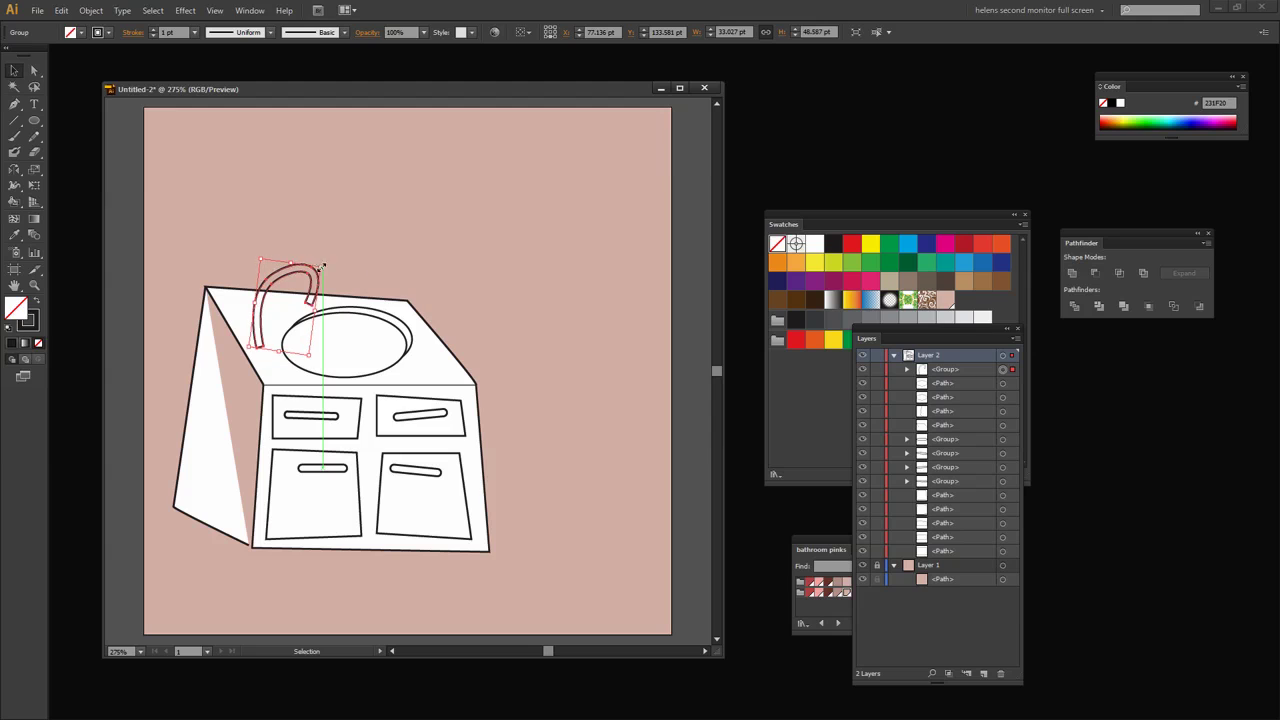
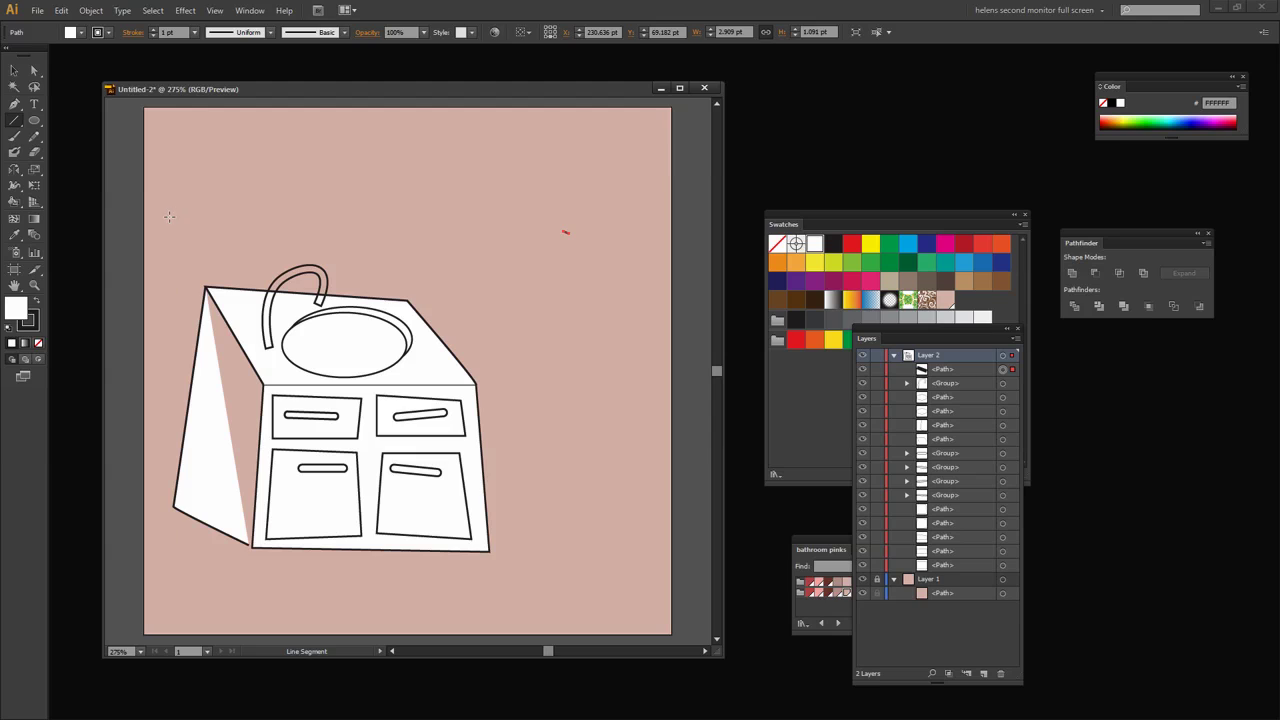
{"action": "key", "text": "ctrl+z"}
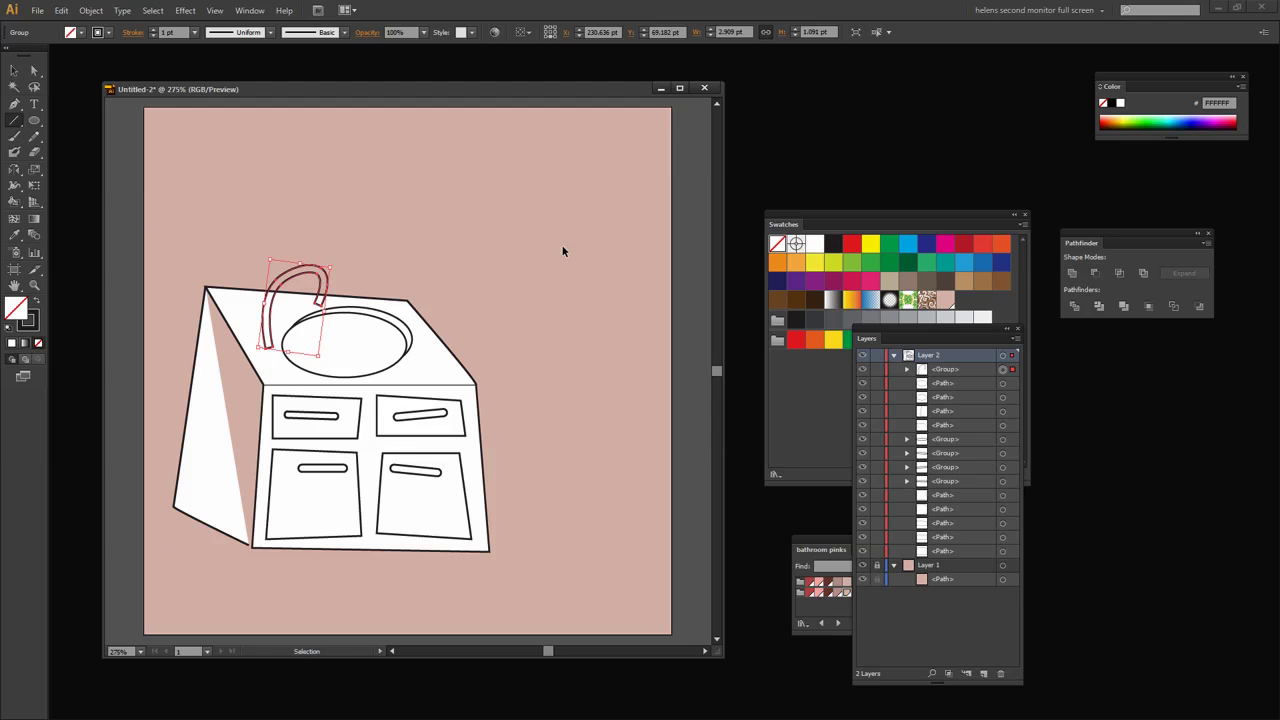
{"action": "key", "text": "backslash"}
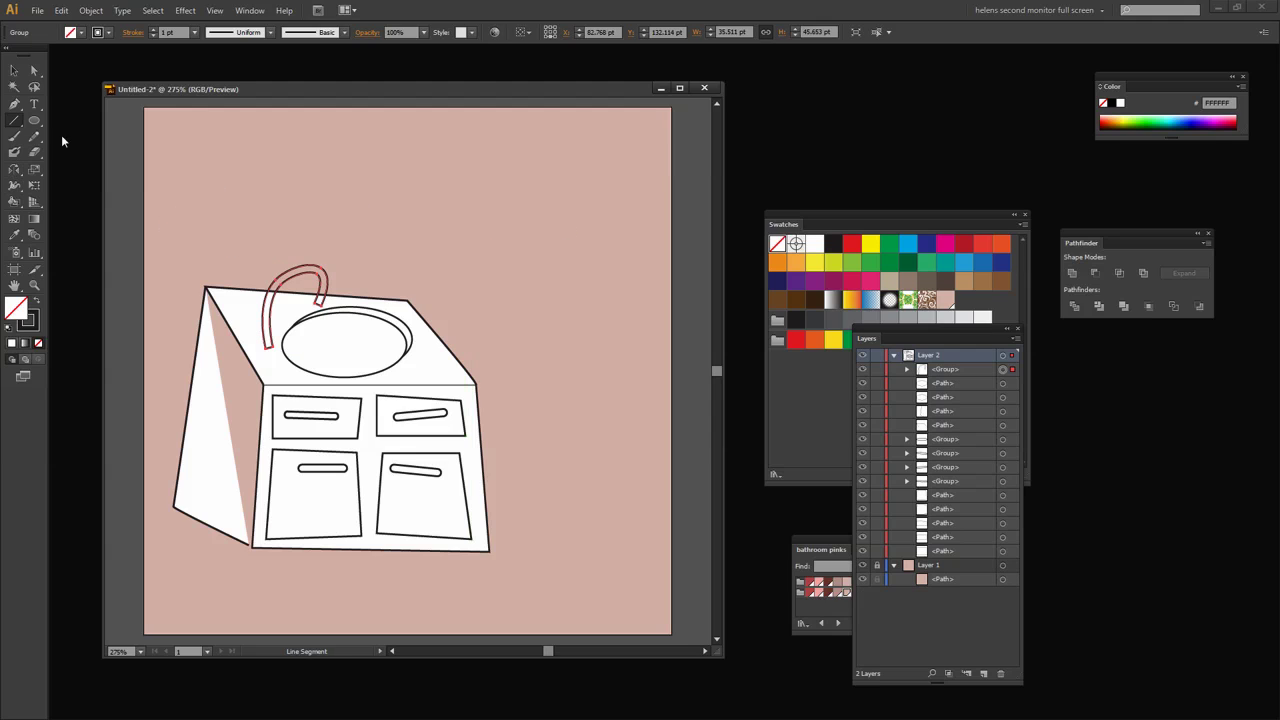
{"action": "left_click", "coordinate": [14, 104]}
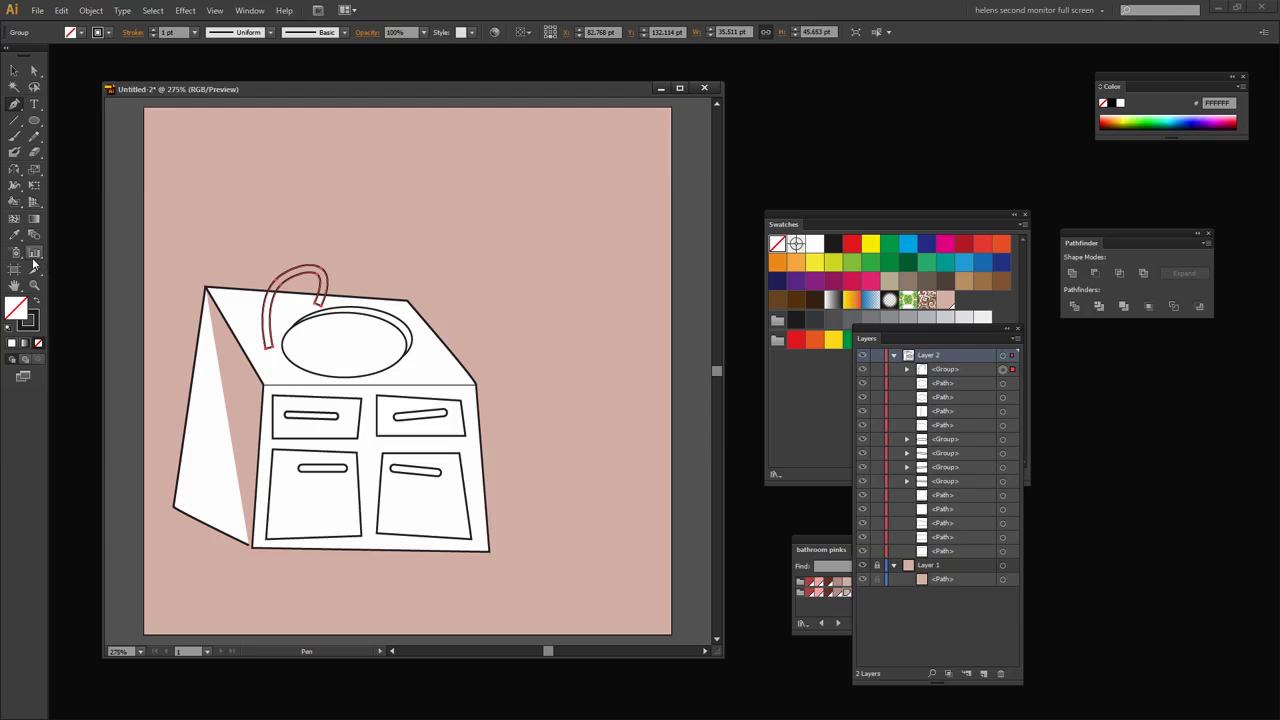
{"action": "key", "text": "d"}
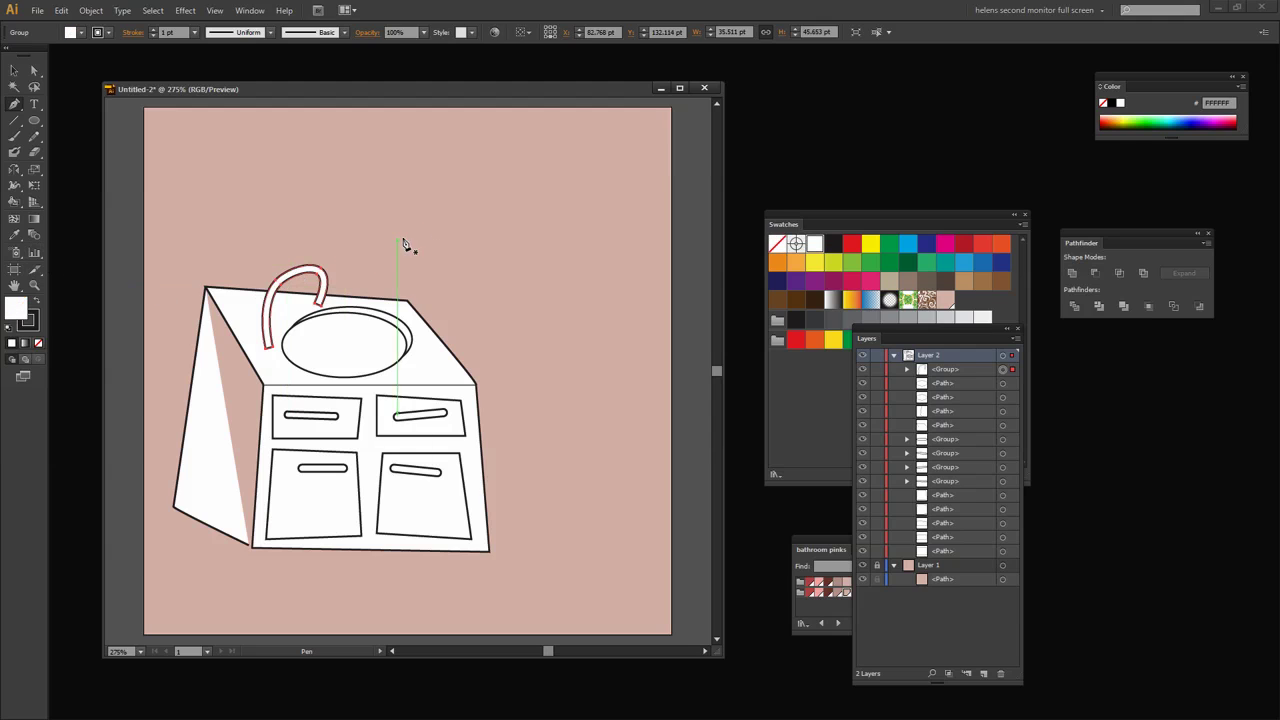
Draw a small star of three short lines about 13 pt across above the cabinet with the Pen tool
{"action": "left_click", "coordinate": [515, 199]}
{"action": "left_click_drag", "start_coordinate": [537, 197], "coordinate": [487, 217]}
{"action": "left_click", "coordinate": [487, 217], "text": "ctrl"}
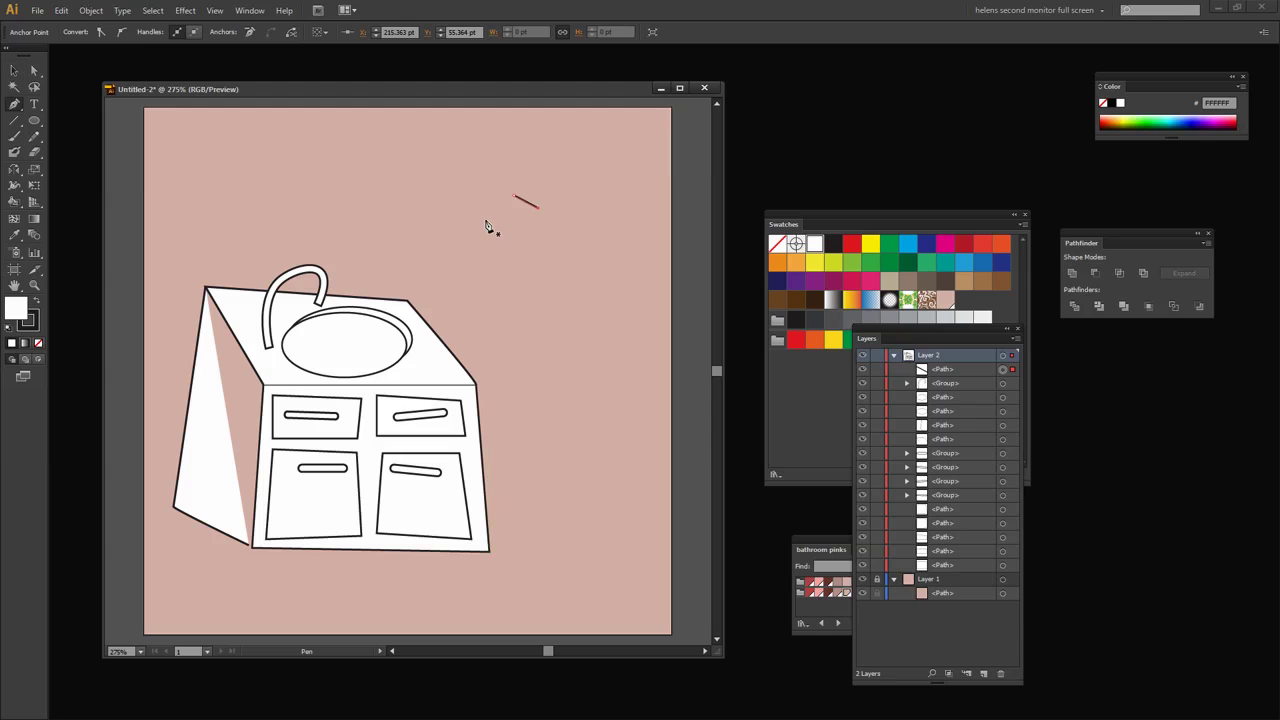
{"action": "left_click", "coordinate": [533, 196]}
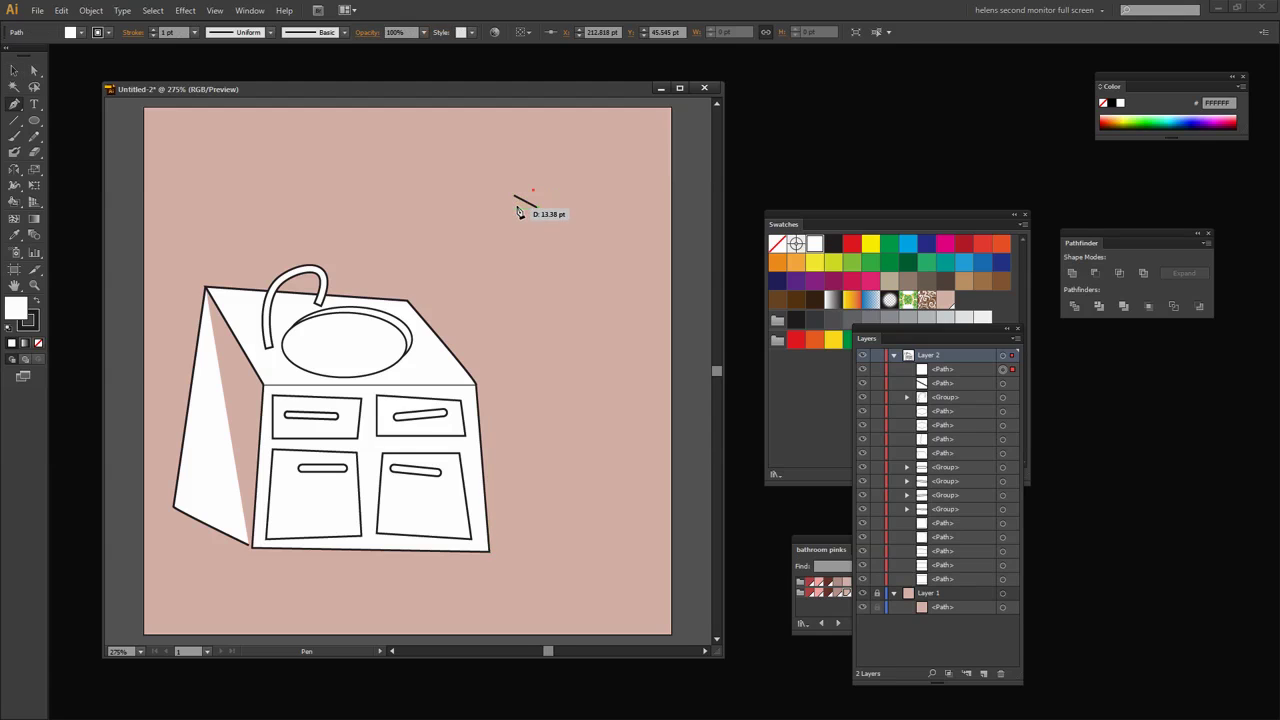
{"action": "left_click", "coordinate": [514, 208]}
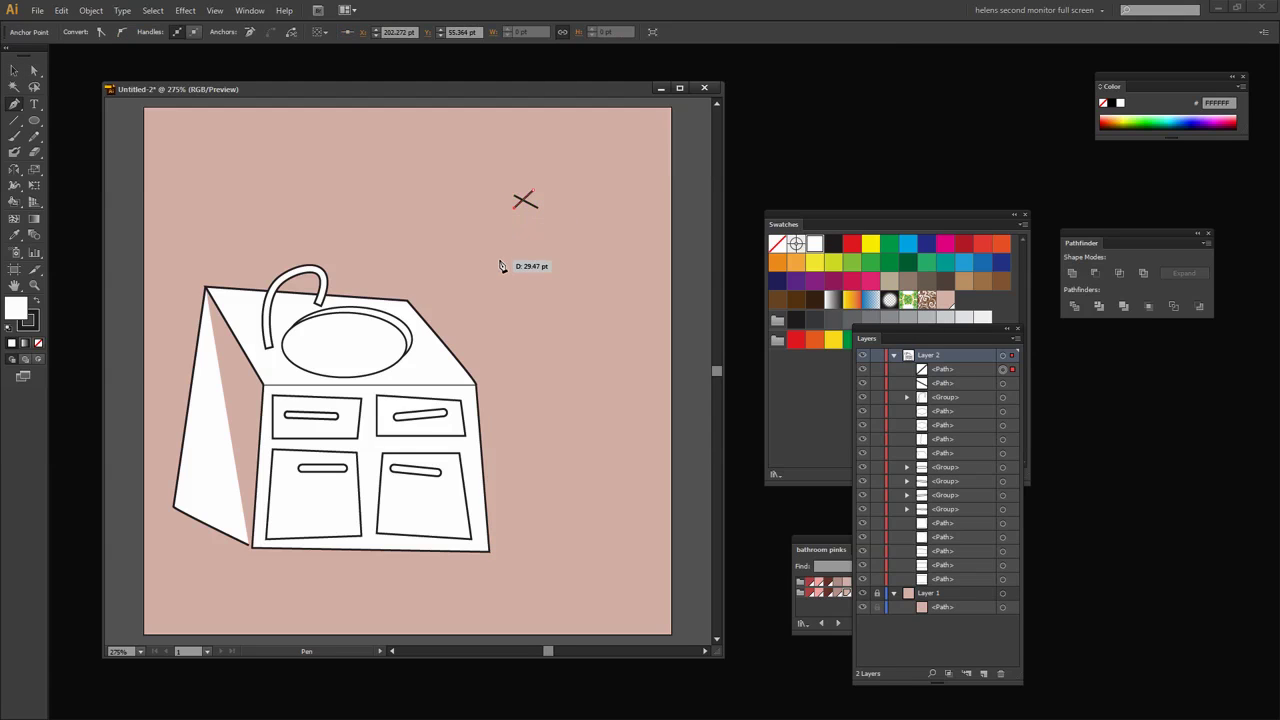
{"action": "left_click", "coordinate": [527, 205]}
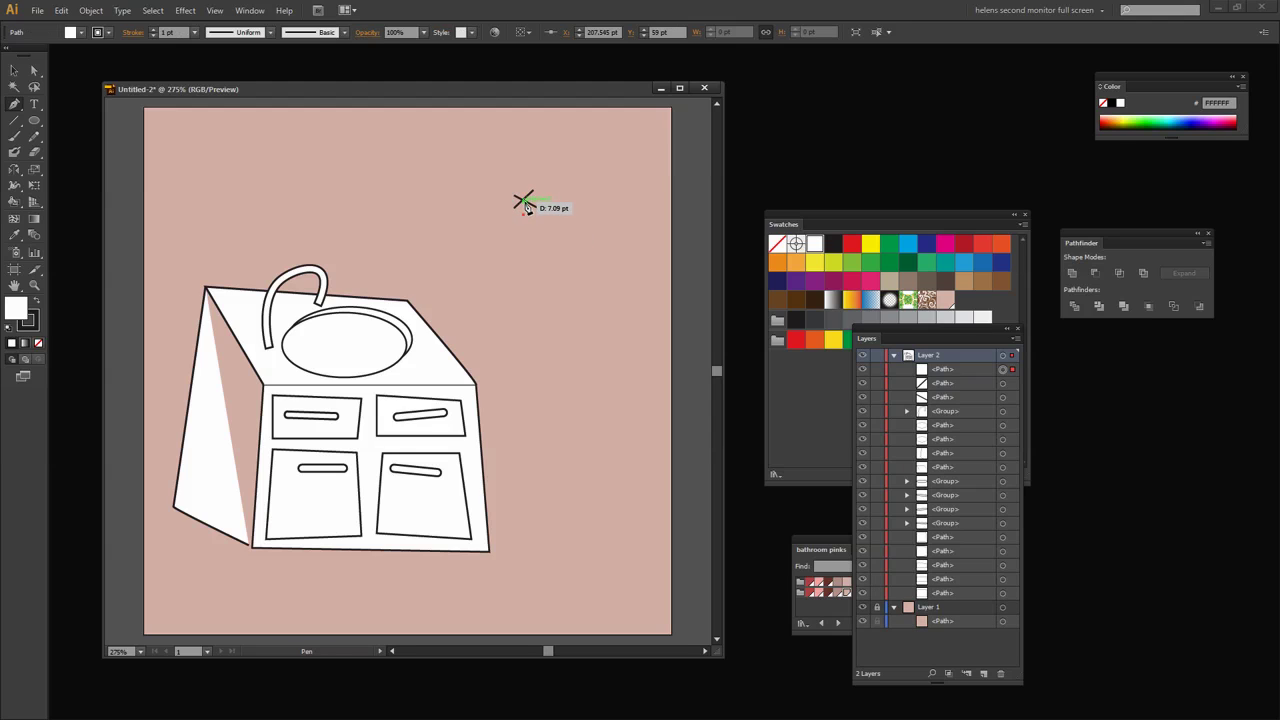
{"action": "left_click", "coordinate": [525, 203]}
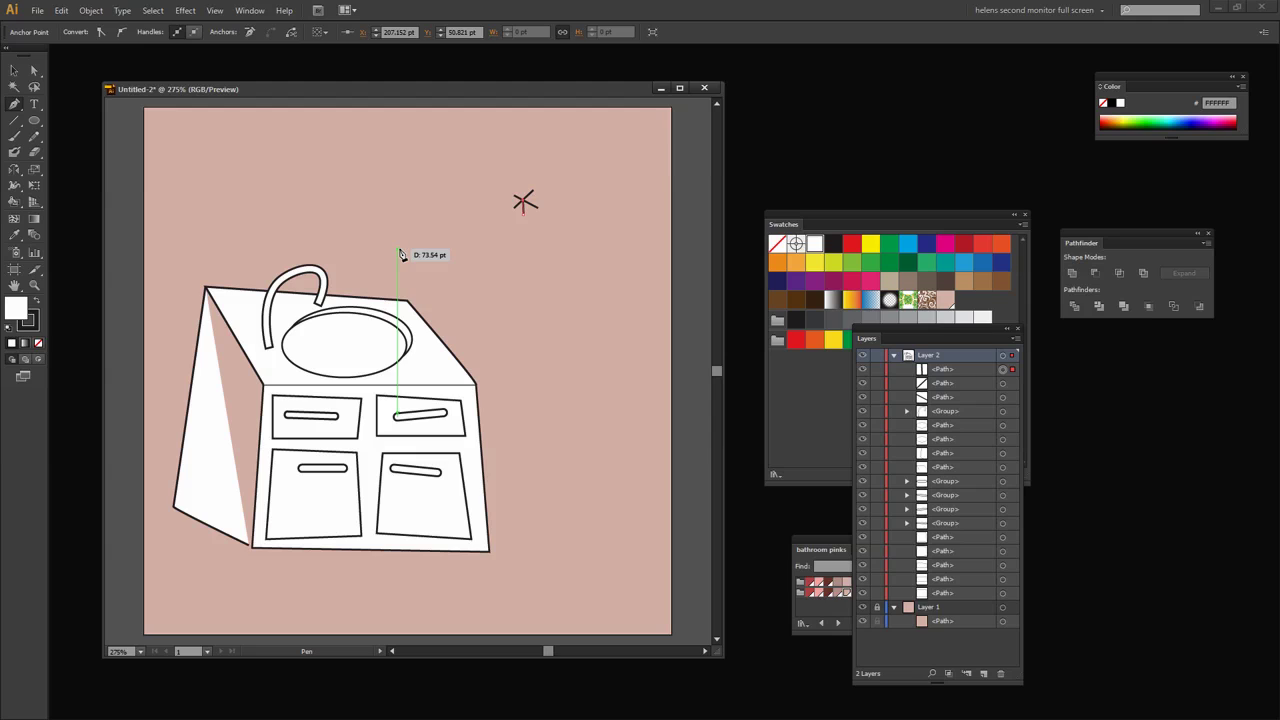
Set the star lines' stroke weight to 3 pt and expand their fill and stroke into shapes
{"action": "key", "text": "v"}
{"action": "left_click_drag", "start_coordinate": [570, 221], "coordinate": [474, 163]}
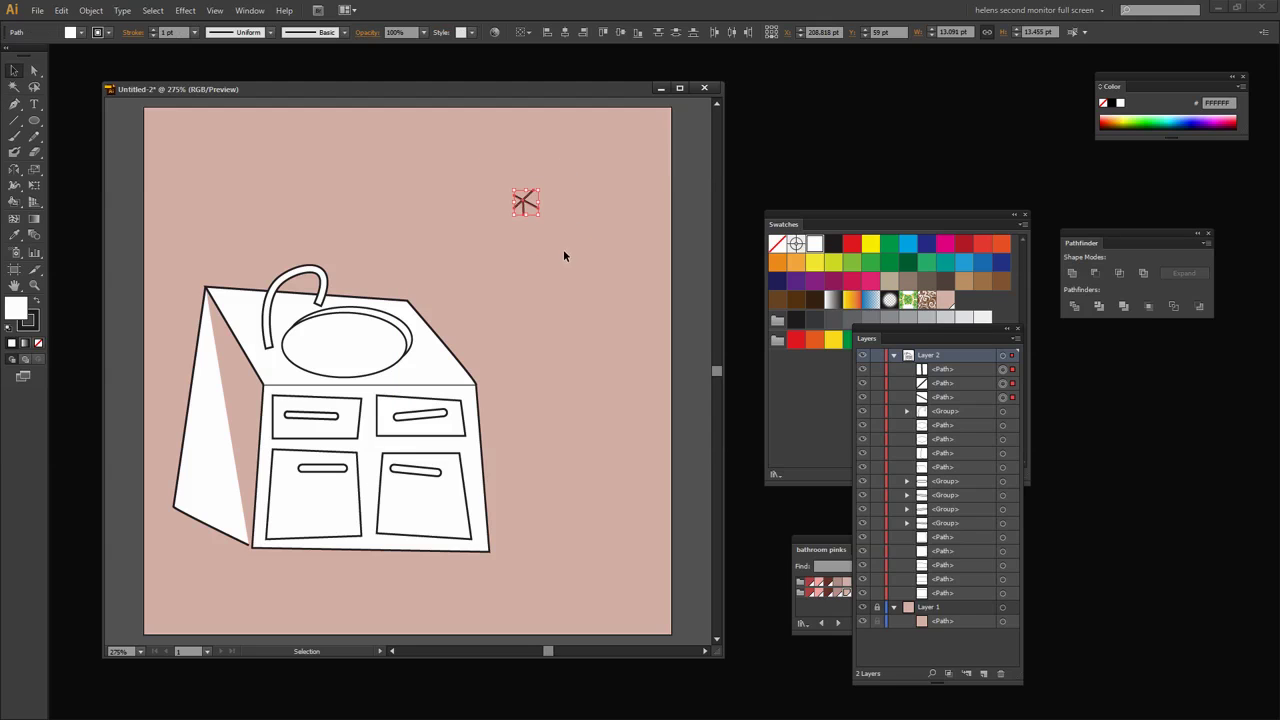
{"action": "left_click", "coordinate": [153, 29]}
{"action": "left_click", "coordinate": [153, 29]}
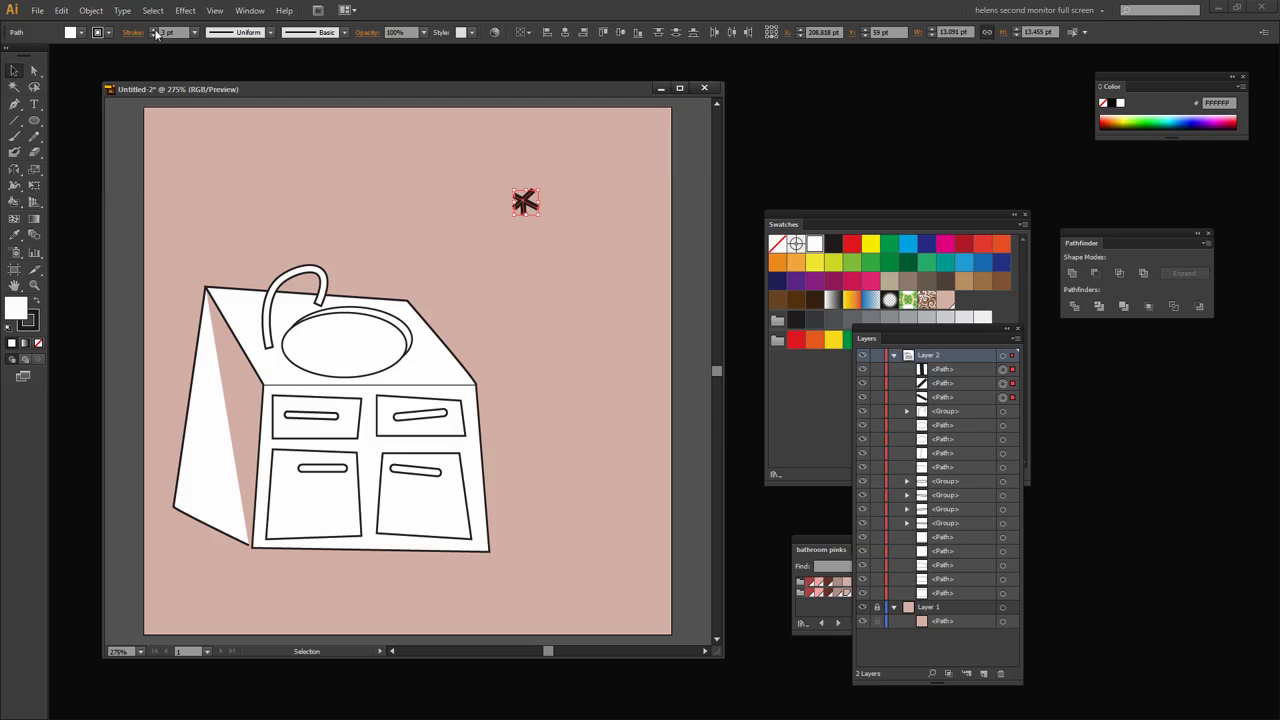
{"action": "left_click", "coordinate": [88, 11]}
{"action": "left_click", "coordinate": [105, 155]}
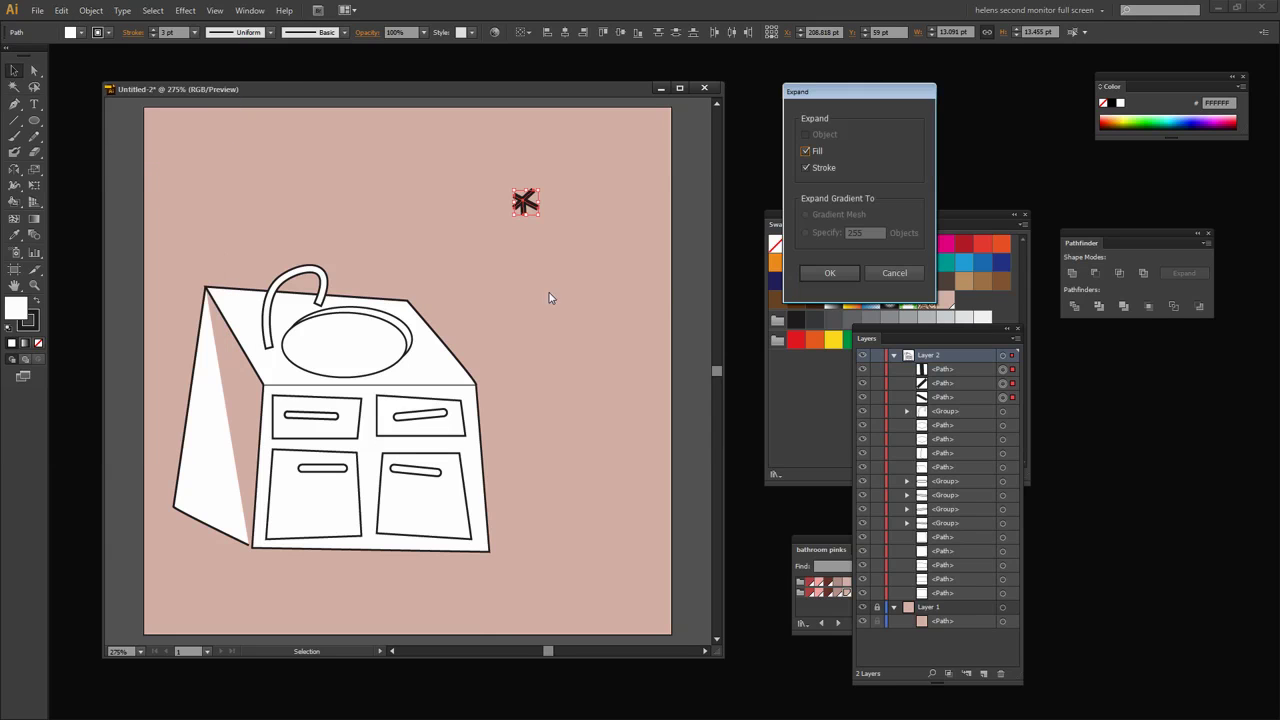
{"action": "left_click", "coordinate": [818, 272]}
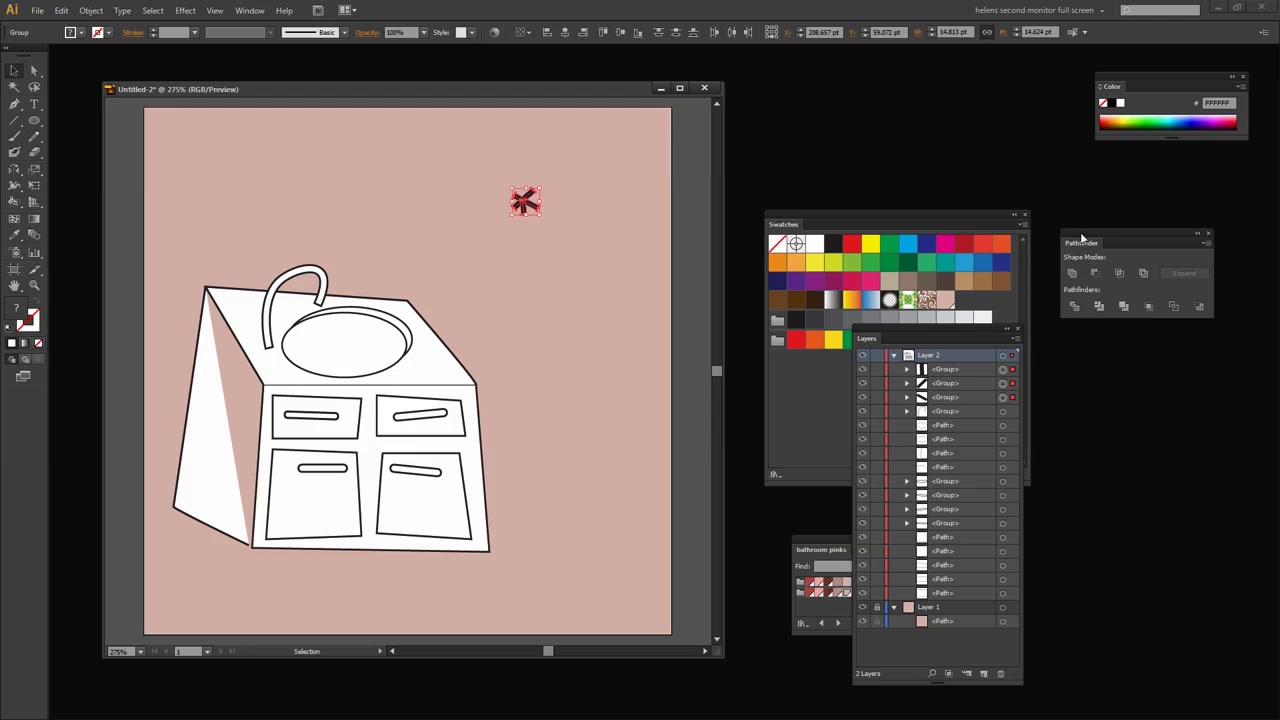
Unite the expanded star pieces into one shape with Pathfinder
{"action": "left_click_drag", "start_coordinate": [1094, 230], "coordinate": [799, 93]}
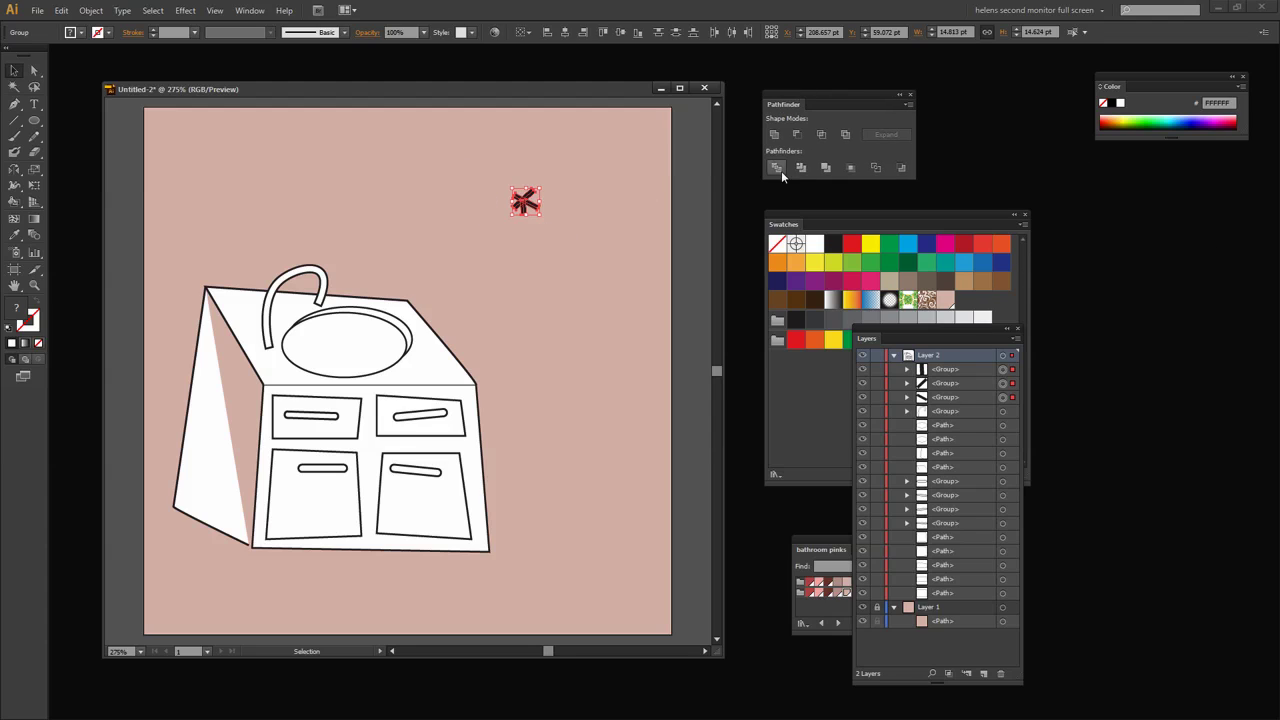
{"action": "left_click", "coordinate": [775, 137]}
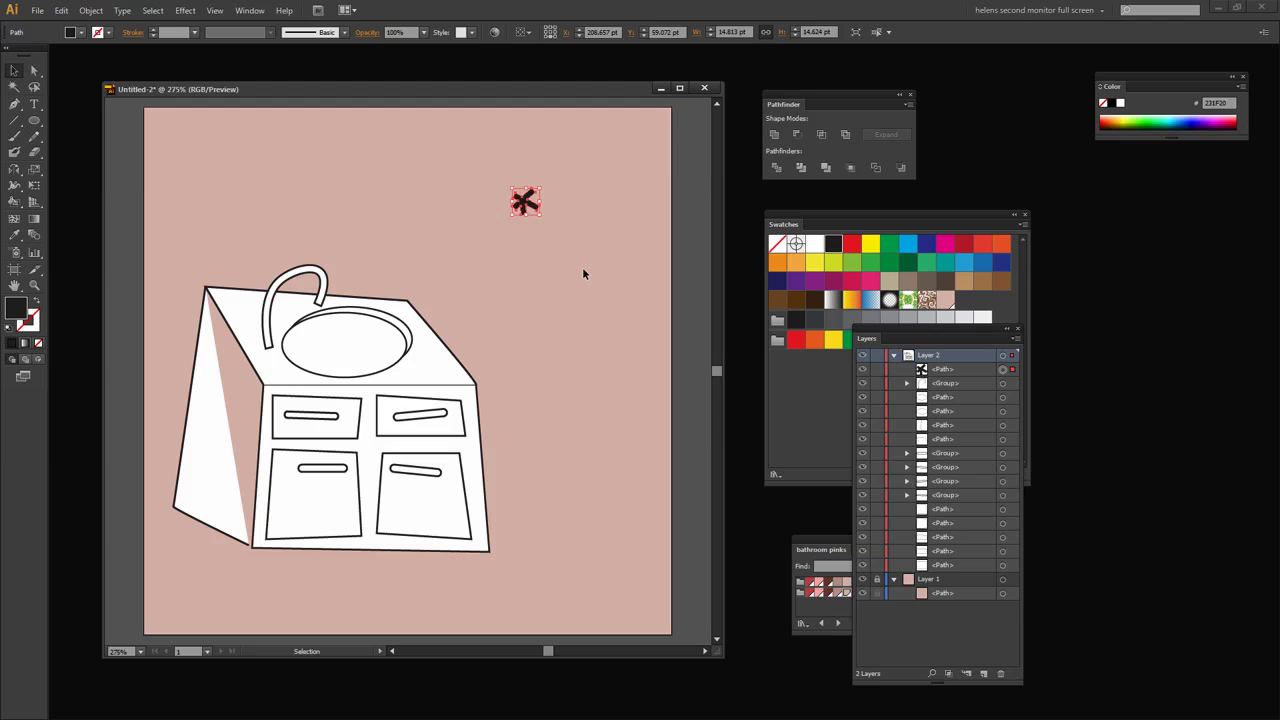
{"action": "left_click", "coordinate": [537, 229]}
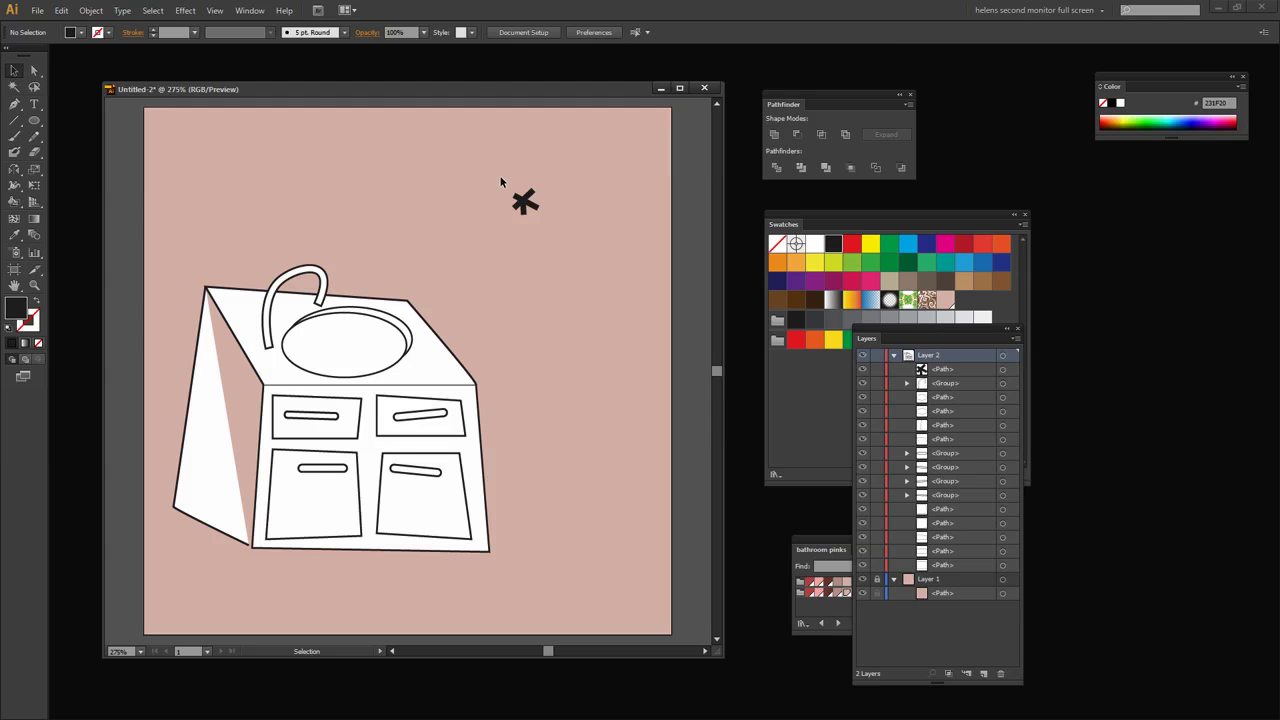
Swap the star's fill and stroke, and place two copies on the countertop as tap handles, one inside the arch and one at the base
{"action": "left_click_drag", "start_coordinate": [547, 235], "coordinate": [547, 235]}
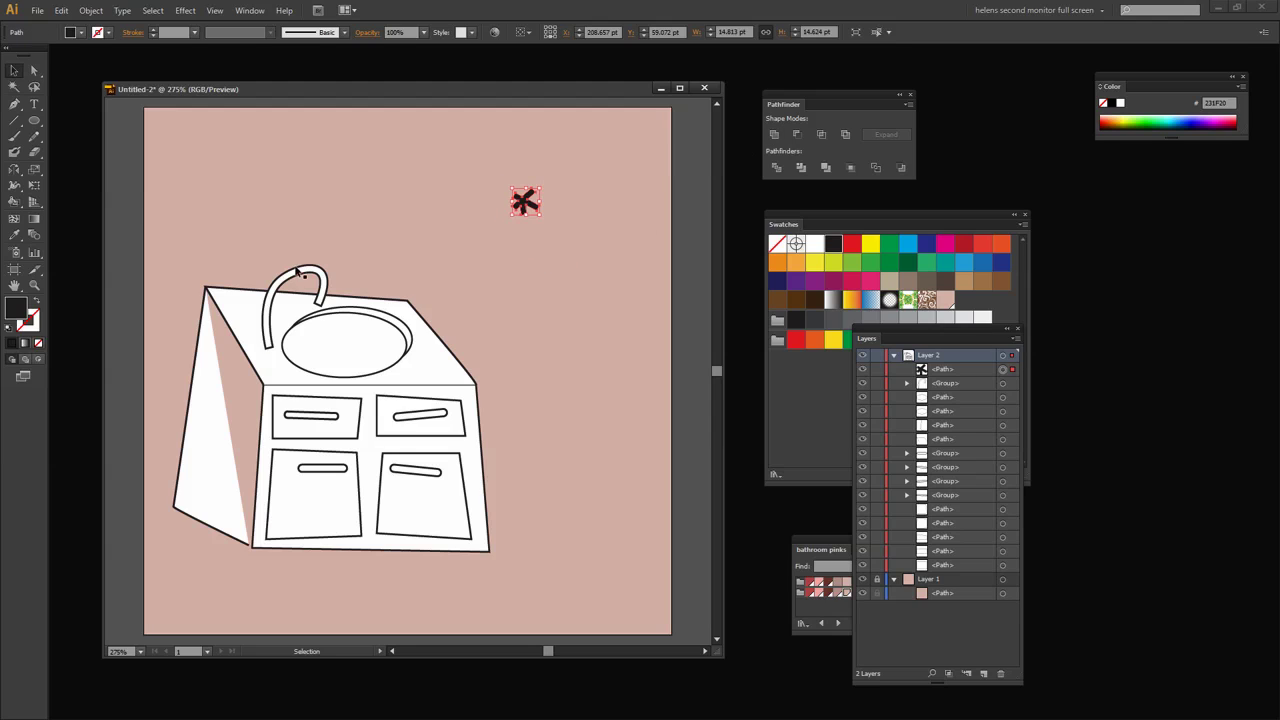
{"action": "left_click", "coordinate": [35, 302]}
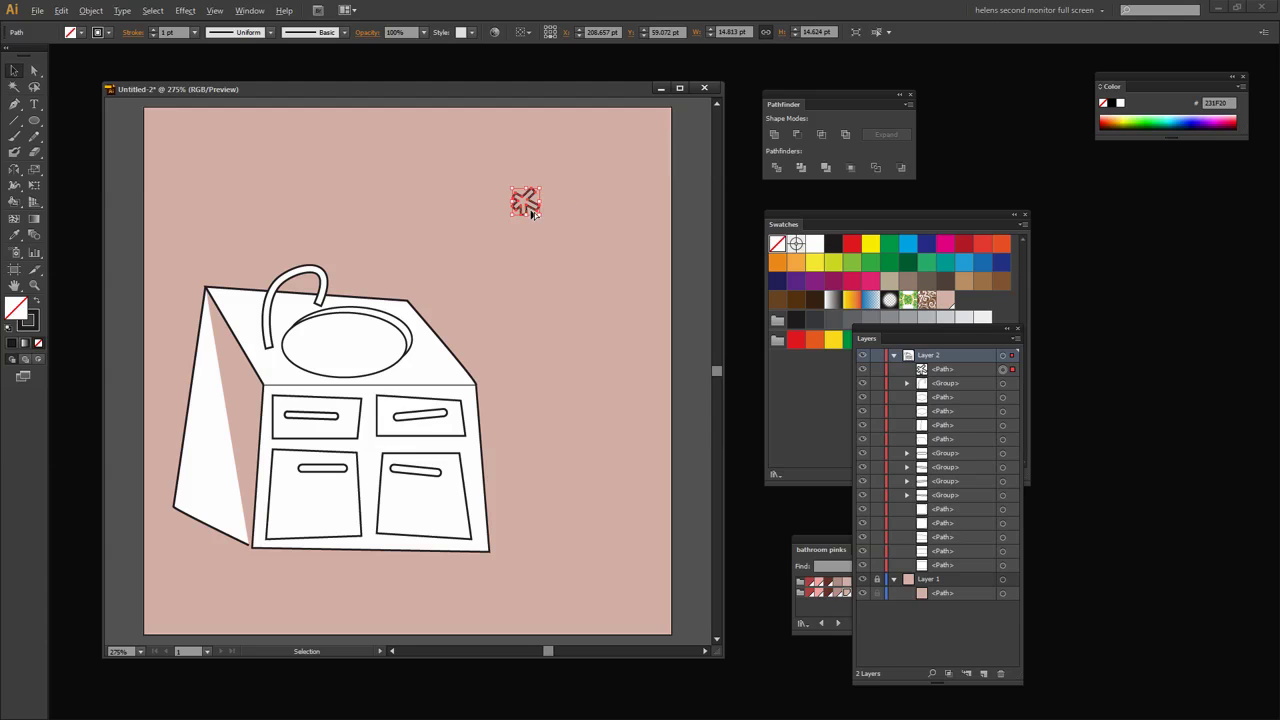
{"action": "left_click_drag", "start_coordinate": [527, 210], "coordinate": [286, 310]}
{"action": "left_click", "coordinate": [530, 377]}
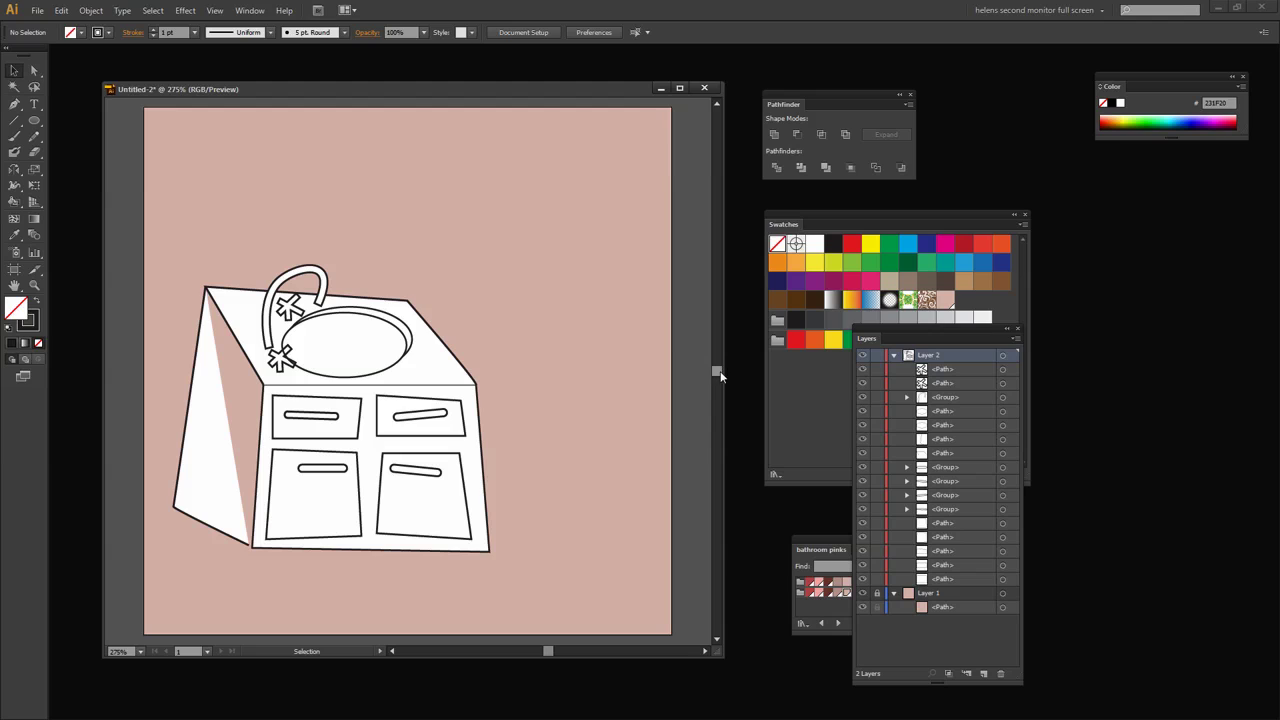
Draw a long, thin four-sided bar across the pink background above the tap with the Pen tool
{"action": "left_click_drag", "start_coordinate": [720, 373], "coordinate": [725, 368]}
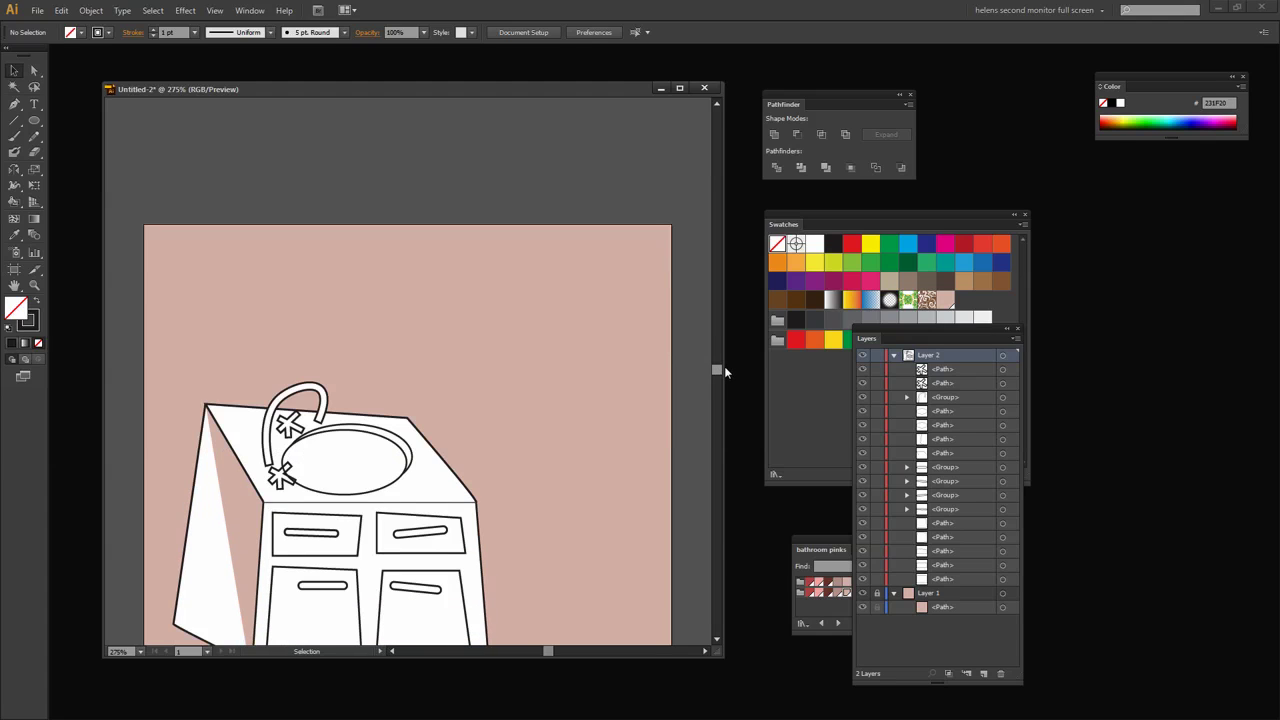
{"action": "left_click", "coordinate": [12, 105]}
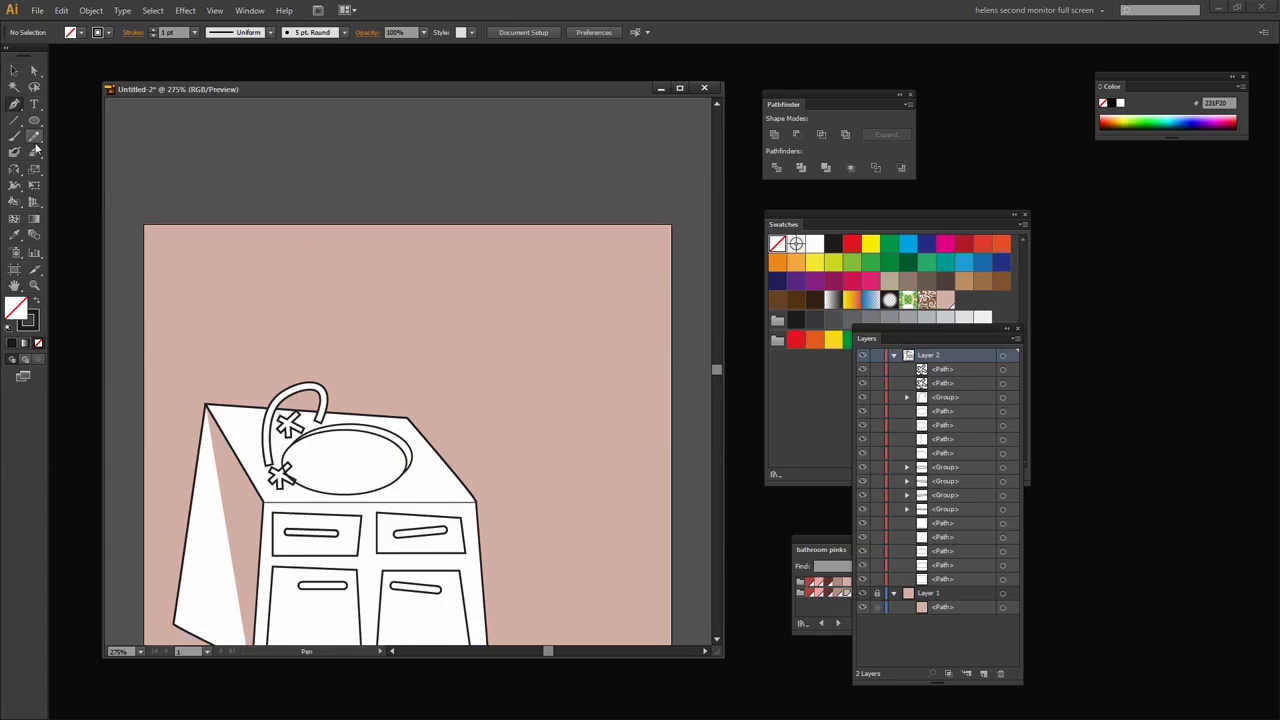
{"action": "left_click", "coordinate": [214, 304]}
{"action": "left_click", "coordinate": [440, 306]}
{"action": "left_click", "coordinate": [440, 294]}
{"action": "left_click", "coordinate": [214, 298]}
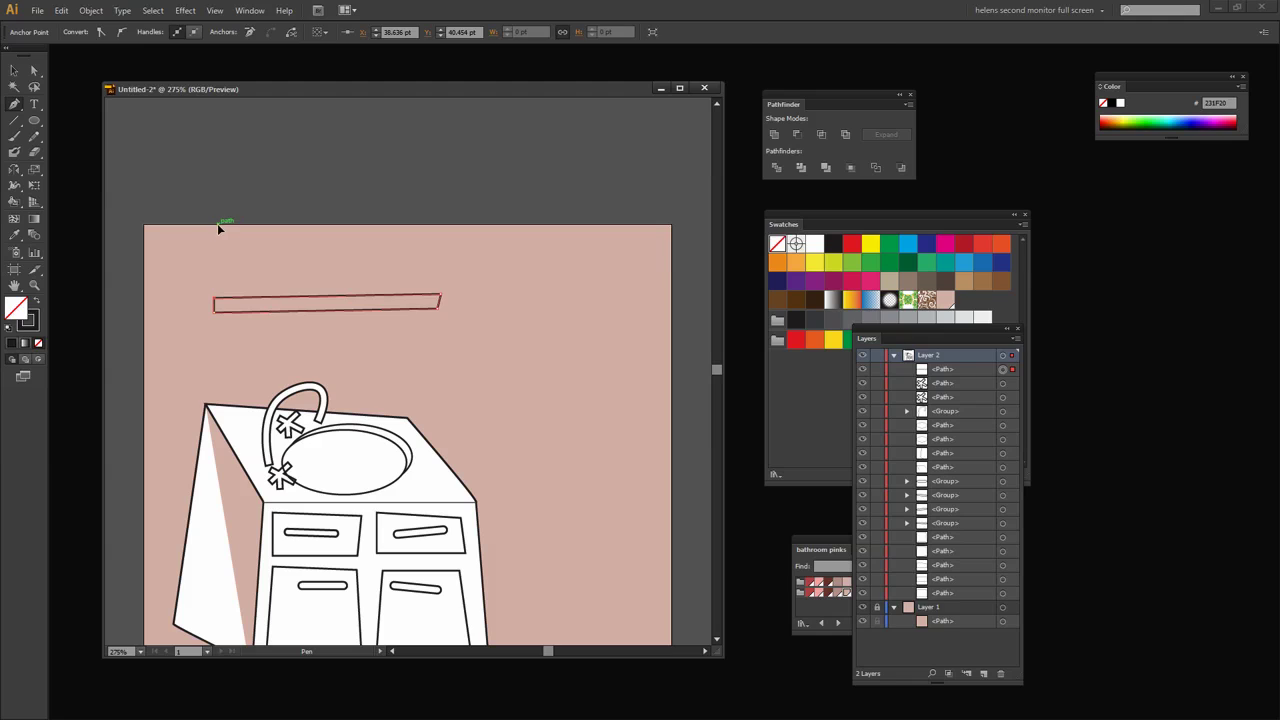
Draw two slanted lines from the artboard's top edge down to the bar with the Pen tool and join their upper ends
{"action": "left_click", "coordinate": [217, 223]}
{"action": "left_click", "coordinate": [225, 299]}
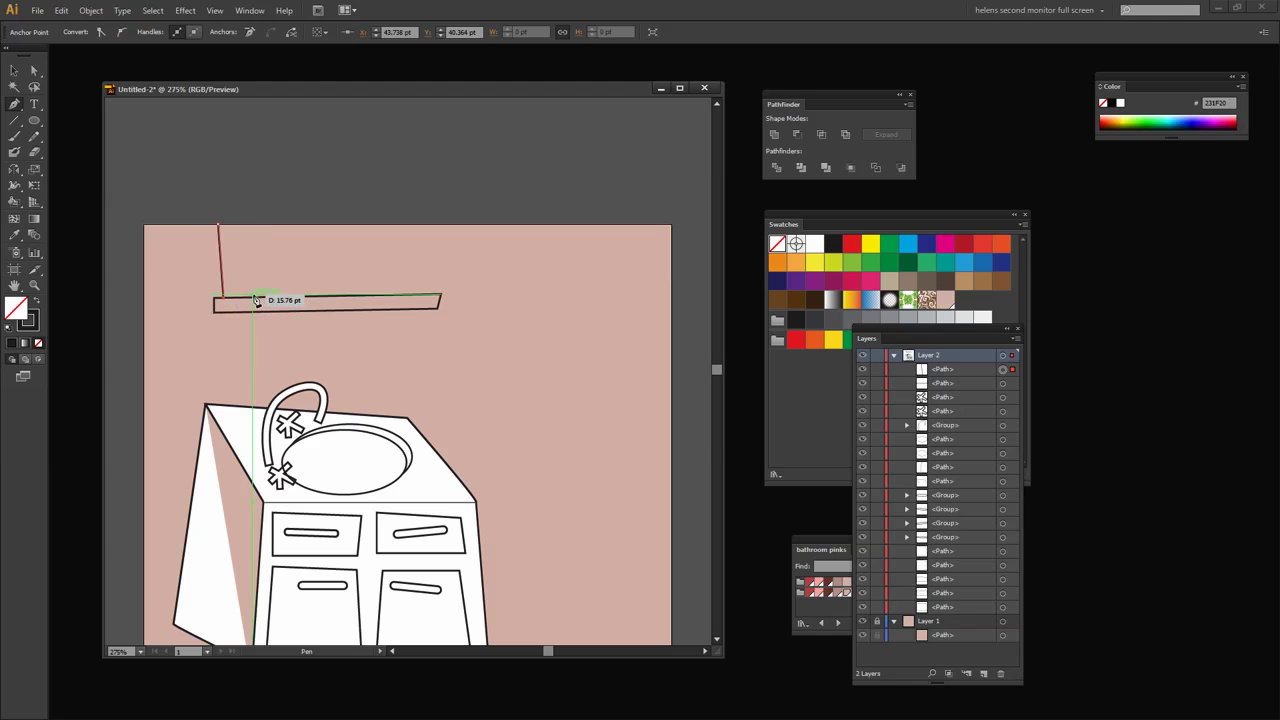
{"action": "key", "text": "v"}
{"action": "key", "text": "ctrl+shift+a"}
{"action": "key", "text": "p"}
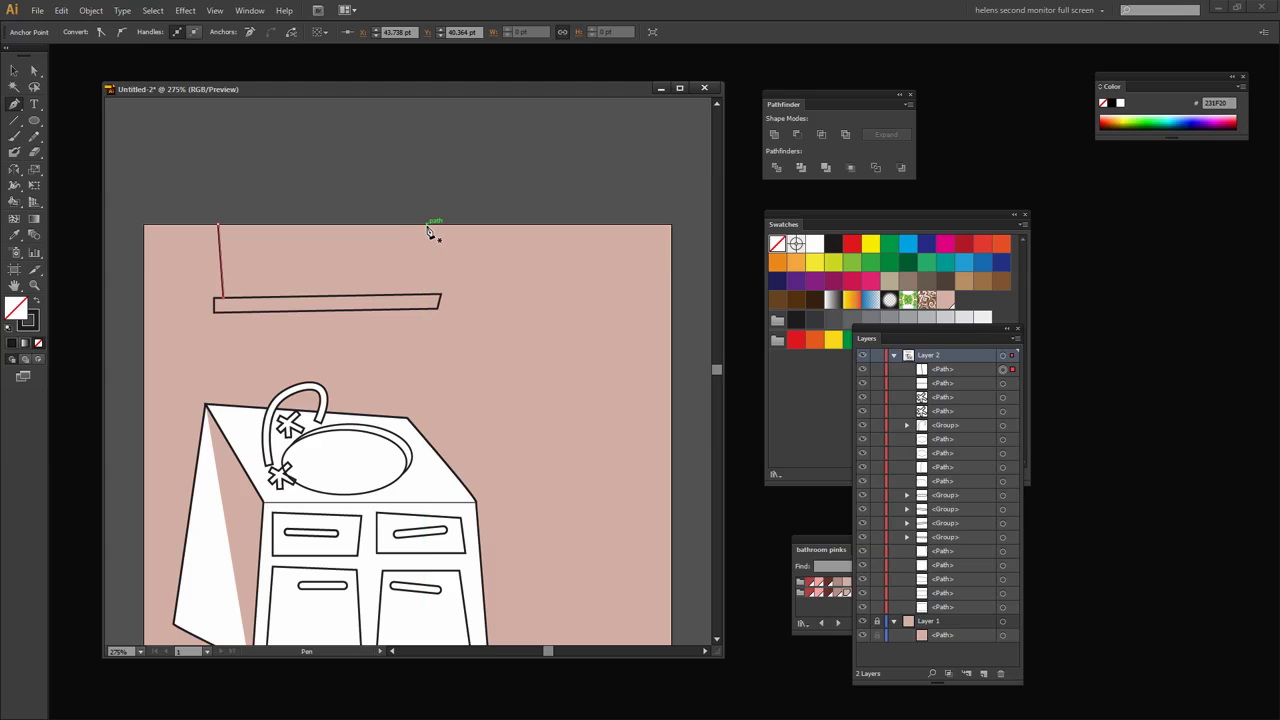
{"action": "left_click", "coordinate": [428, 225]}
{"action": "left_click", "coordinate": [423, 303]}
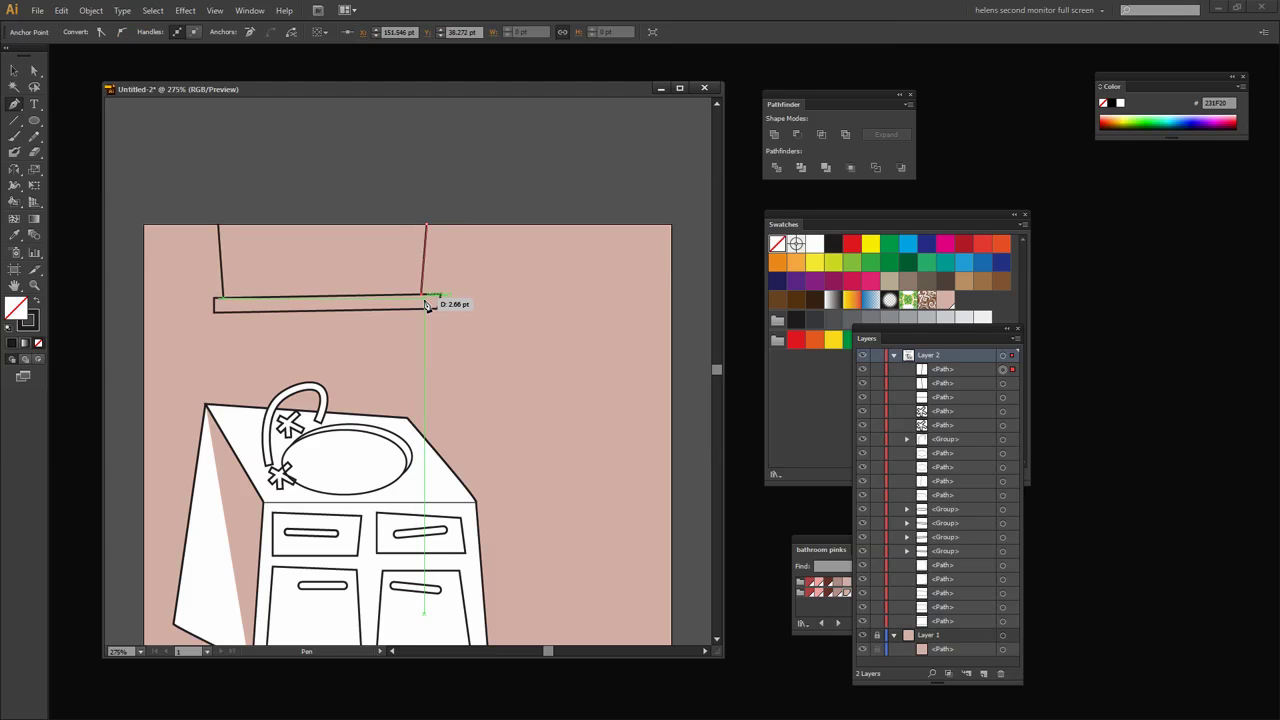
{"action": "left_click", "coordinate": [421, 306], "text": "ctrl"}
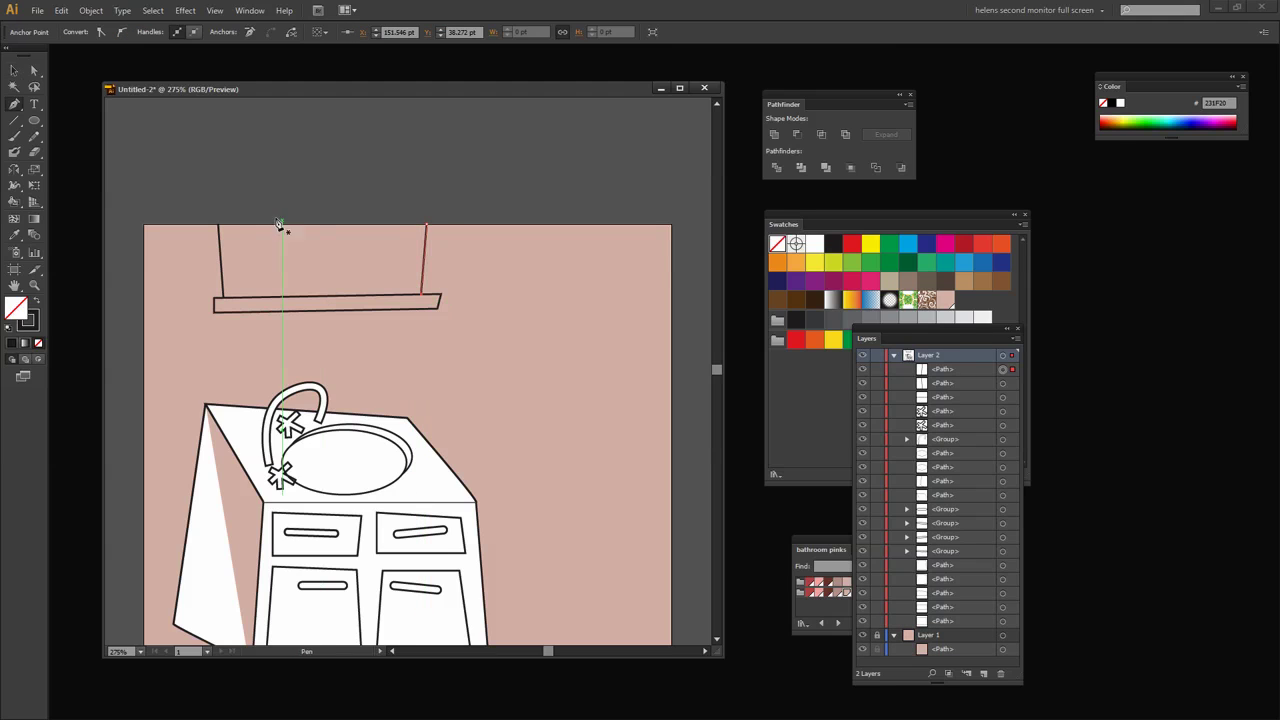
{"action": "left_click", "coordinate": [222, 230]}
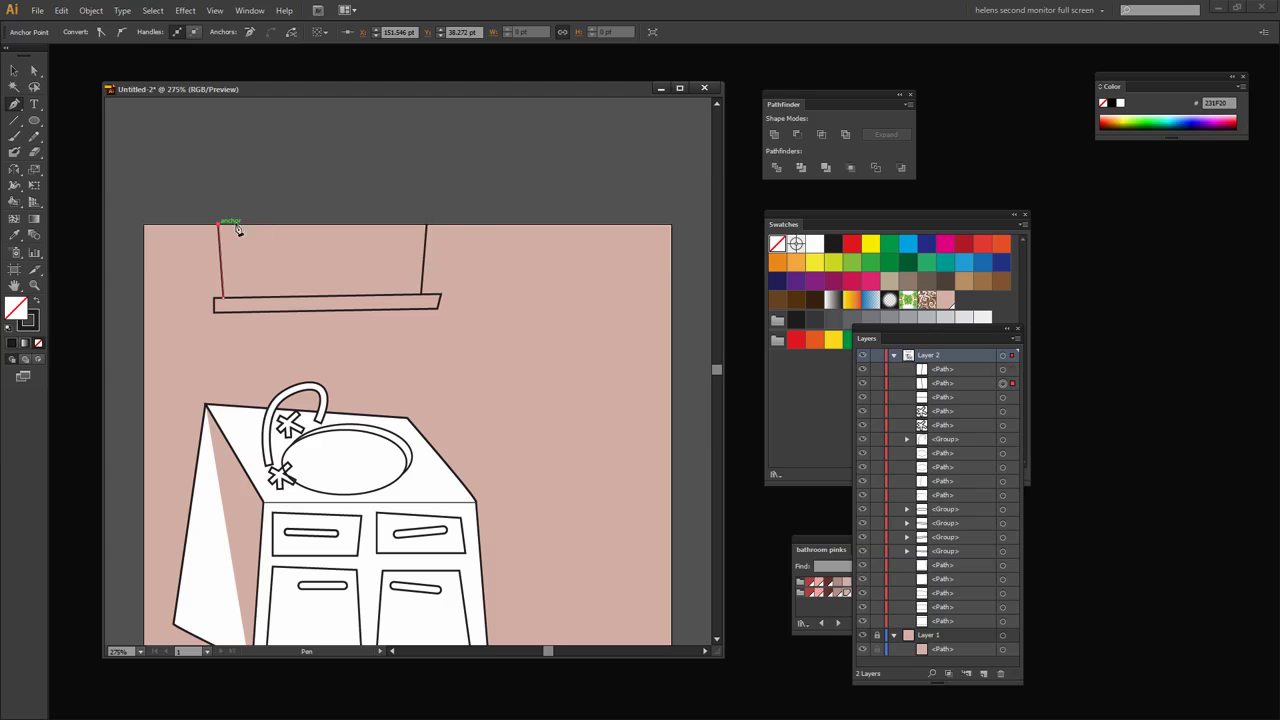
{"action": "left_click", "coordinate": [426, 228]}
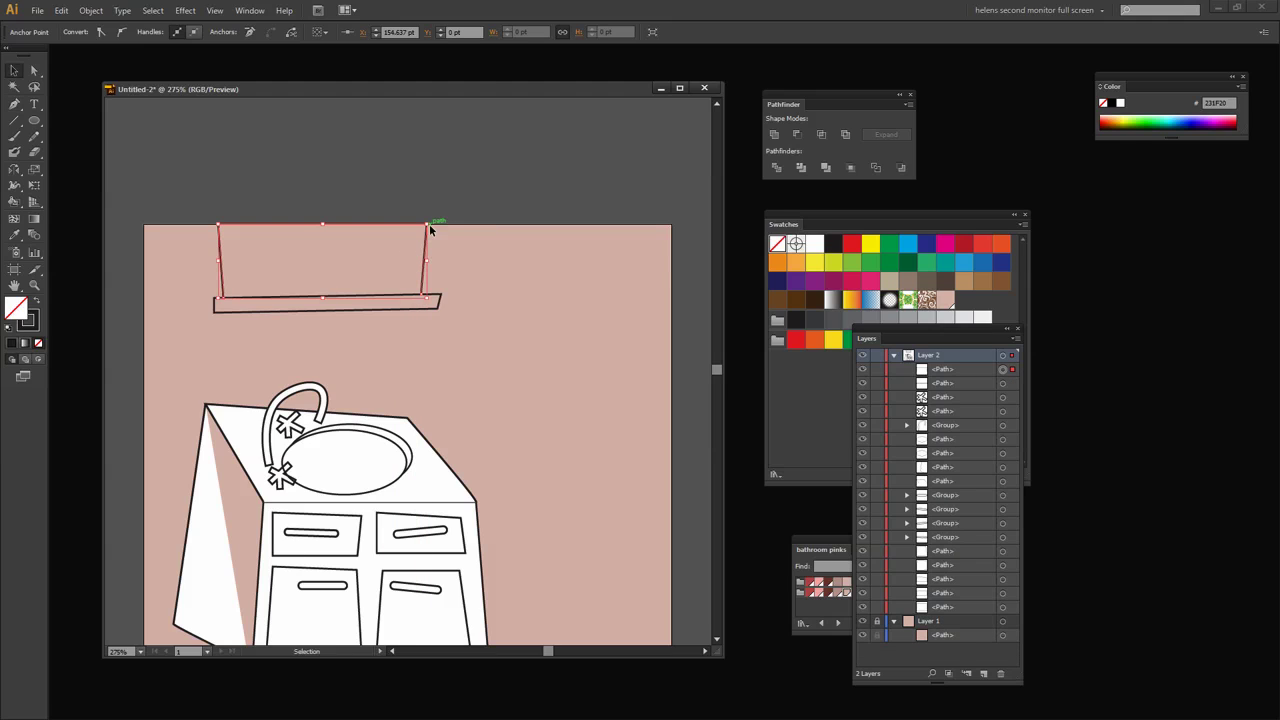
Draw a closed four-sided pane inside the left half of the frame above the bar
{"action": "left_click", "coordinate": [231, 236]}
{"action": "left_click", "coordinate": [231, 286]}
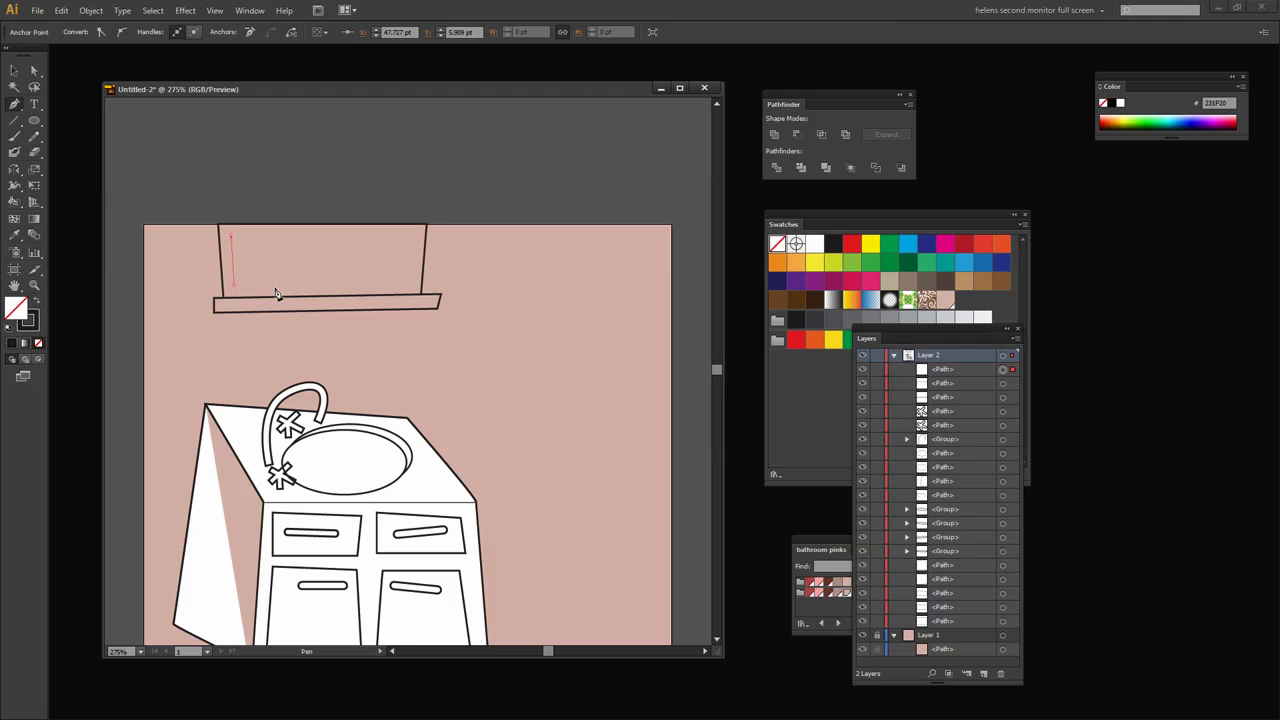
{"action": "left_click", "coordinate": [318, 287]}
{"action": "left_click", "coordinate": [316, 237]}
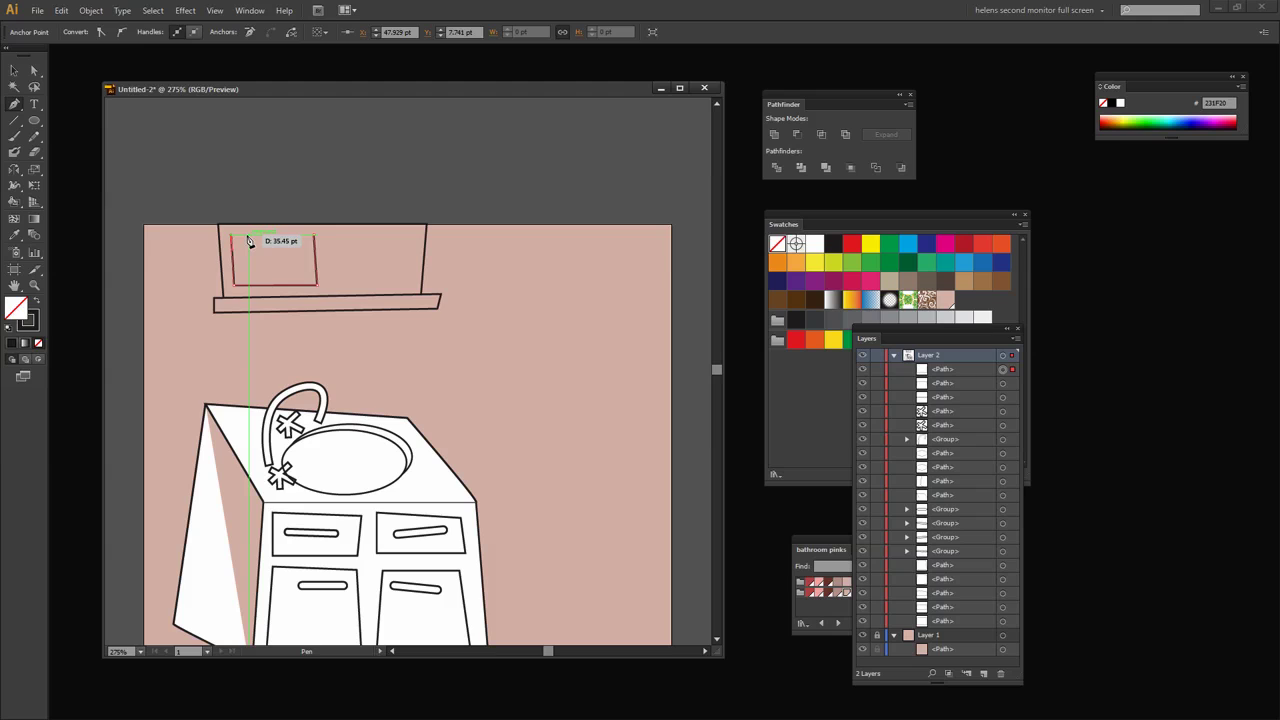
{"action": "left_click", "coordinate": [231, 237]}
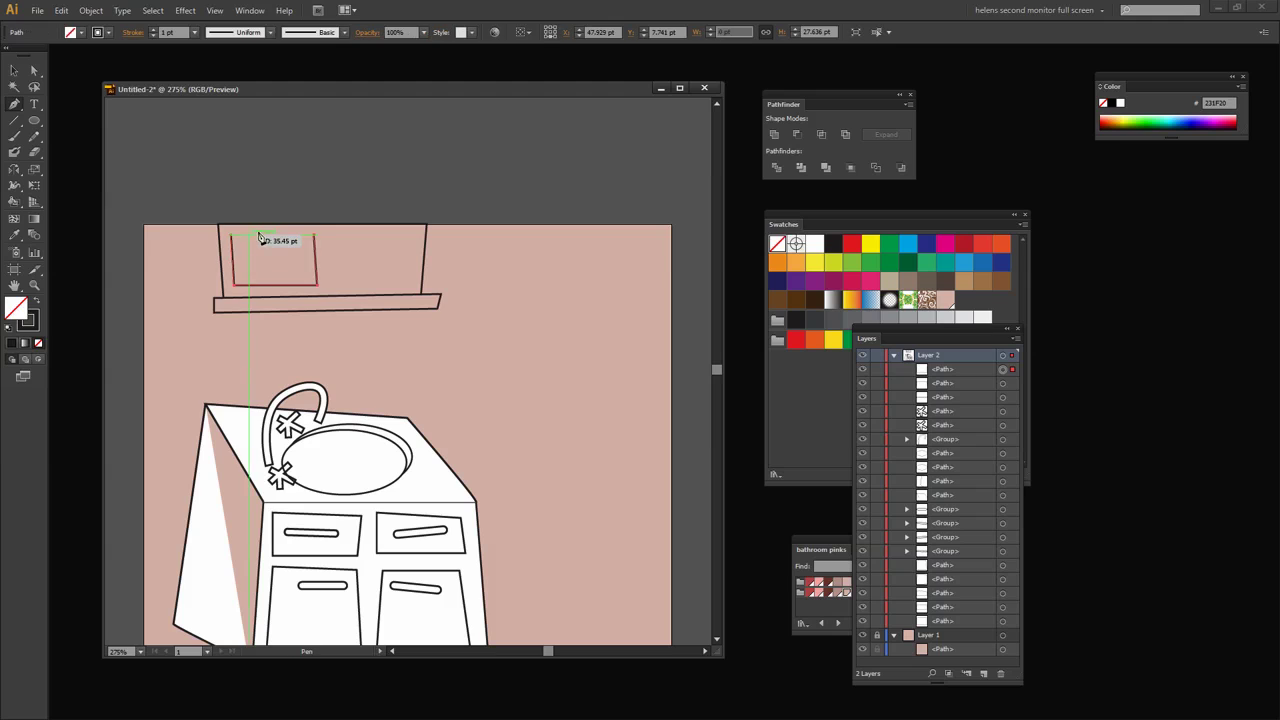
Draw a second closed four-sided pane with a sloping top edge inside the right half of the frame
{"action": "left_click", "coordinate": [327, 236]}
{"action": "left_click", "coordinate": [332, 285]}
{"action": "left_click", "coordinate": [400, 284]}
{"action": "left_click", "coordinate": [400, 241]}
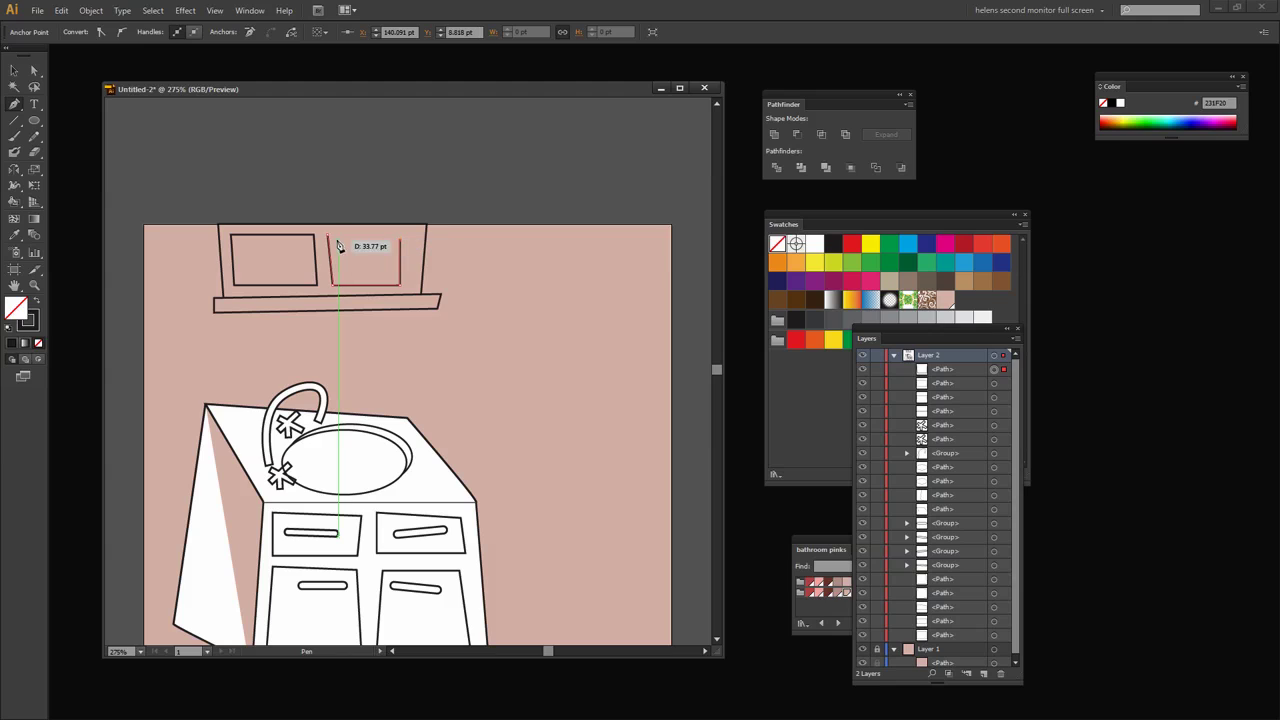
{"action": "left_click", "coordinate": [327, 236]}
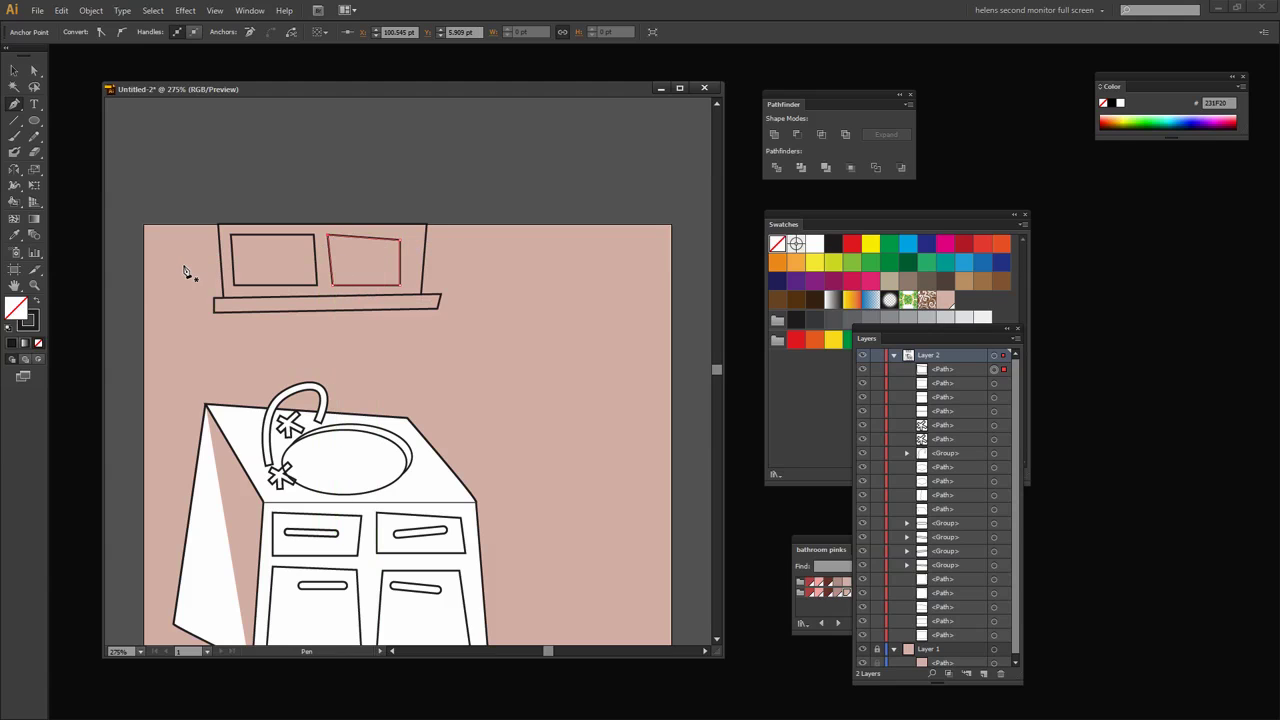
Duplicate both window panes, offsetting the left copy slightly to the left and the right copy slightly to the right
{"action": "left_click", "coordinate": [14, 70]}
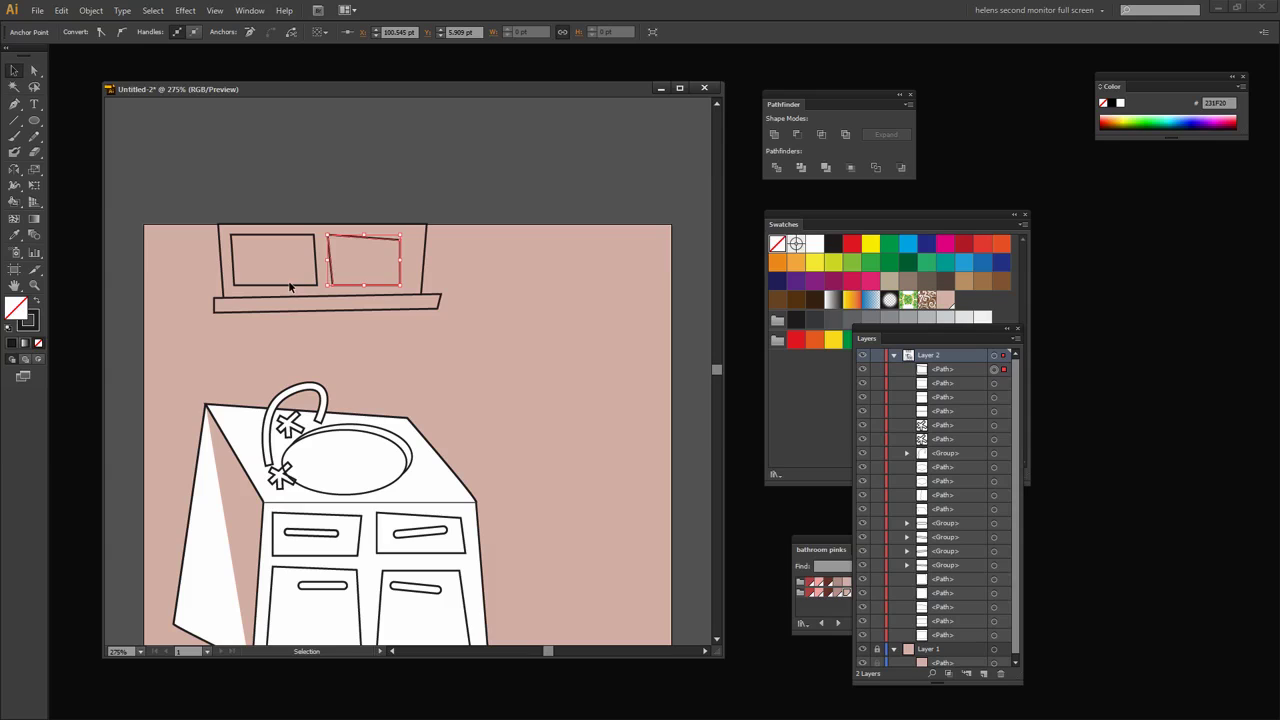
{"action": "left_click_drag", "start_coordinate": [293, 289], "coordinate": [289, 291]}
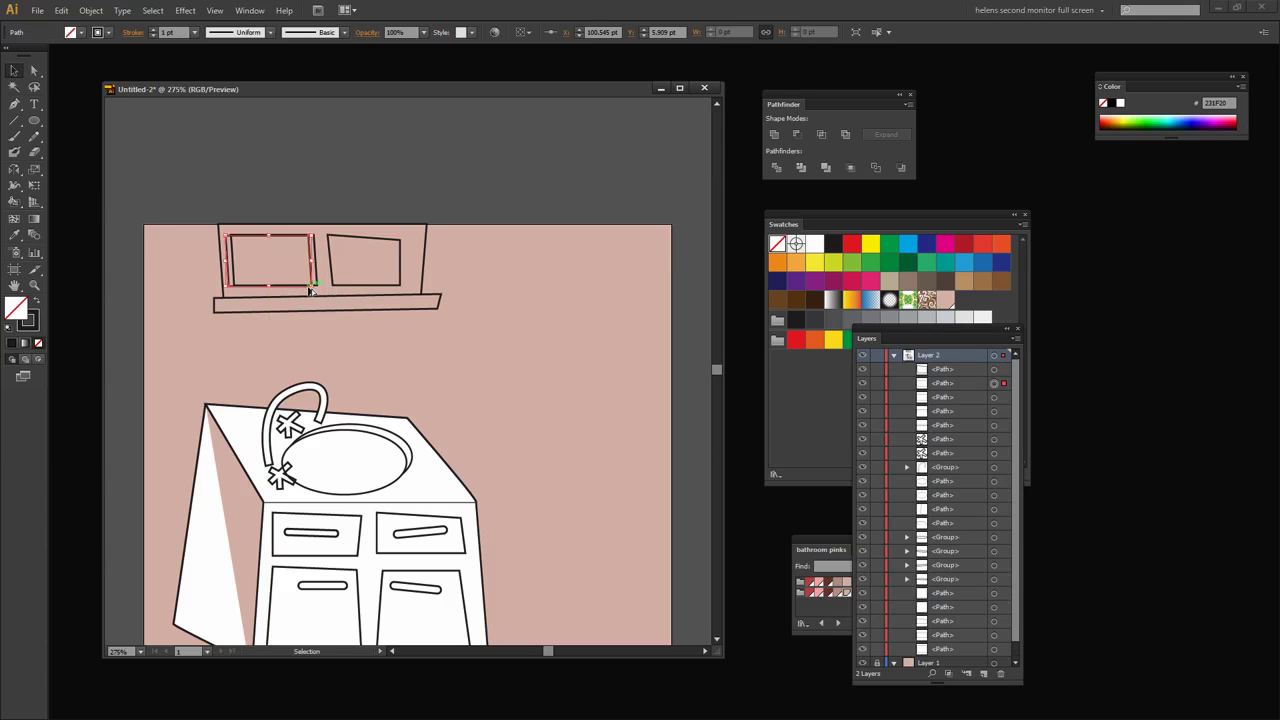
{"action": "left_click_drag", "start_coordinate": [373, 287], "coordinate": [383, 287]}
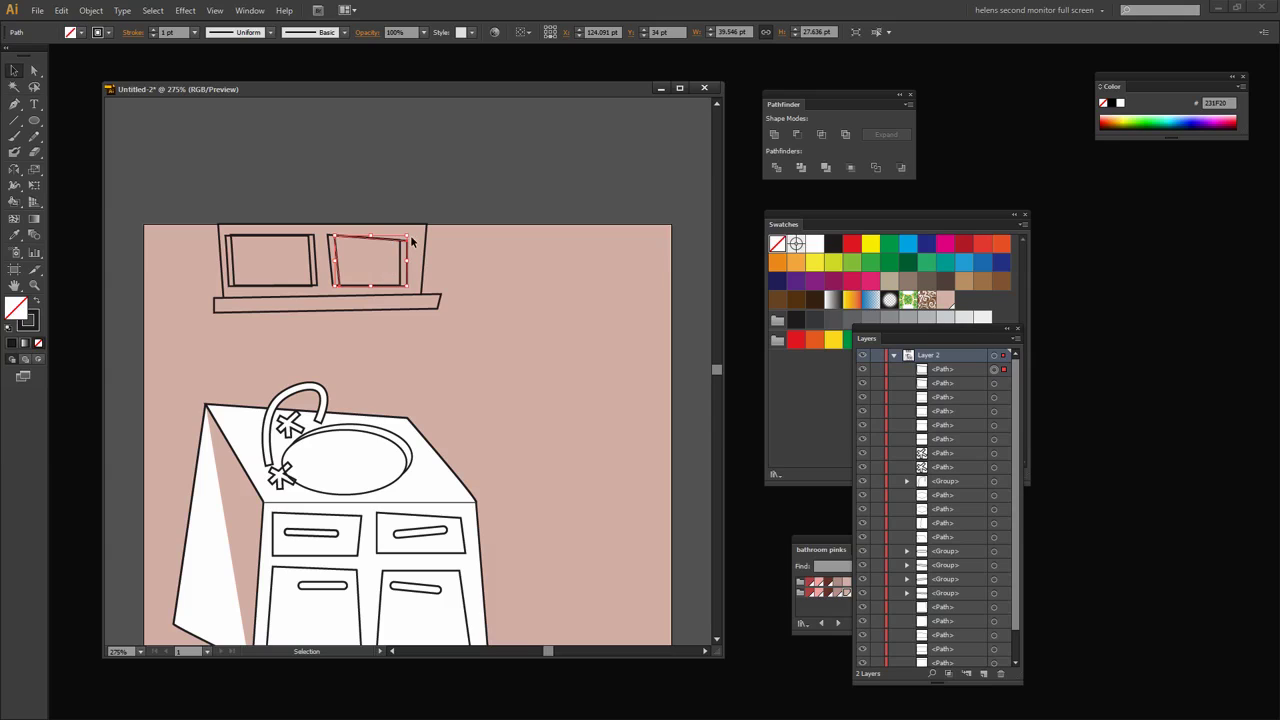
Enlarge the original left pane and stretch the right pane's copy upward so their top edges sit above the overlapping panes
{"action": "left_click_drag", "start_coordinate": [408, 235], "coordinate": [407, 233]}
{"action": "left_click", "coordinate": [287, 260]}
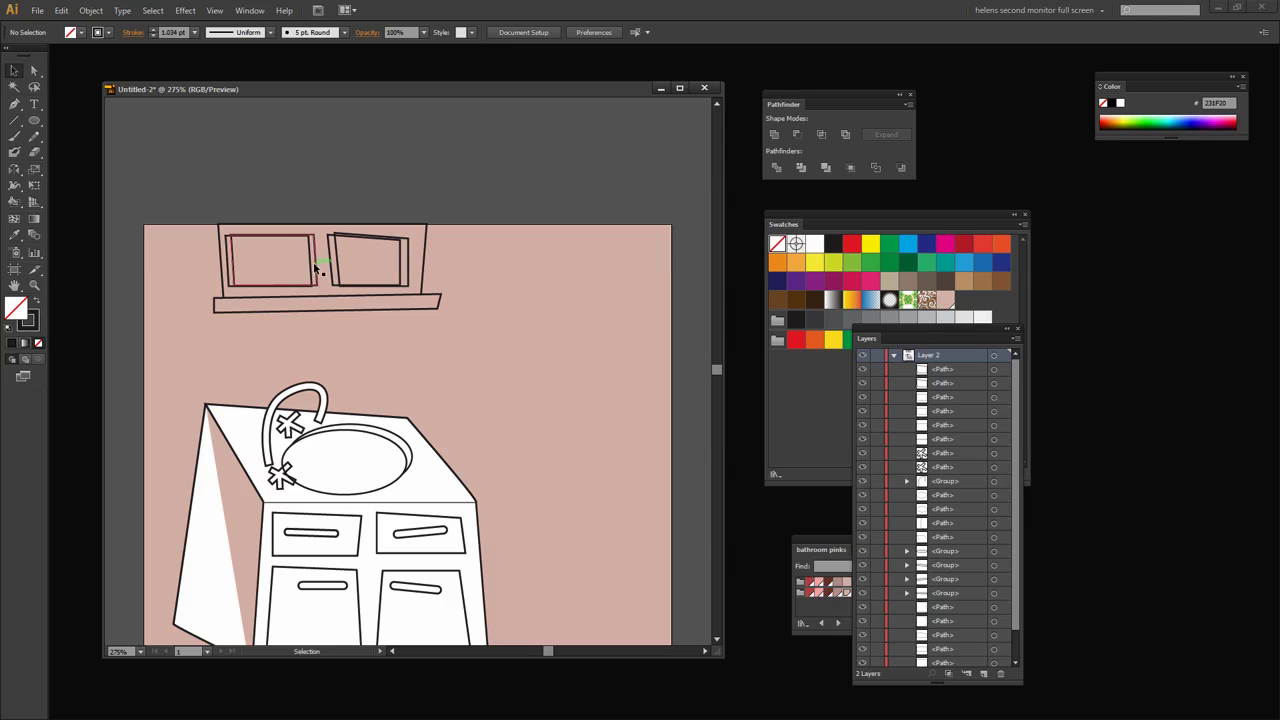
{"action": "mouse_move", "coordinate": [314, 261]}
{"action": "left_mouse_down"}
{"action": "mouse_move", "coordinate": [273, 234]}
{"action": "mouse_move", "coordinate": [274, 205]}
{"action": "mouse_move", "coordinate": [276, 229]}
{"action": "left_mouse_up"}
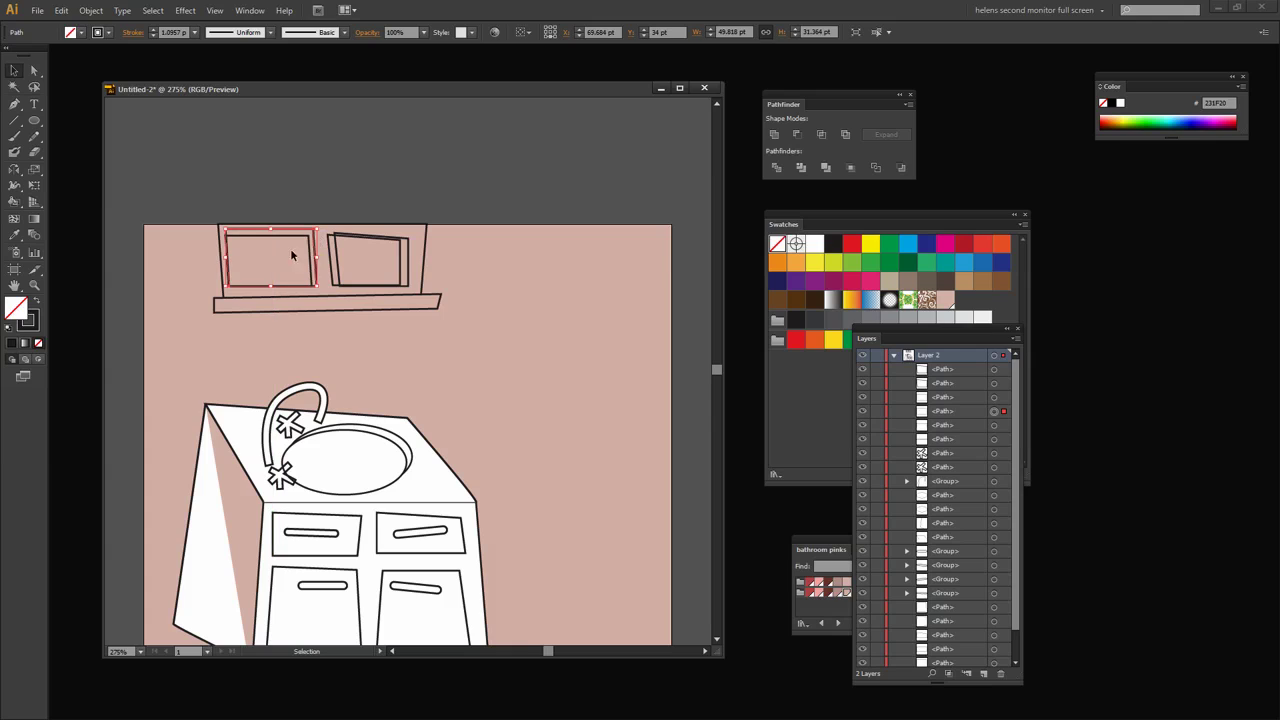
{"action": "left_click", "coordinate": [388, 264]}
{"action": "left_click", "coordinate": [378, 238]}
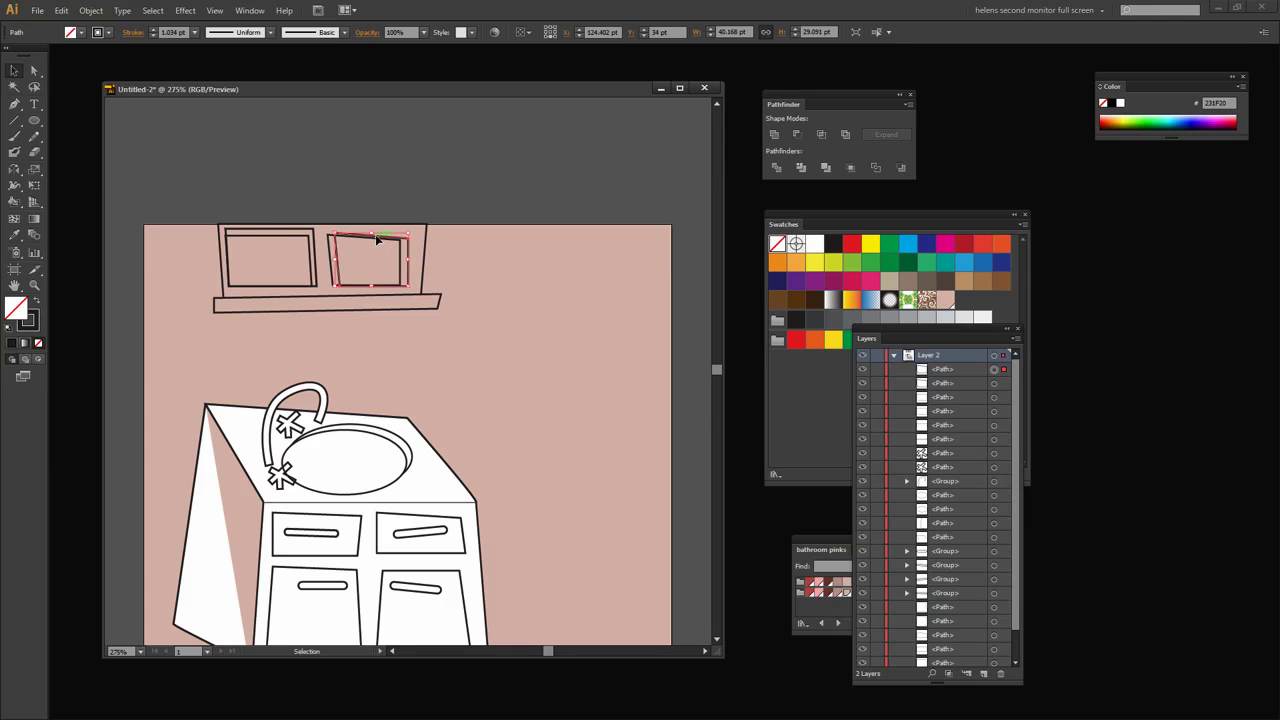
{"action": "left_click_drag", "start_coordinate": [372, 231], "coordinate": [366, 247]}
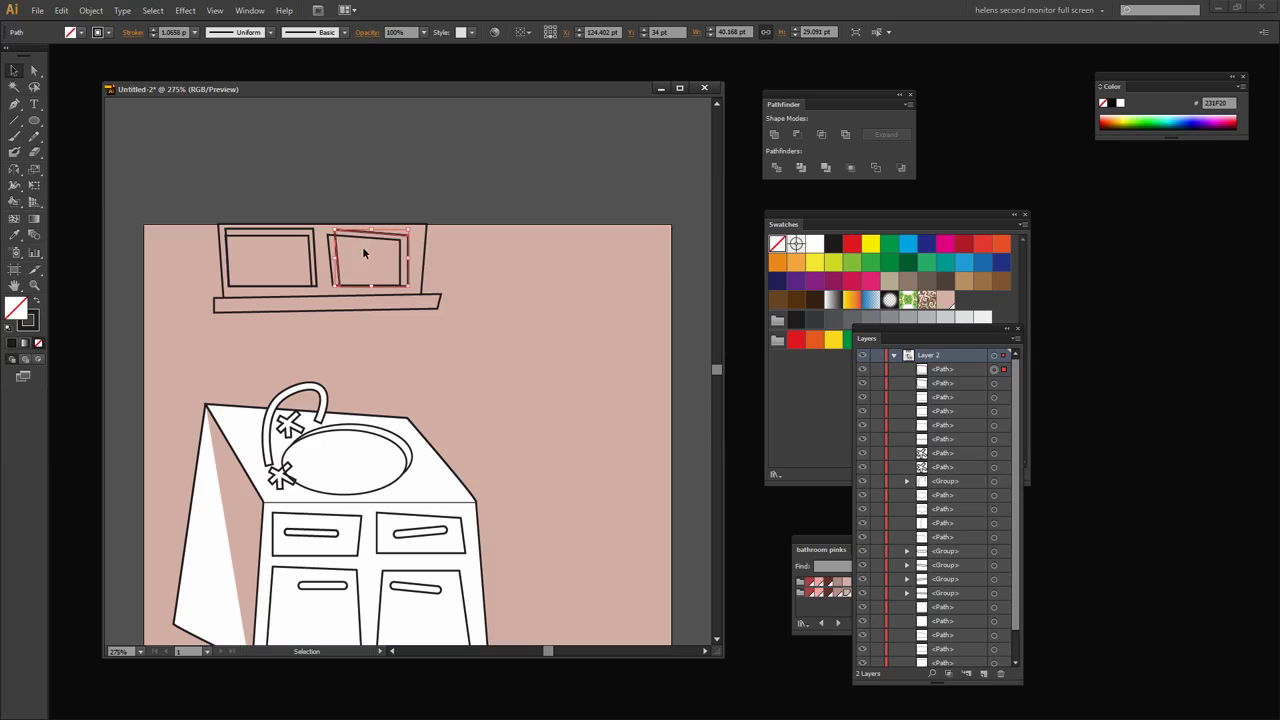
Narrow the original right pane slightly from its left side and deselect it
{"action": "left_click", "coordinate": [349, 280]}
{"action": "left_click", "coordinate": [333, 274]}
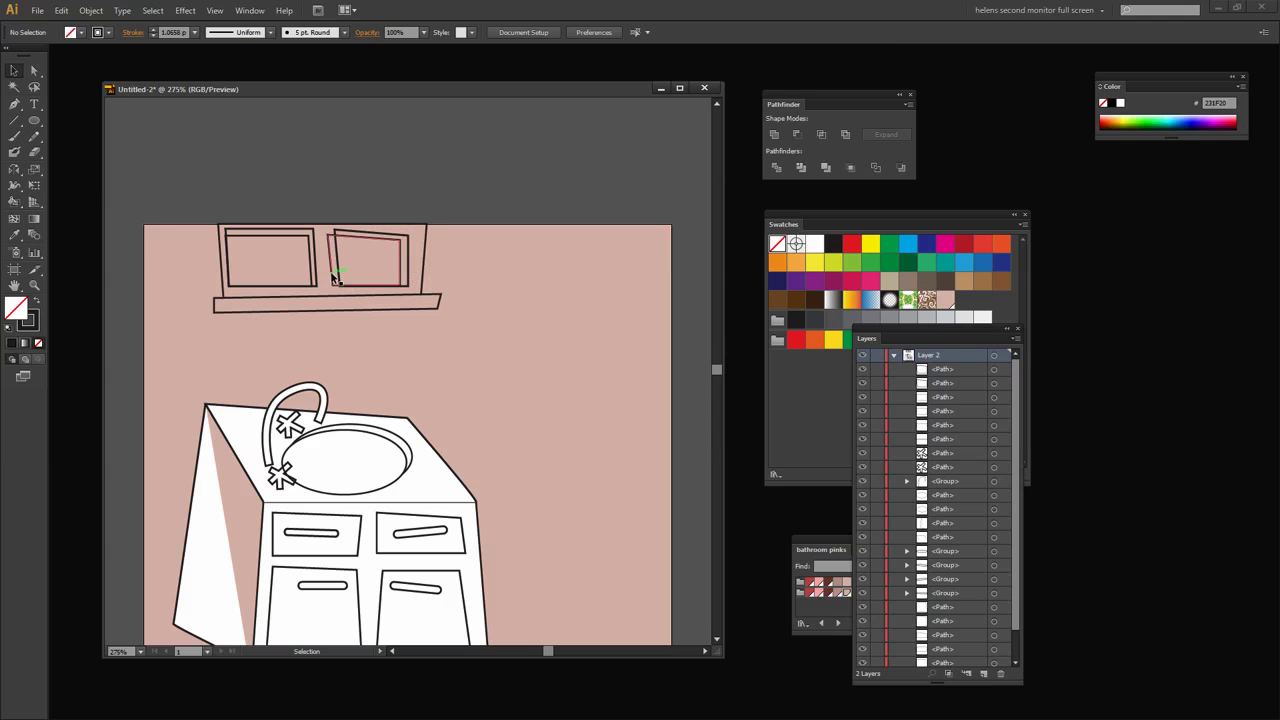
{"action": "left_click_drag", "start_coordinate": [330, 260], "coordinate": [334, 260]}
{"action": "left_click", "coordinate": [417, 263]}
Draw a closed four-sided floor shape about 274 pt wide and 93 pt tall across the lower part of the artboard
{"action": "scroll", "coordinate": [478, 370], "scroll_direction": "down", "scroll_amount": 5}
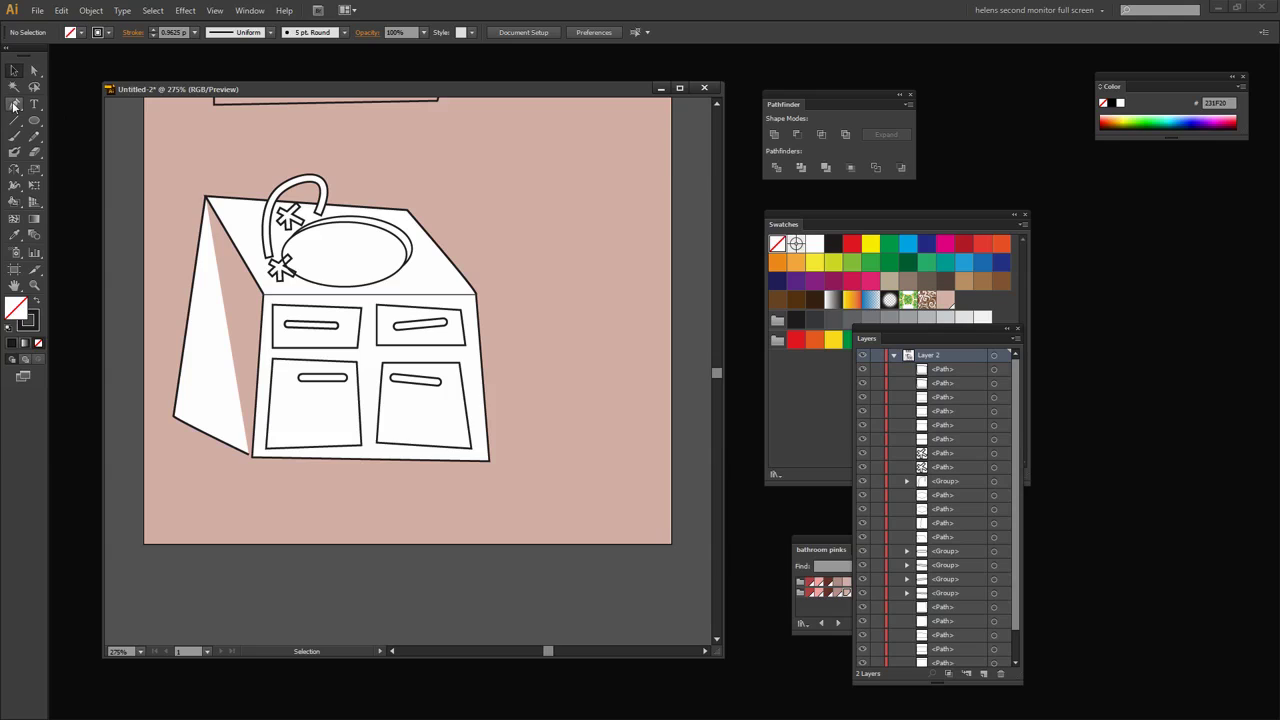
{"action": "left_click", "coordinate": [14, 104]}
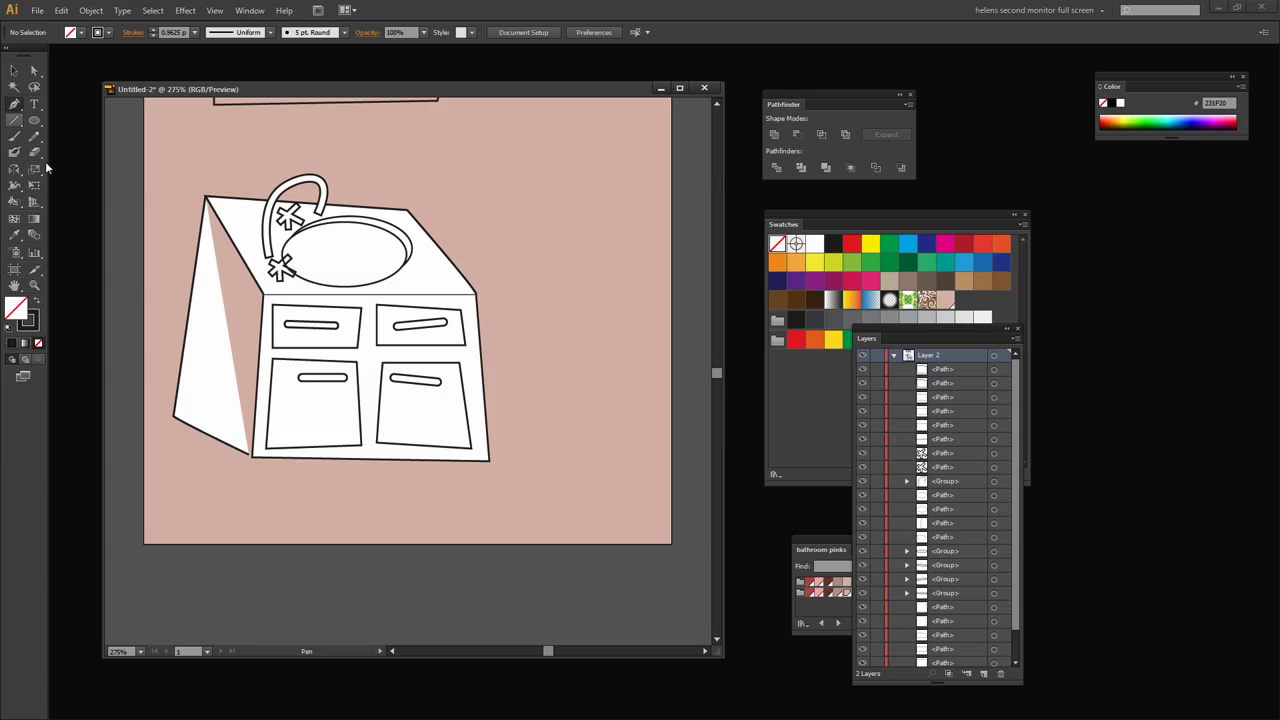
{"action": "left_click", "coordinate": [145, 362]}
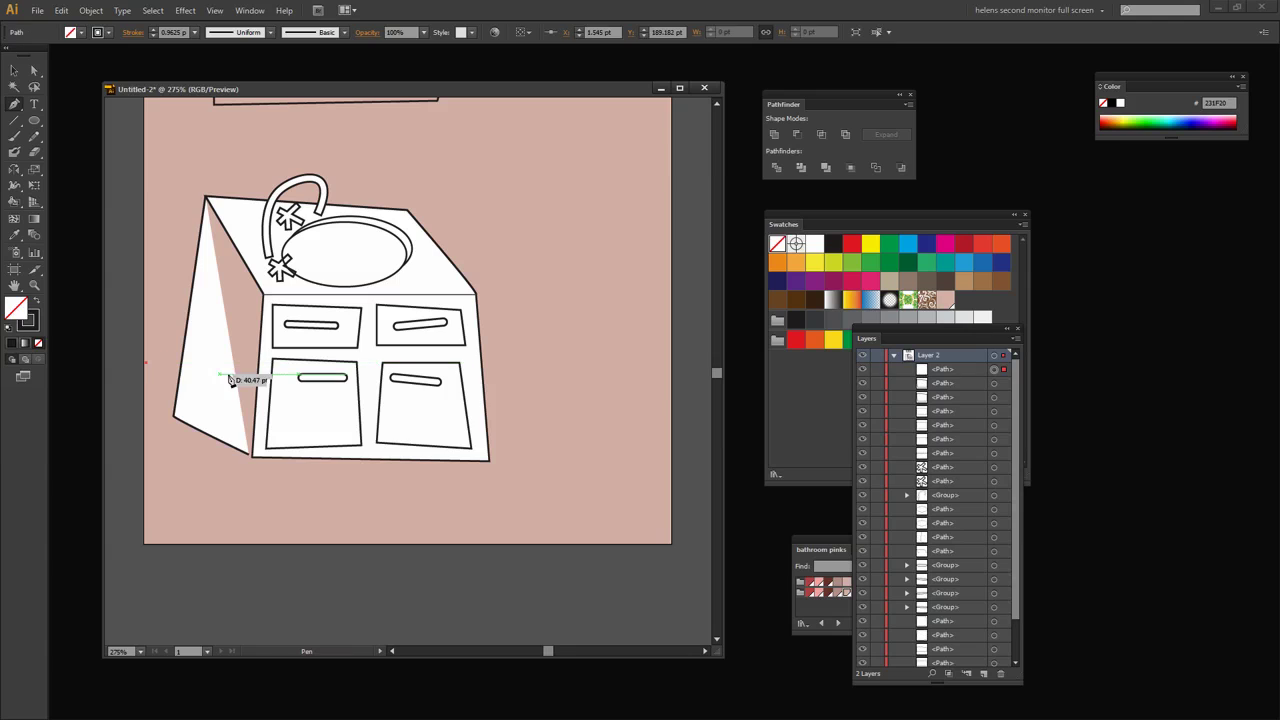
{"action": "left_click", "coordinate": [586, 369]}
{"action": "left_click", "coordinate": [648, 532]}
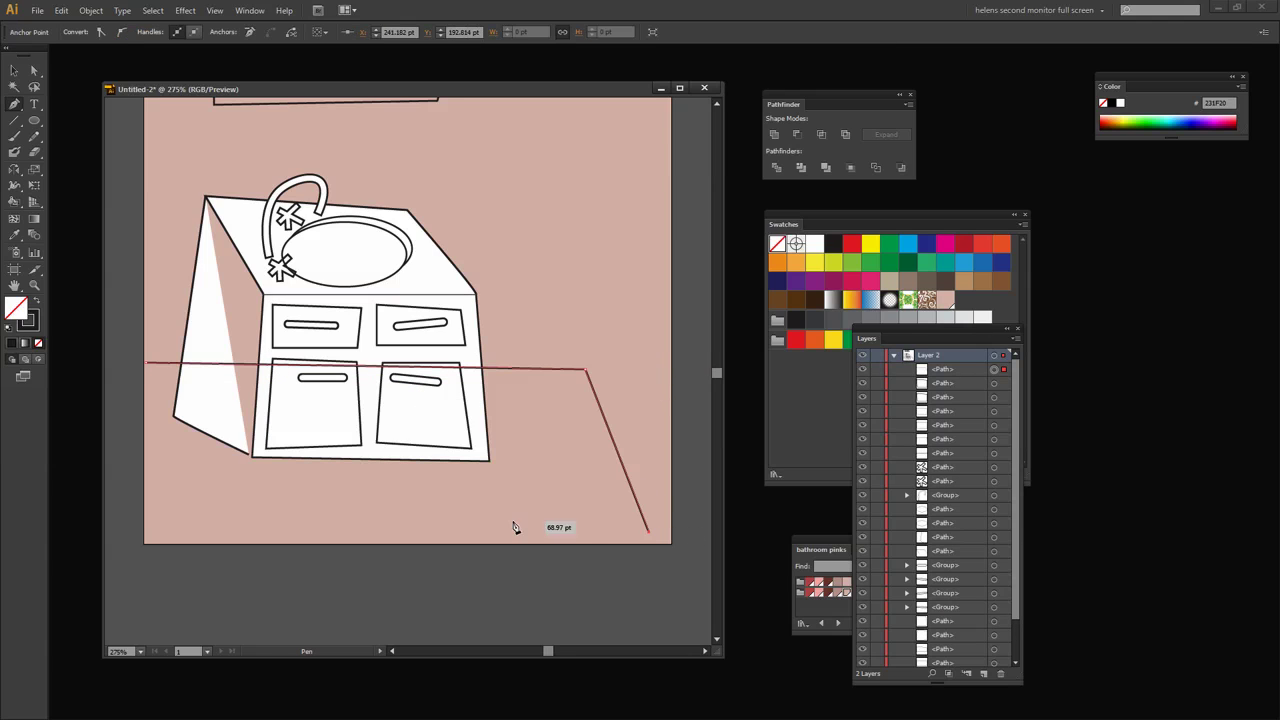
{"action": "left_click", "coordinate": [150, 532]}
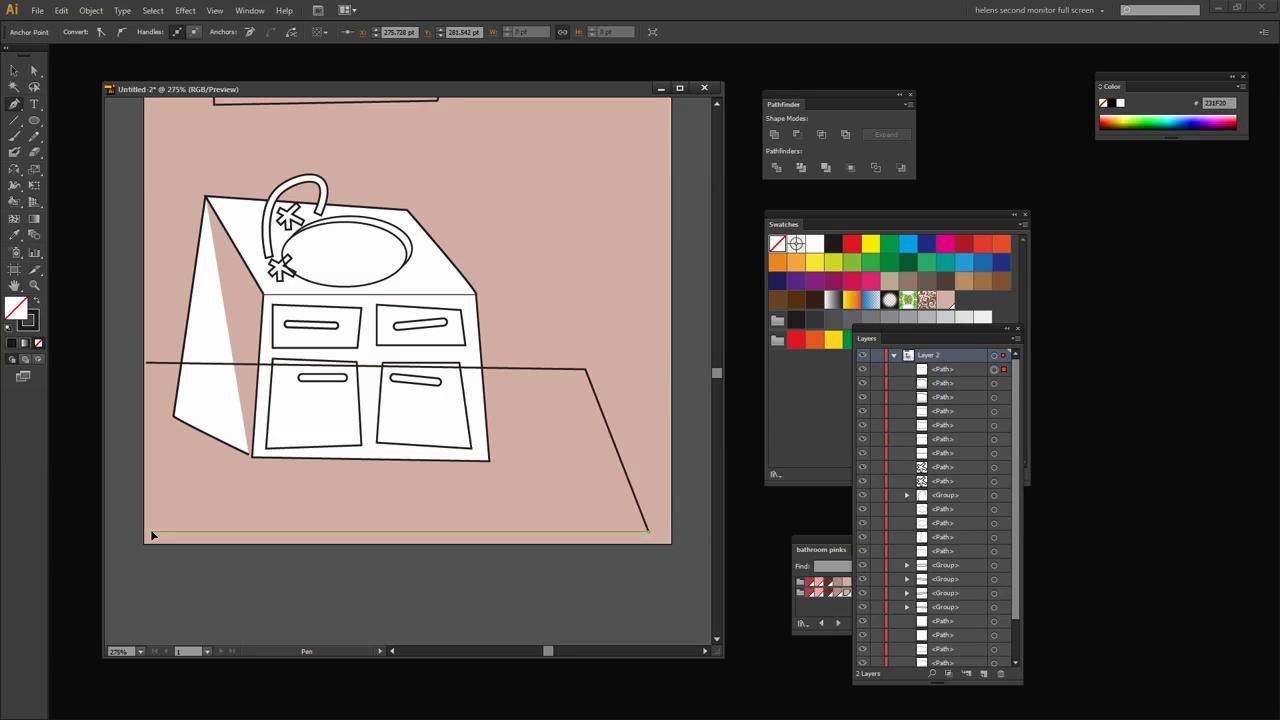
{"action": "left_click", "coordinate": [148, 368]}
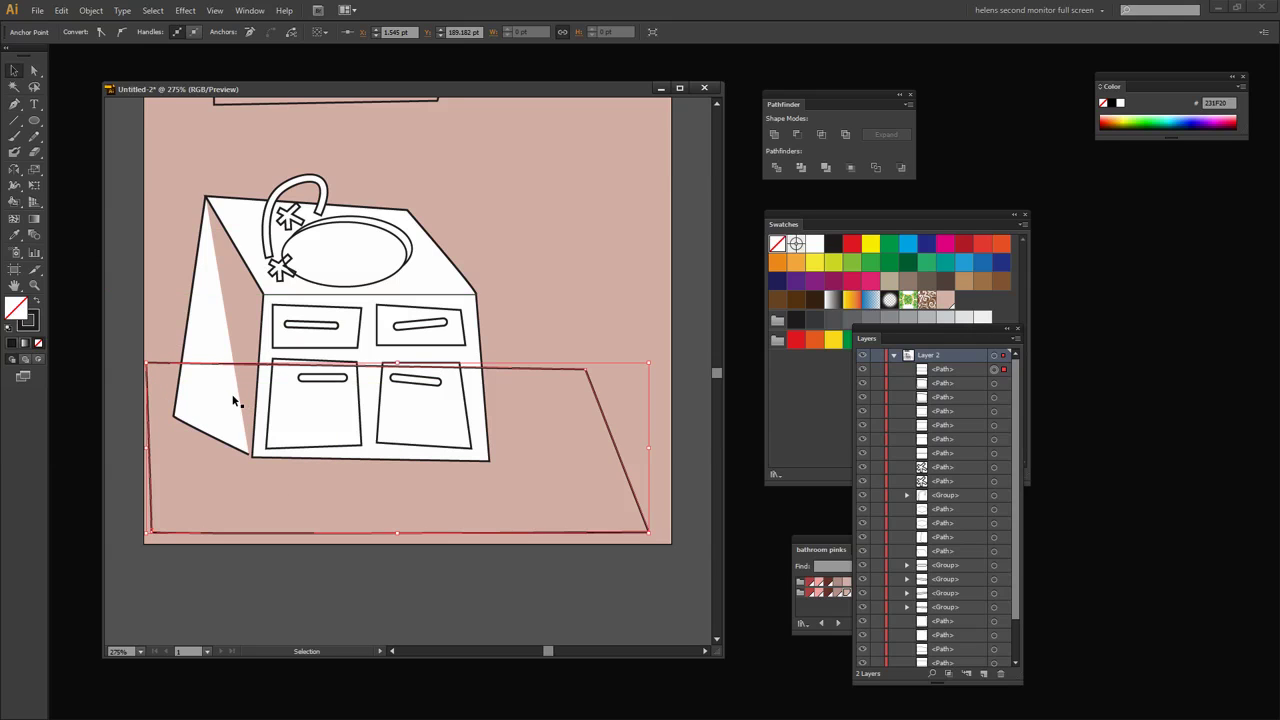
Apply the default white fill and black 1 pt stroke to the floor shape and deselect it
{"action": "key", "text": "d"}
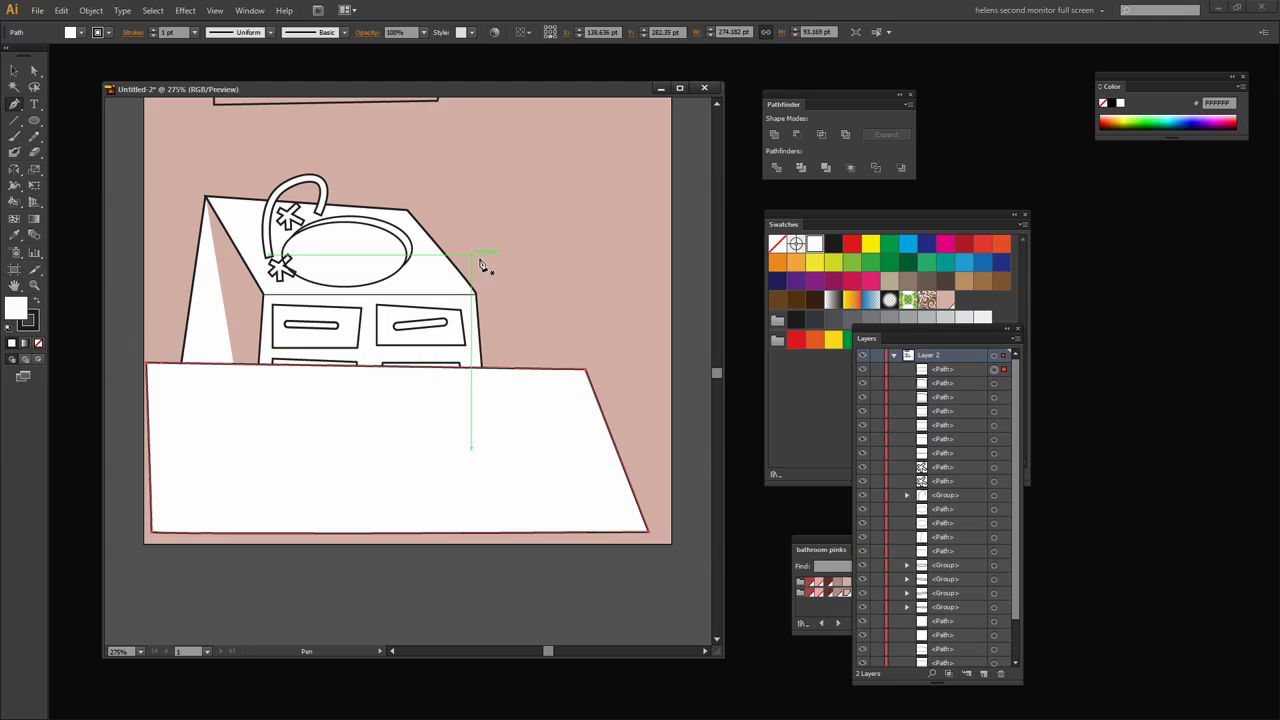
{"action": "left_click", "coordinate": [16, 72]}
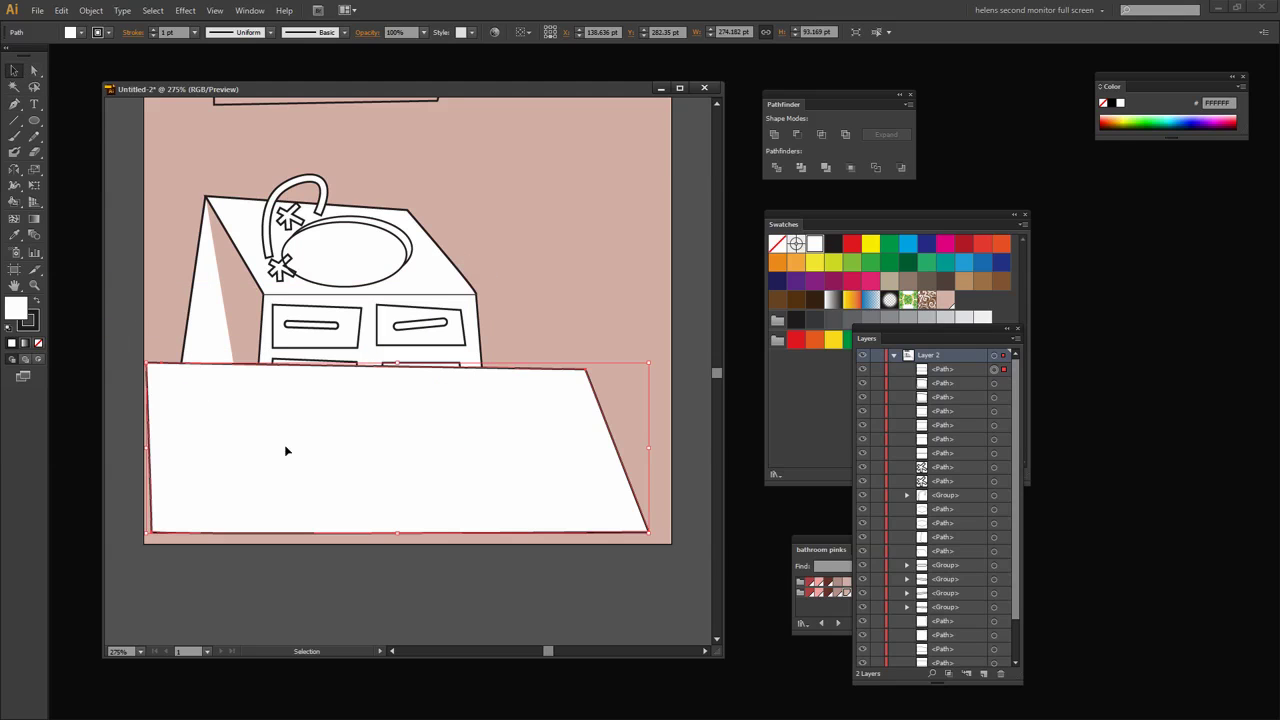
{"action": "left_click", "coordinate": [533, 292]}
Draw four separate slanted lines from the floor shape's upper edge to its lower edge with the Pen tool
{"action": "left_click", "coordinate": [14, 104]}
{"action": "left_click", "coordinate": [162, 365]}
{"action": "left_click", "coordinate": [240, 530]}
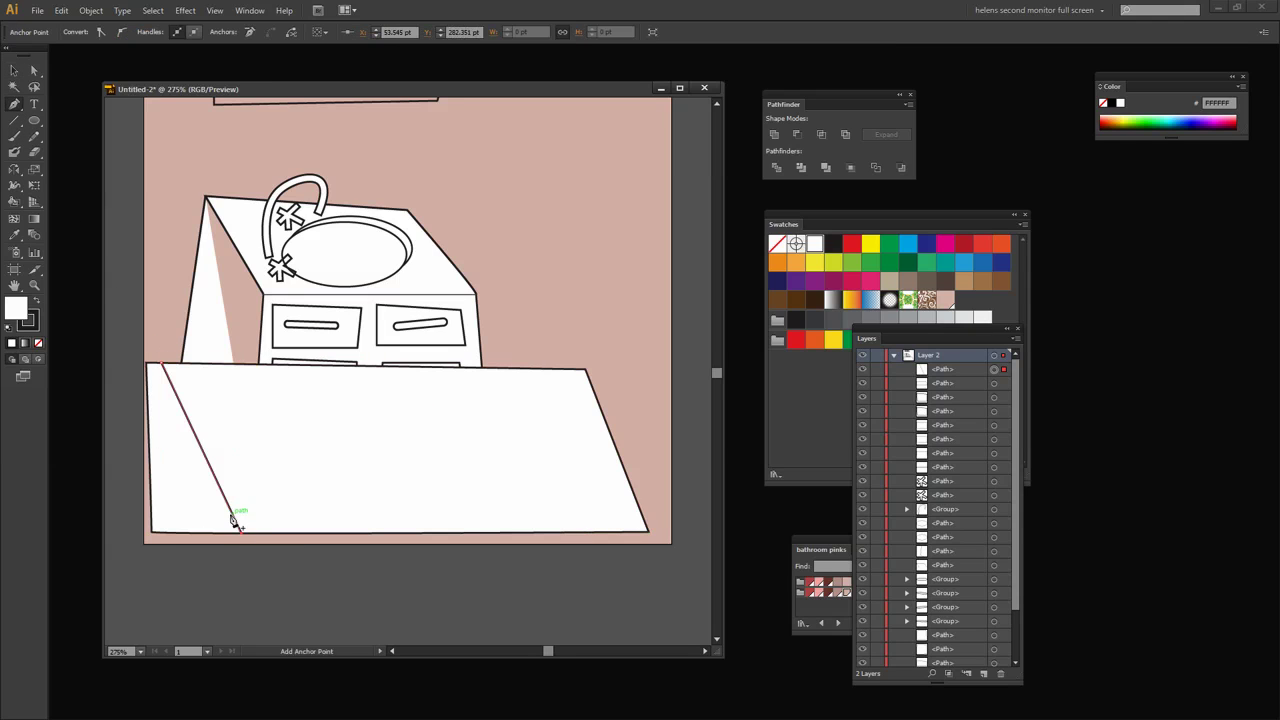
{"action": "left_click", "coordinate": [322, 378]}
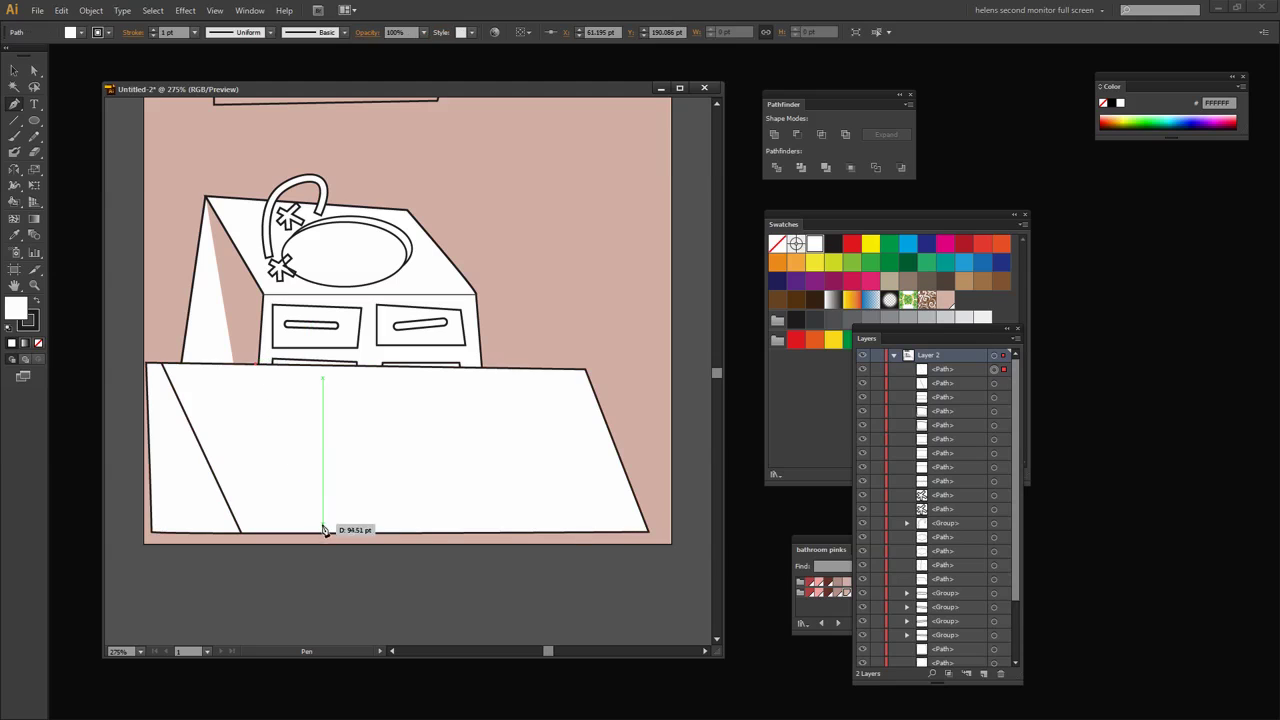
{"action": "left_click", "coordinate": [328, 532]}
{"action": "left_click", "coordinate": [362, 531], "text": "ctrl"}
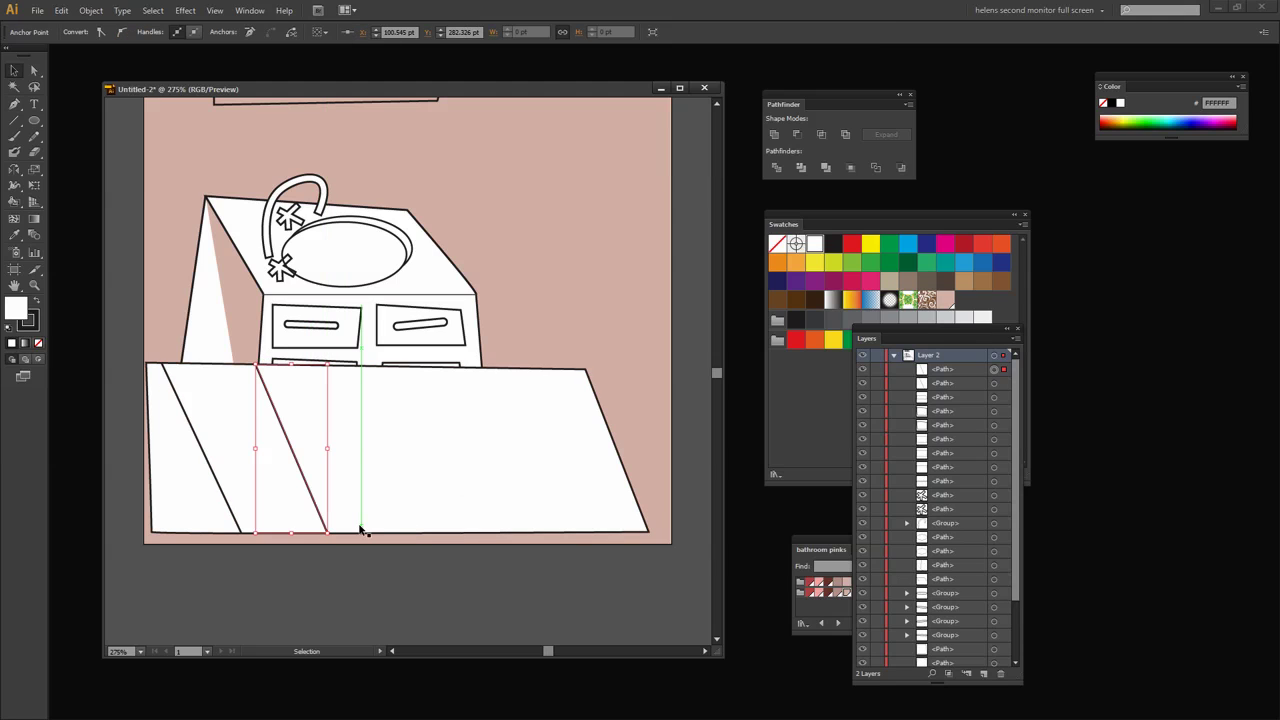
{"action": "left_click", "coordinate": [351, 368]}
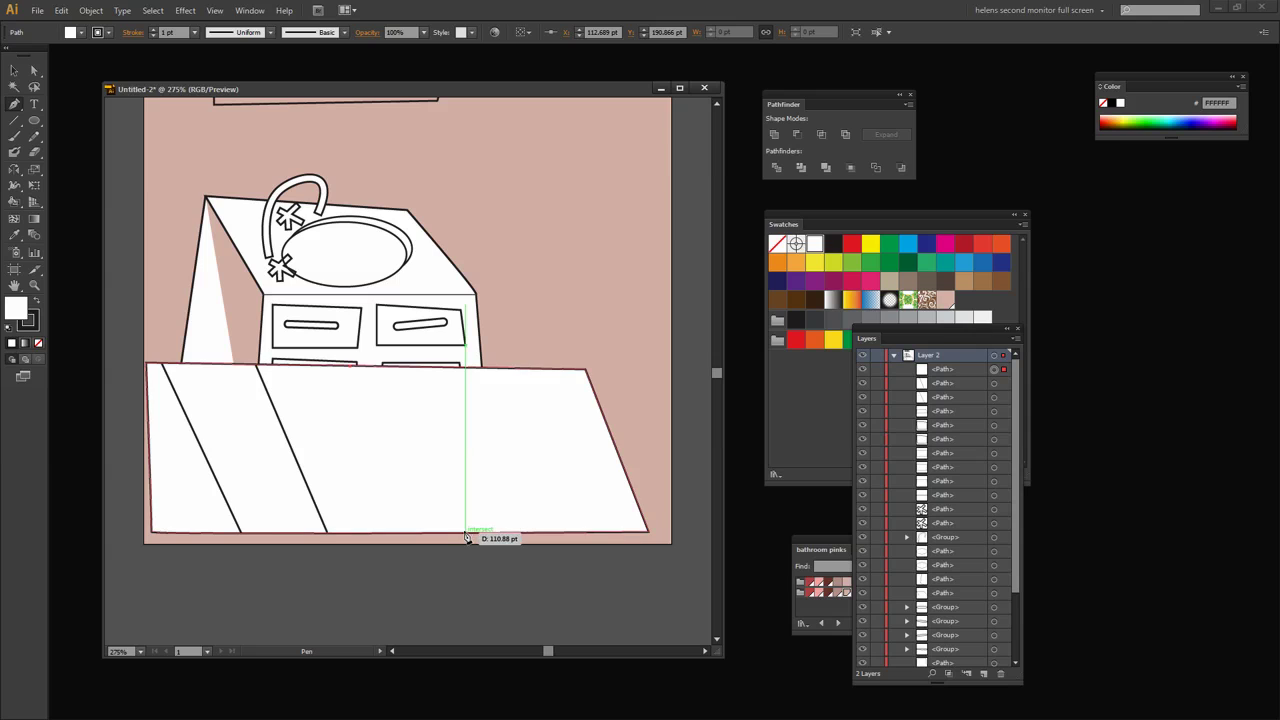
{"action": "left_click", "coordinate": [460, 524]}
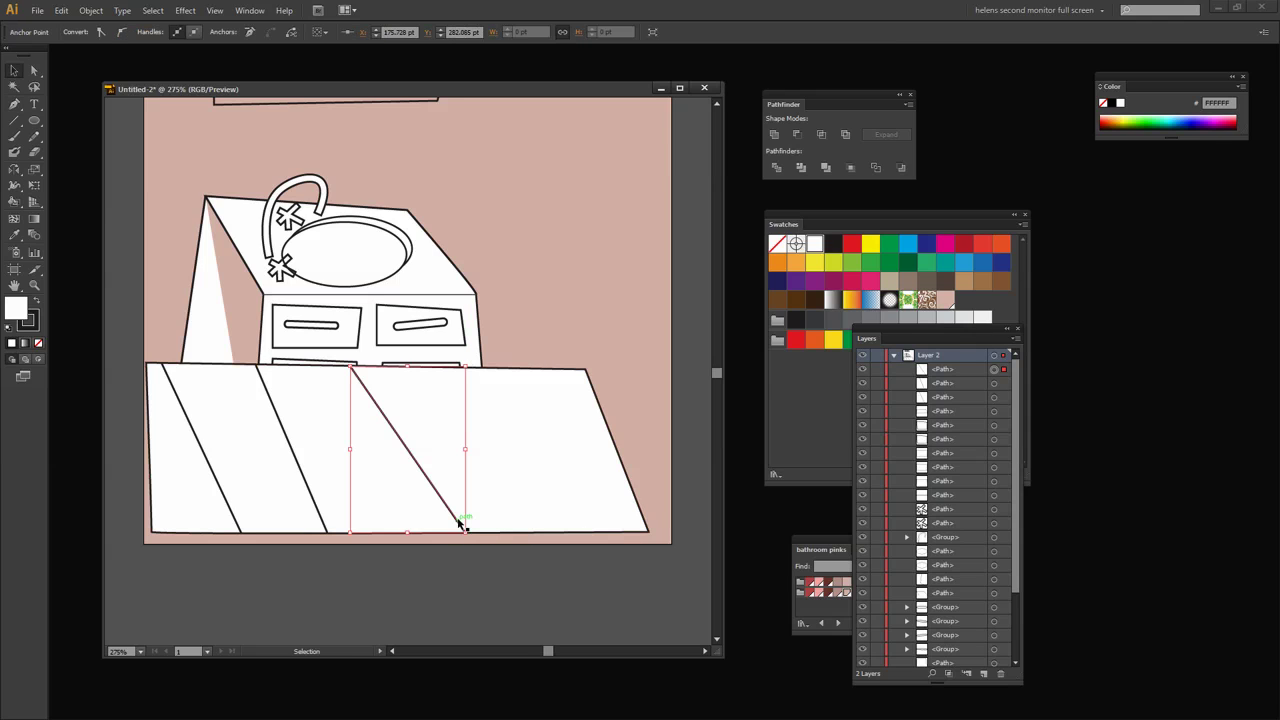
{"action": "left_click", "coordinate": [478, 369]}
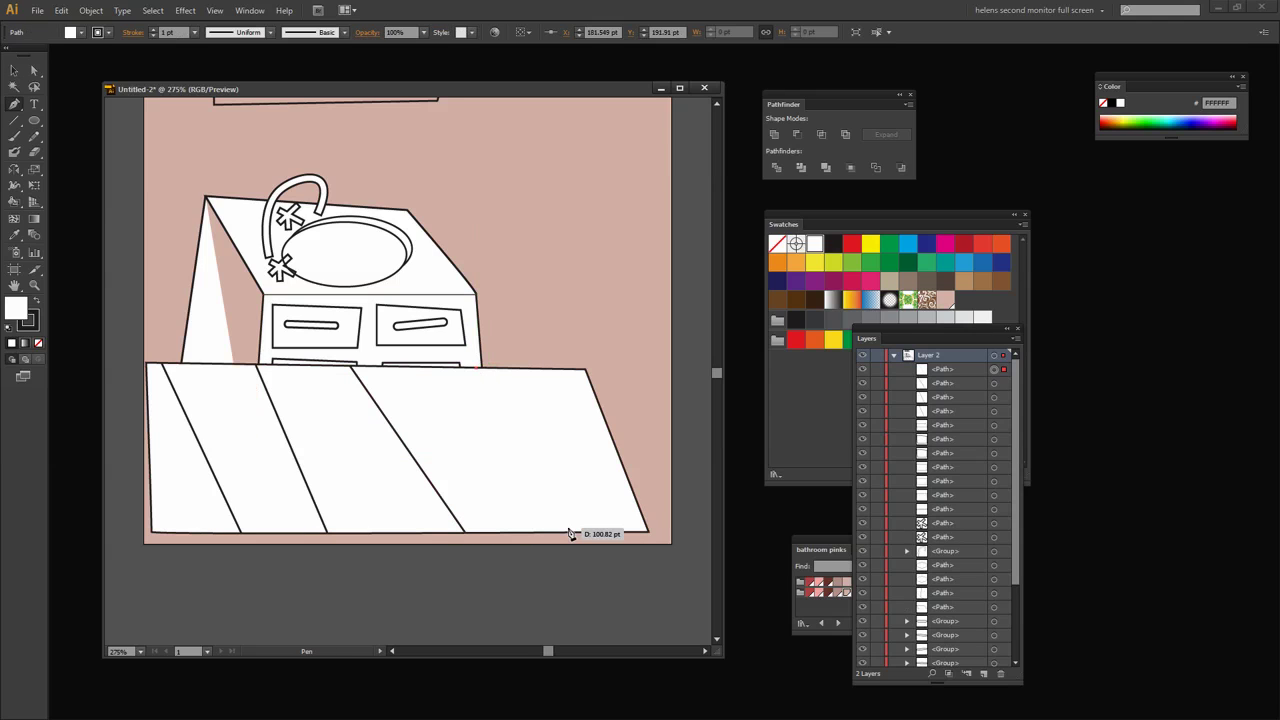
{"action": "left_click", "coordinate": [558, 532]}
{"action": "left_click", "coordinate": [558, 532], "text": "ctrl"}
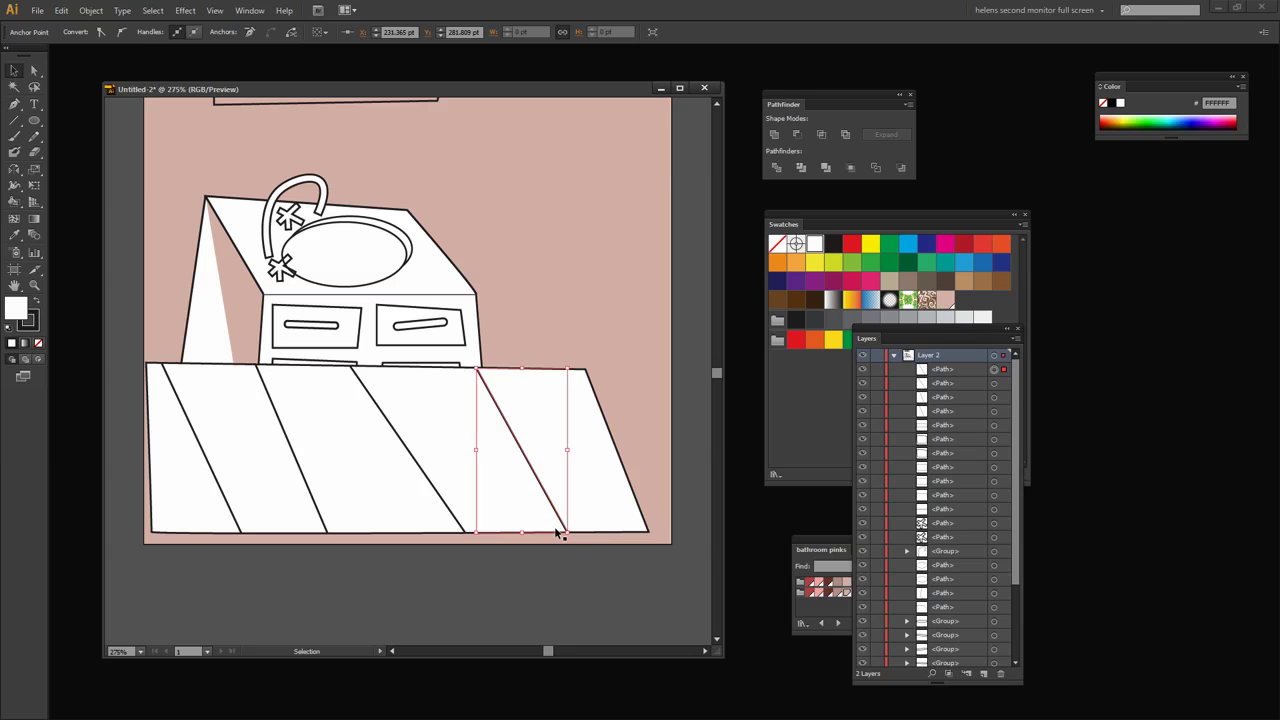
Draw three opposing diagonal lines with the Pen tool, rising from the floor's left and lower edges to its upper edge
{"action": "left_click", "coordinate": [151, 462]}
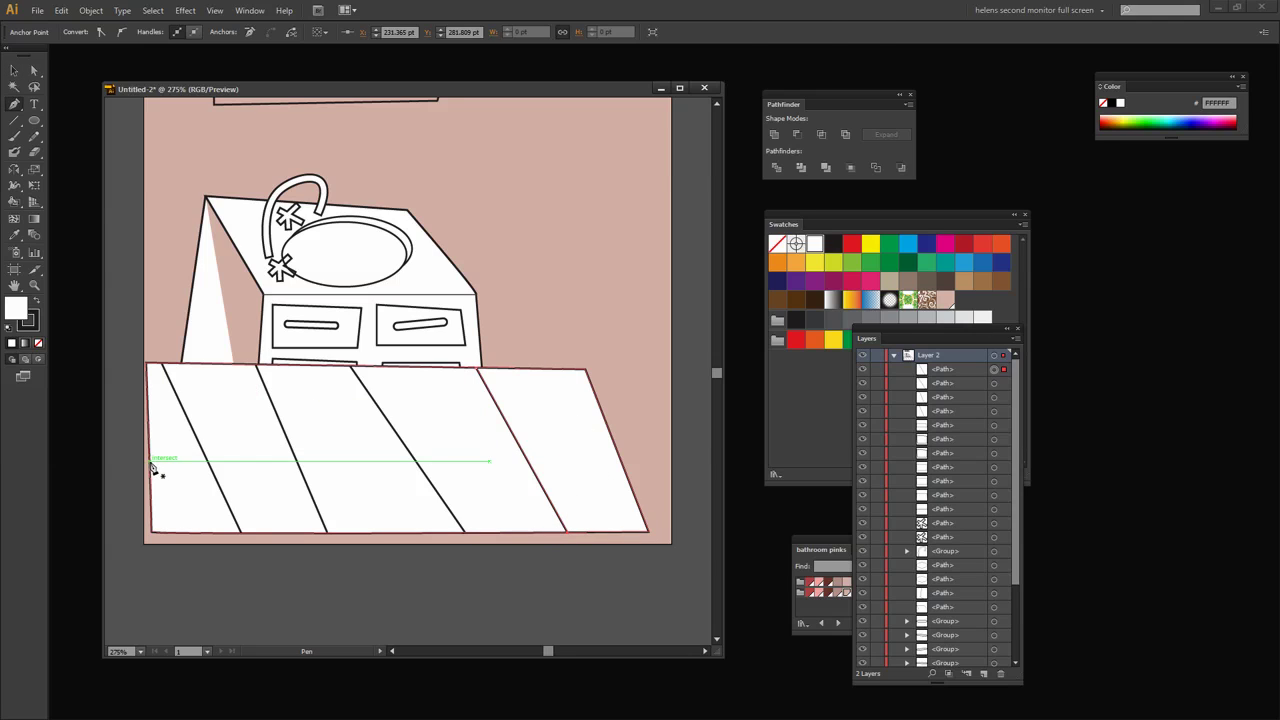
{"action": "left_click", "coordinate": [257, 370]}
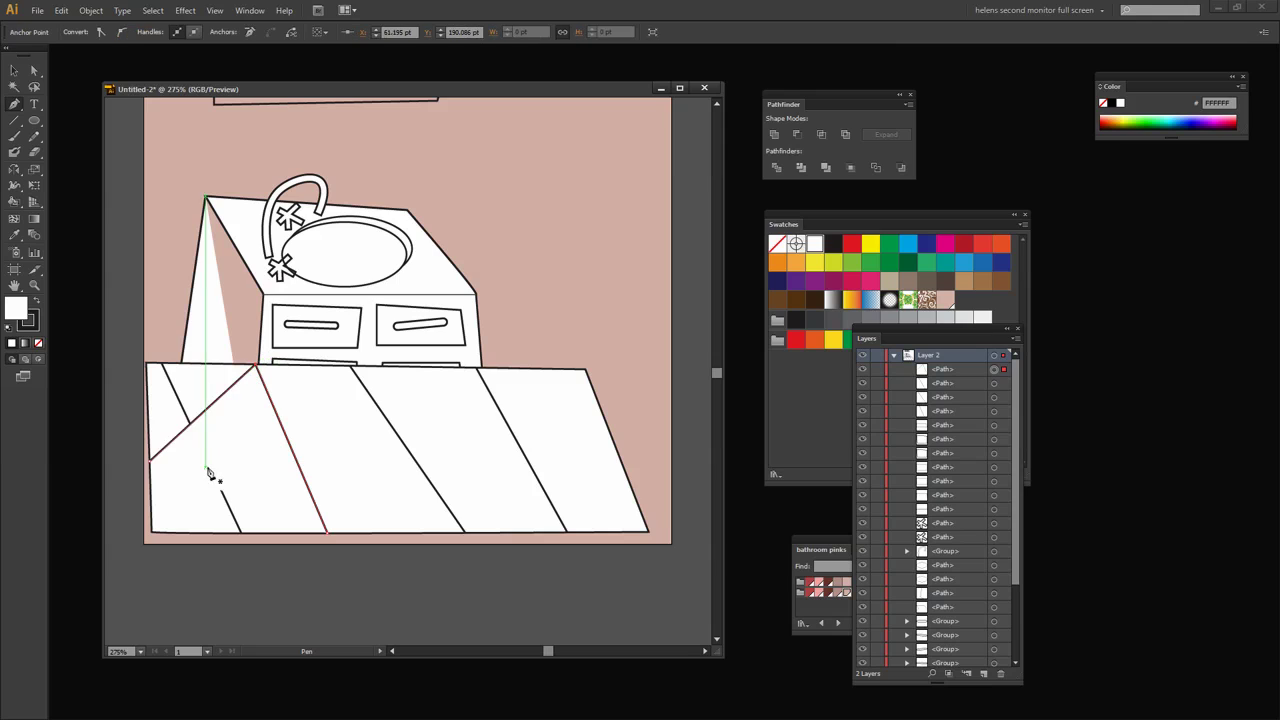
{"action": "left_click", "coordinate": [327, 532]}
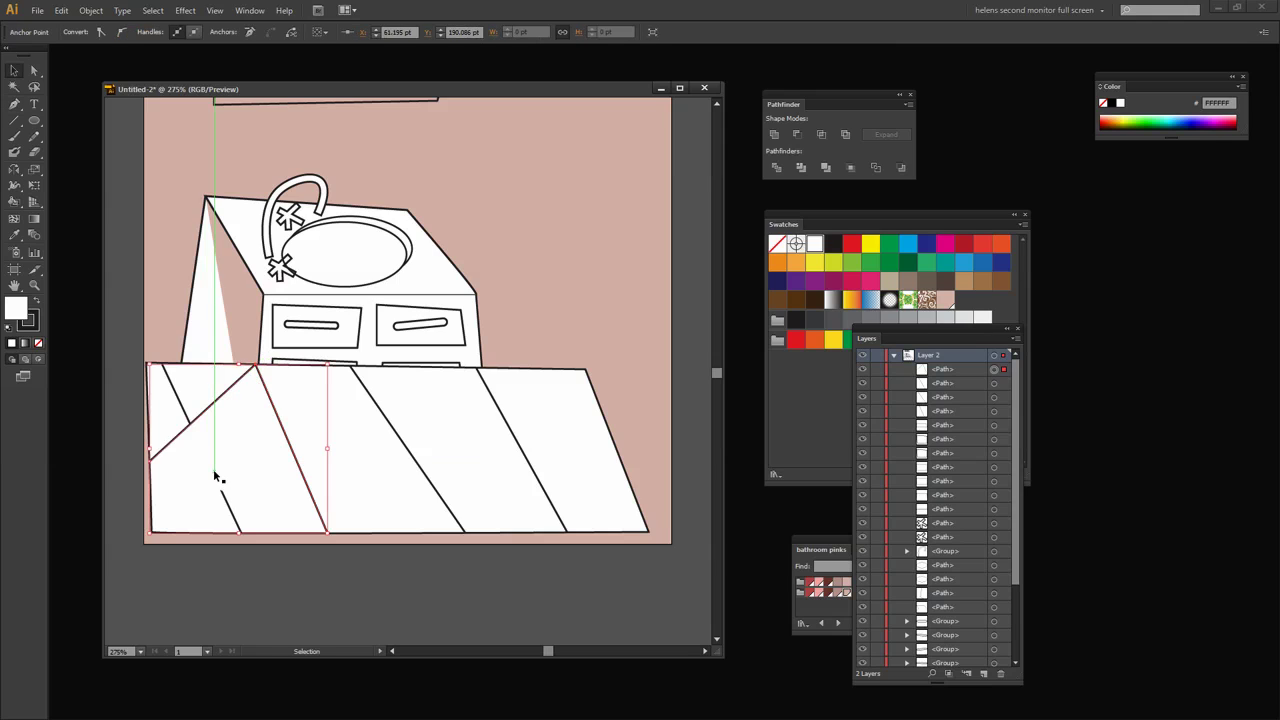
{"action": "left_click", "coordinate": [186, 536]}
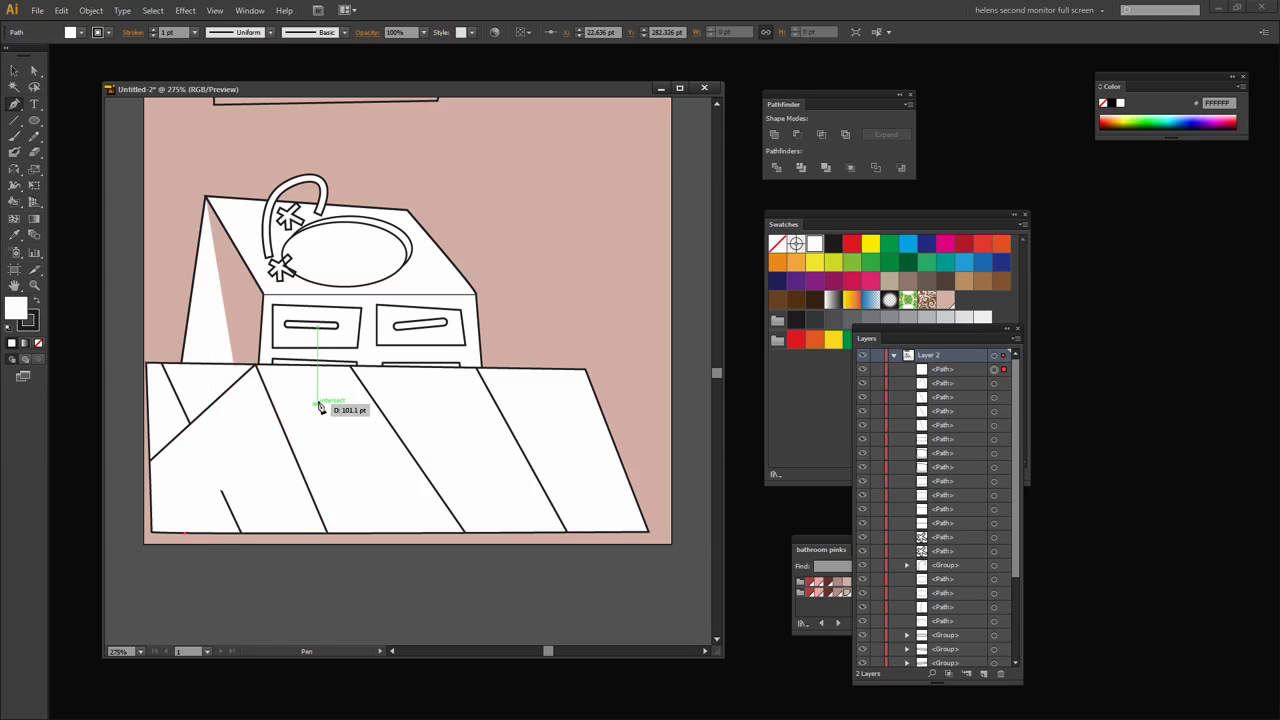
{"action": "left_click", "coordinate": [386, 369]}
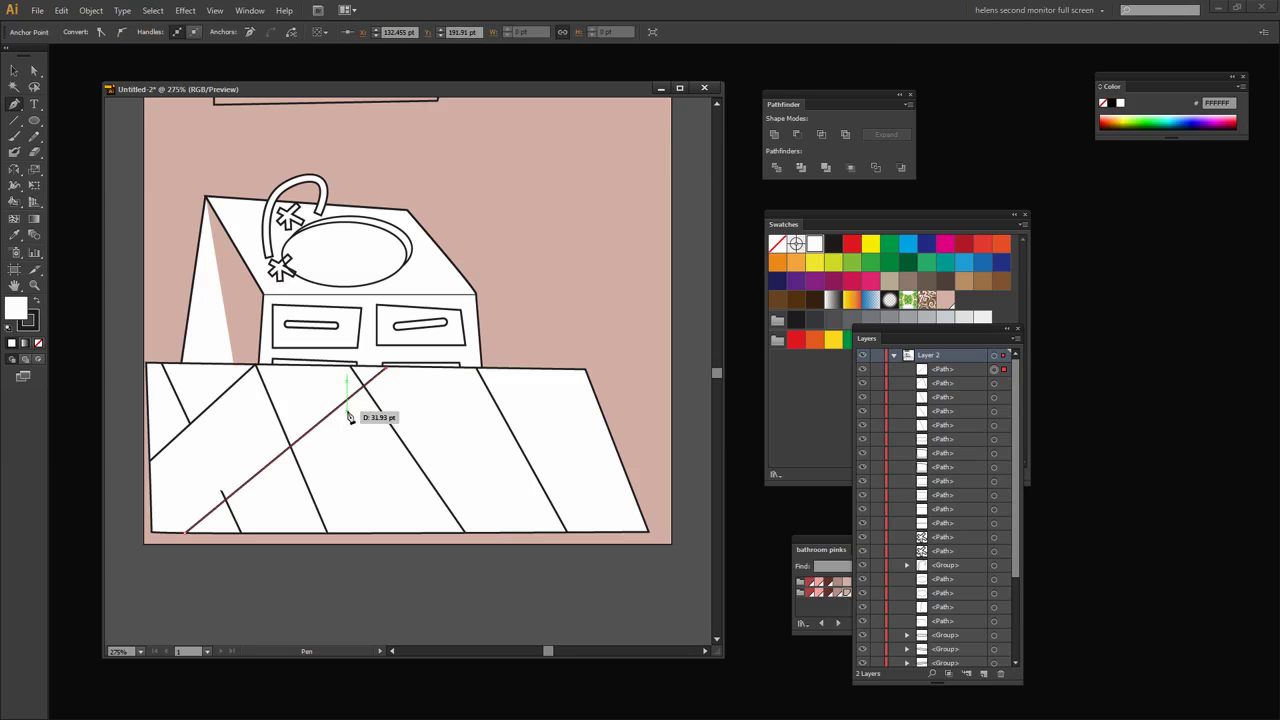
{"action": "left_click", "coordinate": [343, 532]}
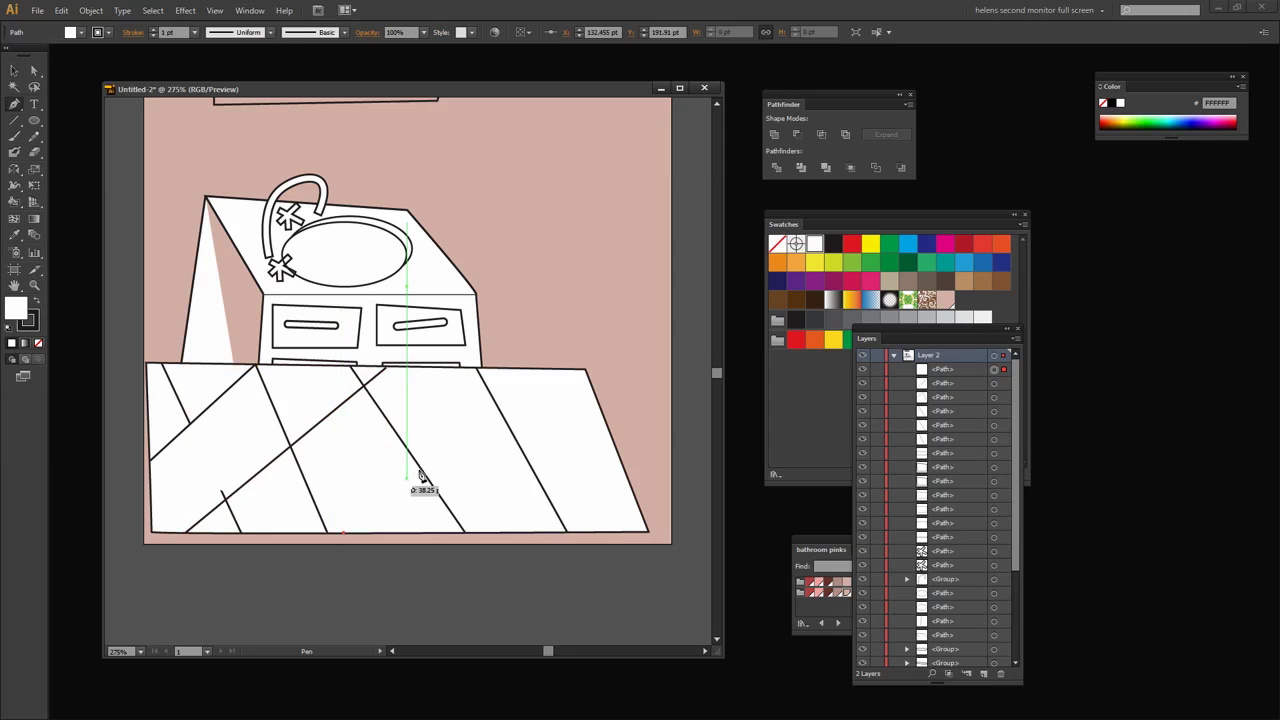
{"action": "left_click", "coordinate": [510, 370]}
{"action": "key", "text": "v"}
{"action": "key", "text": "p"}
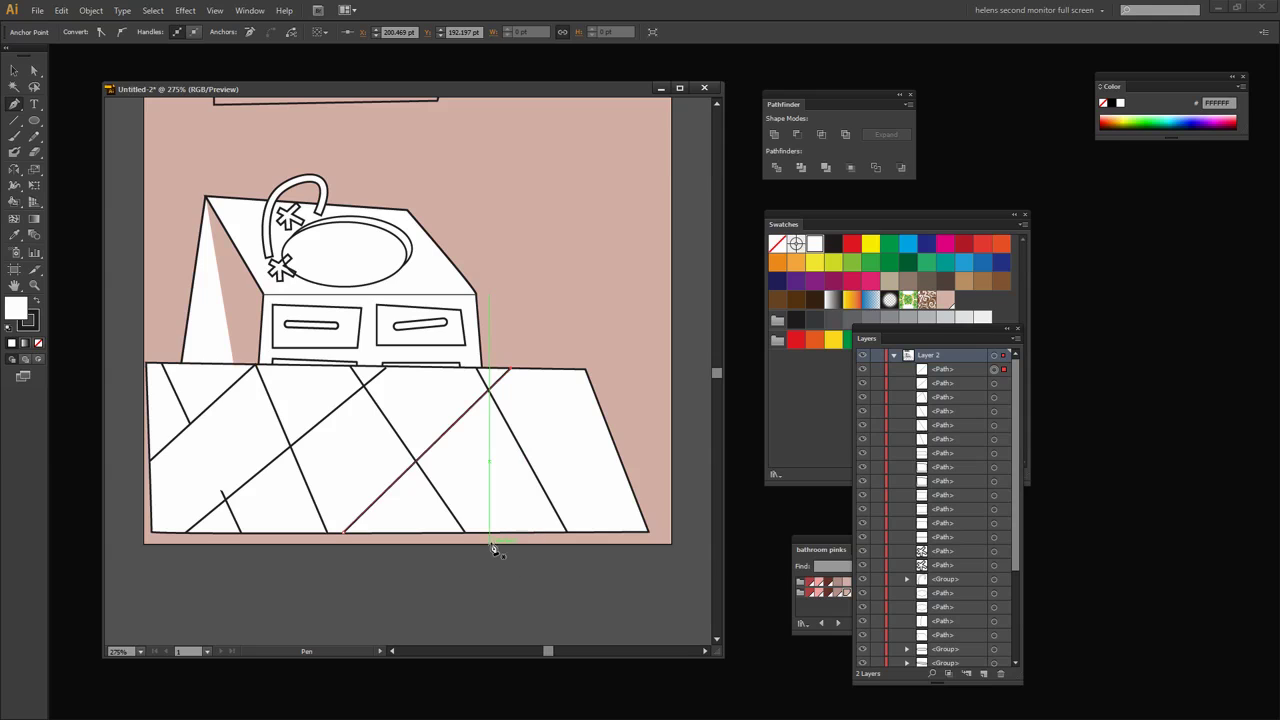
Draw two more parallel diagonal lines from the floor's lower edge to its slanted right edge, completing the tile pattern
{"action": "left_click", "coordinate": [495, 533]}
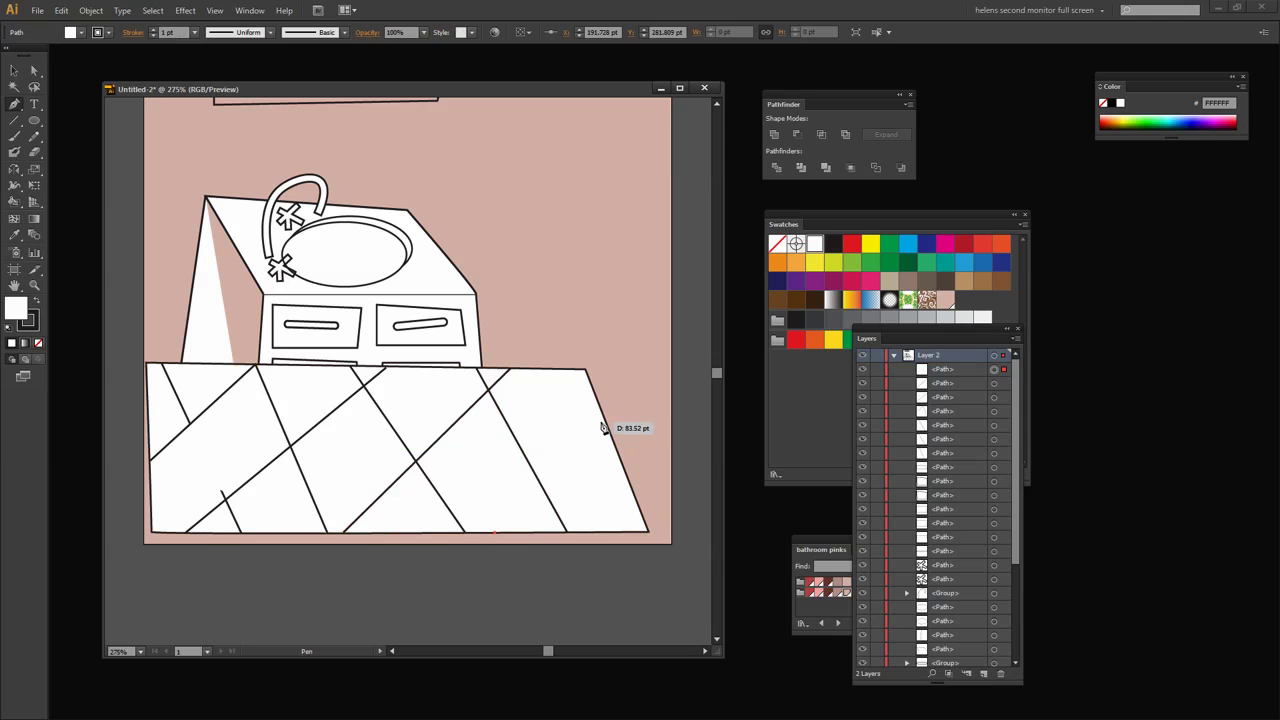
{"action": "left_click", "coordinate": [604, 418]}
{"action": "left_click", "coordinate": [586, 437], "text": "ctrl"}
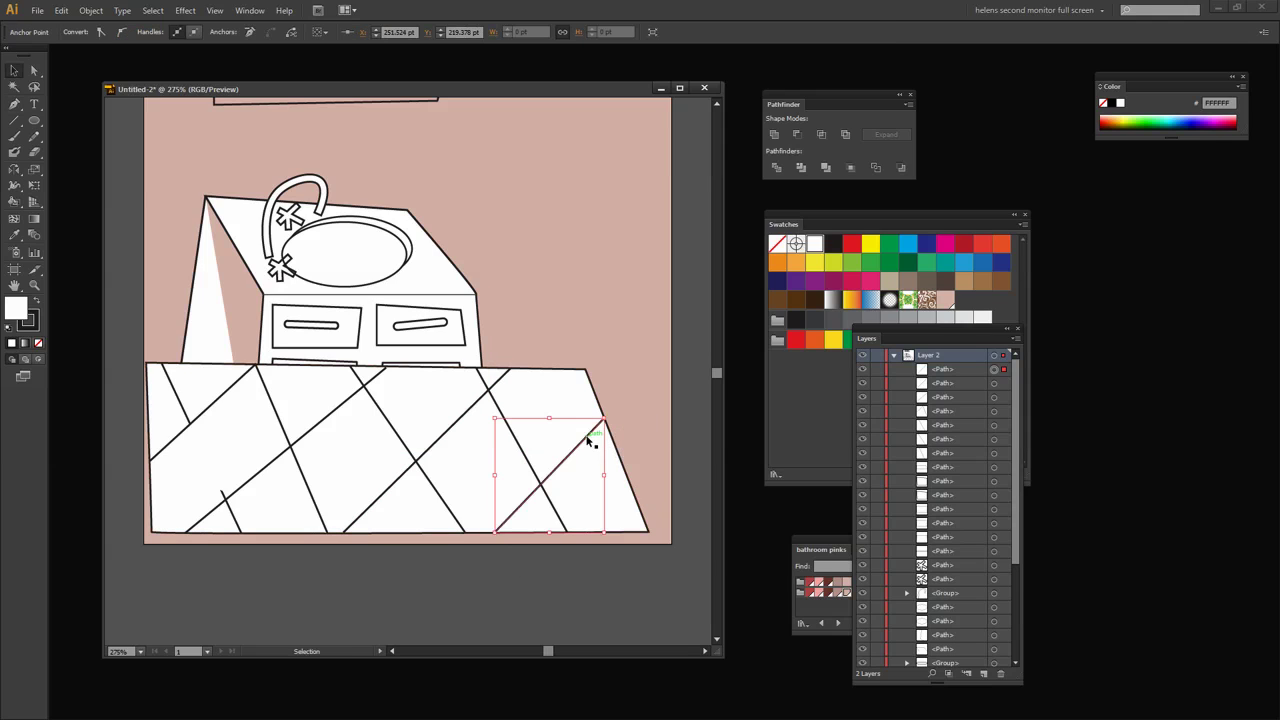
{"action": "left_click", "coordinate": [620, 534]}
{"action": "left_click", "coordinate": [632, 509]}
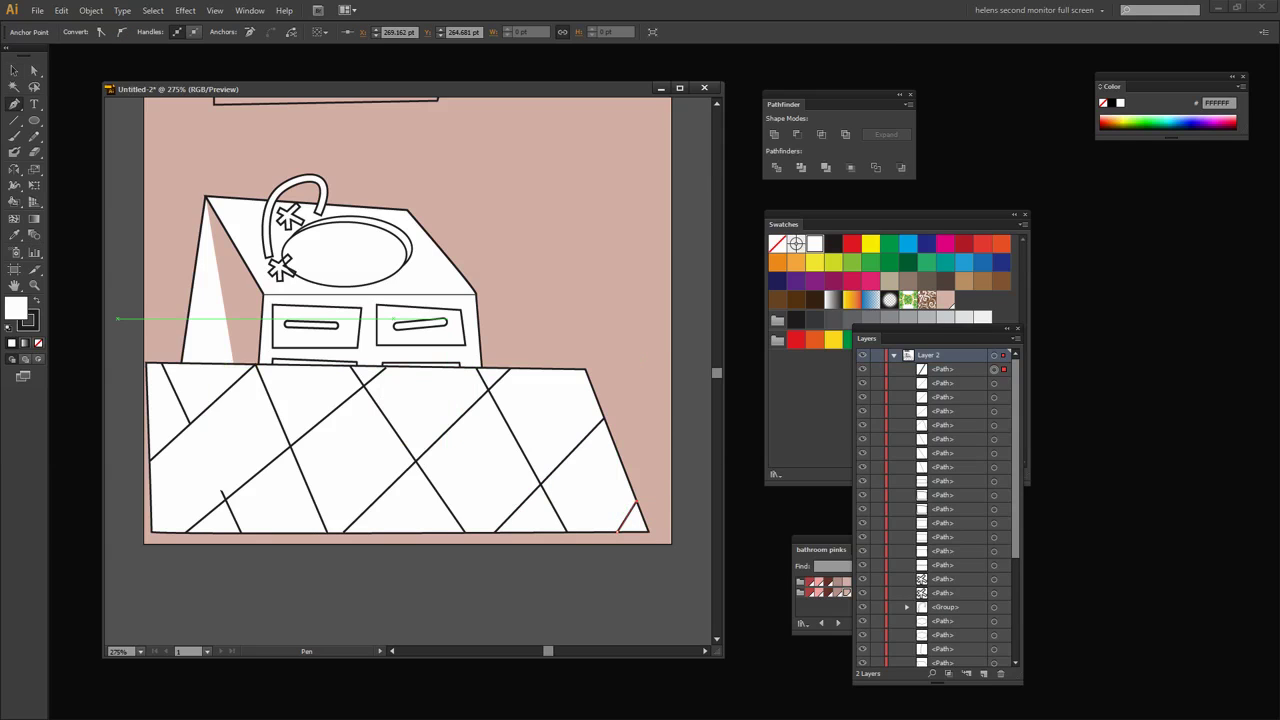
{"action": "left_click", "coordinate": [13, 71]}
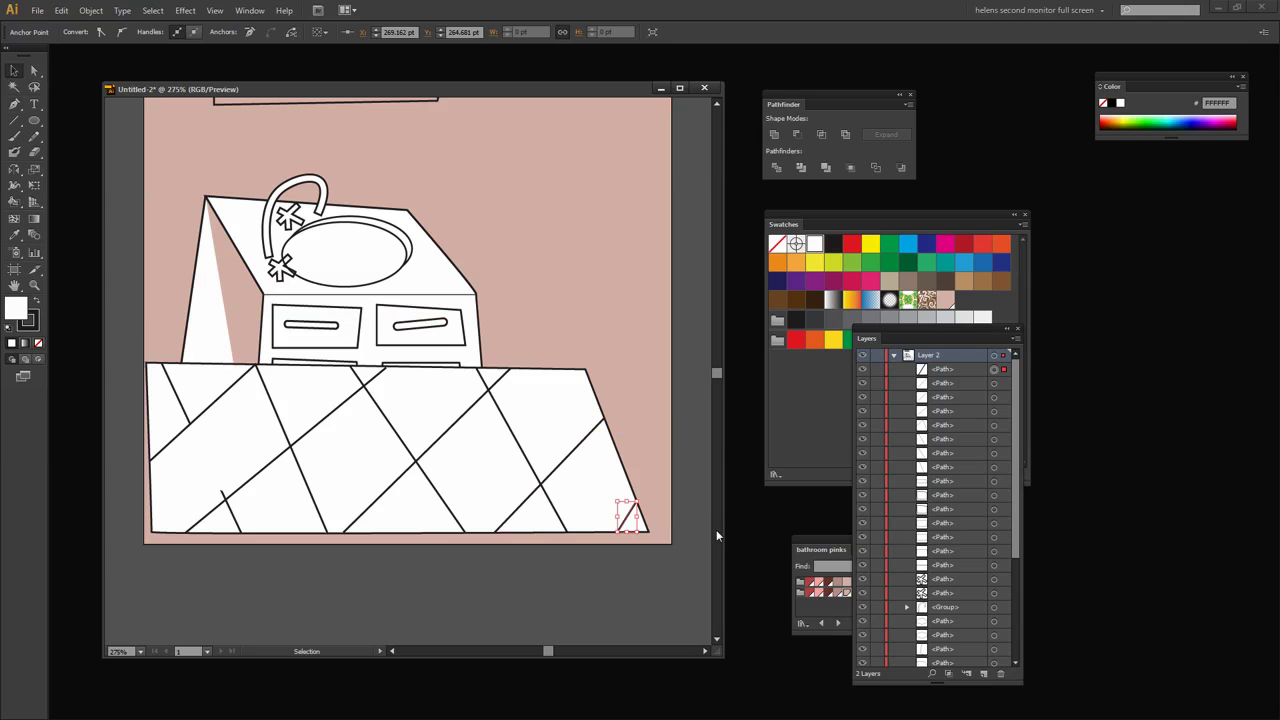
Select all the line artwork, set its fill to None and deselect it
{"action": "scroll", "coordinate": [713, 505], "scroll_direction": "up", "scroll_amount": 3}
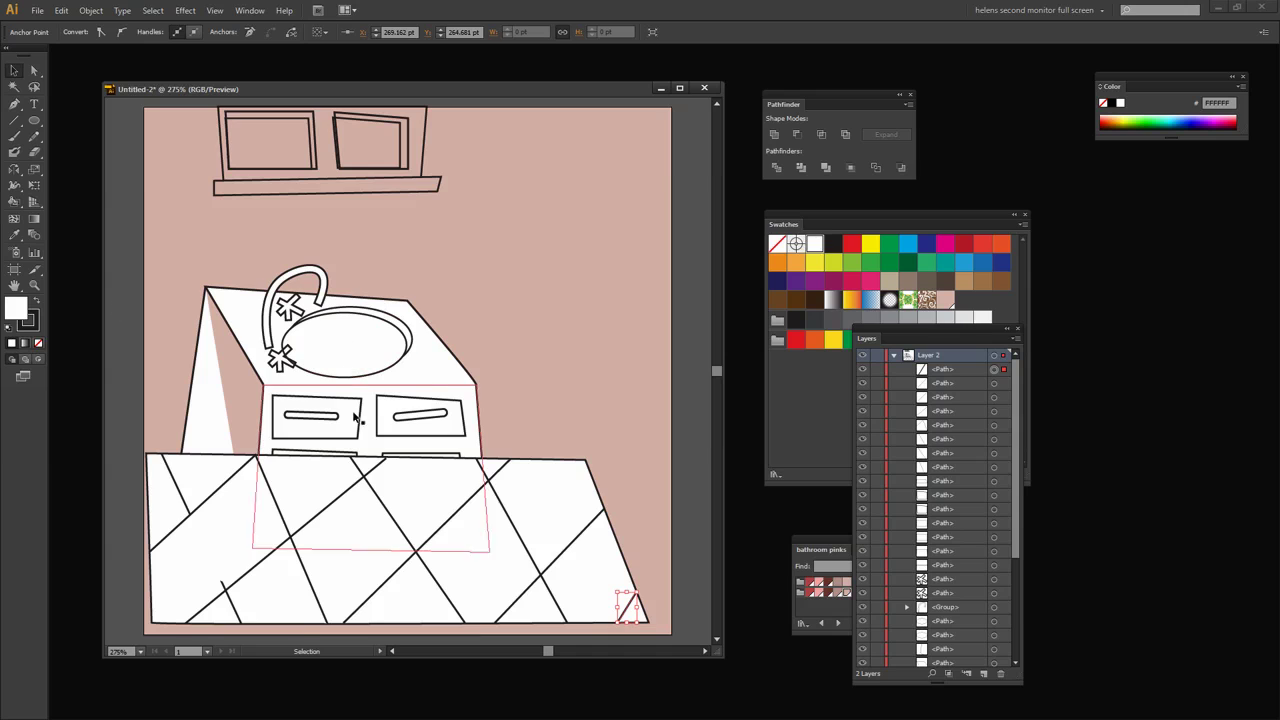
{"action": "left_click_drag", "start_coordinate": [177, 228], "coordinate": [386, 417]}
{"action": "key", "text": "ctrl+a"}
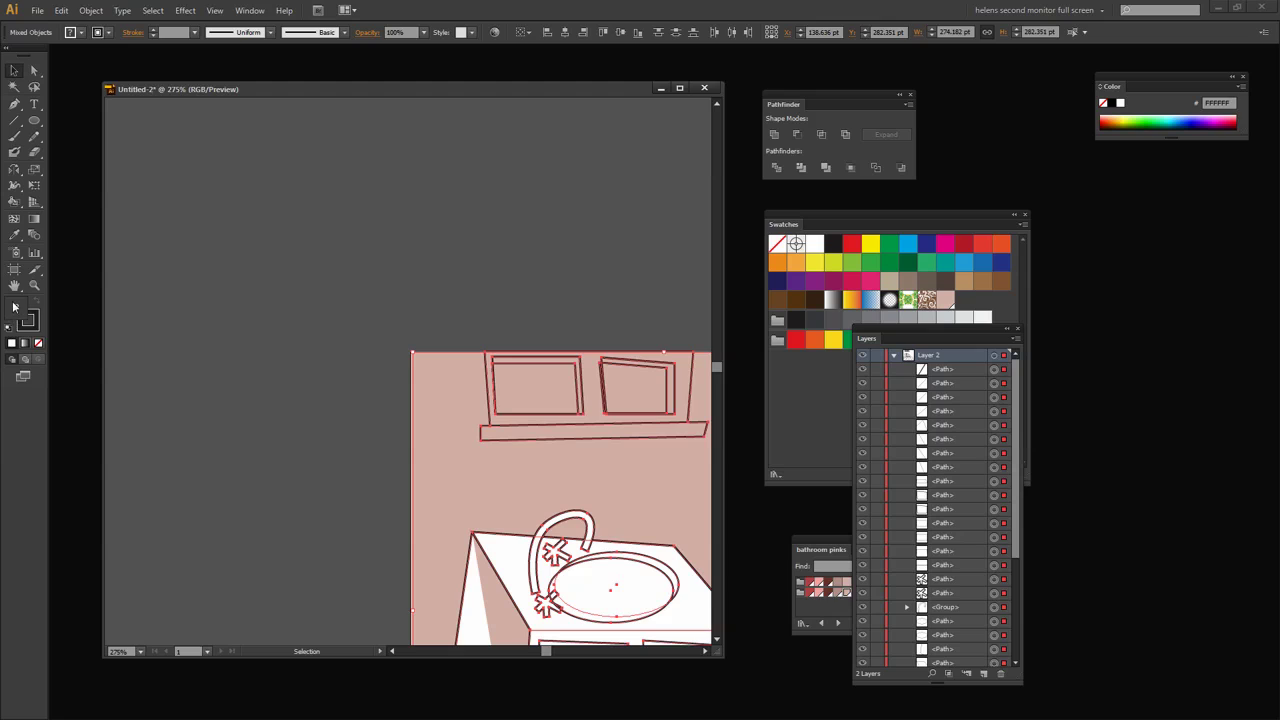
{"action": "left_click", "coordinate": [80, 33]}
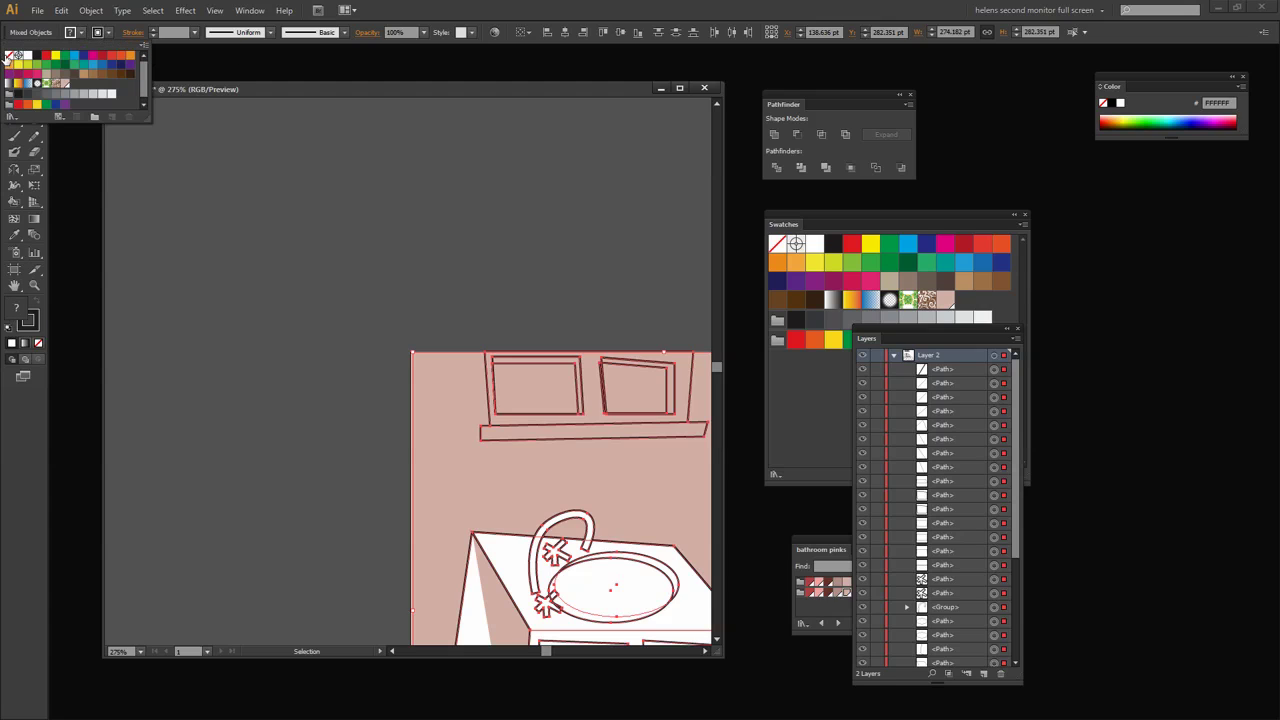
{"action": "left_click", "coordinate": [11, 56]}
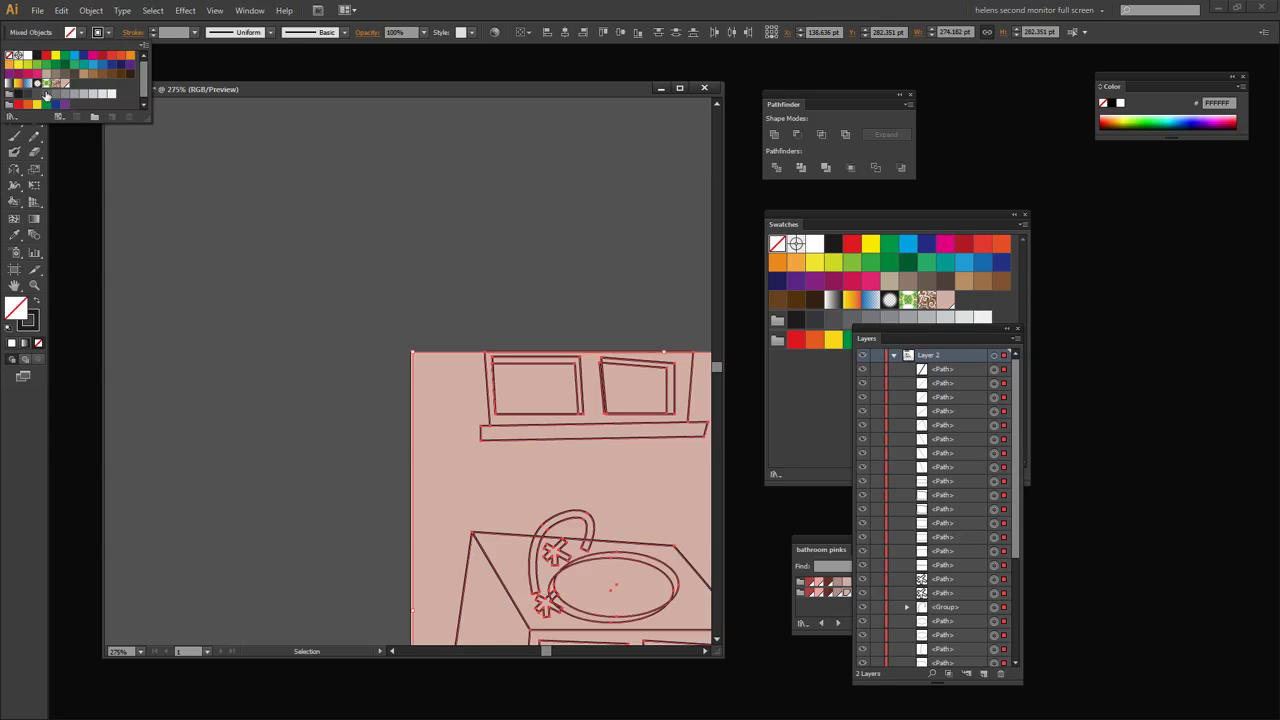
{"action": "left_click", "coordinate": [591, 595]}
{"action": "left_click", "coordinate": [614, 455]}
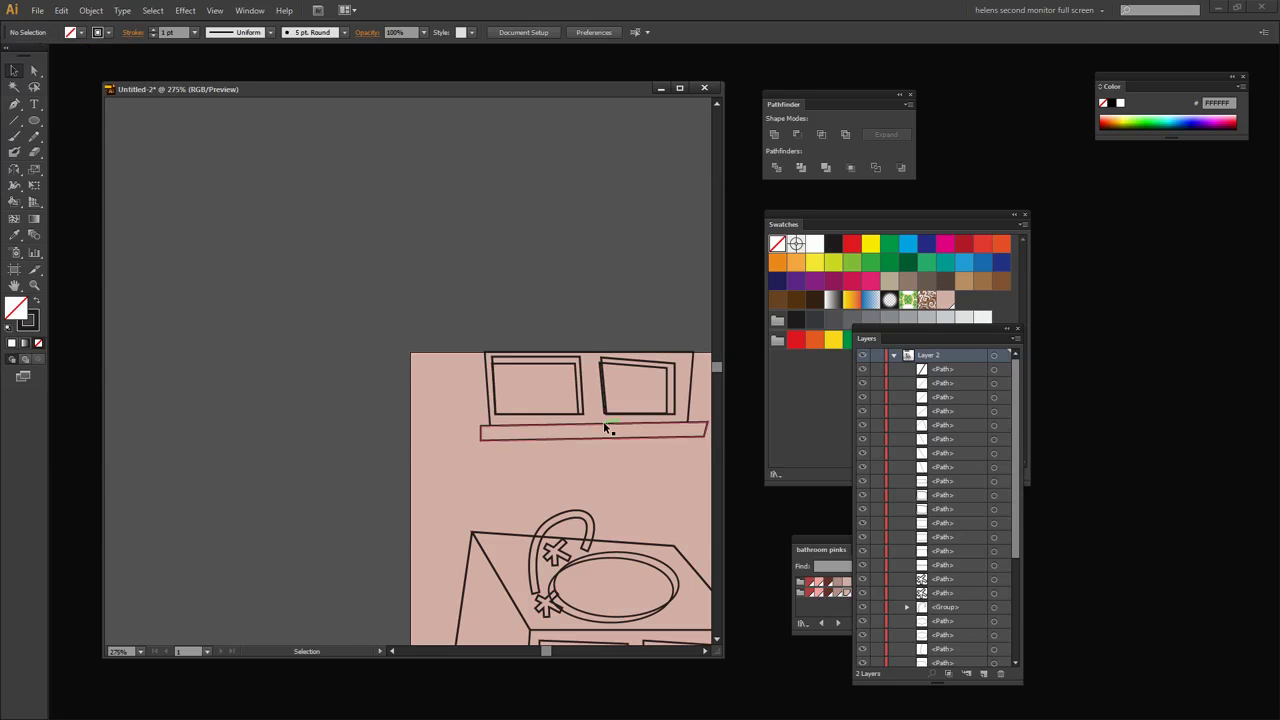
Select all the line artwork again and set its stroke to None, keeping it selected
{"action": "key", "text": "ctrl+0"}
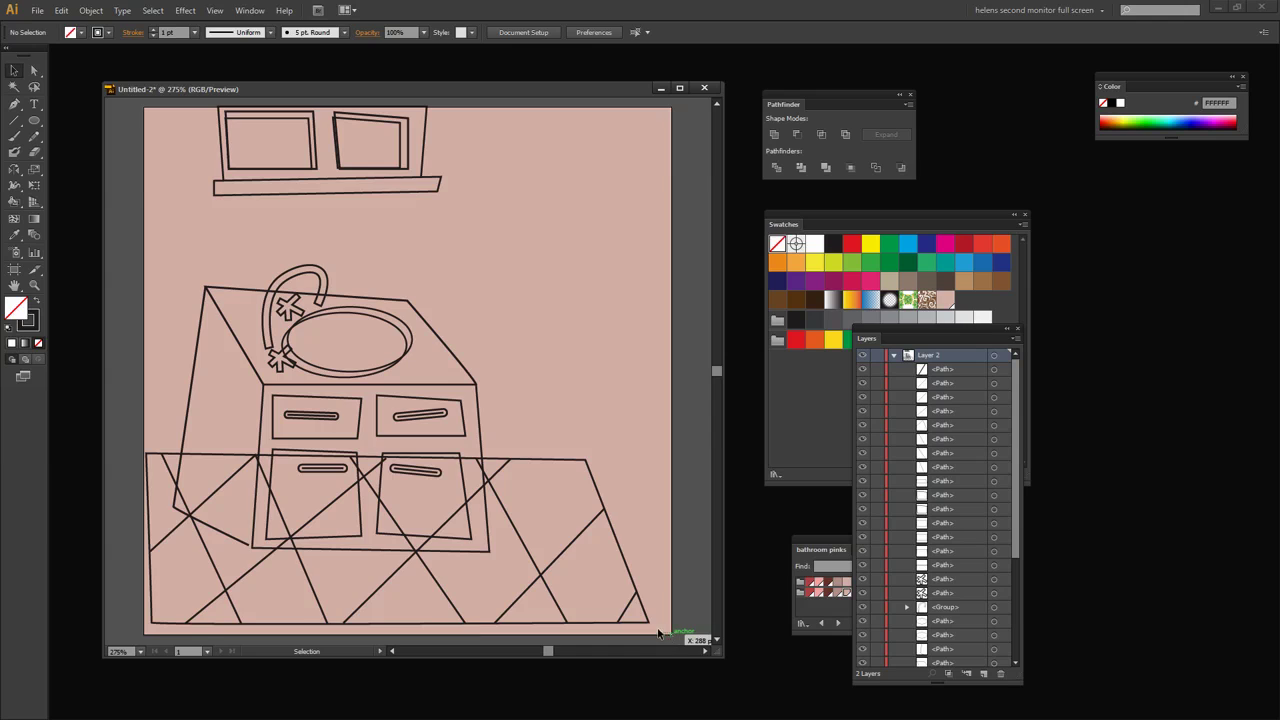
{"action": "scroll", "coordinate": [140, 165], "scroll_direction": "up", "scroll_amount": 2}
{"action": "scroll", "coordinate": [120, 168], "scroll_direction": "left", "scroll_amount": 3}
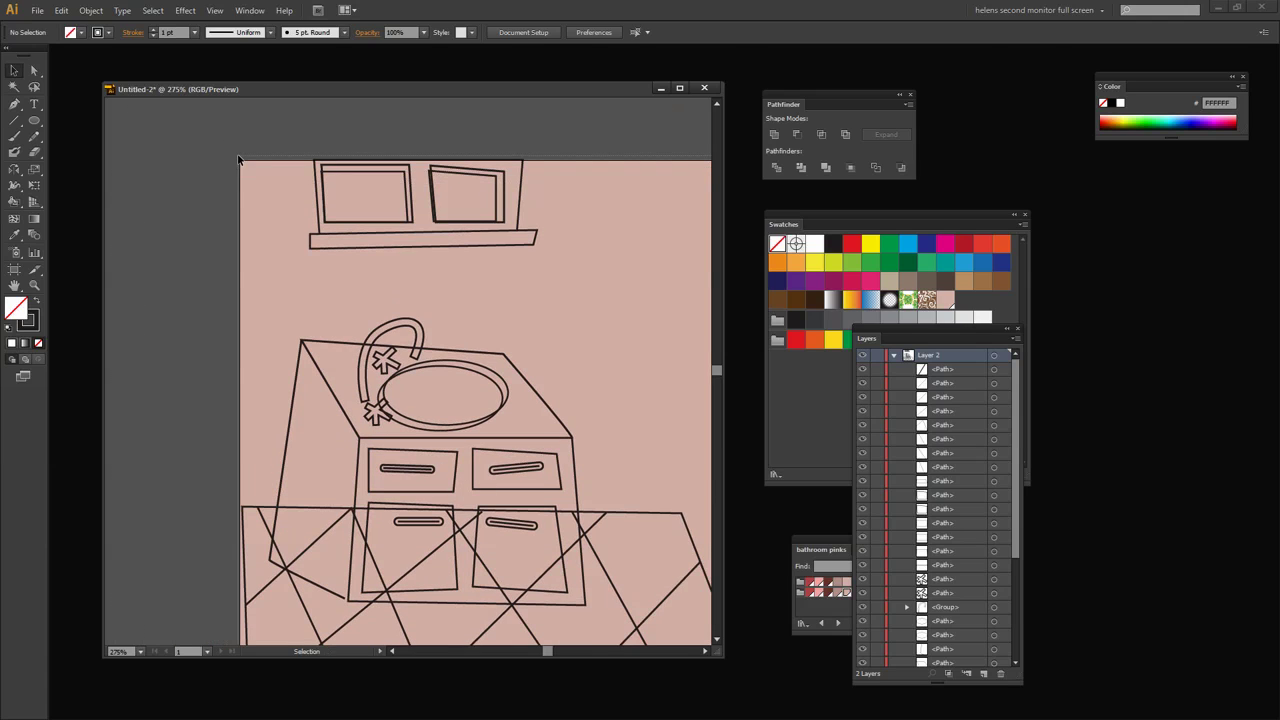
{"action": "key", "text": "ctrl+a"}
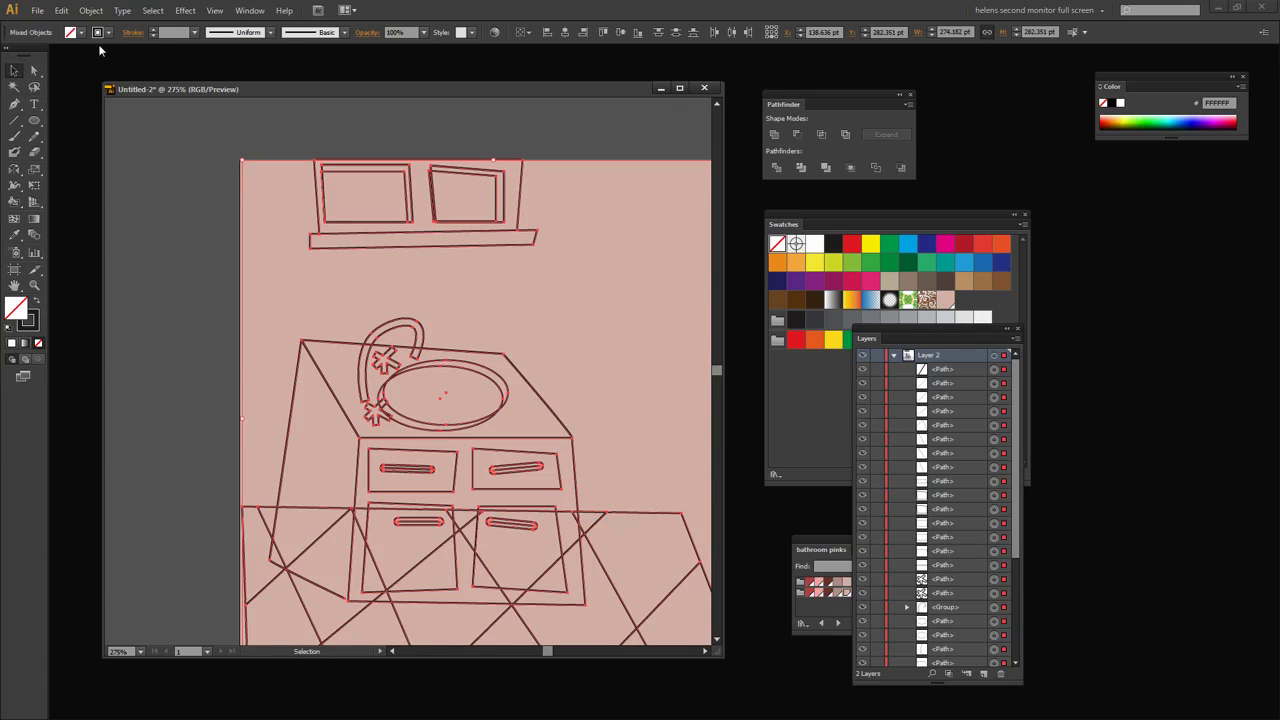
{"action": "left_click", "coordinate": [109, 32]}
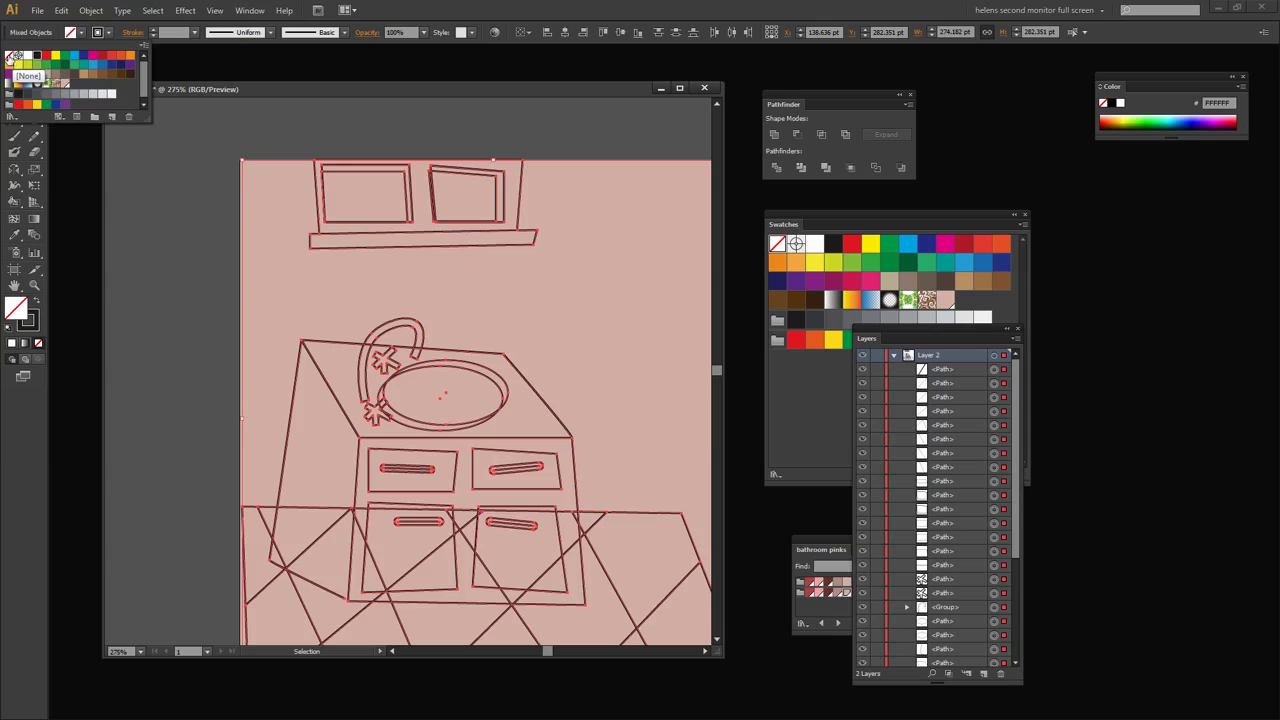
{"action": "left_click", "coordinate": [10, 57]}
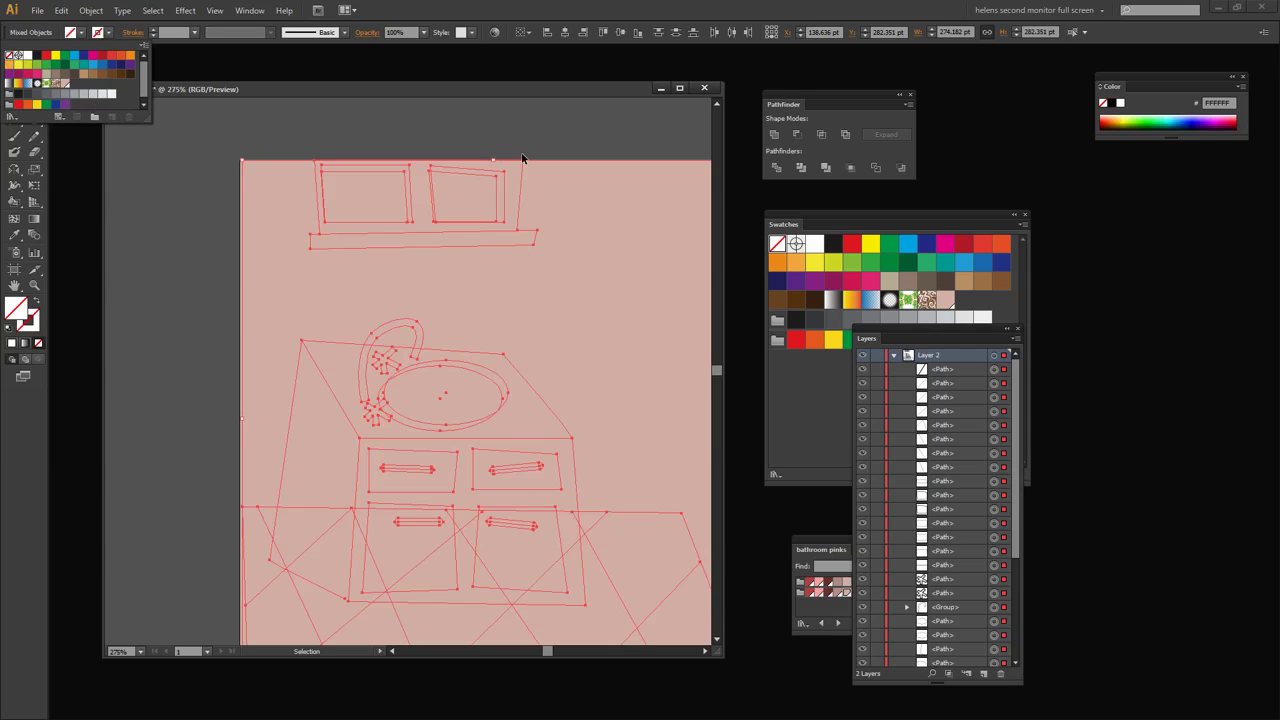
{"action": "left_click", "coordinate": [740, 667]}
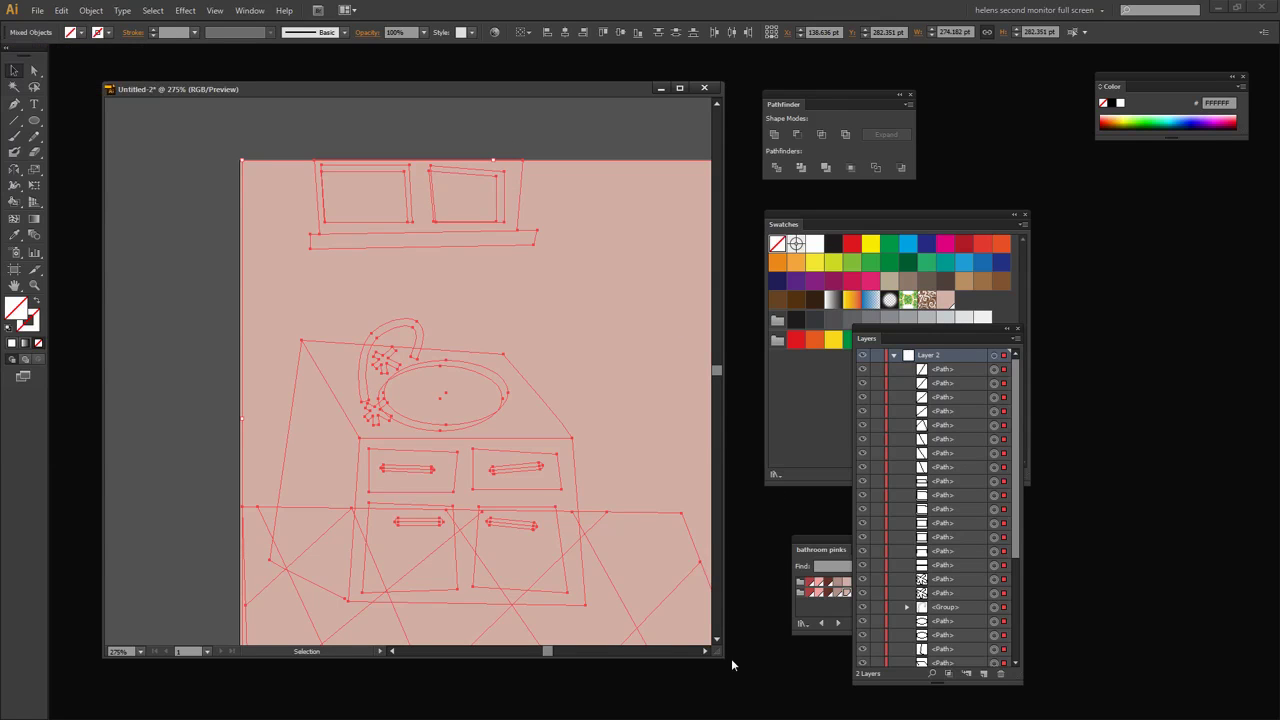
Enlarge the document window and make the selected paths into one Live Paint group
{"action": "left_click_drag", "start_coordinate": [719, 654], "coordinate": [776, 694]}
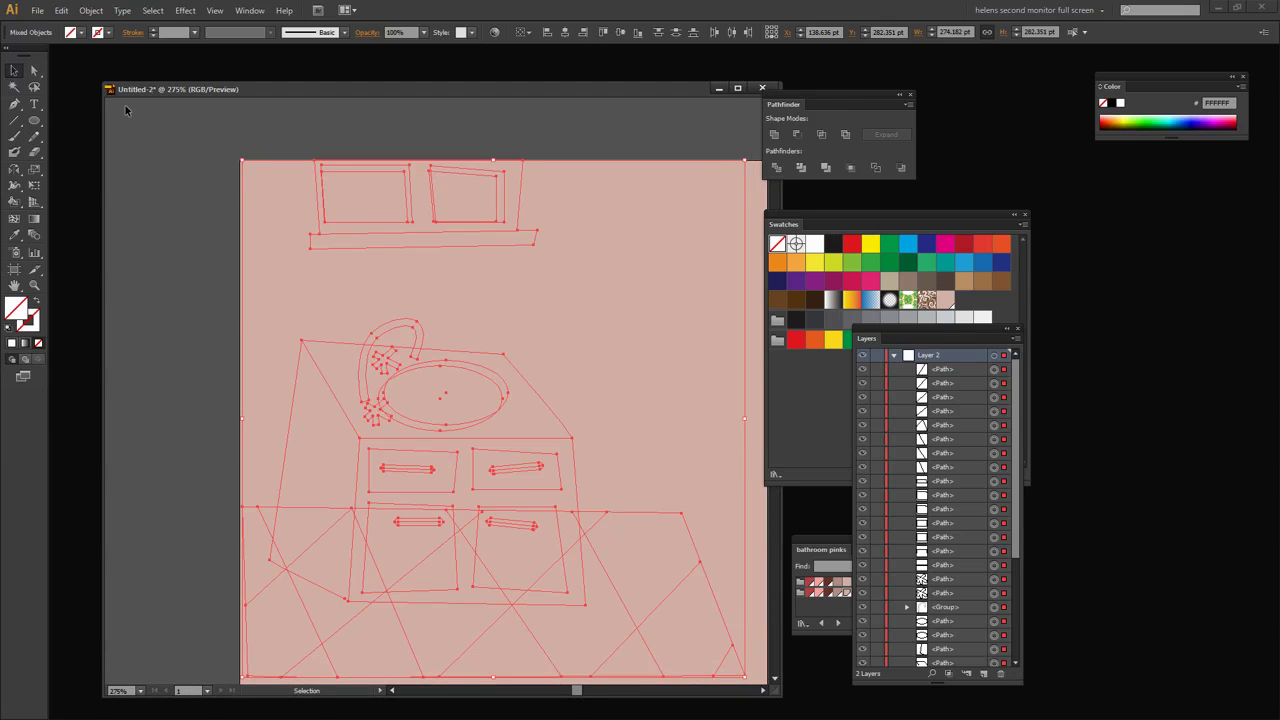
{"action": "left_click", "coordinate": [88, 11]}
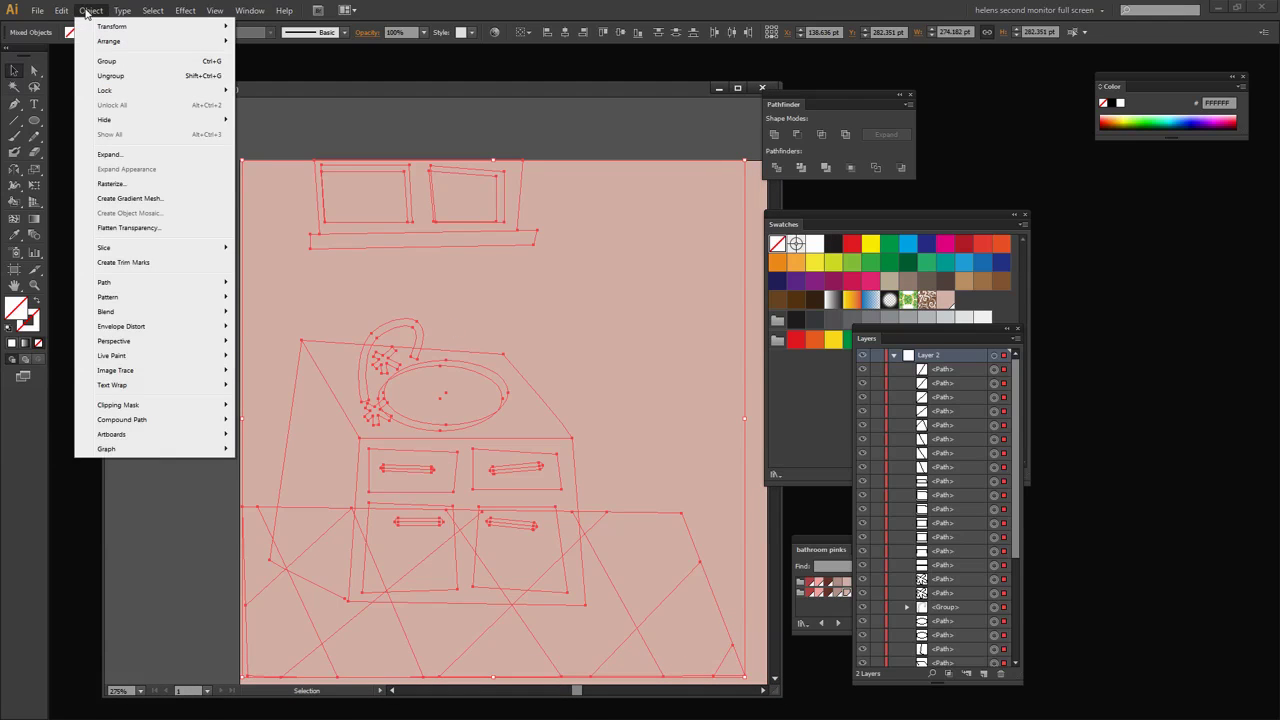
{"action": "mouse_move", "coordinate": [133, 360]}
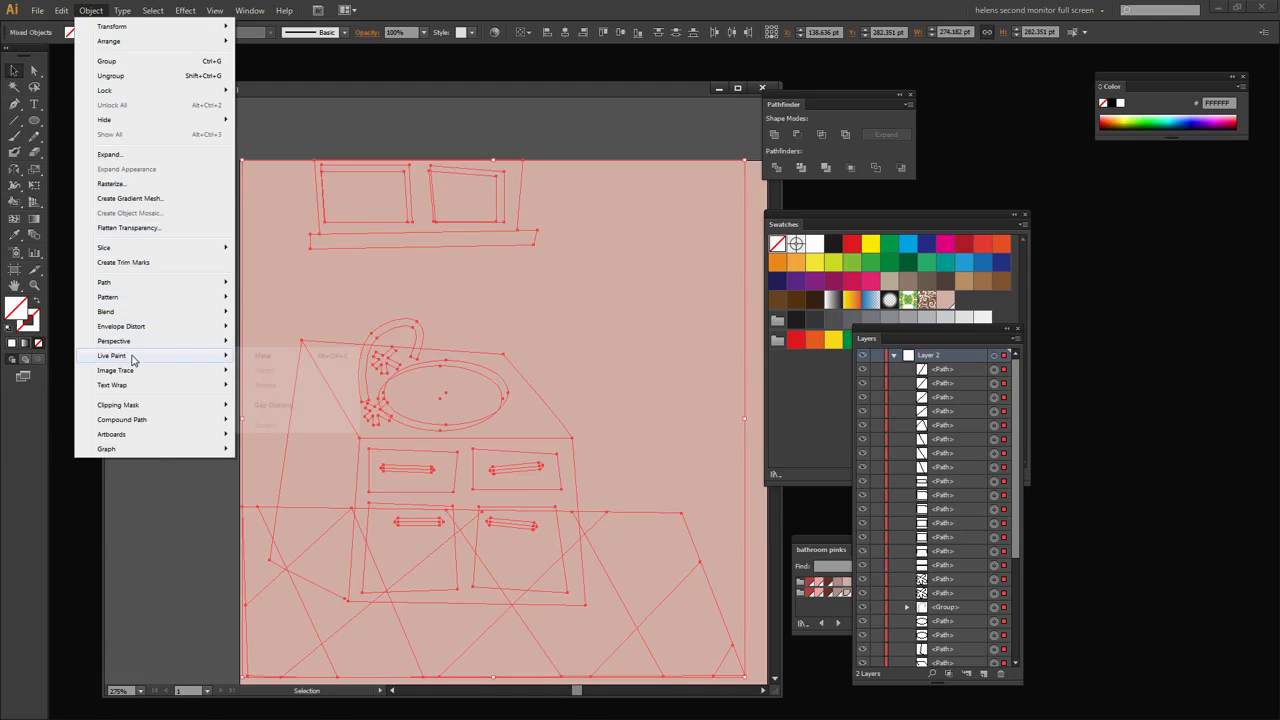
{"action": "left_click", "coordinate": [264, 356]}
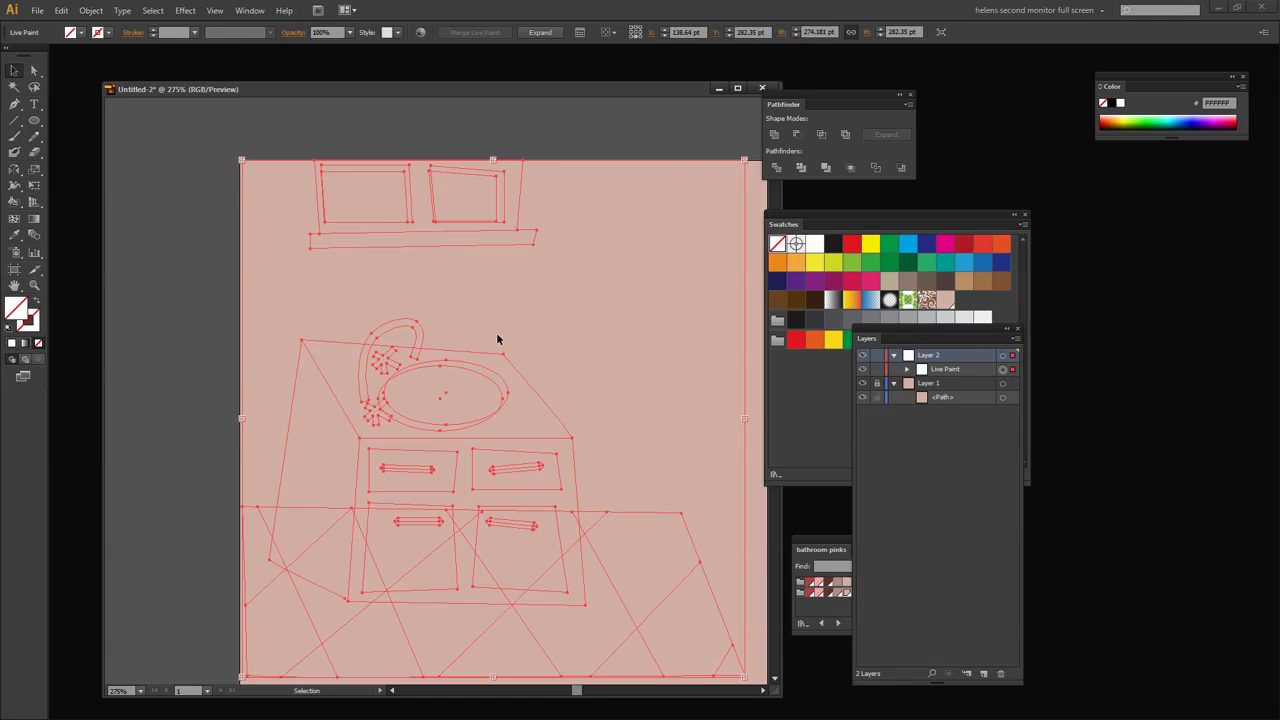
Uncover the bathroom pinks palette and fill the countertop areas around the sink and tap with its dark red using the Live Paint Bucket
{"action": "left_click_drag", "start_coordinate": [909, 336], "coordinate": [1113, 211]}
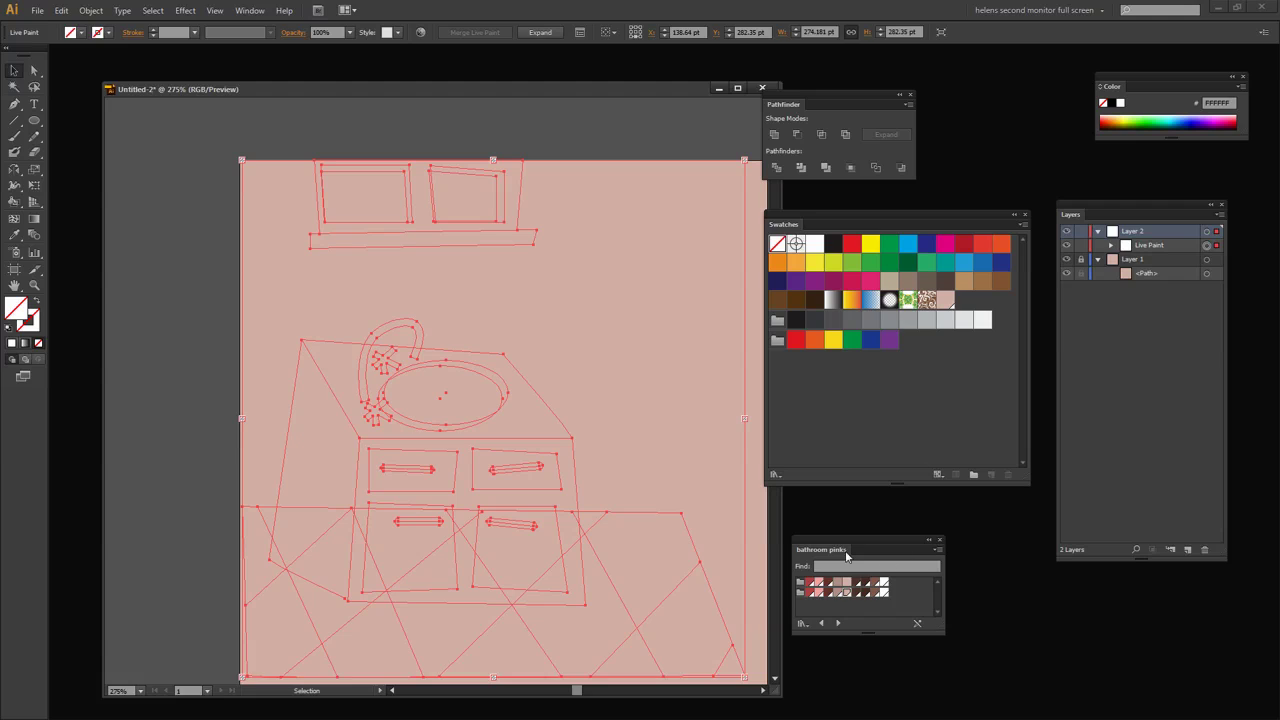
{"action": "left_click_drag", "start_coordinate": [838, 546], "coordinate": [846, 387]}
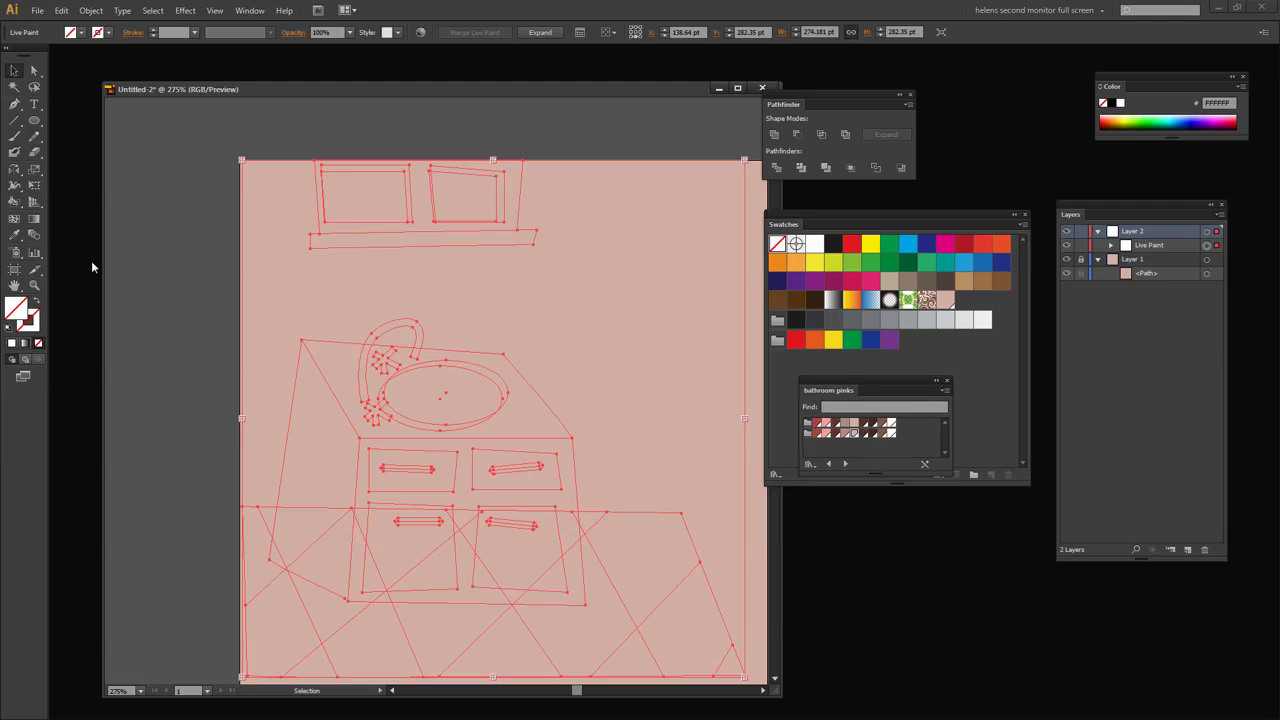
{"action": "left_click_drag", "start_coordinate": [14, 205], "coordinate": [78, 214]}
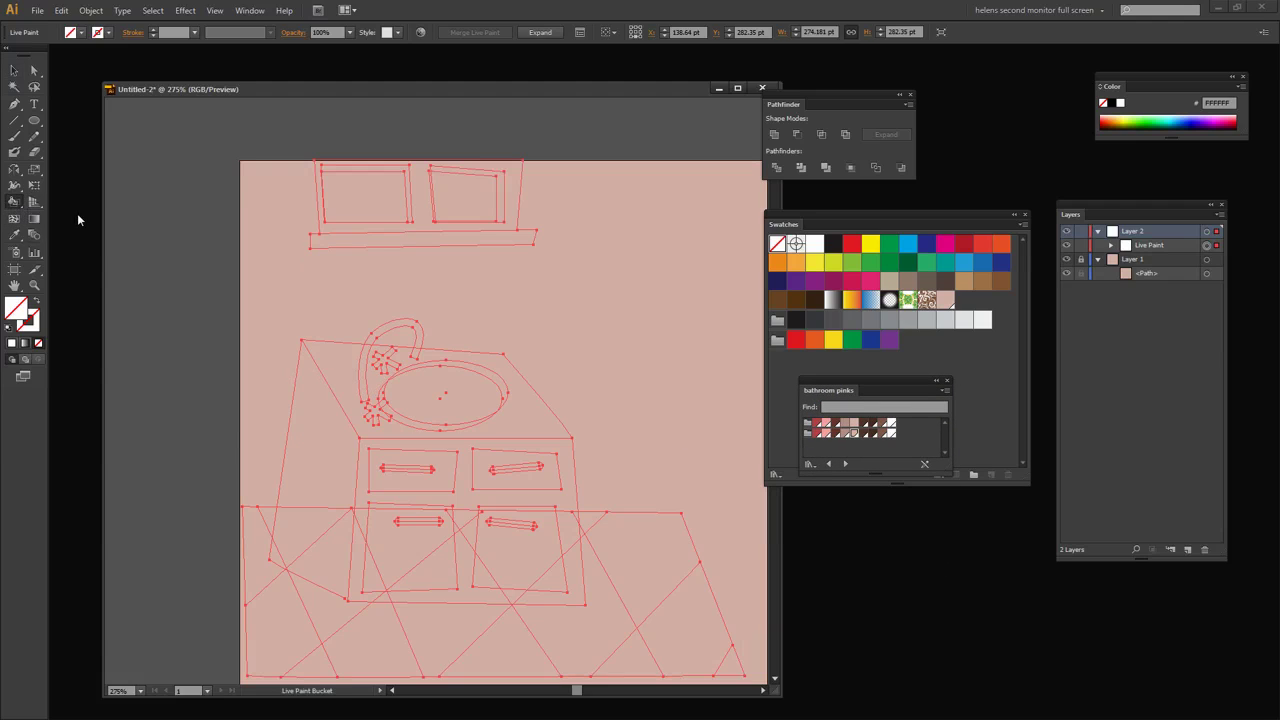
{"action": "left_click", "coordinate": [854, 437]}
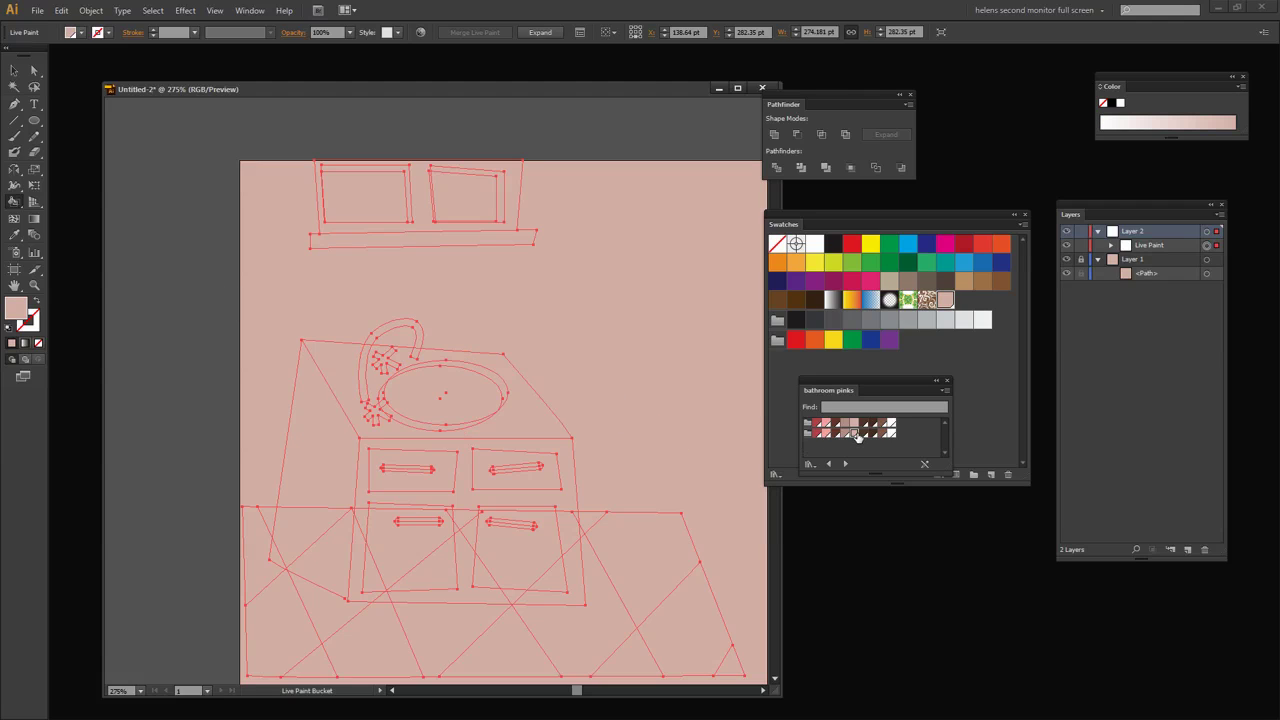
{"action": "left_click", "coordinate": [818, 437]}
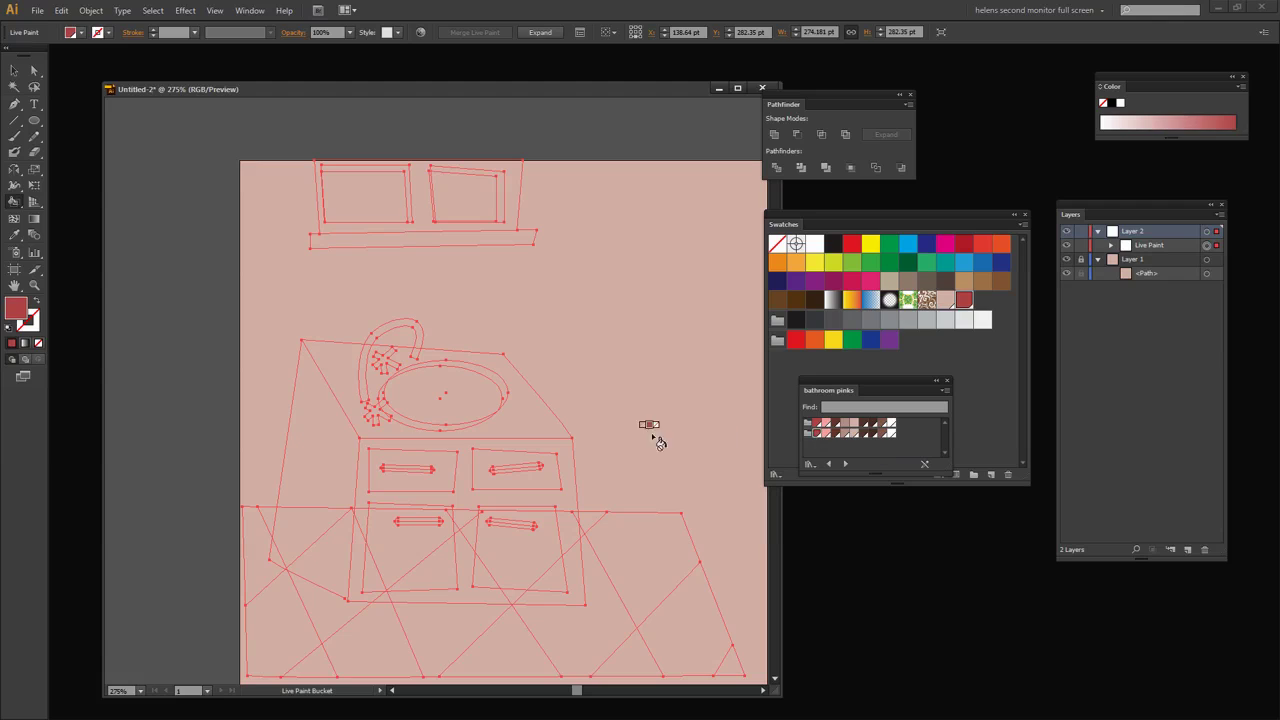
{"action": "left_click", "coordinate": [533, 427]}
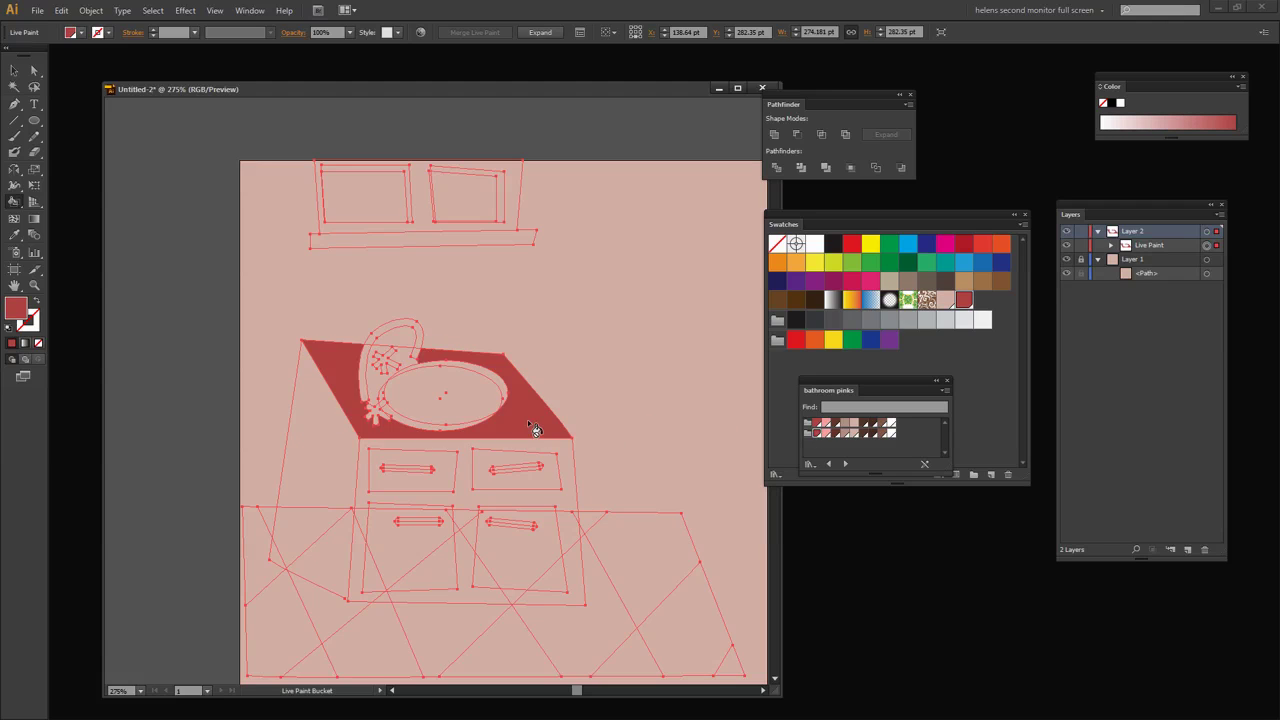
{"action": "left_click", "coordinate": [380, 390]}
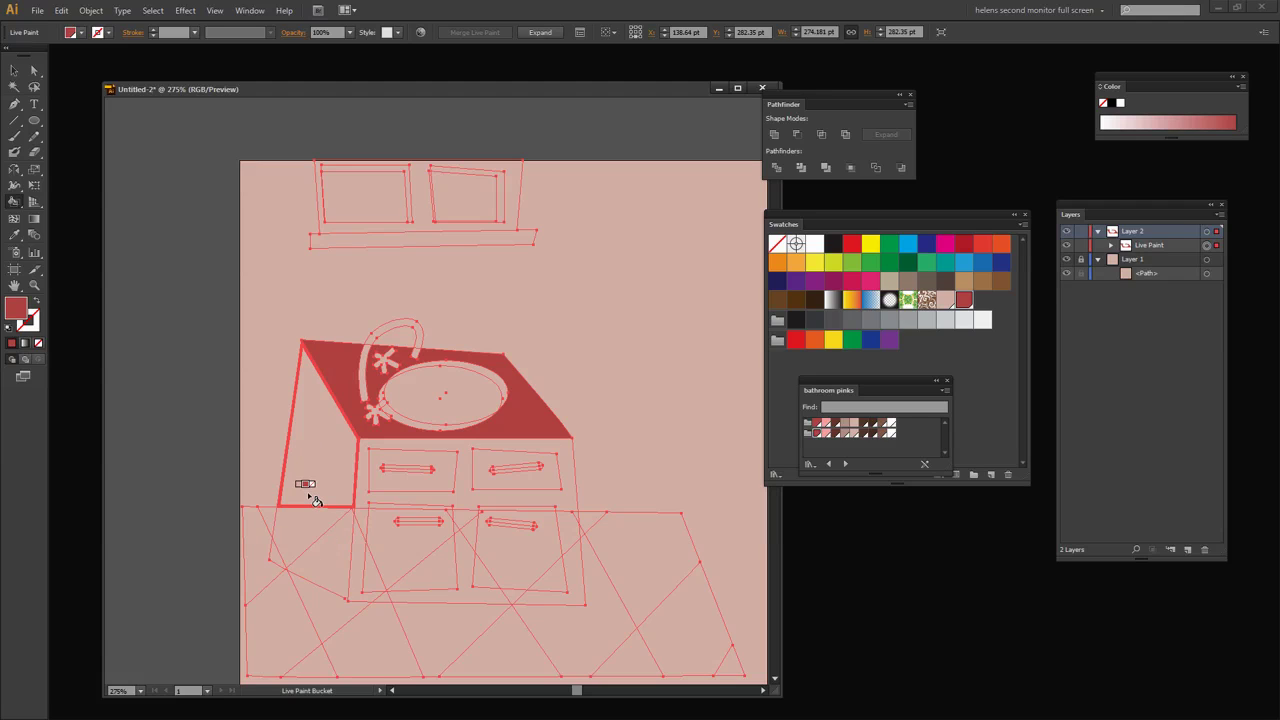
Fill all areas of the vanity's side panel with the palette's medium brown
{"action": "left_click", "coordinate": [886, 434]}
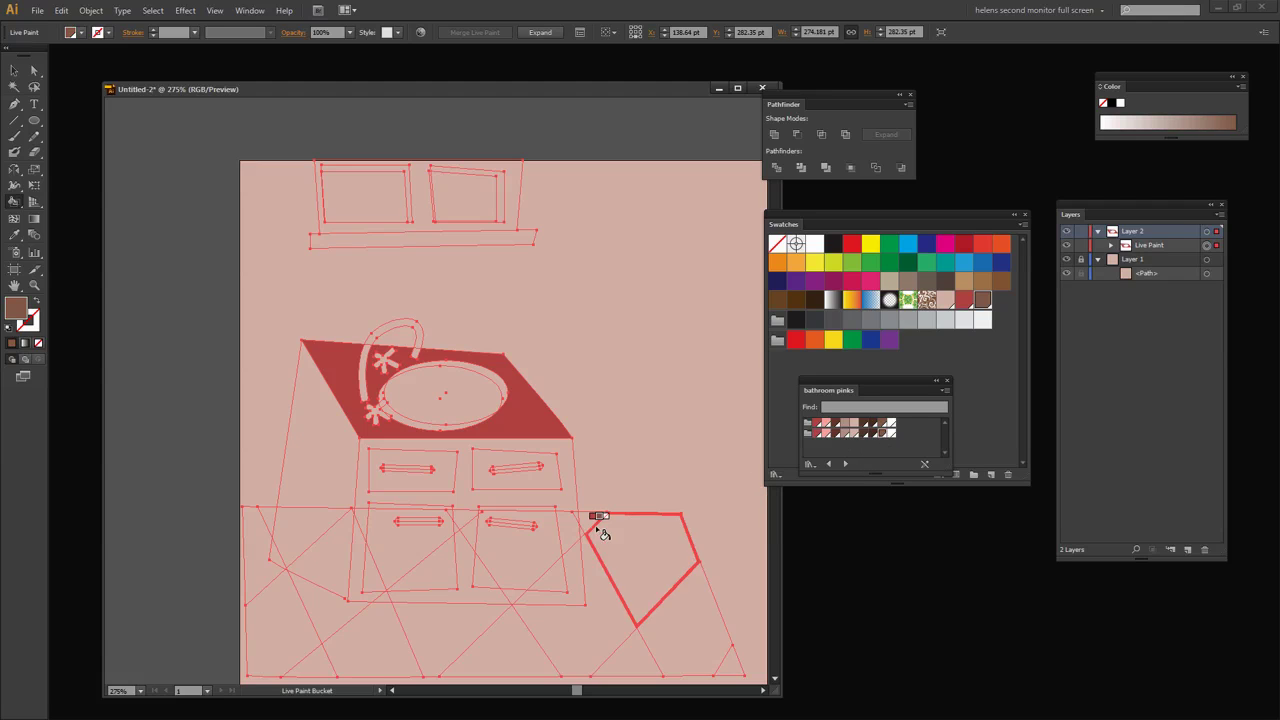
{"action": "left_click", "coordinate": [318, 460]}
{"action": "left_click", "coordinate": [300, 522]}
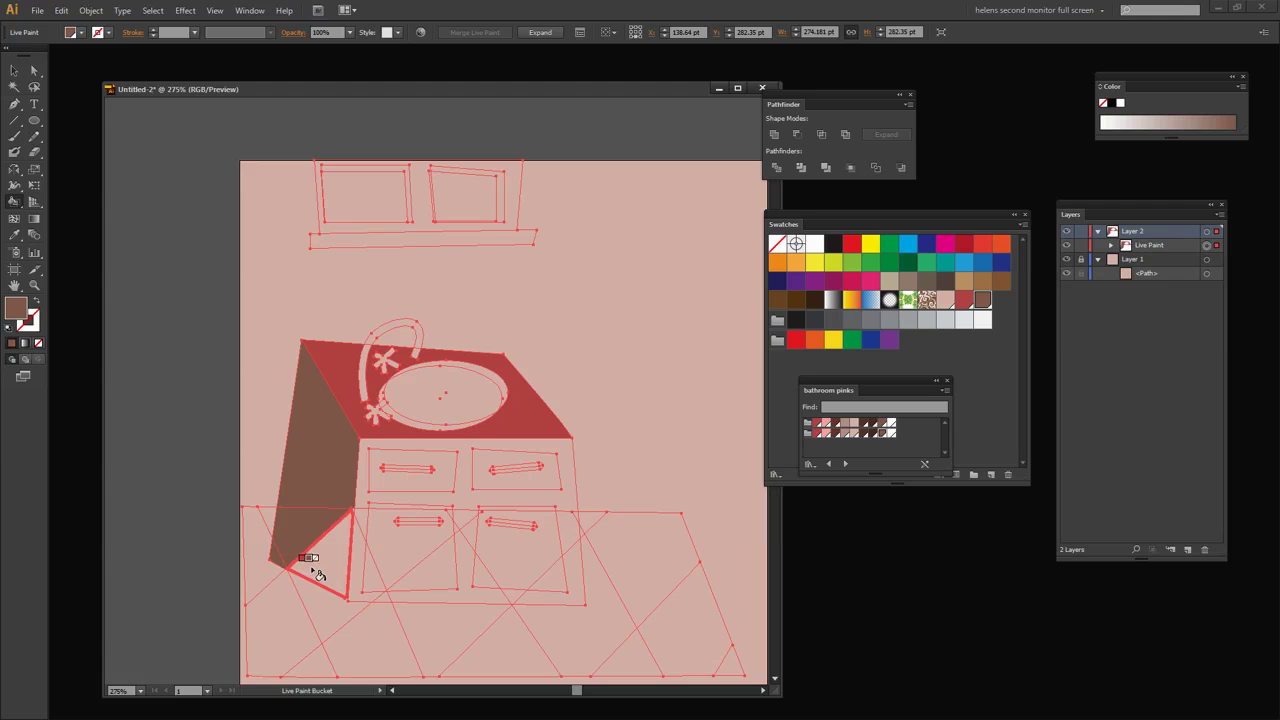
{"action": "left_click", "coordinate": [320, 575]}
Fill every section of the vanity's front frame around the drawers and doors with the palette's greyish pink
{"action": "left_click", "coordinate": [847, 433]}
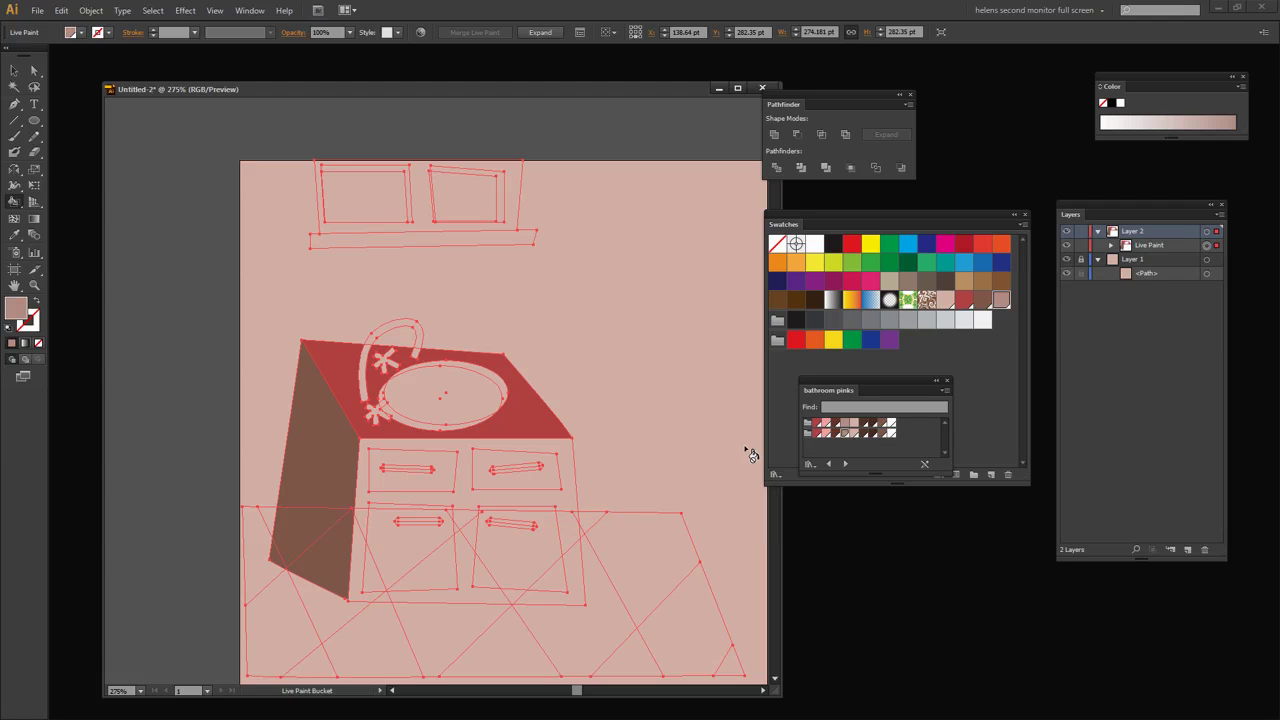
{"action": "left_click", "coordinate": [414, 447]}
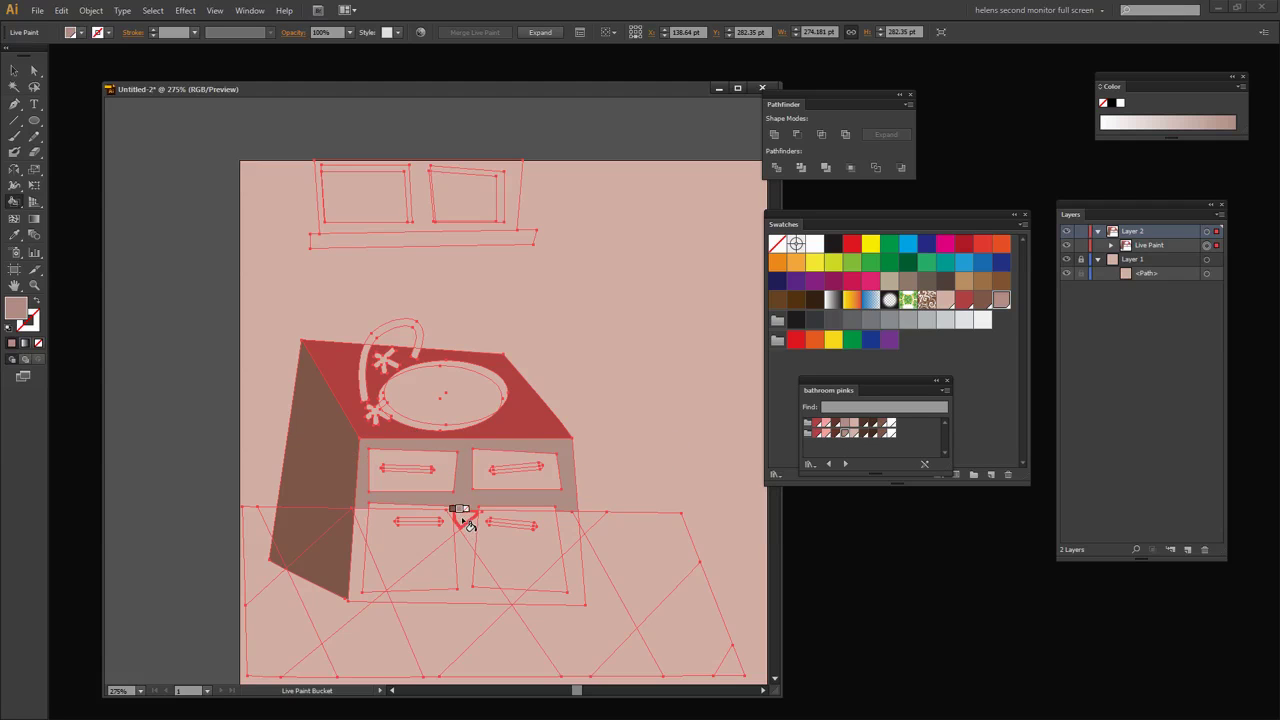
{"action": "left_click", "coordinate": [470, 550]}
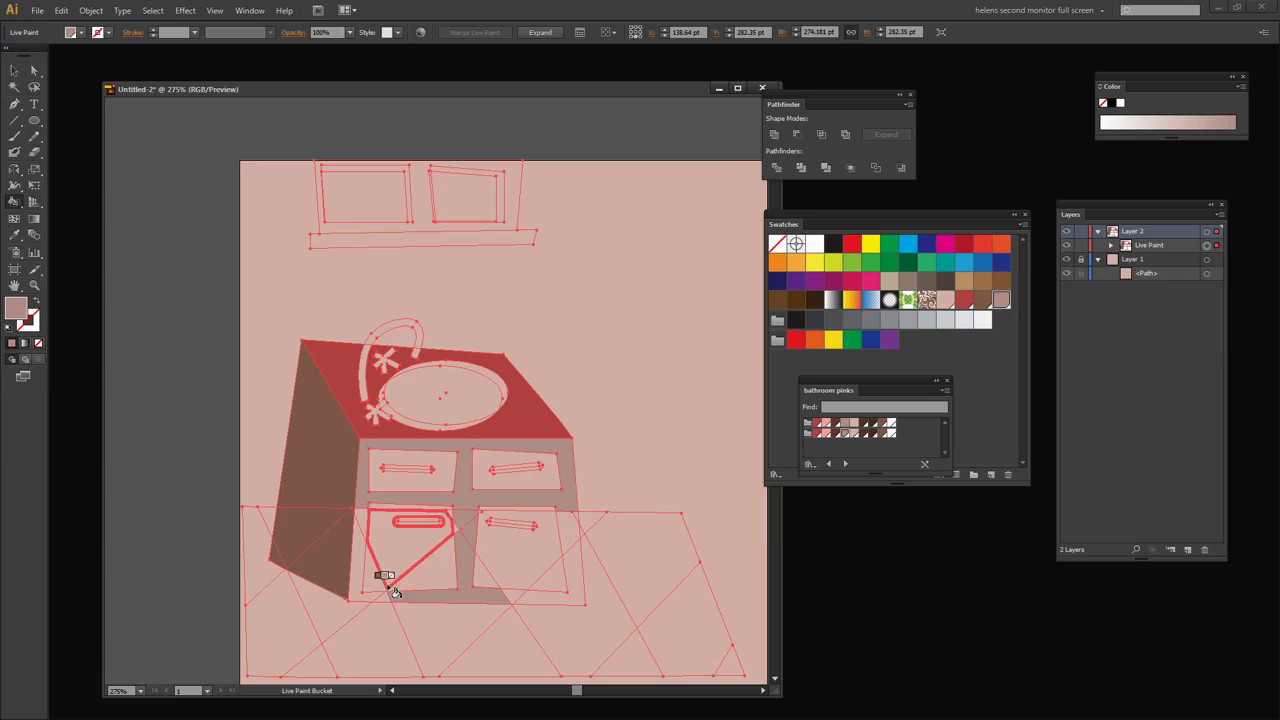
{"action": "left_click", "coordinate": [366, 522]}
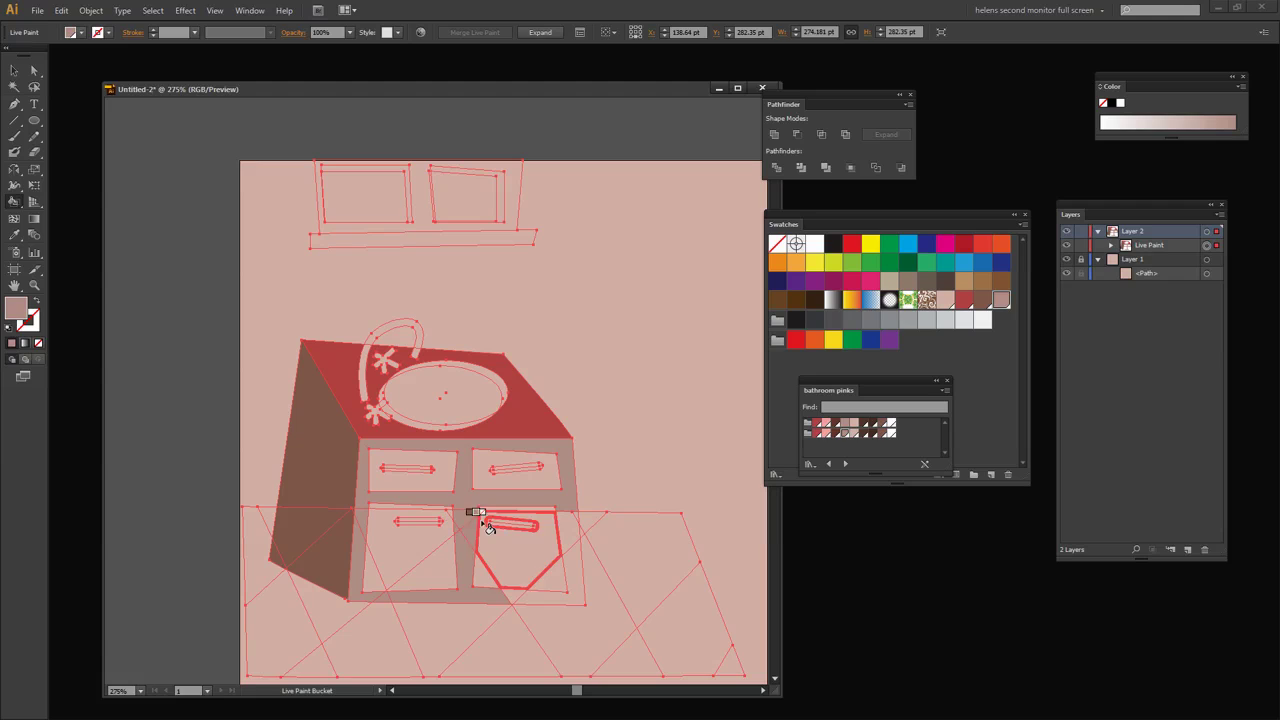
{"action": "left_click", "coordinate": [578, 520]}
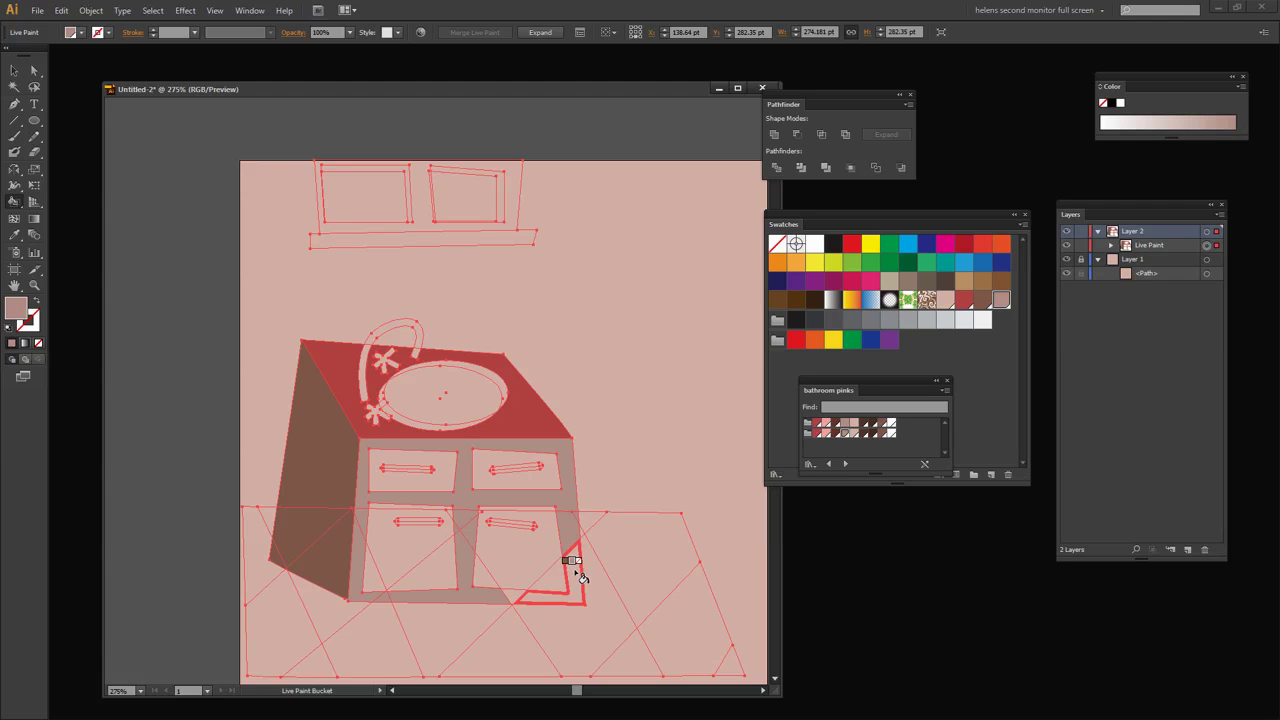
{"action": "left_click", "coordinate": [516, 598]}
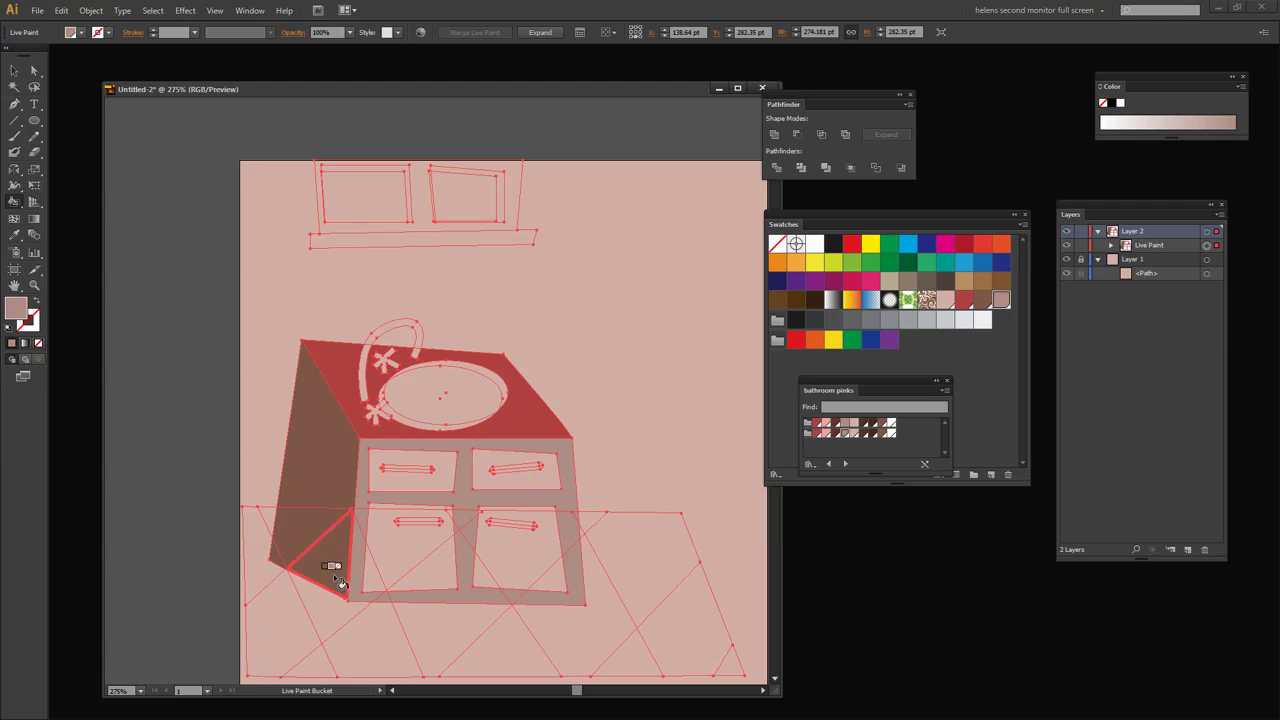
Fill both drawer fronts and both cupboard doors with the palette's light pink, leaving the handles unfilled
{"action": "left_click", "coordinate": [826, 436]}
{"action": "left_click", "coordinate": [549, 488]}
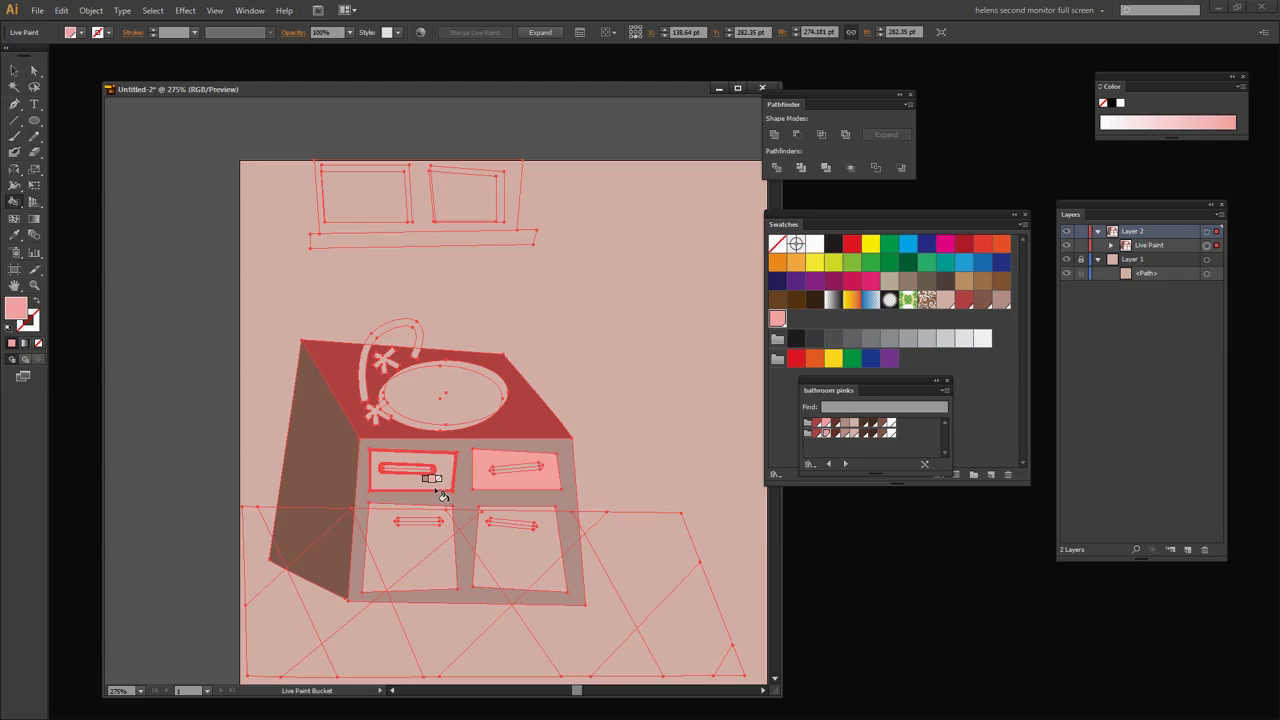
{"action": "left_click", "coordinate": [423, 565]}
{"action": "left_click", "coordinate": [379, 552]}
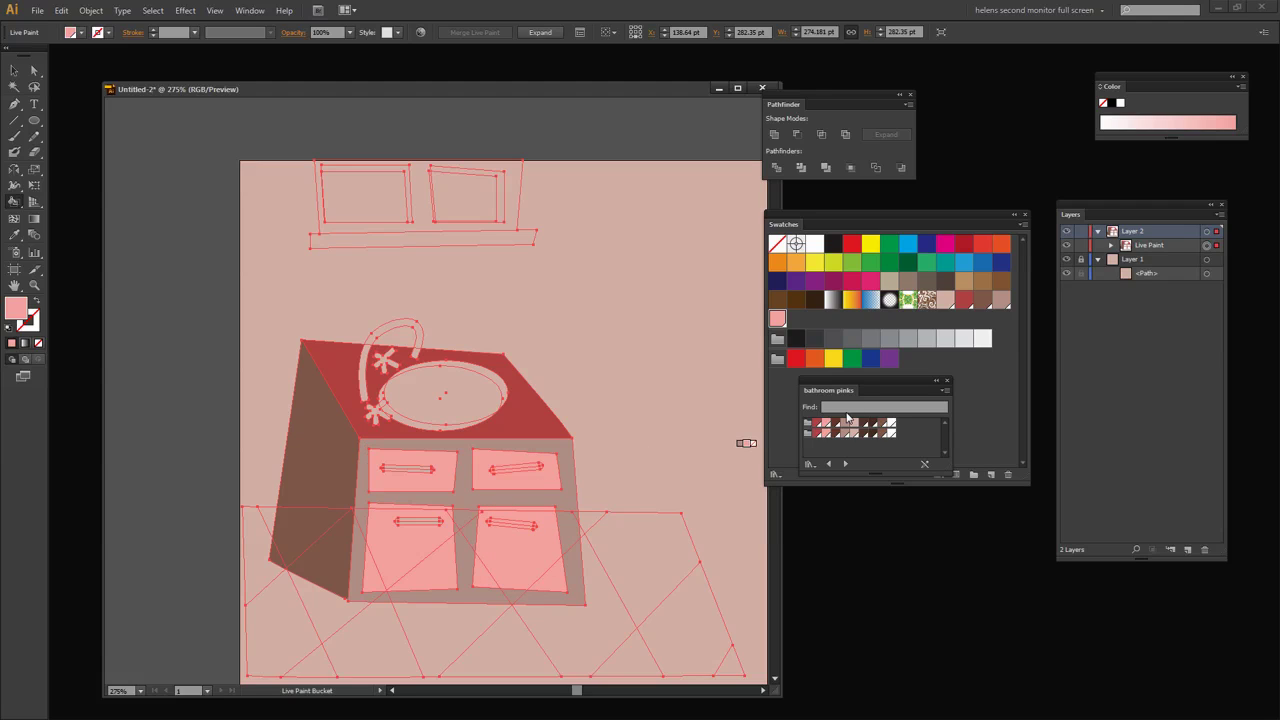
Fill the four drawer and door handles with the palette's dark brown
{"action": "left_click", "coordinate": [865, 441]}
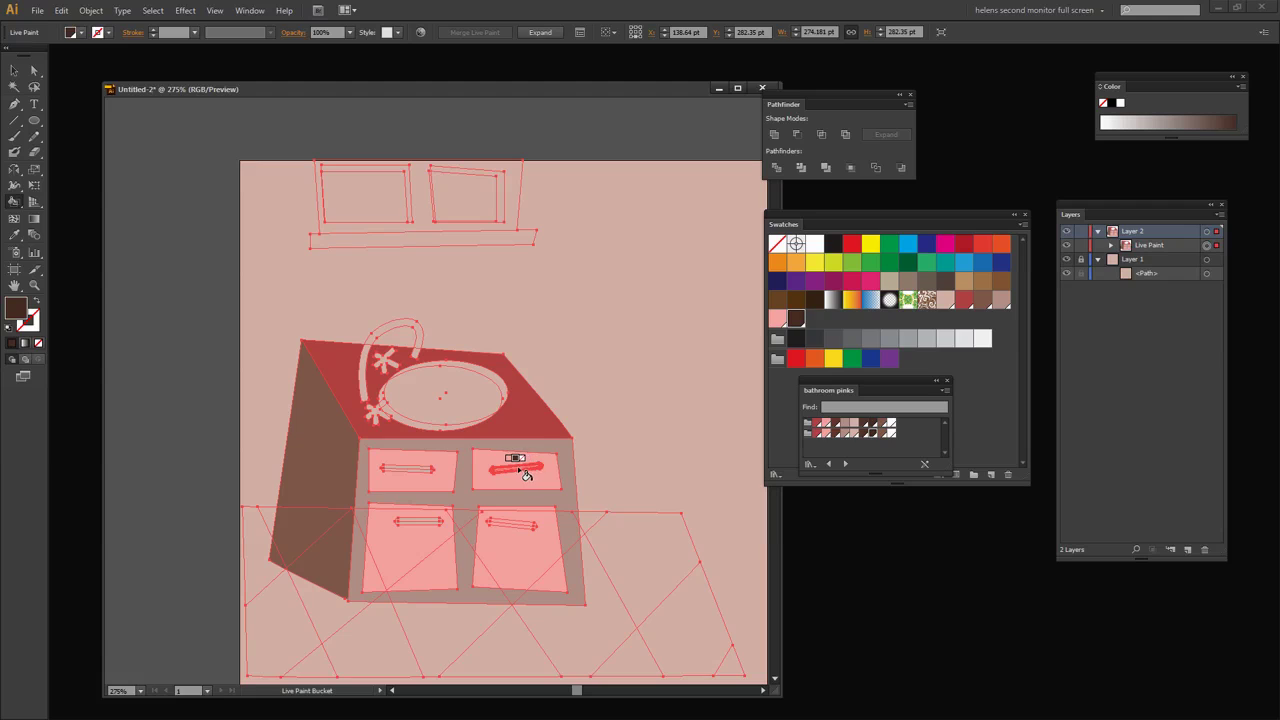
{"action": "left_click", "coordinate": [519, 477]}
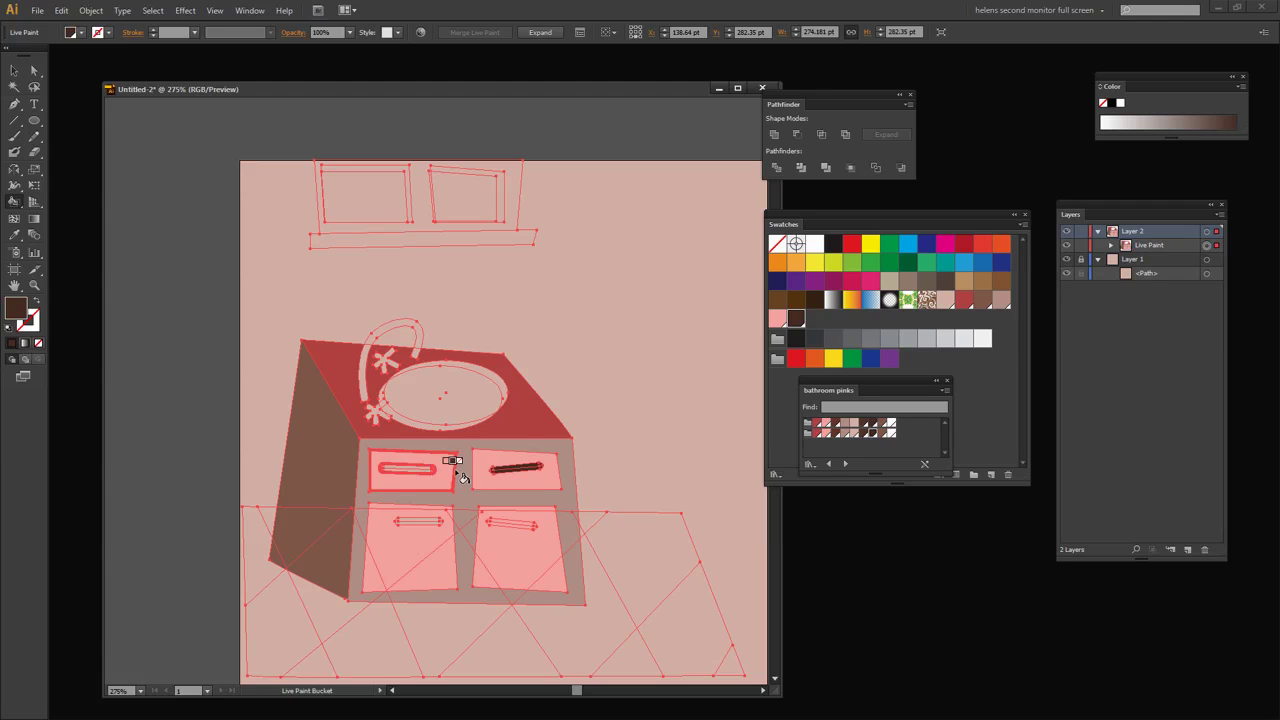
{"action": "left_click", "coordinate": [409, 475]}
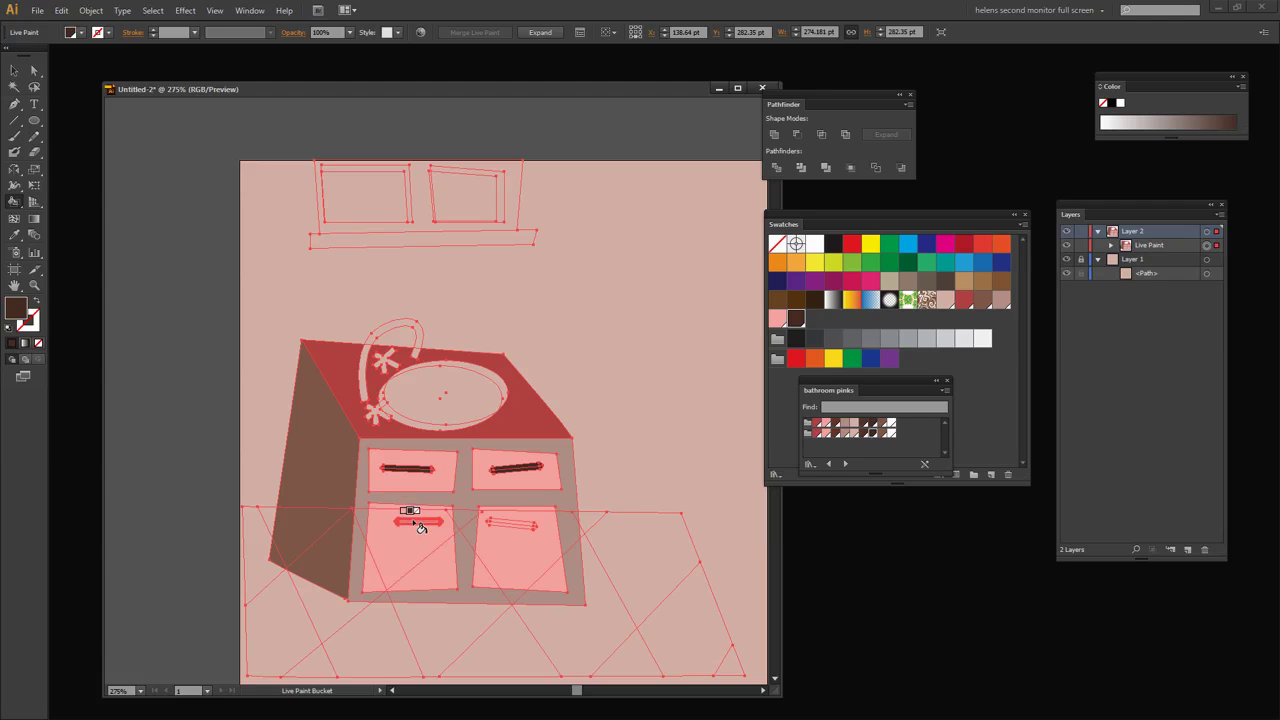
{"action": "left_click", "coordinate": [420, 524]}
{"action": "left_click", "coordinate": [511, 528]}
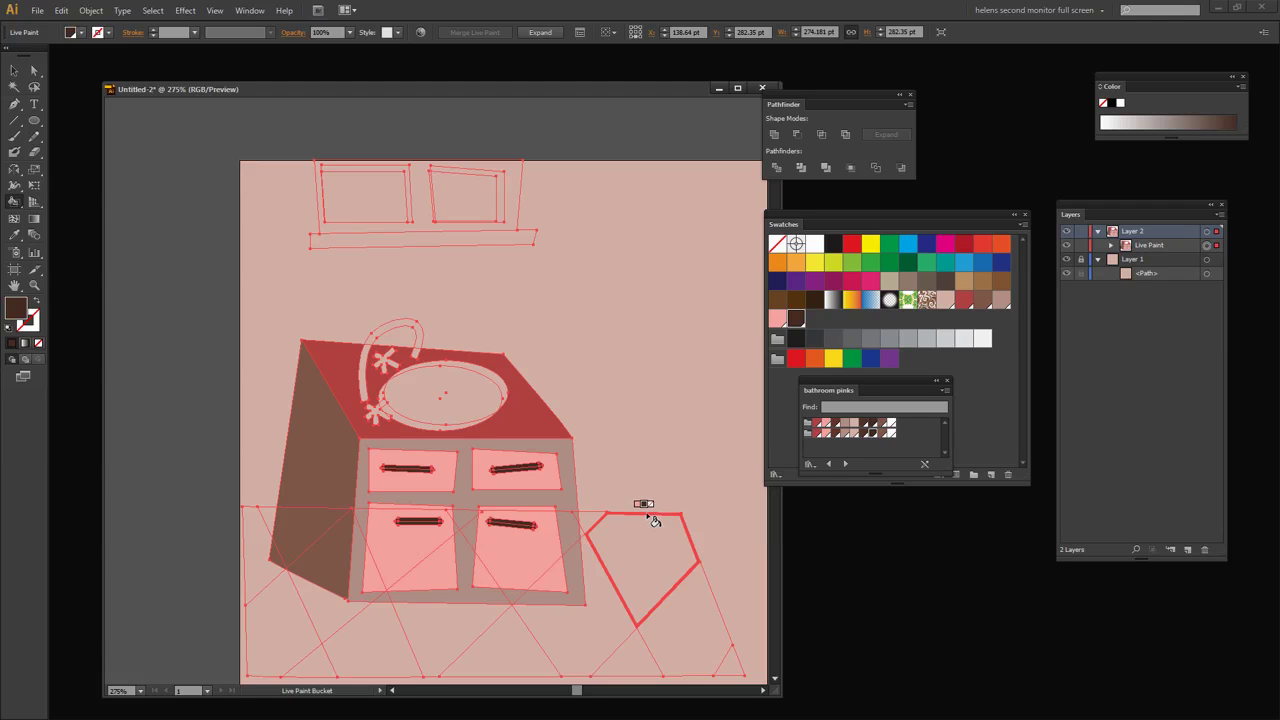
Fill alternate floor tiles around the vanity with the dark brown to start a checkerboard pattern
{"action": "scroll", "coordinate": [660, 517], "scroll_direction": "down", "scroll_amount": 1}
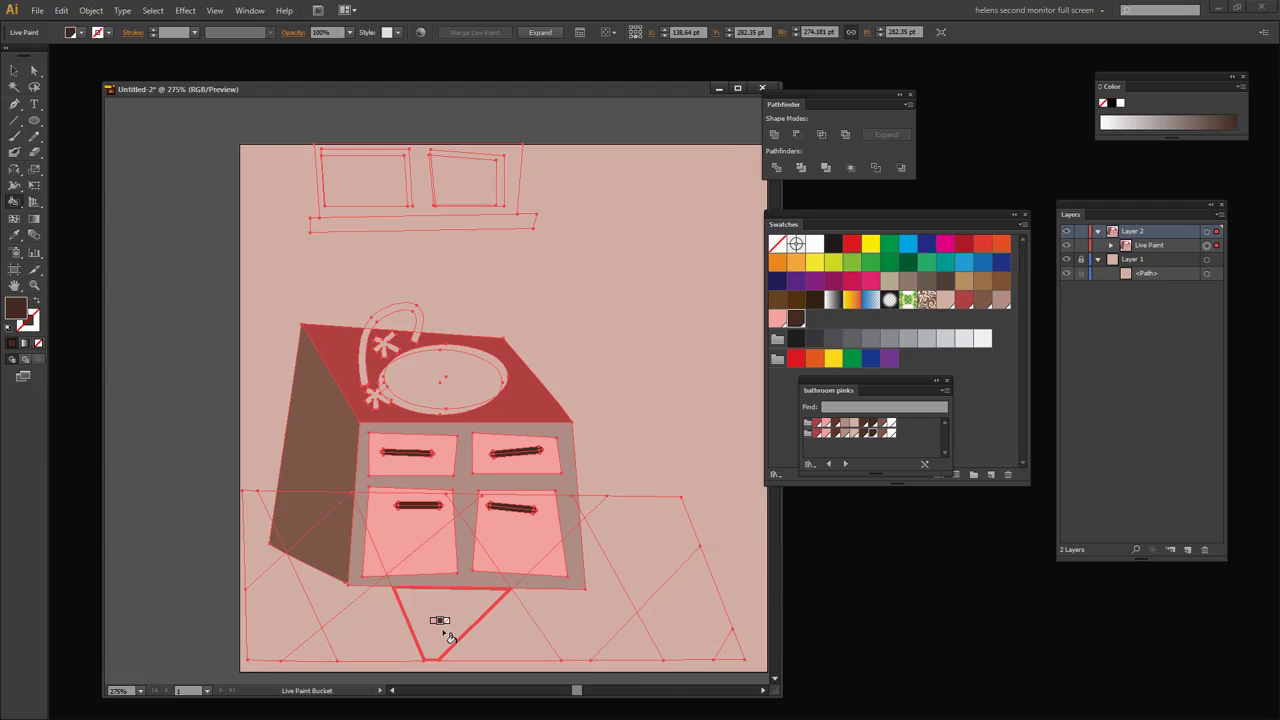
{"action": "left_click", "coordinate": [256, 549]}
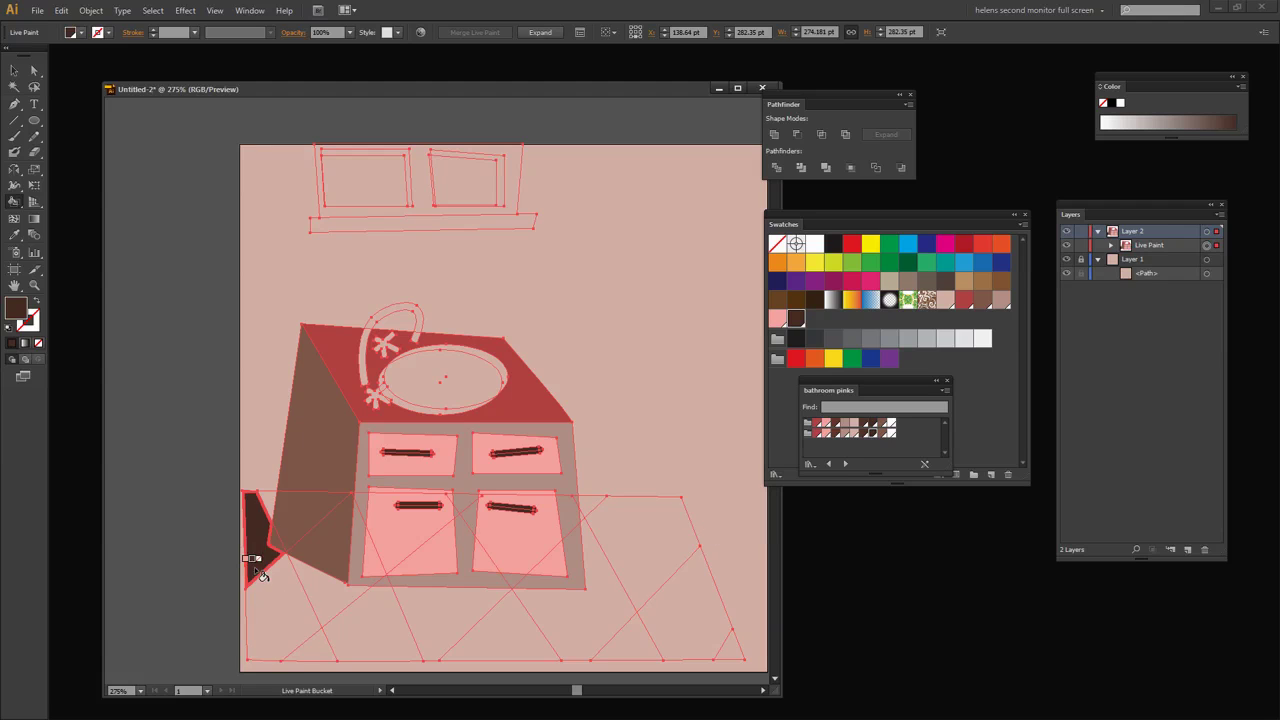
{"action": "left_click", "coordinate": [329, 650]}
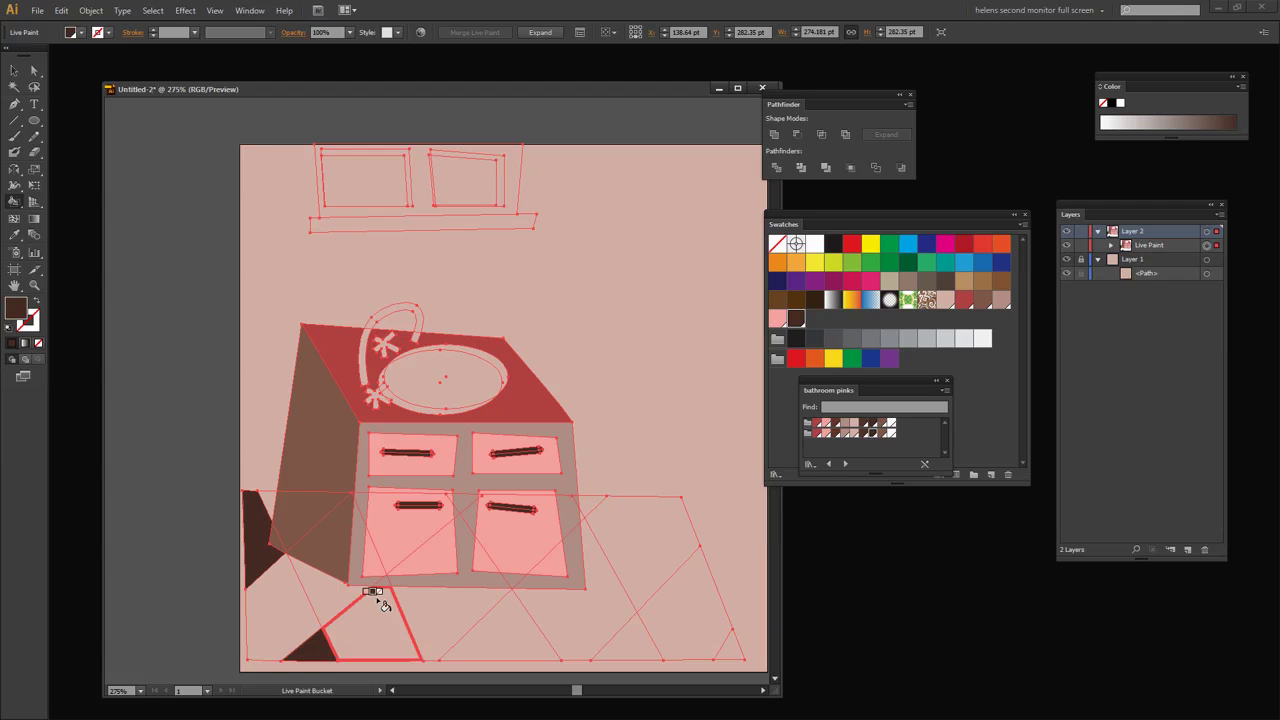
{"action": "left_click", "coordinate": [322, 592]}
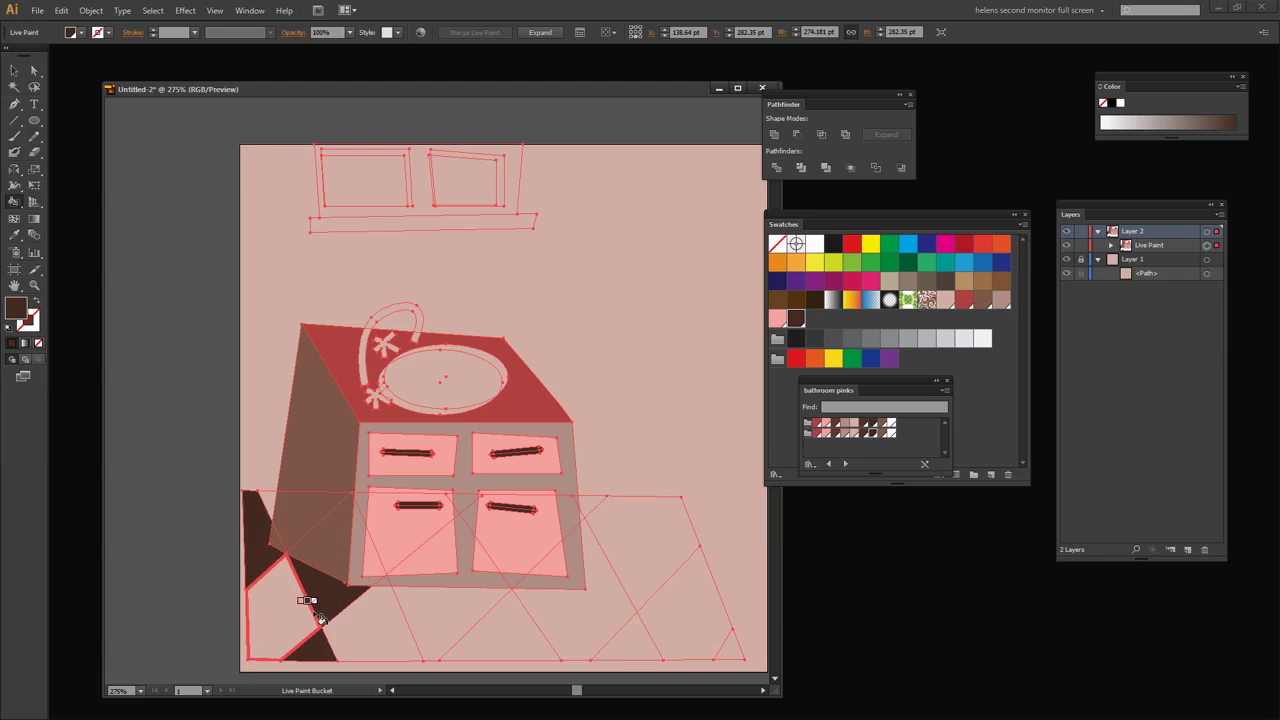
{"action": "left_click", "coordinate": [445, 638]}
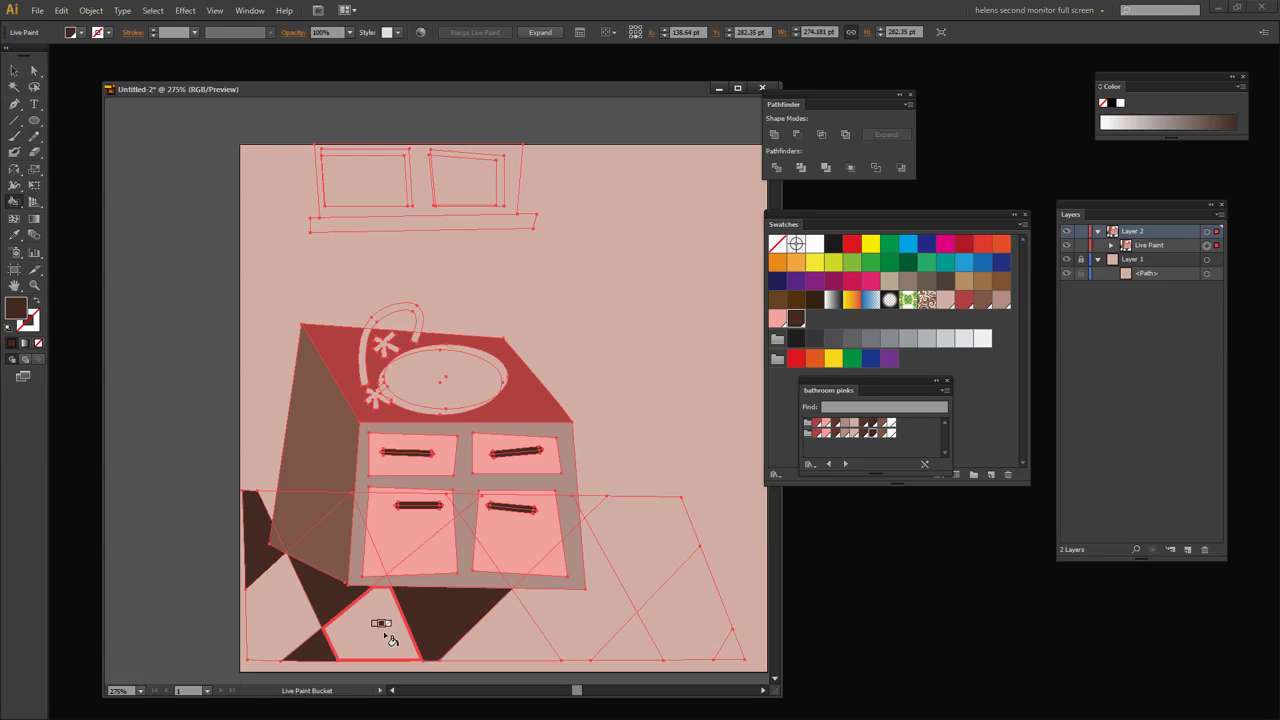
{"action": "left_click", "coordinate": [569, 640]}
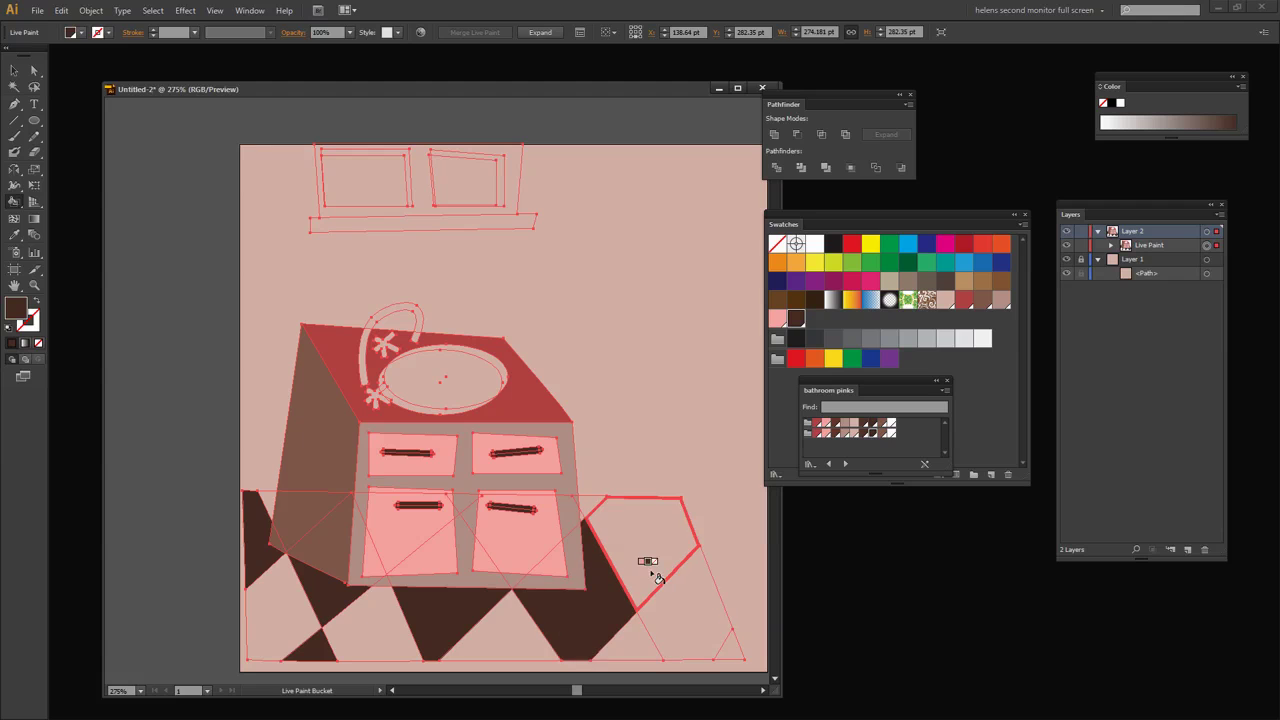
{"action": "left_click", "coordinate": [697, 622]}
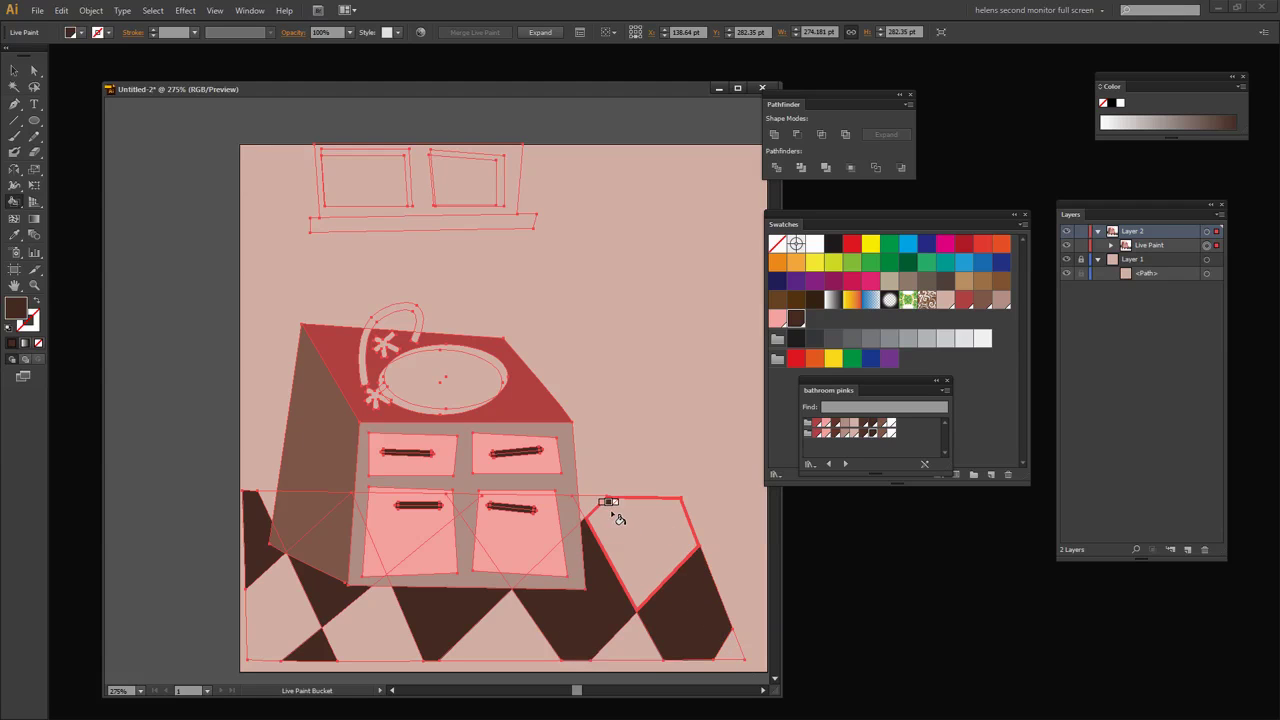
{"action": "left_click", "coordinate": [590, 504]}
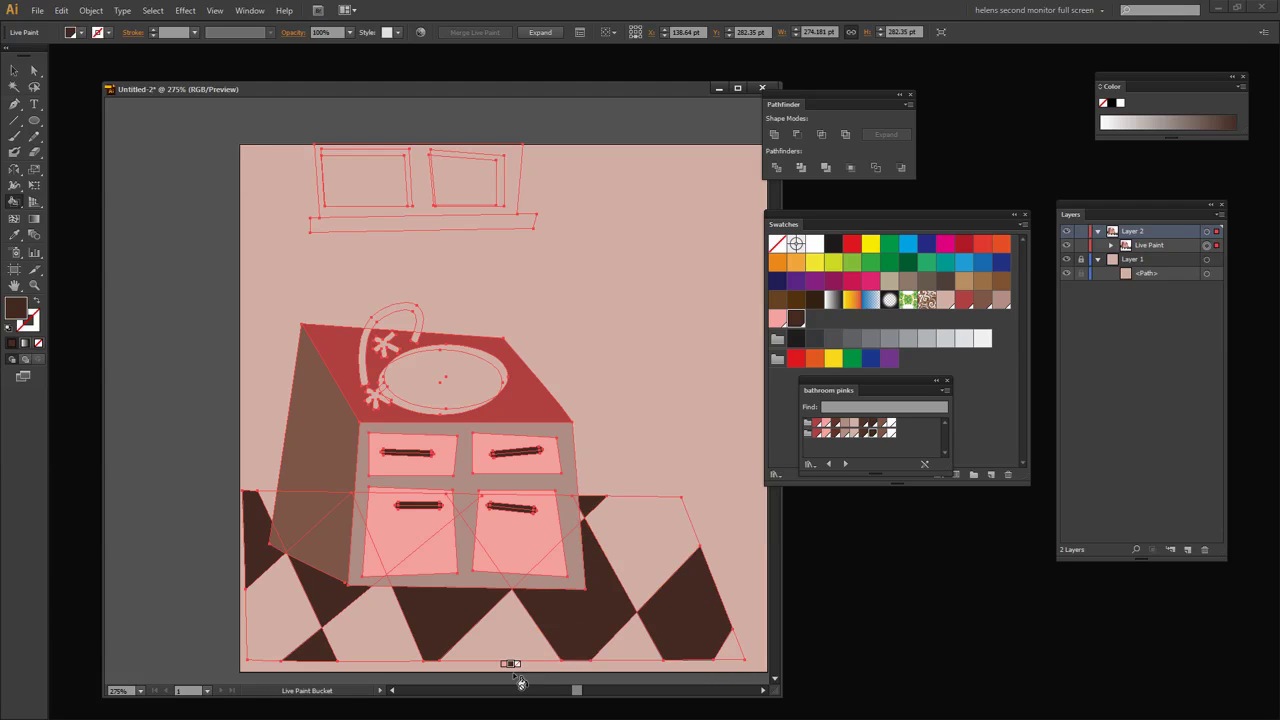
Fill the remaining floor tiles with the palette's medium brown to complete the checkerboard
{"action": "left_click", "coordinate": [881, 437]}
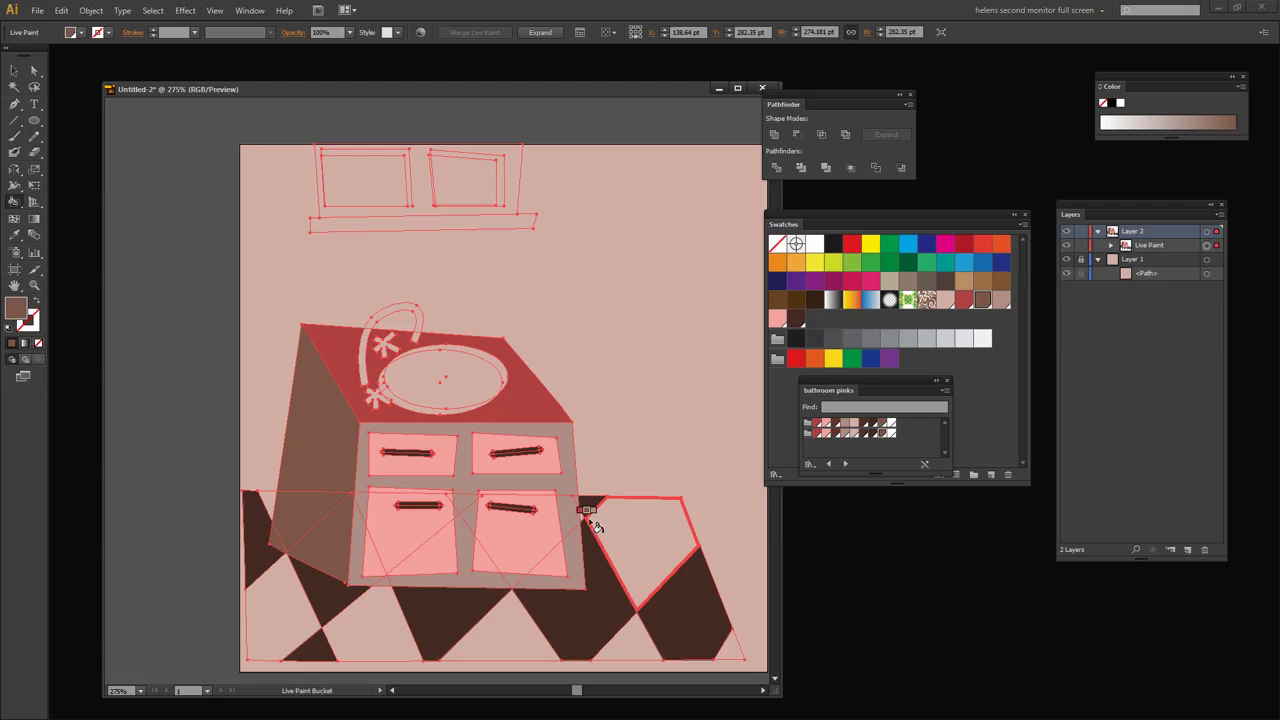
{"action": "left_click", "coordinate": [632, 532]}
{"action": "left_click", "coordinate": [728, 640]}
{"action": "left_click", "coordinate": [632, 643]}
{"action": "left_click", "coordinate": [515, 643]}
{"action": "left_click", "coordinate": [360, 632]}
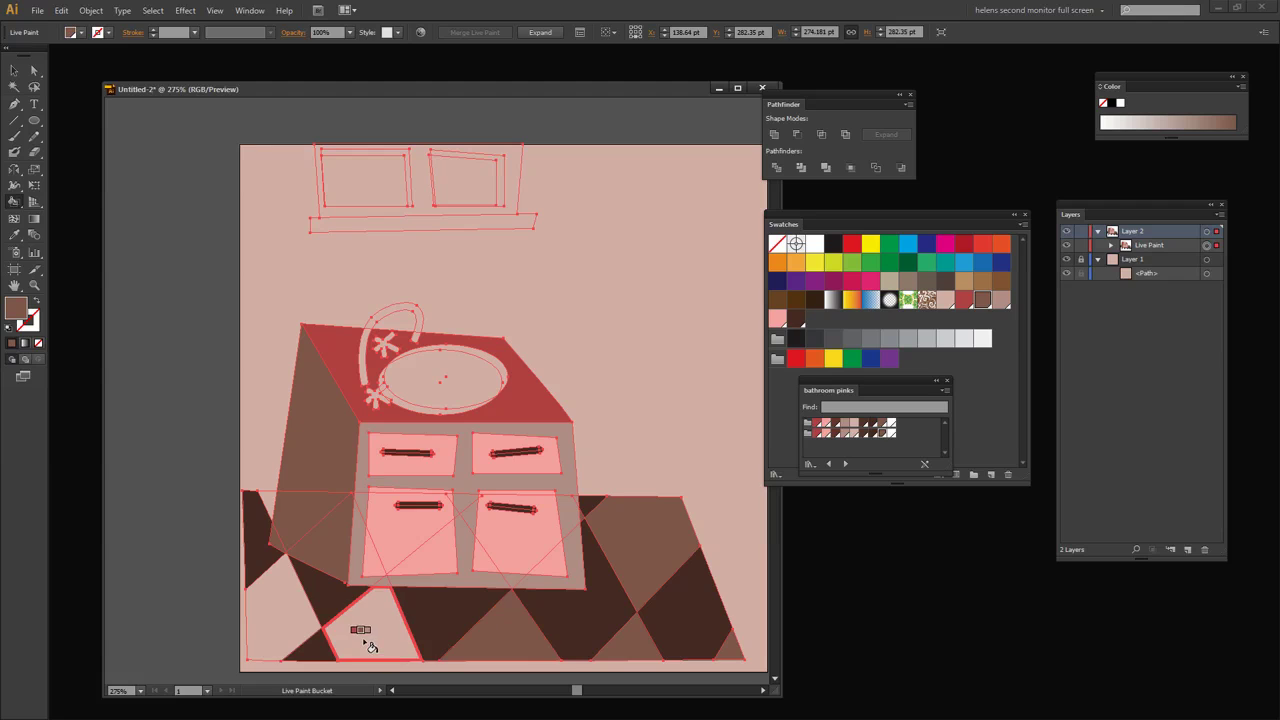
{"action": "left_click", "coordinate": [282, 611]}
{"action": "left_click", "coordinate": [264, 625]}
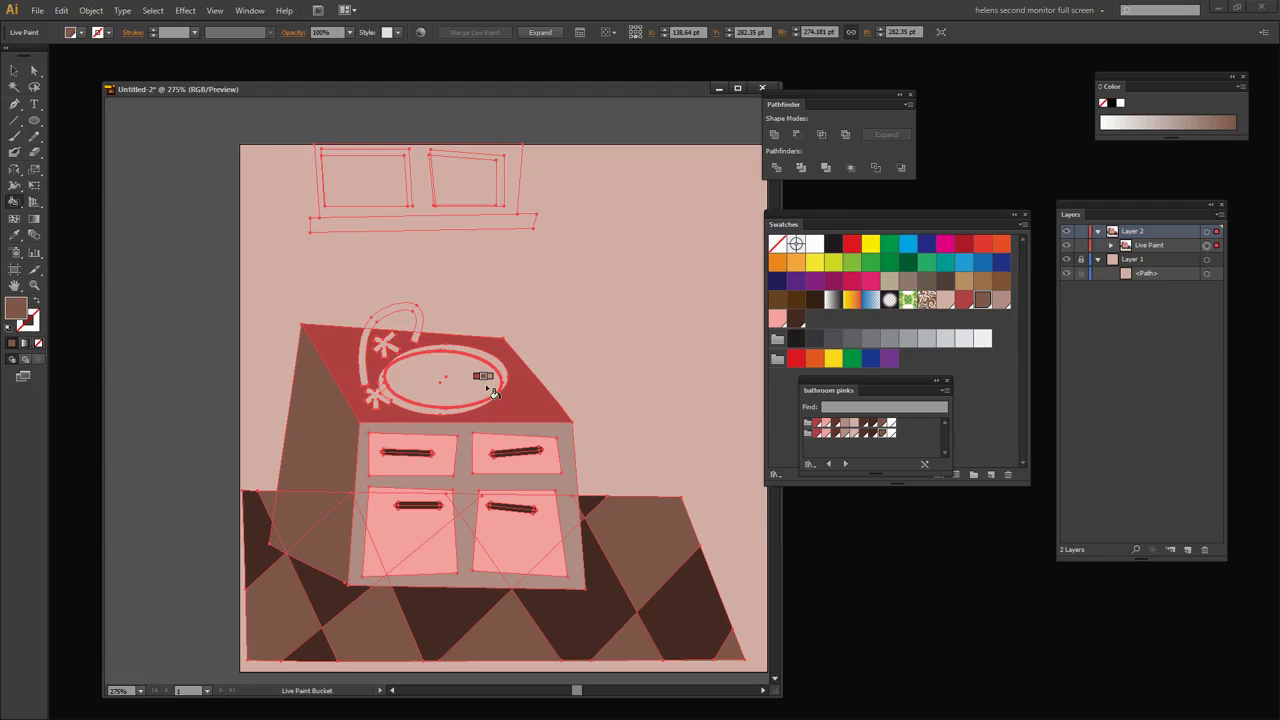
Fill the crescent at the sink's back edge with dark brown and the basin with light pink, undoing the stray fill
{"action": "left_click", "coordinate": [877, 433]}
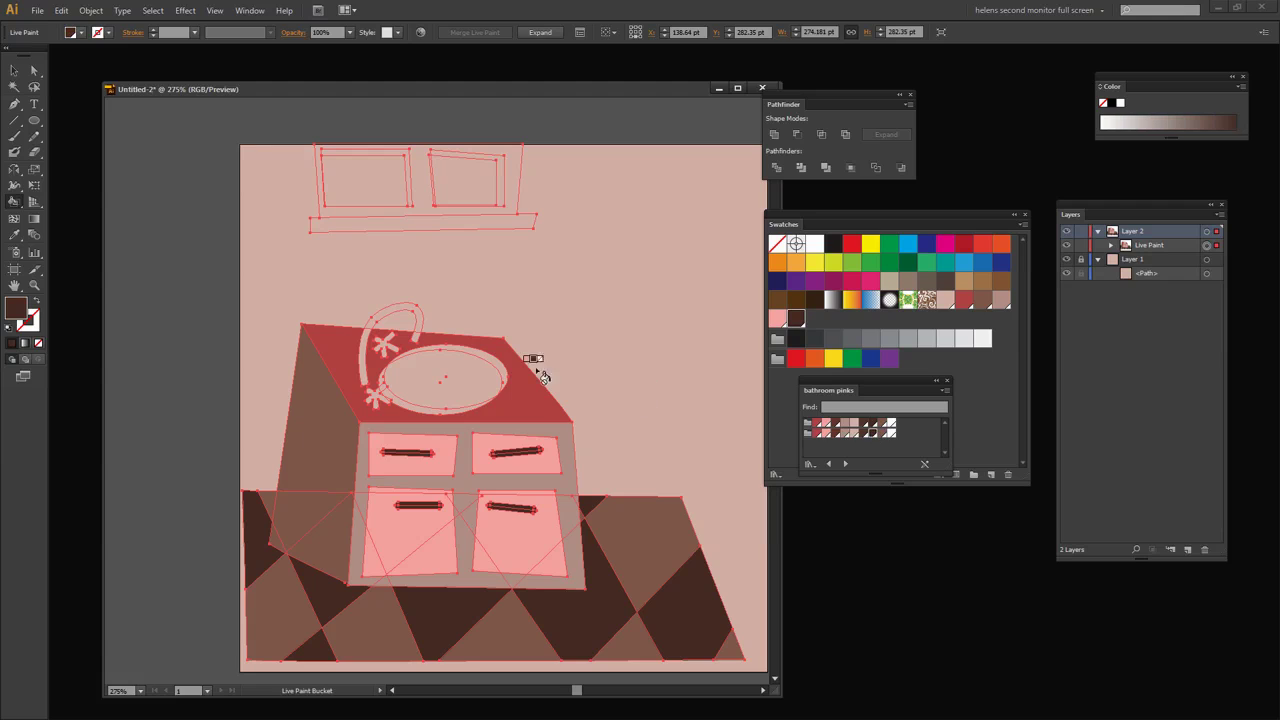
{"action": "left_click", "coordinate": [497, 367]}
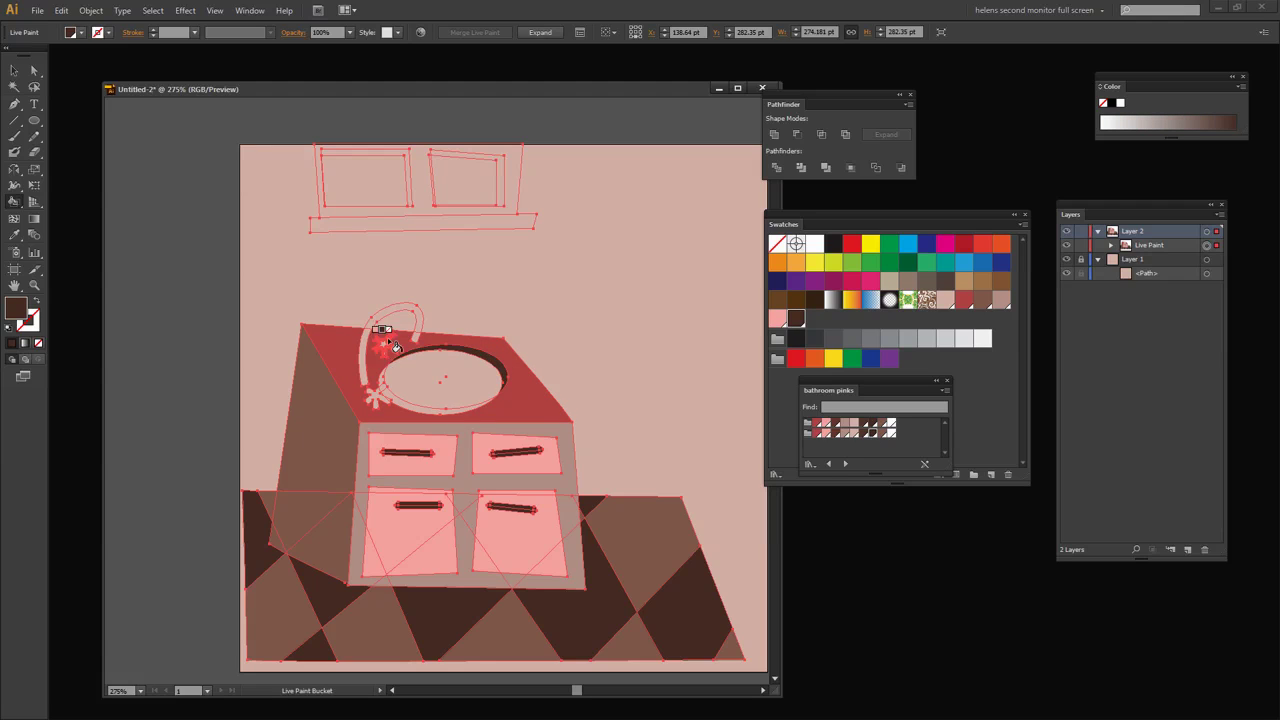
{"action": "left_click", "coordinate": [826, 432]}
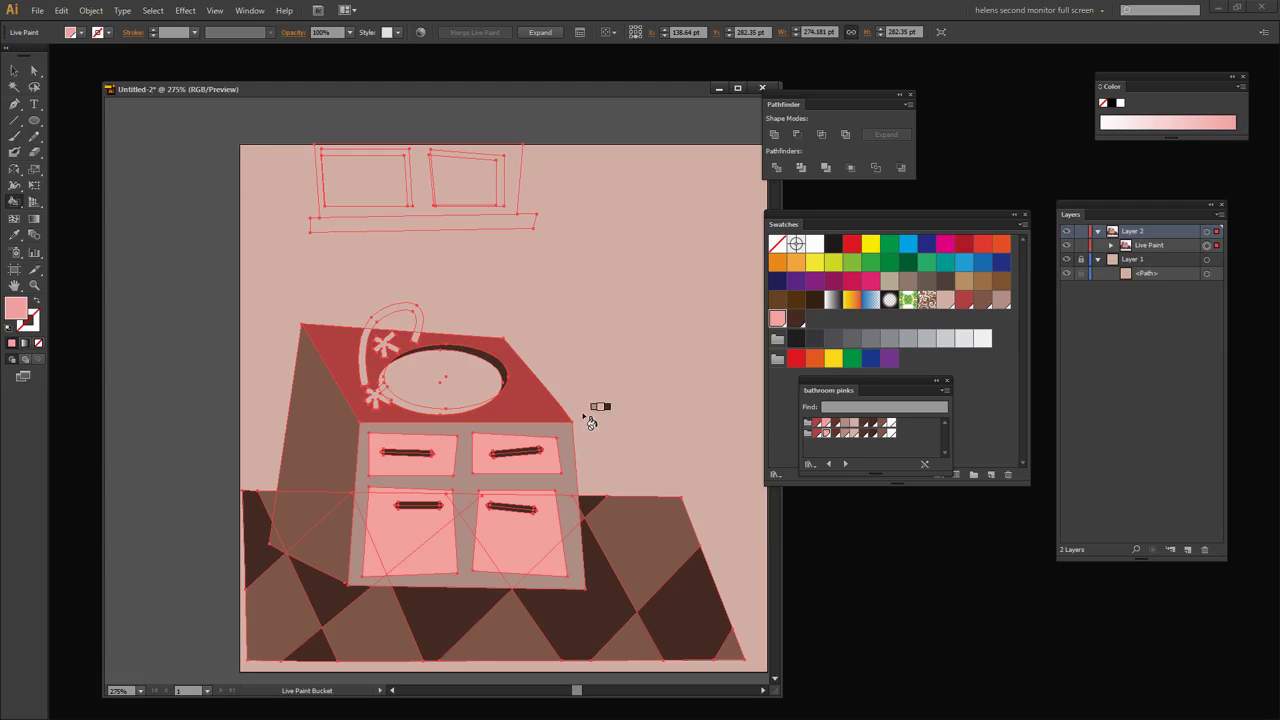
{"action": "left_click", "coordinate": [431, 396]}
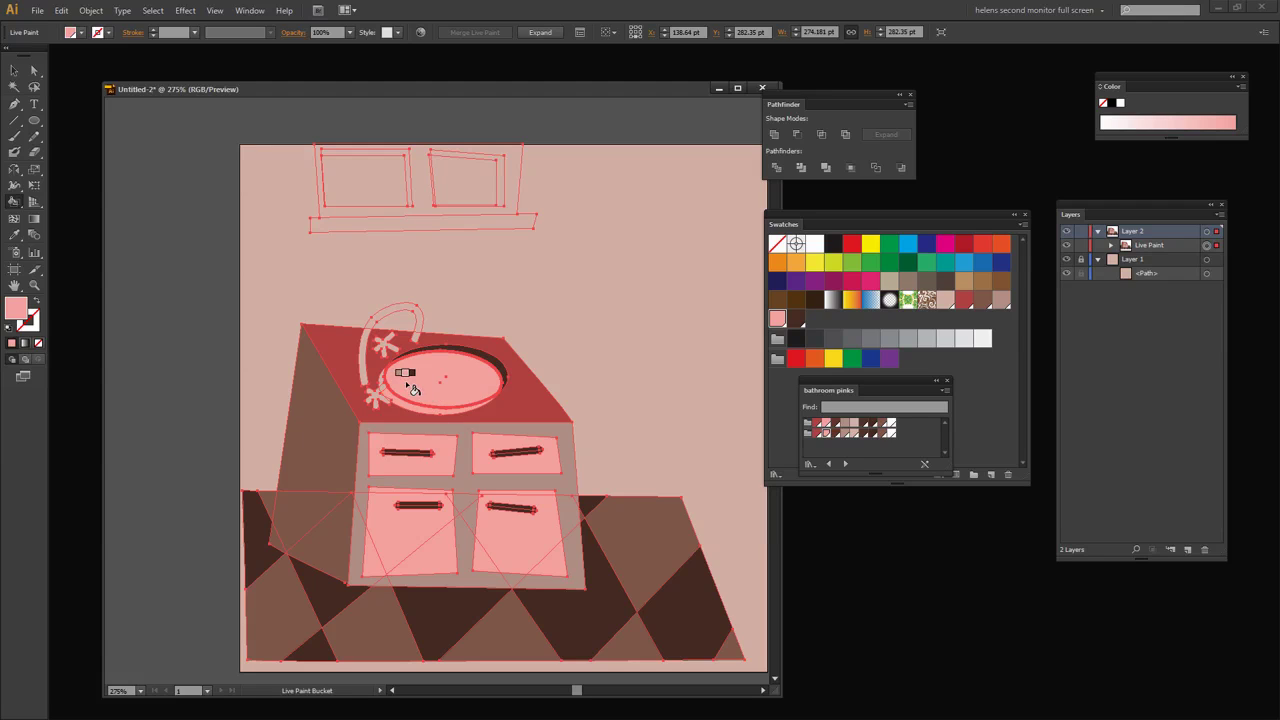
{"action": "left_click", "coordinate": [507, 372]}
{"action": "key", "text": "ctrl+z"}
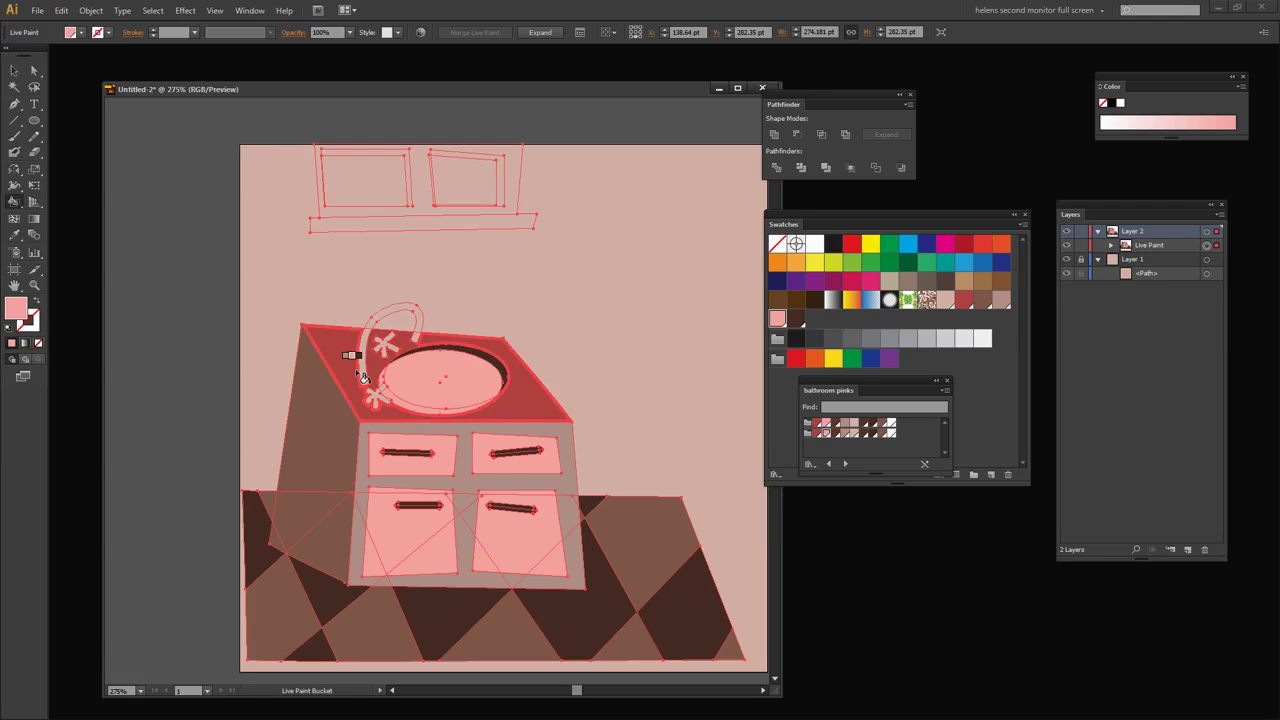
Fill the tap spout, both tap handles and the window sill with the palette's dark brown
{"action": "left_click", "coordinate": [870, 433]}
{"action": "left_click", "coordinate": [419, 328]}
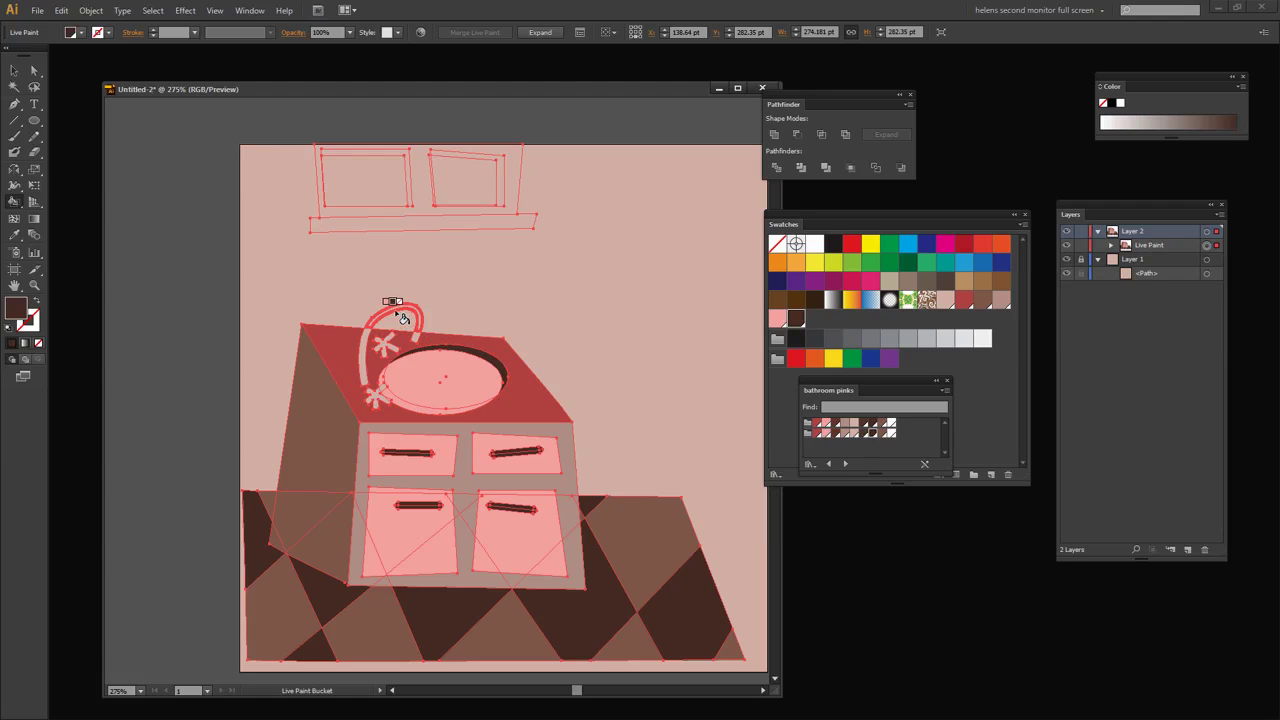
{"action": "left_click", "coordinate": [366, 355]}
{"action": "left_click", "coordinate": [386, 346]}
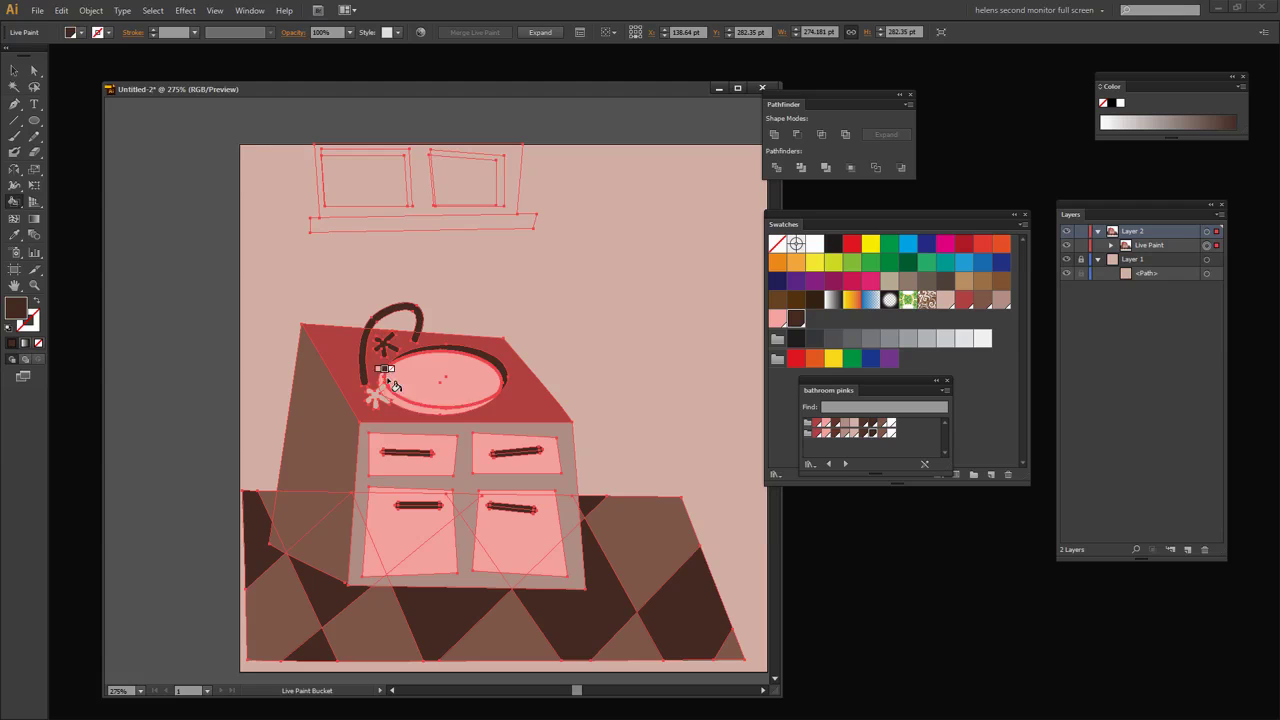
{"action": "left_click", "coordinate": [380, 396]}
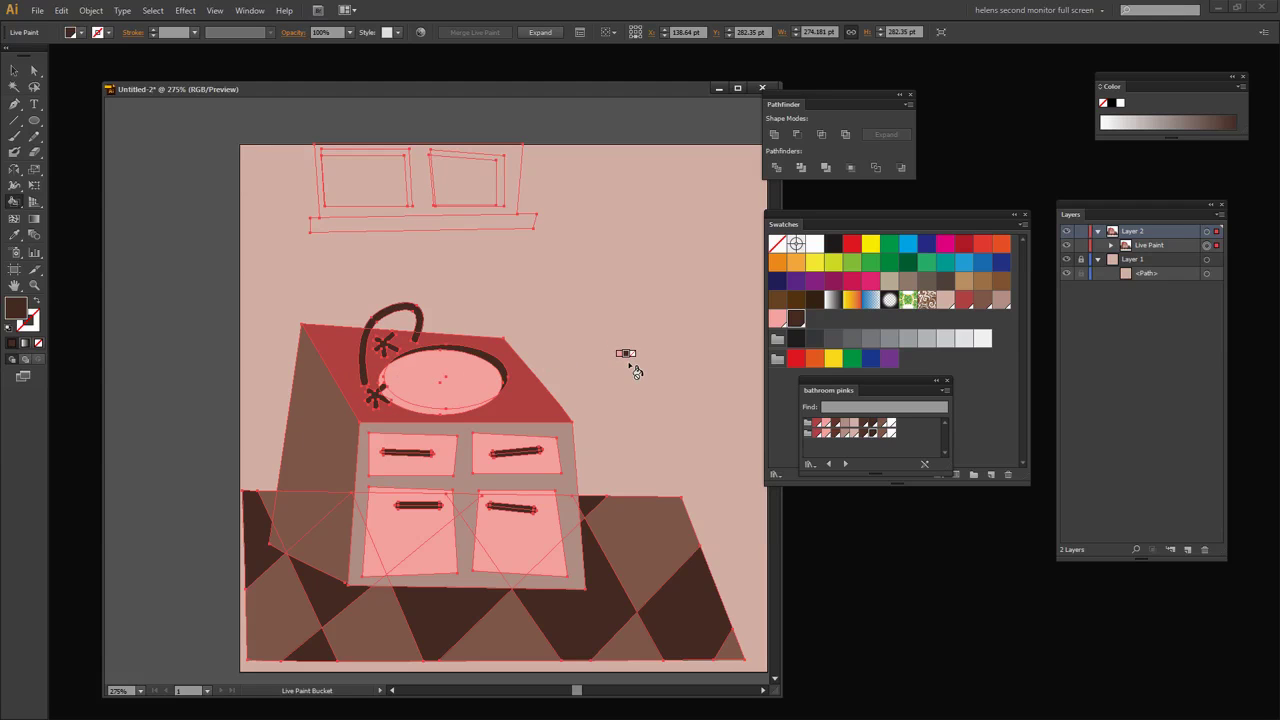
{"action": "scroll", "coordinate": [676, 366], "scroll_direction": "up", "scroll_amount": 3}
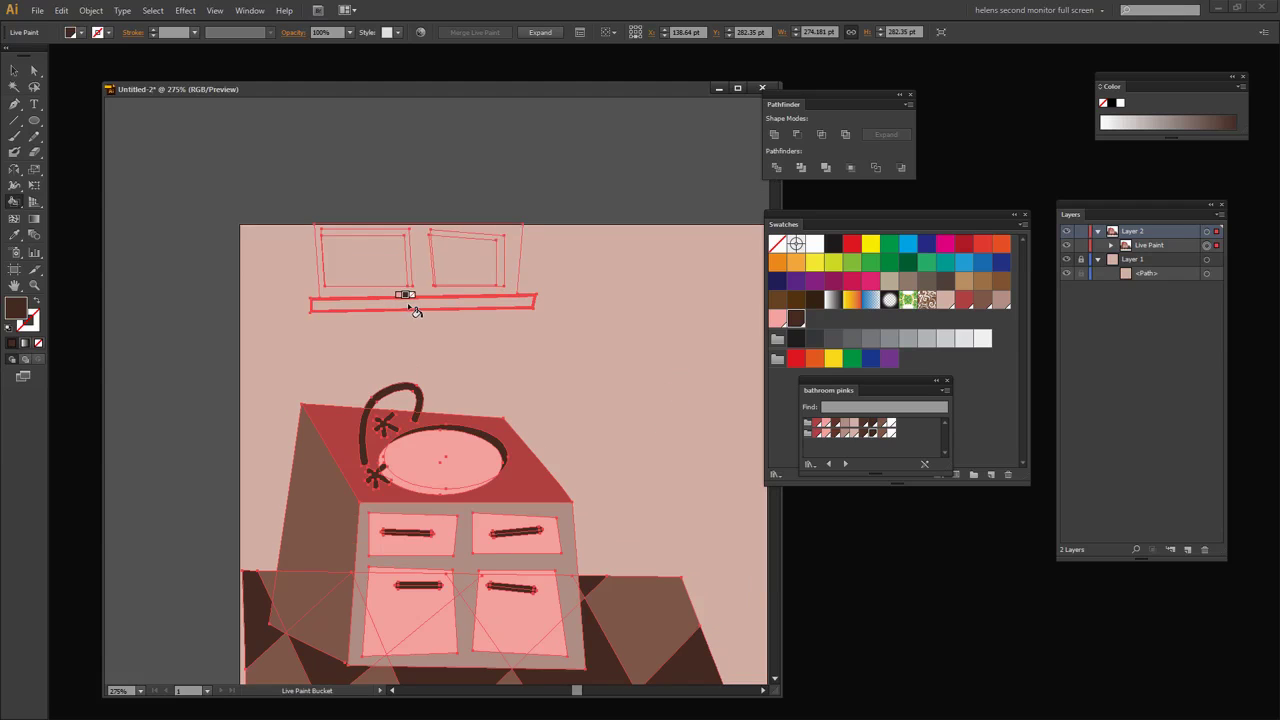
{"action": "left_click", "coordinate": [414, 305]}
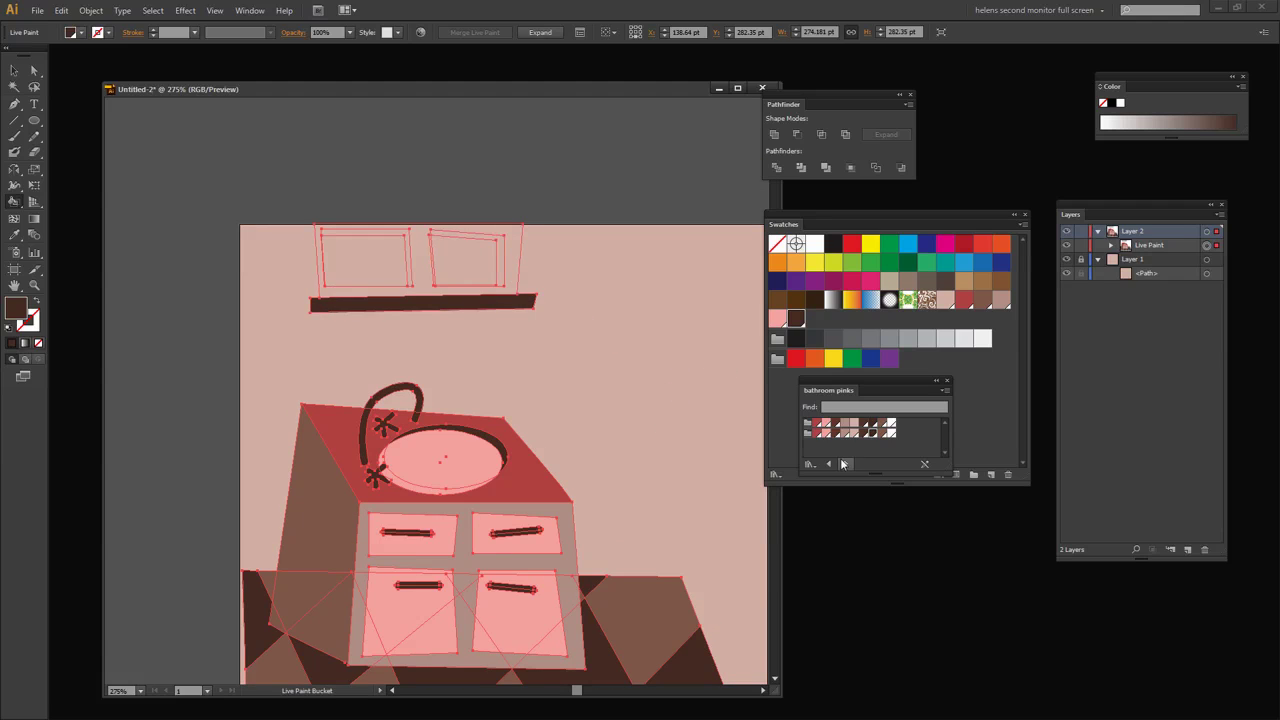
Try the medium brown on the window frame and replace it with the palette's greyish pink
{"action": "left_click", "coordinate": [875, 433]}
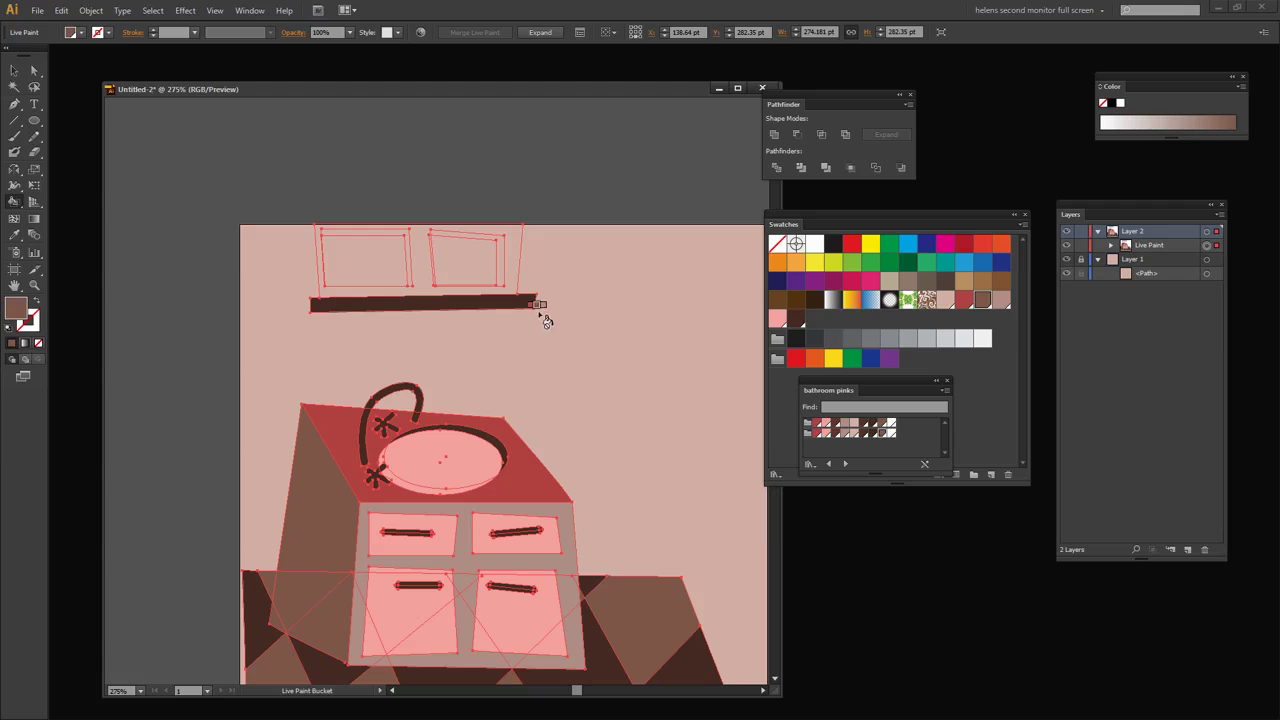
{"action": "left_click", "coordinate": [519, 277]}
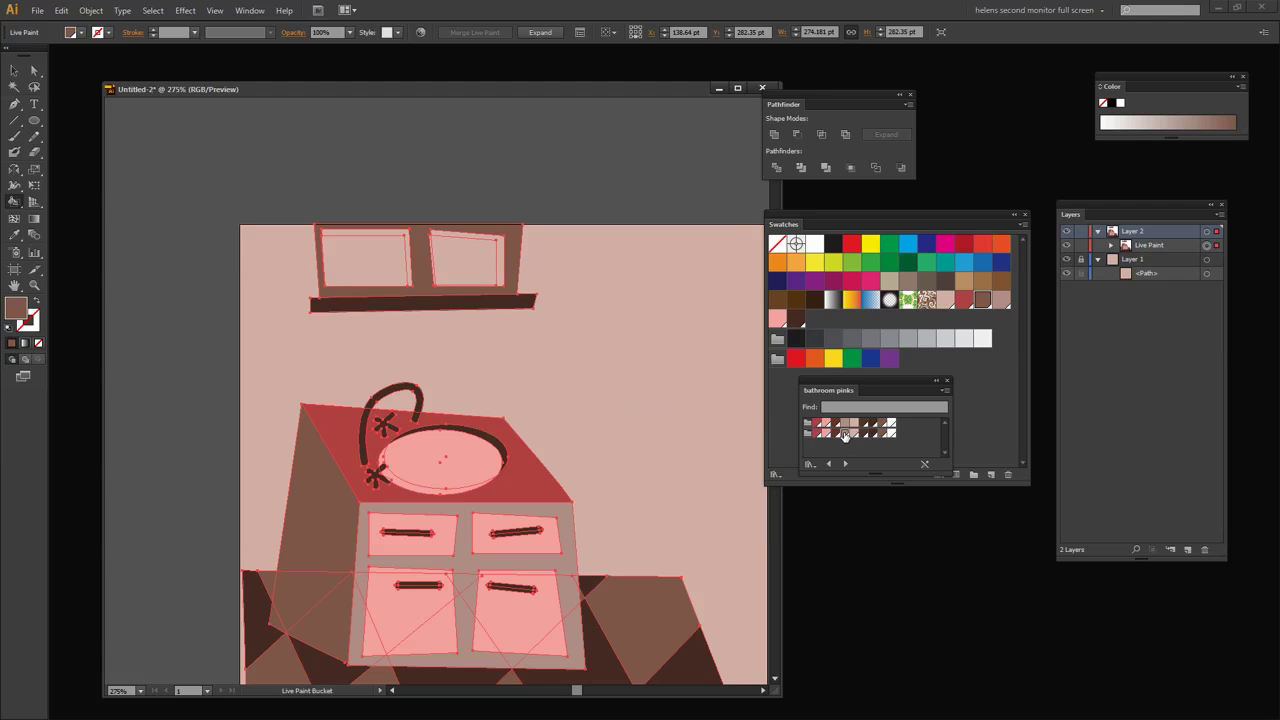
{"action": "left_click", "coordinate": [849, 433]}
{"action": "left_click", "coordinate": [510, 270]}
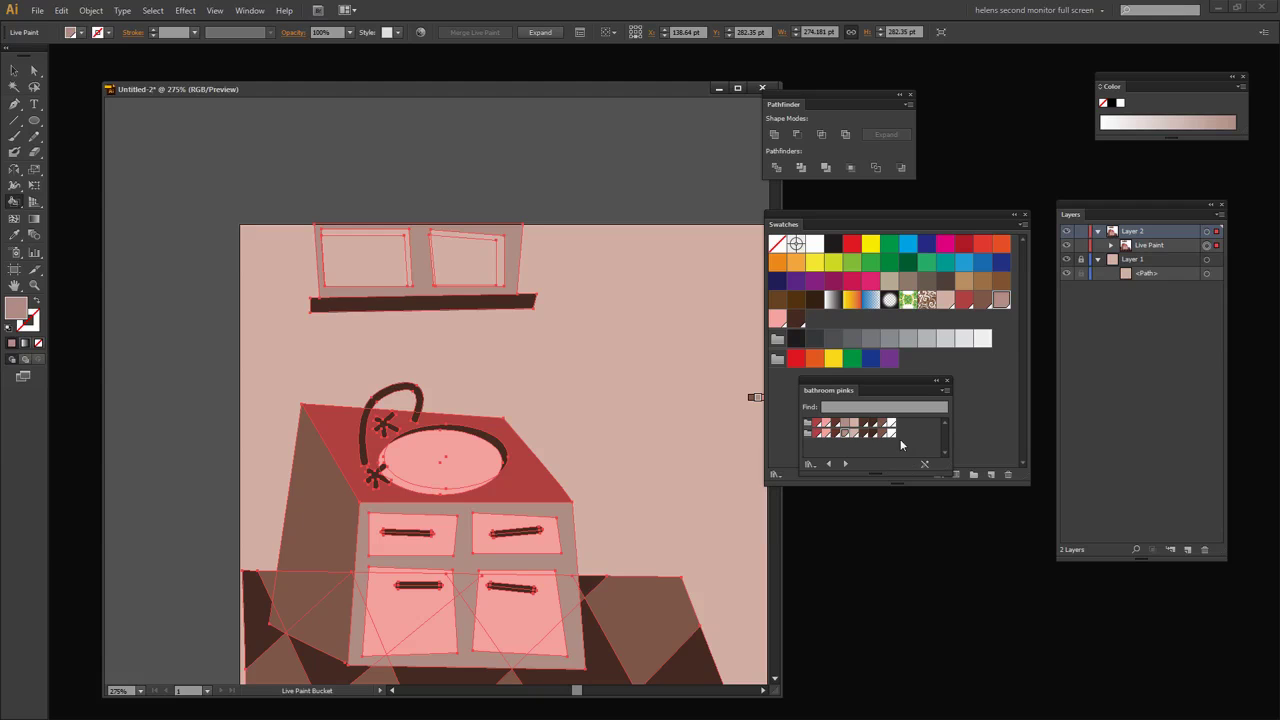
Fill the narrow inner edges around both window panes with the palette's medium brown
{"action": "left_click", "coordinate": [879, 433]}
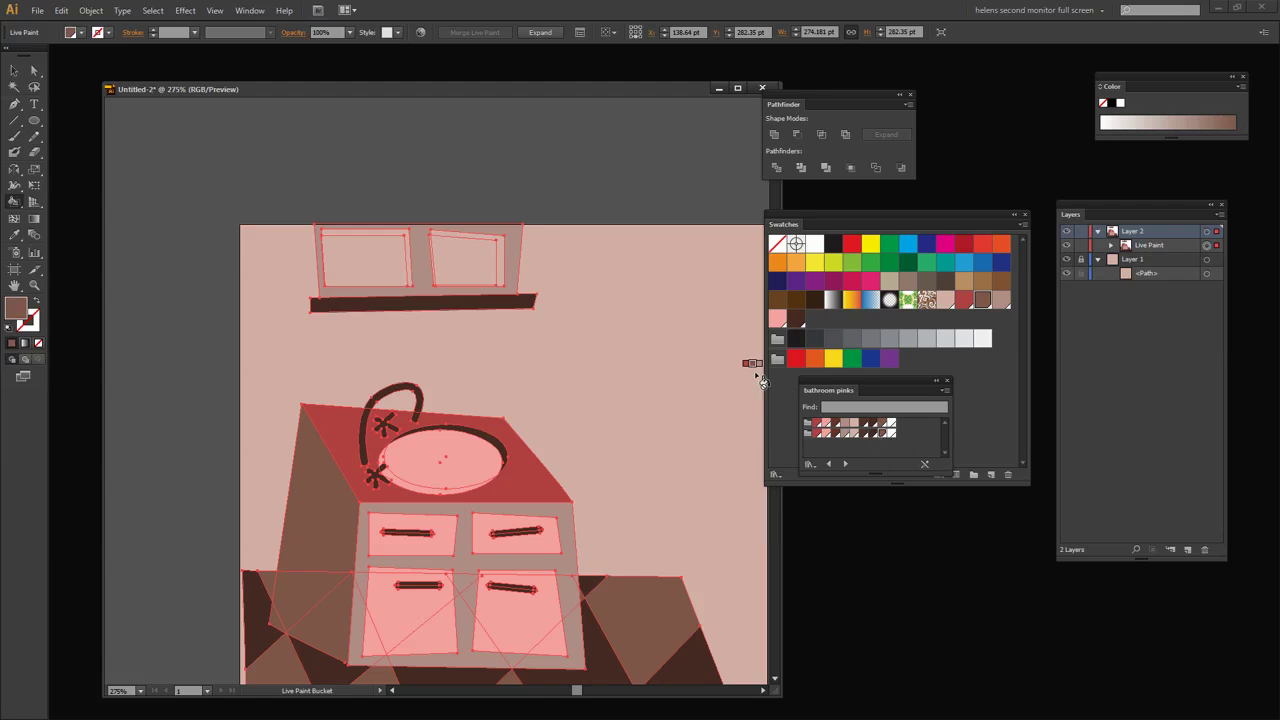
{"action": "left_click", "coordinate": [508, 267]}
{"action": "left_click", "coordinate": [414, 250]}
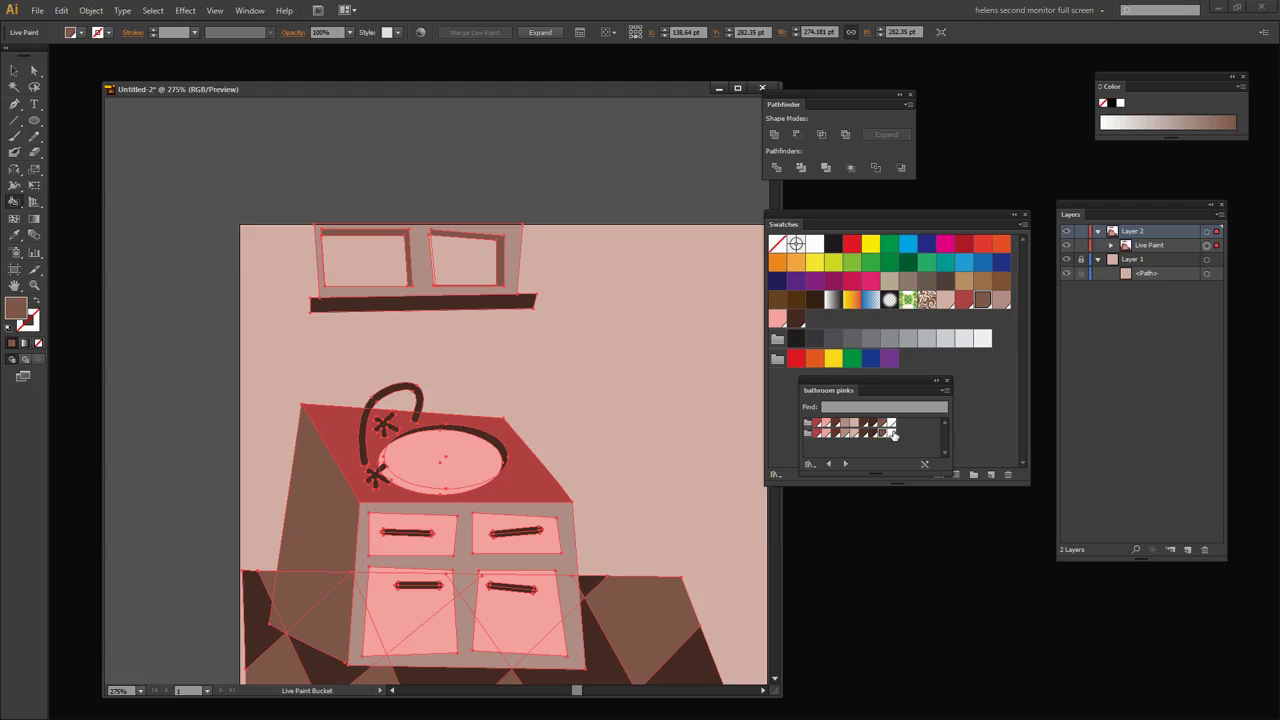
Fill both window panes with the palette's white
{"action": "left_click", "coordinate": [890, 424]}
{"action": "left_click", "coordinate": [476, 263]}
{"action": "left_click", "coordinate": [370, 262]}
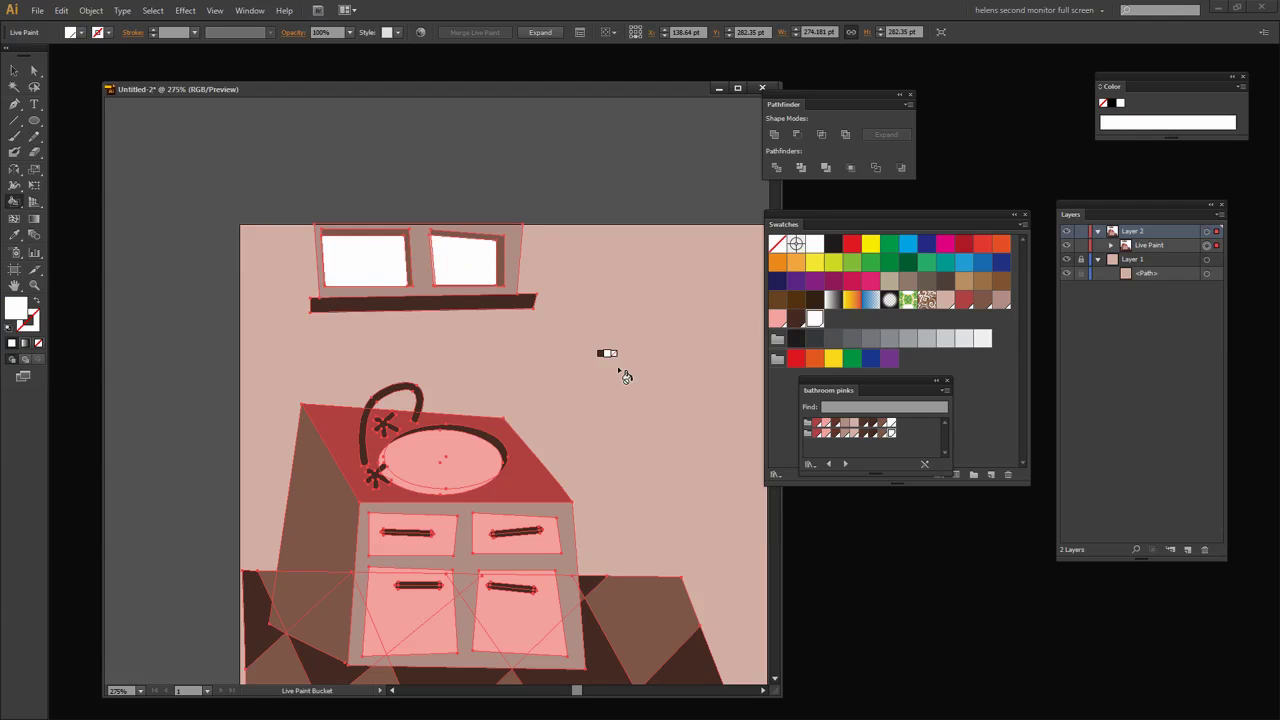
Switch to the Selection tool and deselect the Live Paint group to show the artwork without its outlines
{"action": "scroll", "coordinate": [520, 360], "scroll_direction": "down", "scroll_amount": 2}
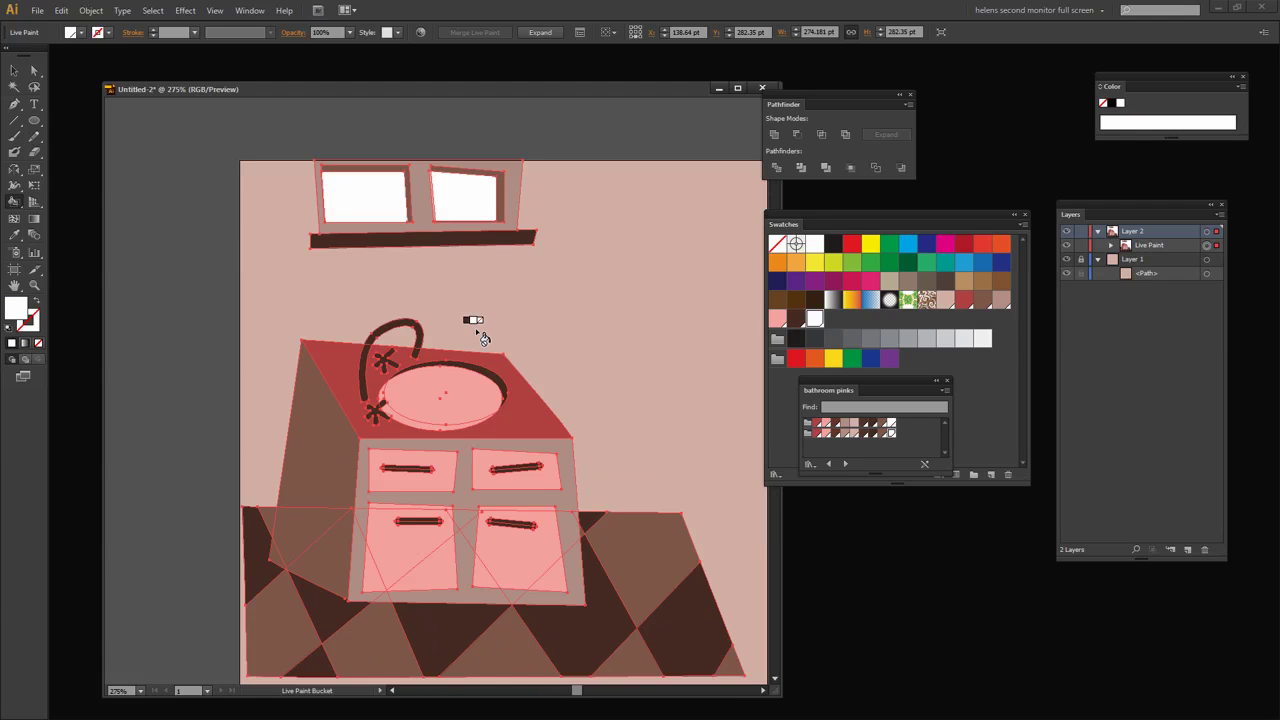
{"action": "scroll", "coordinate": [475, 327], "scroll_direction": "up", "scroll_amount": 1}
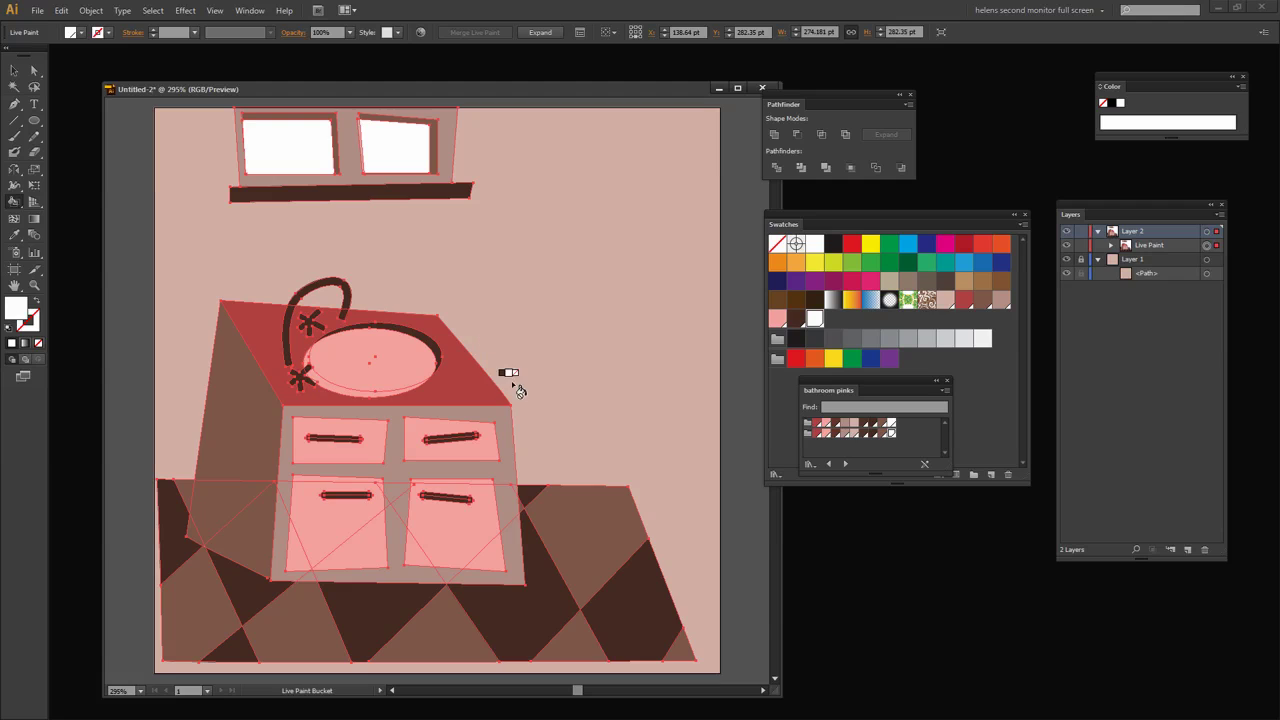
{"action": "left_click", "coordinate": [14, 70]}
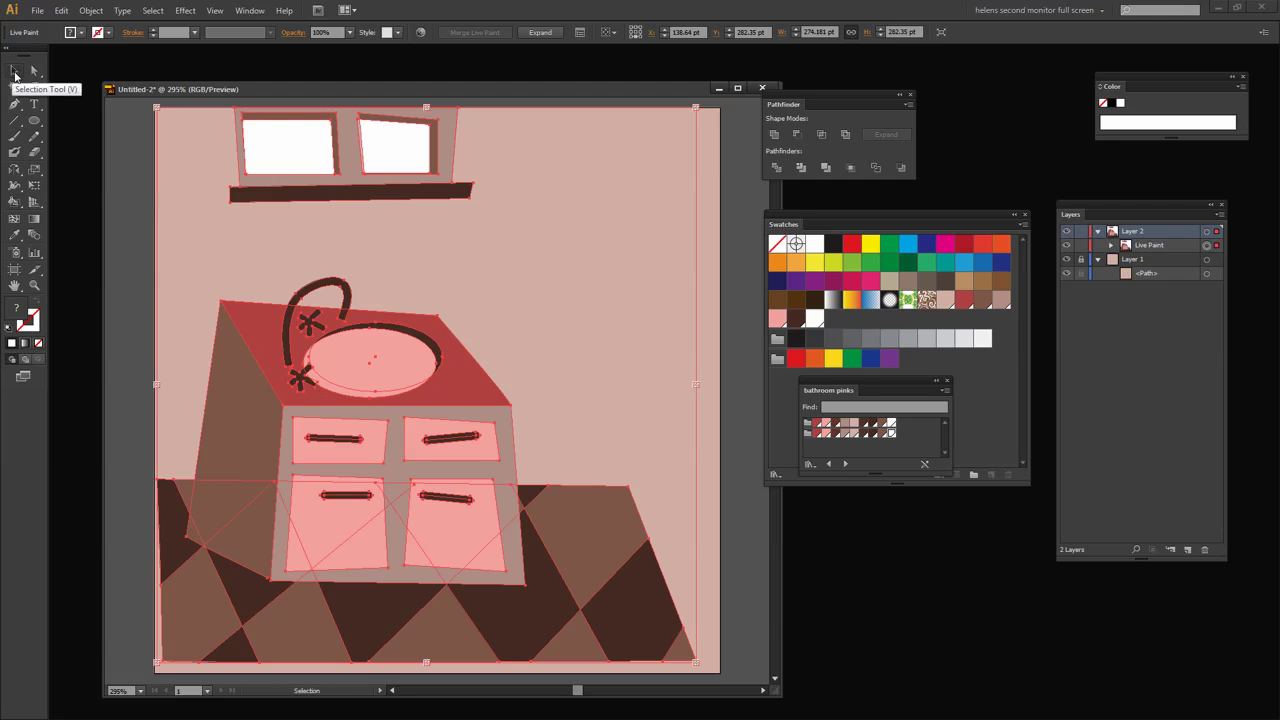
{"action": "left_click", "coordinate": [751, 631]}
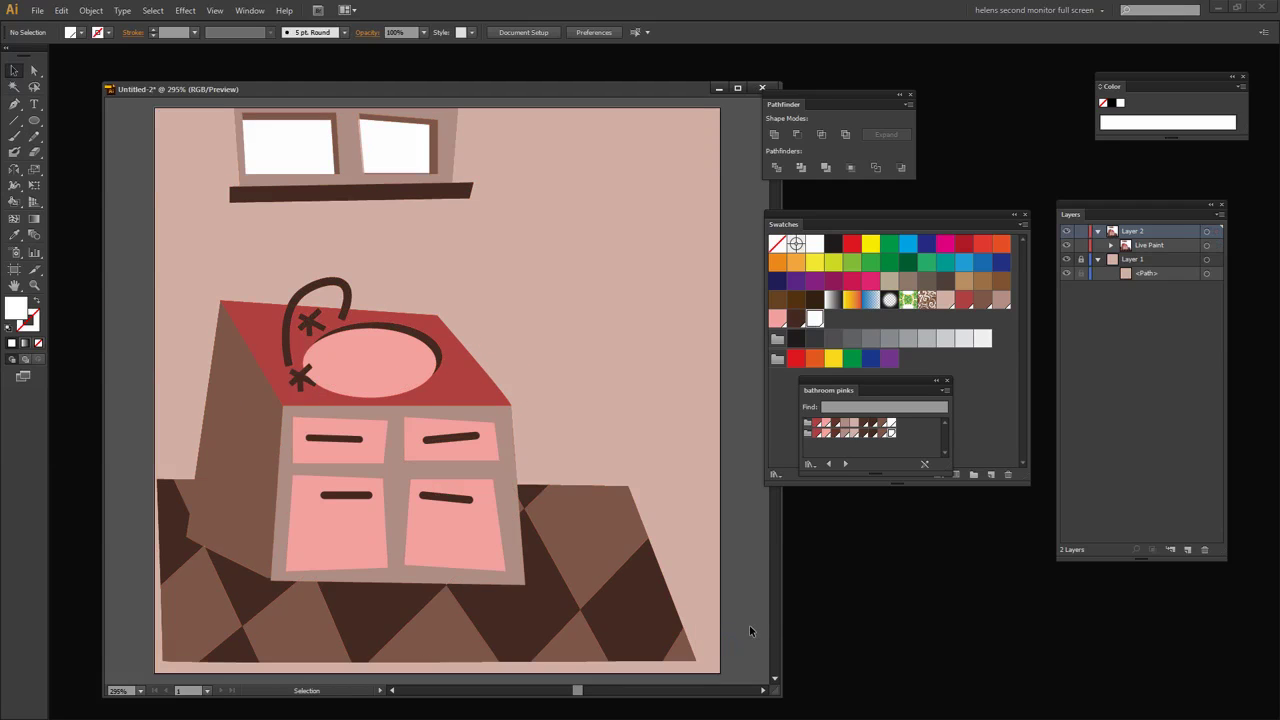
{"action": "scroll", "coordinate": [738, 624], "scroll_direction": "up", "scroll_amount": 1}
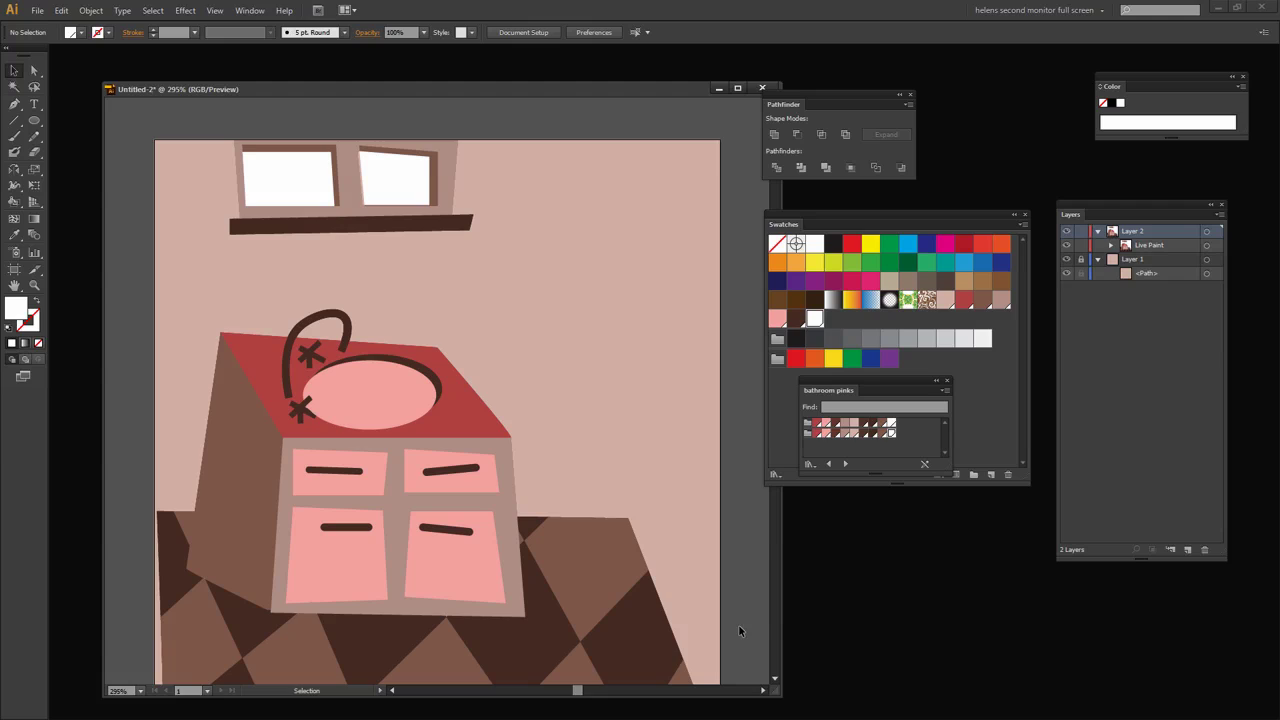
{"action": "scroll", "coordinate": [738, 624], "scroll_direction": "down", "scroll_amount": 1}
{"action": "scroll", "coordinate": [738, 630], "scroll_direction": "down", "scroll_amount": 1}
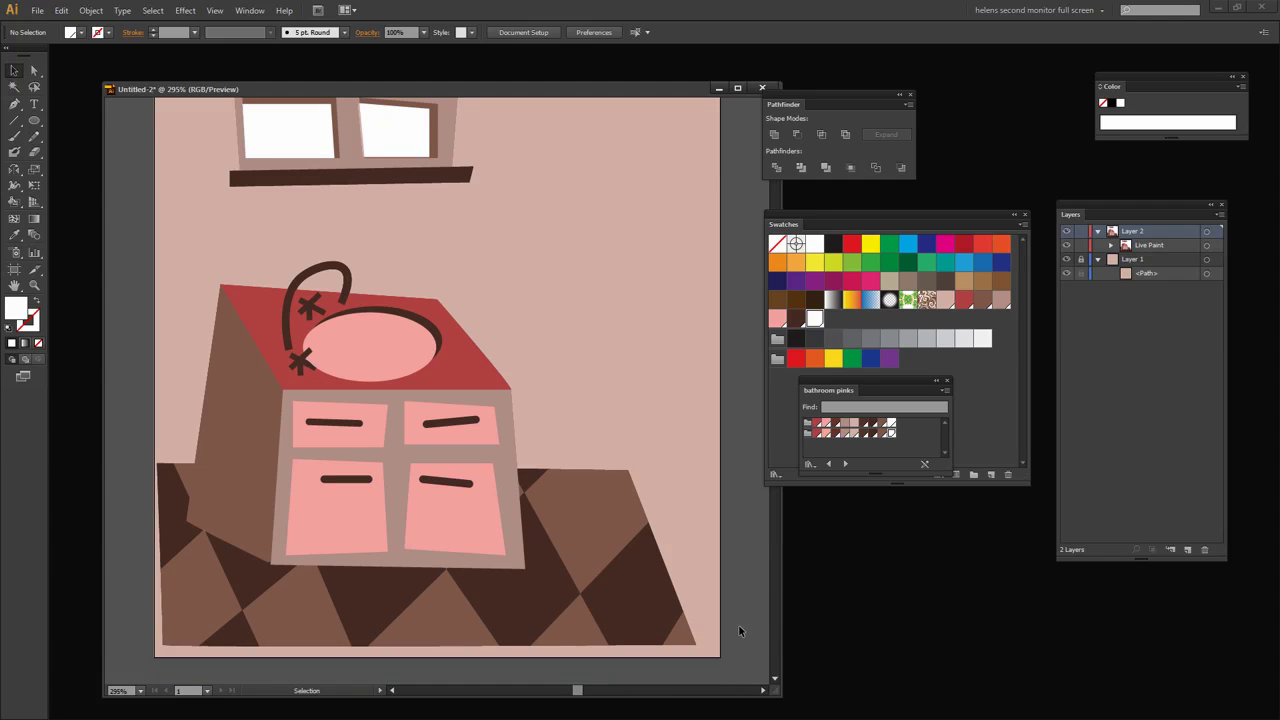
{"action": "scroll", "coordinate": [740, 630], "scroll_direction": "up", "scroll_amount": 1}
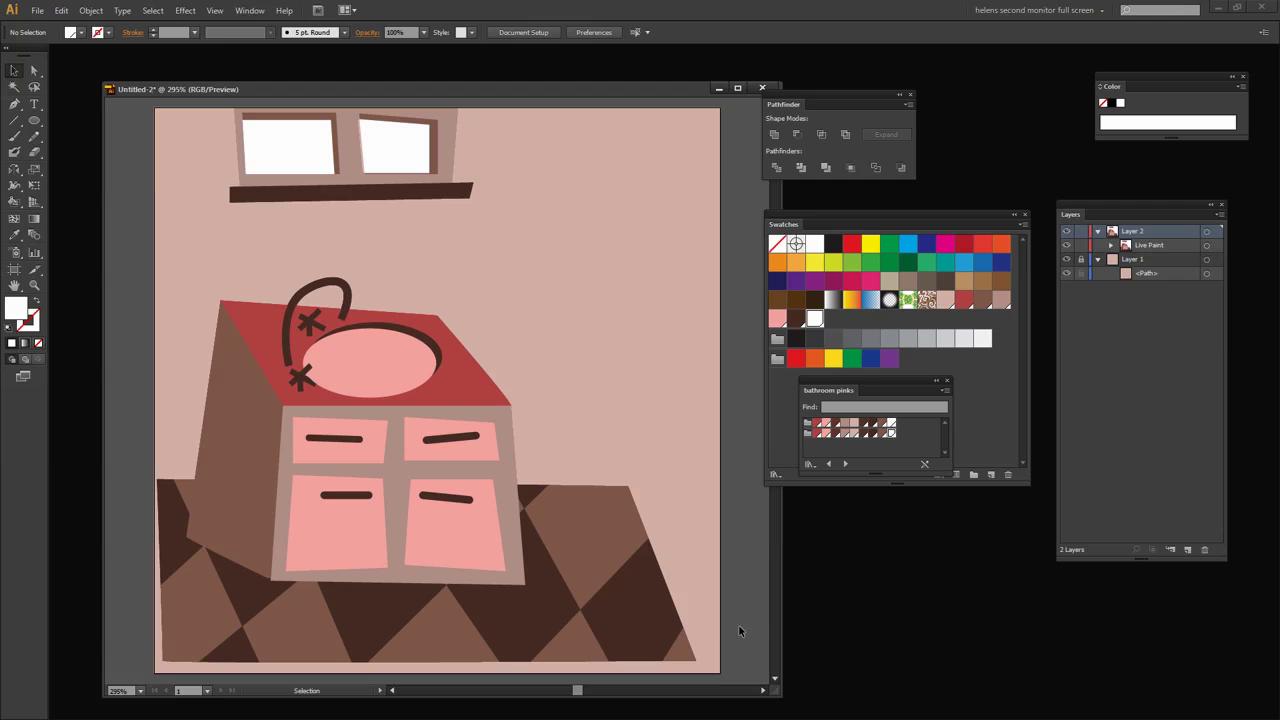
{"action": "scroll", "coordinate": [740, 630], "scroll_direction": "up", "scroll_amount": 1}
{"action": "scroll", "coordinate": [737, 625], "scroll_direction": "up", "scroll_amount": 3}
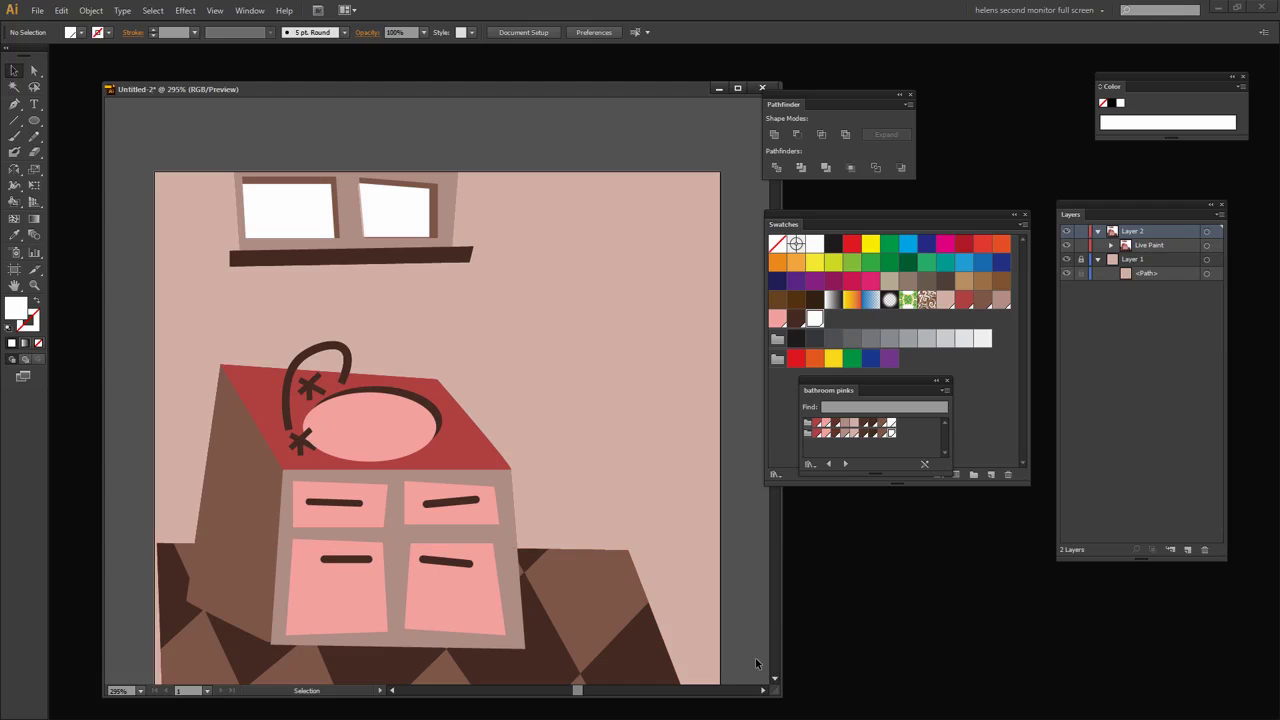
{"action": "scroll", "coordinate": [757, 663], "scroll_direction": "down", "scroll_amount": 4}
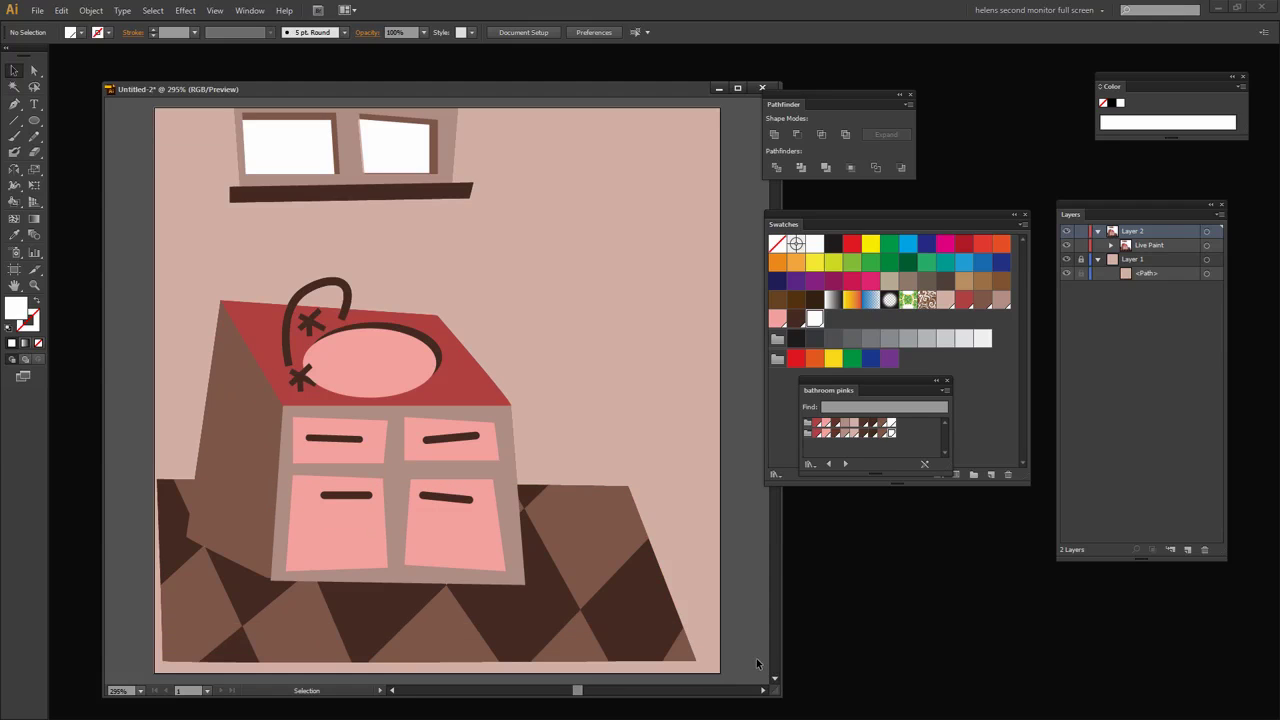
{"action": "scroll", "coordinate": [757, 663], "scroll_direction": "up", "scroll_amount": 4}
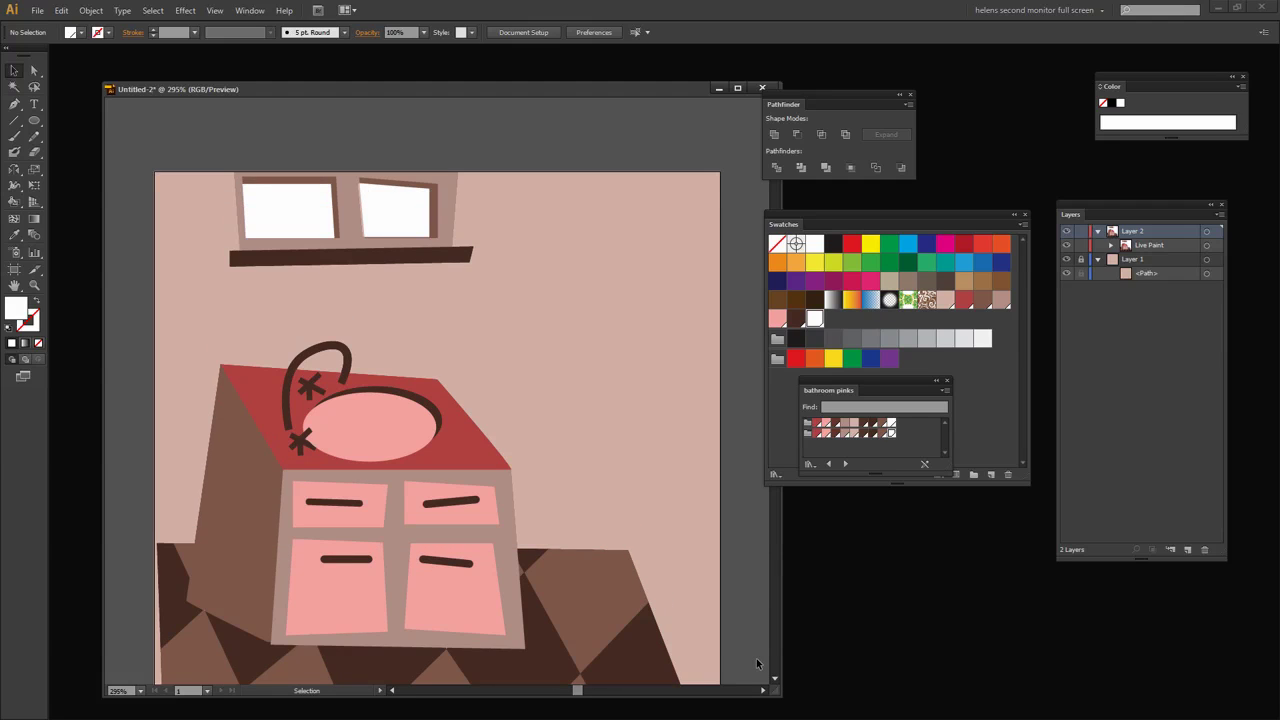
{"action": "scroll", "coordinate": [757, 663], "scroll_direction": "down", "scroll_amount": 4}
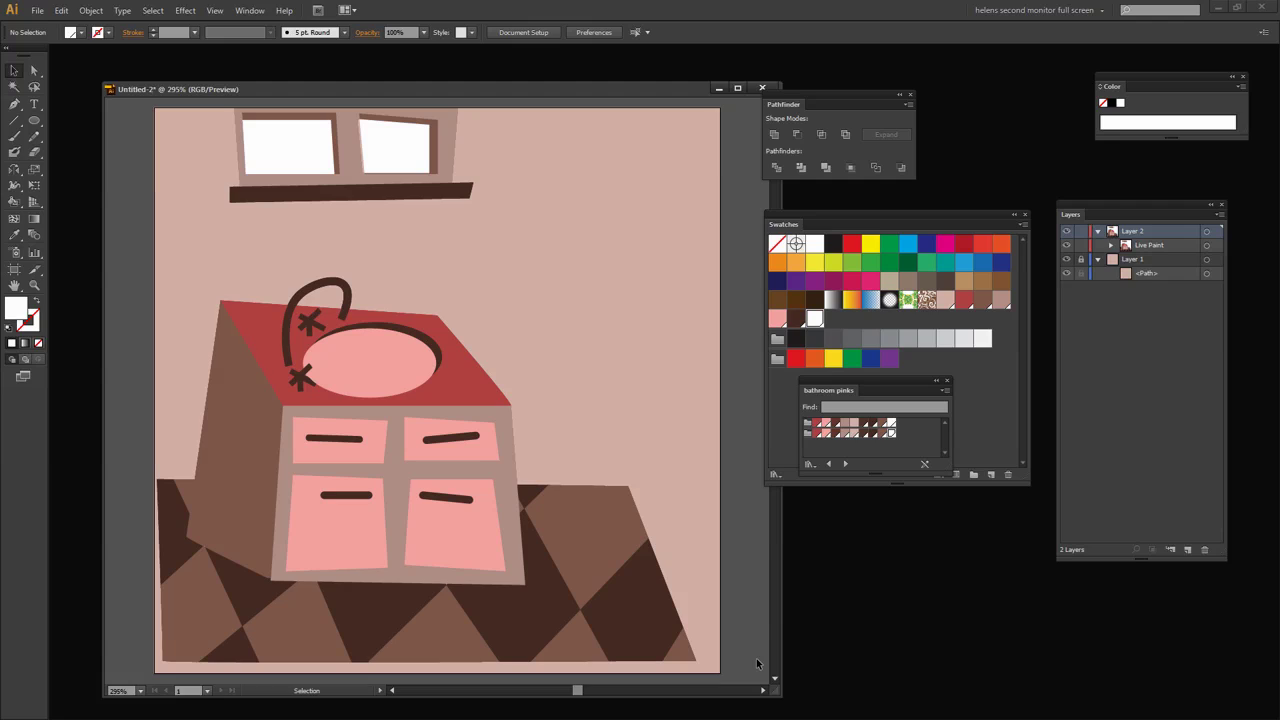